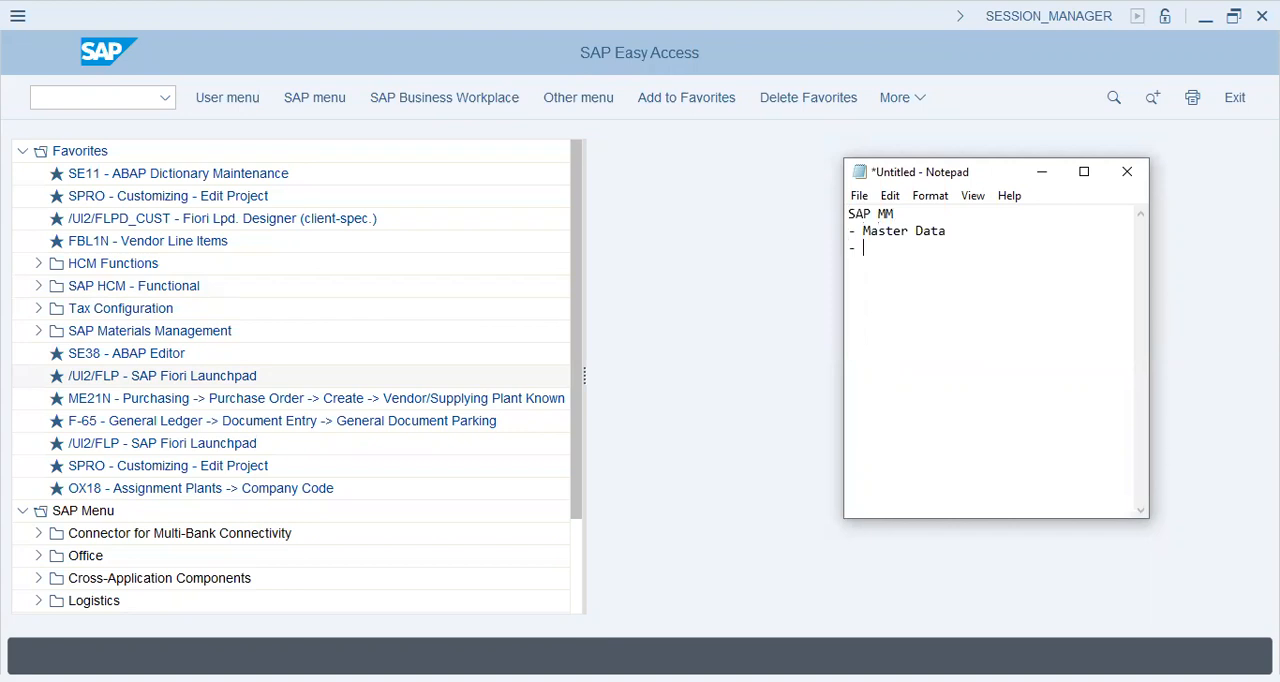
# Add "Transactional Data" to the SAP MM notes, followed by indented bullets for Material, Type and Group.
pyautogui.press('BackSpace')
pyautogui.write('nsactional Data  \t')
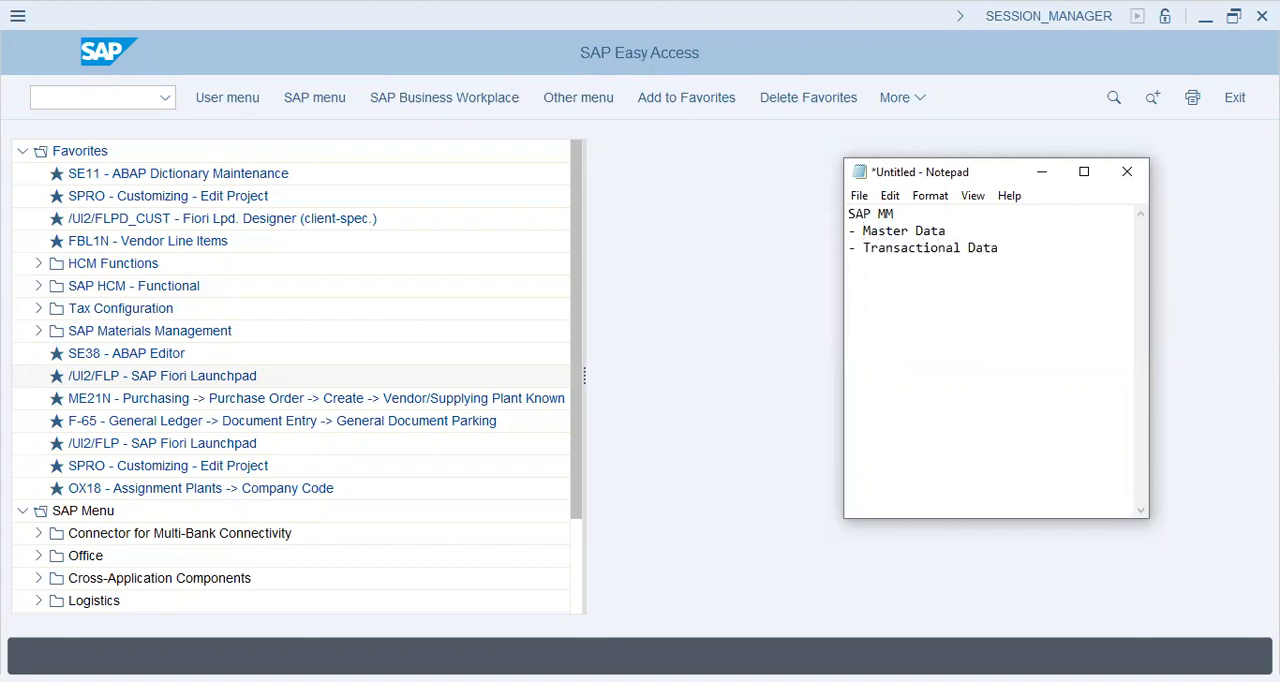
pyautogui.write('- Material')
pyautogui.press('Tab')
pyautogui.write('- Type')
pyautogui.press('Return')
pyautogui.press('BackSpace')
pyautogui.write('- Group \t-')
pyautogui.press('BackSpace')
pyautogui.press('BackSpace')
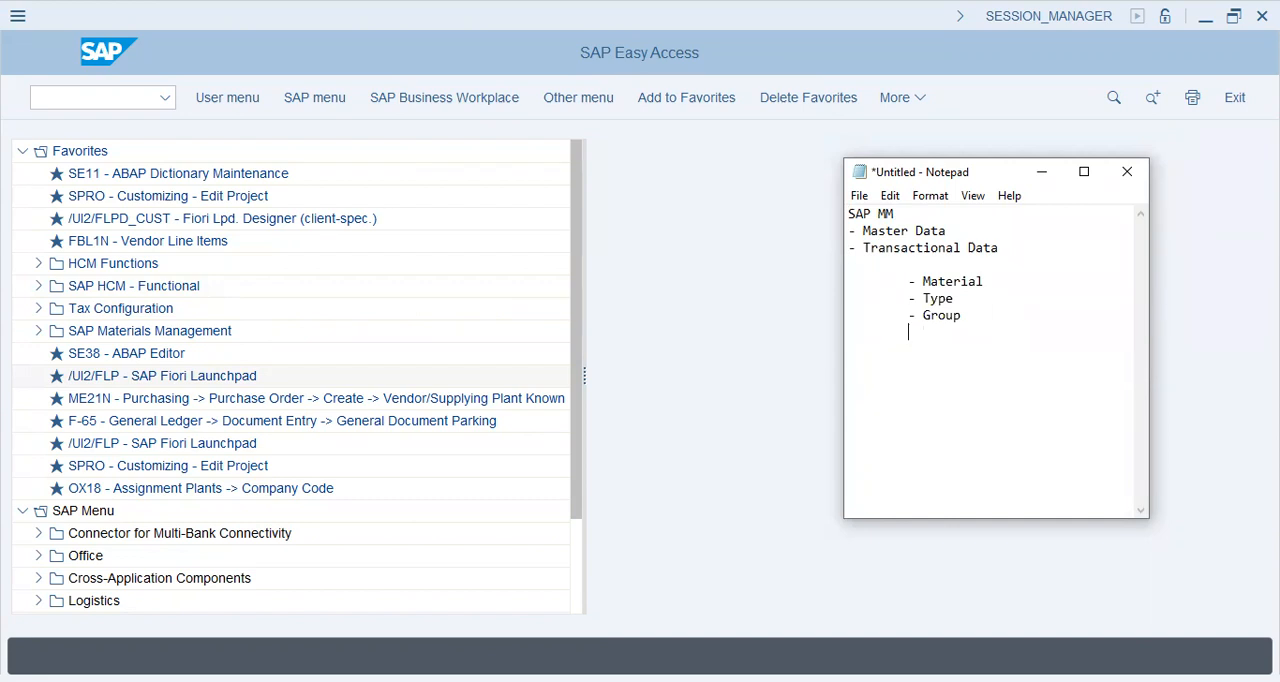
# Below Group, leave a gap and add the indented bullets "Inventory count" and "Vendor Supplies".
pyautogui.press('Return')
pyautogui.press('Tab')
pyautogui.write('Invenotry')
pyautogui.press('BackSpace')
pyautogui.press('BackSpace')
pyautogui.press('BackSpace')
pyautogui.press('BackSpace')
pyautogui.write('tory count')
pyautogui.press('Return')
pyautogui.press('Tab')
pyautogui.write('- Vendo')
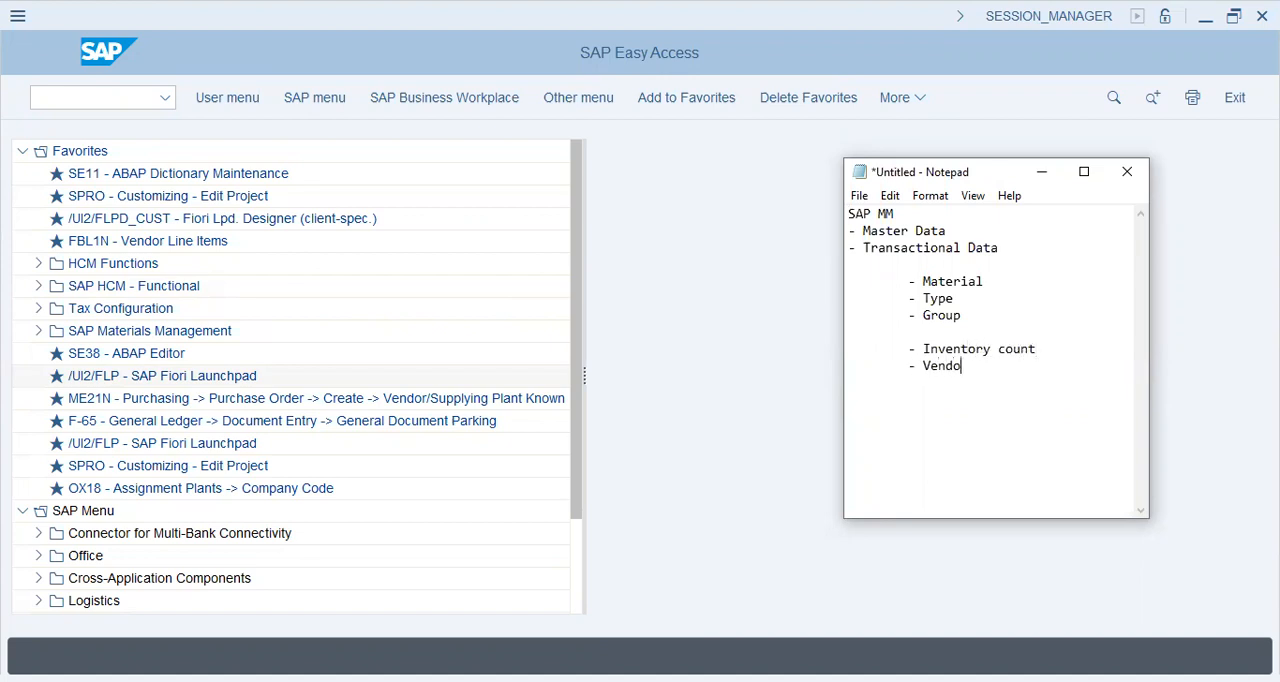
pyautogui.write('r Supplies')
# Add the indented bullet "Receipt/Returns" under Vendor Supplies.
pyautogui.press('Return')
pyautogui.press('Tab')
pyautogui.write('- Receipt of')
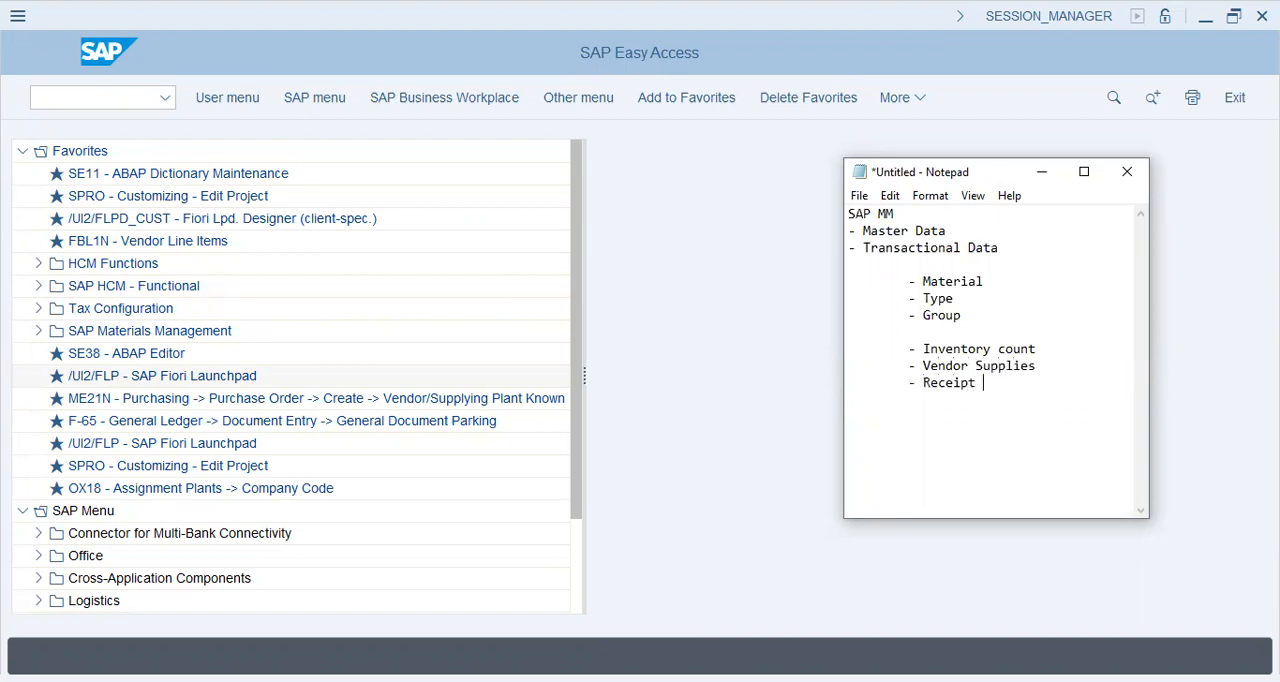
pyautogui.press('BackSpace')
pyautogui.press('BackSpace')
pyautogui.press('BackSpace')
pyautogui.write('/Returns')
pyautogui.press('Return')
pyautogui.press('Return')
# Start a separate indented group in the notes with the bullet "Reconciliation".
pyautogui.press('Tab')
pyautogui.write('- Reconciliation')
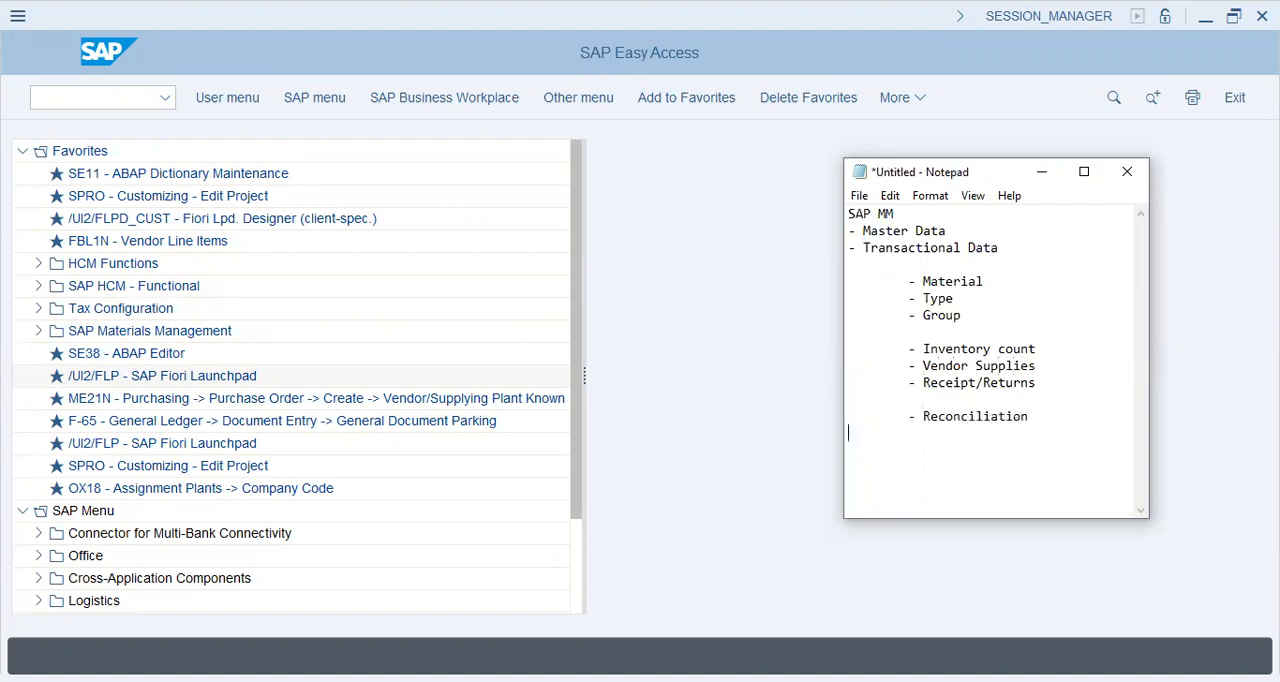
pyautogui.press('Return')
pyautogui.press('Tab')
pyautogui.write('- Movements')
pyautogui.press('Return')
pyautogui.press('Tab')
pyautogui.write('-')
pyautogui.moveTo(1039, 349); pyautogui.dragTo(912, 352)
pyautogui.moveTo(992, 434); pyautogui.dragTo(912, 436)
pyautogui.press('BackSpace')
pyautogui.press('BackSpace')
pyautogui.press('BackSpace')
pyautogui.press('BackSpace')
# Add the bullet "Month-end reconciliation" under Reconciliation, followed by an empty bullet.
pyautogui.press('Up')
pyautogui.hotkey('shift', 'Down')
pyautogui.press('Down')
pyautogui.write('Month-end reconciliation')
pyautogui.press('Return')
pyautogui.press('Tab')
pyautogui.write('-')
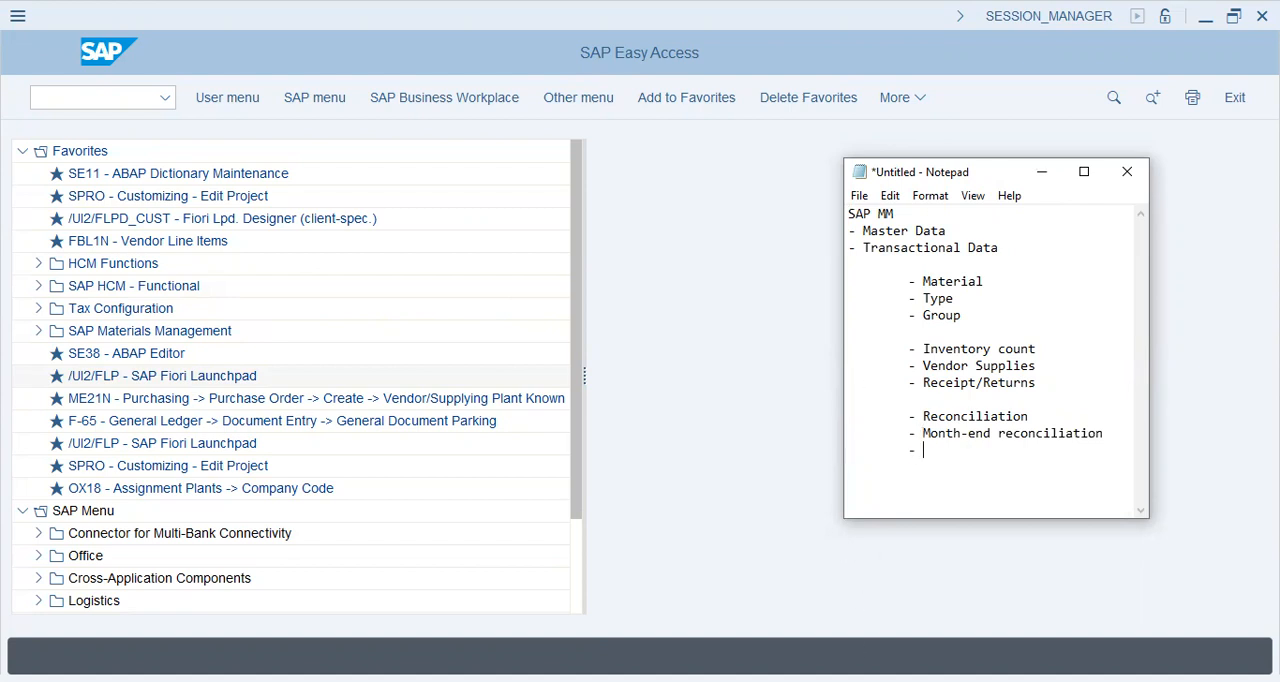
# Return to Notepad and add an indented "Types -" heading with the bullet "ROH - Raw Material".
pyautogui.click(660, 433)
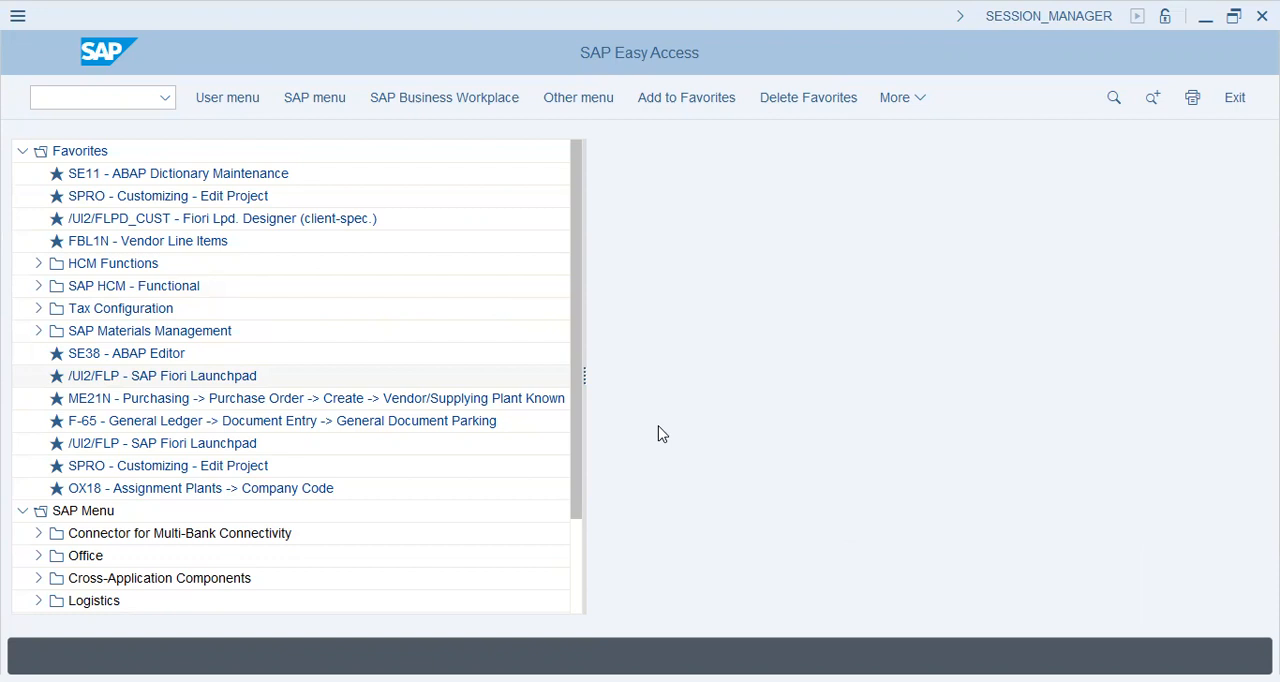
pyautogui.hotkey('alt', 'Tab')
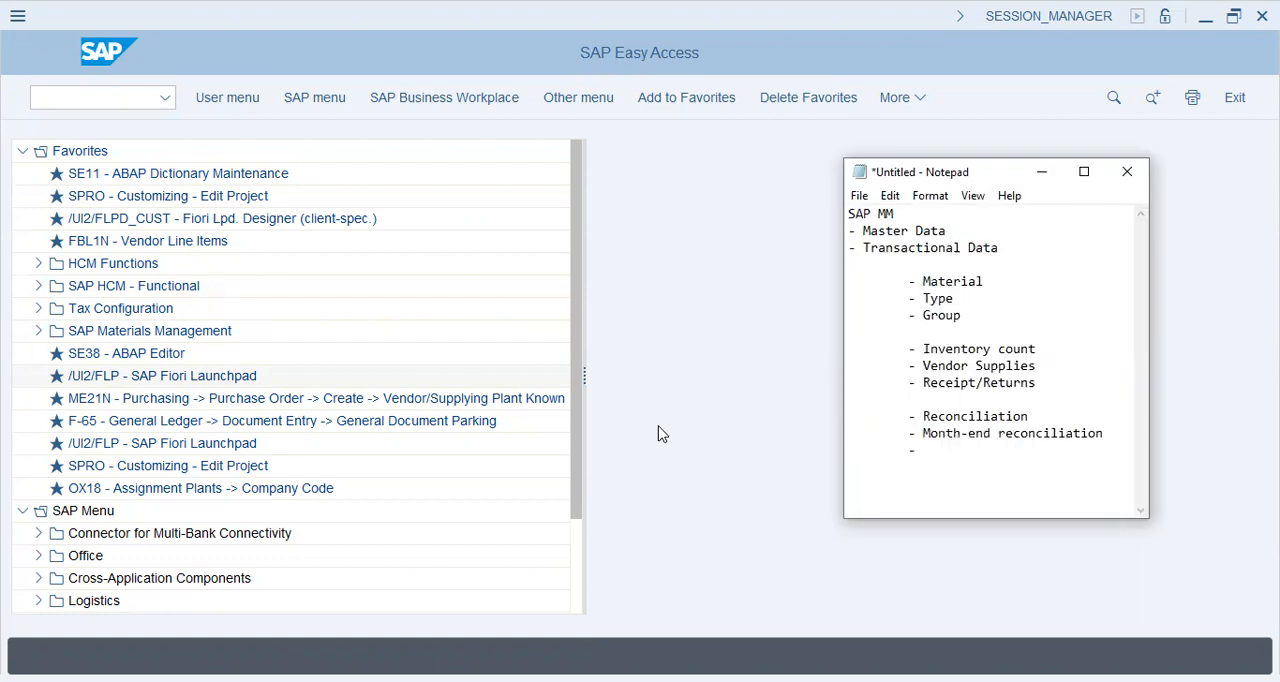
pyautogui.write('Types - ')
pyautogui.write('- ROH - R')
pyautogui.write('aw Ma')
pyautogui.write('terial')
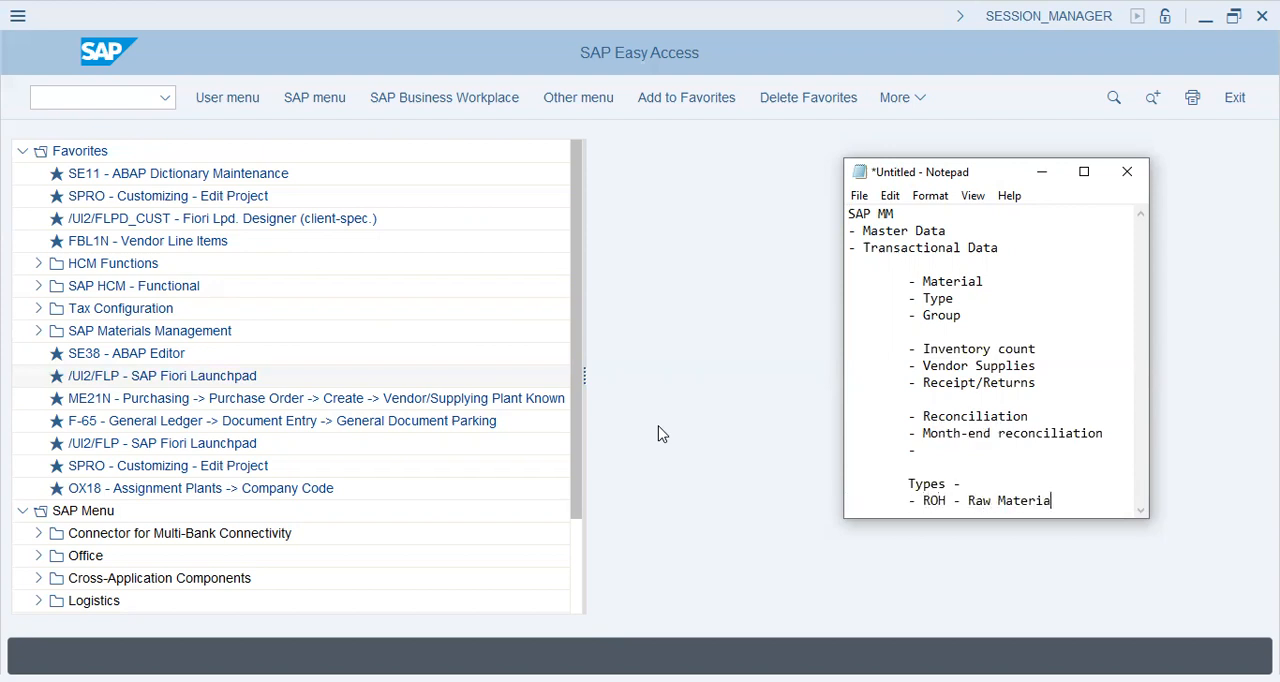
# Add the bullet "SFG - Semi-finished" to the Types list.
pyautogui.press('Return')
pyautogui.press('Tab')
pyautogui.write('- SFG - Semi-finish')
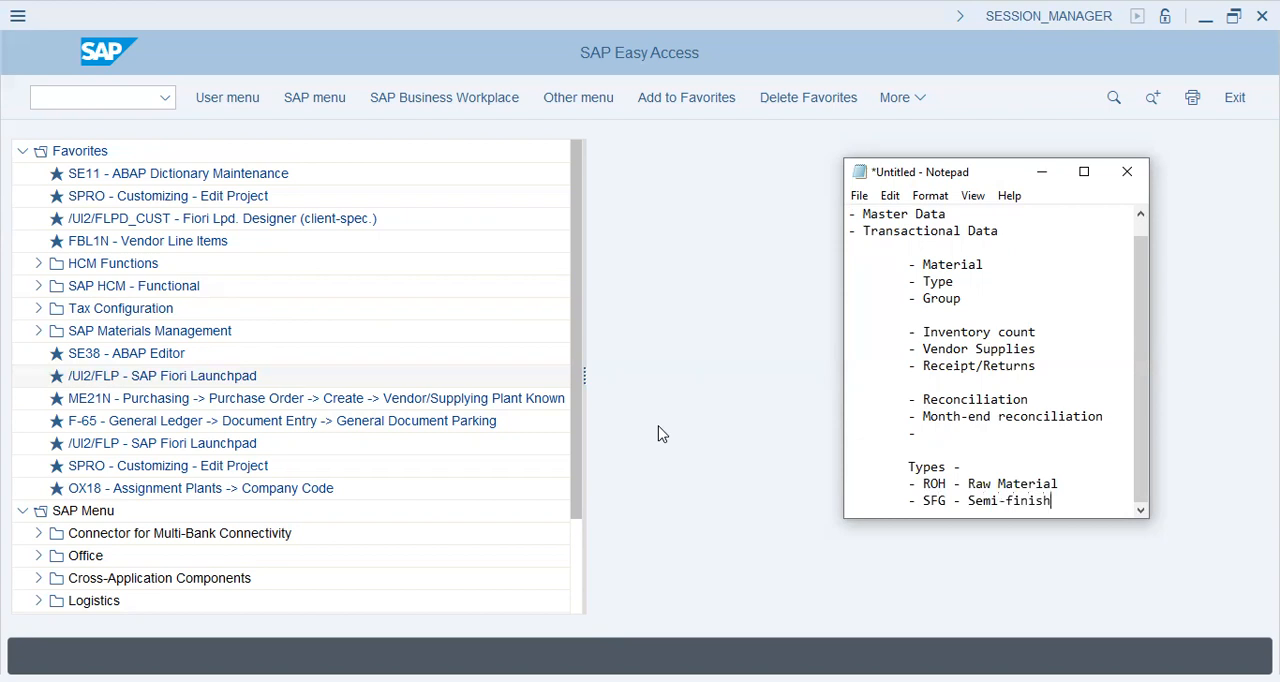
pyautogui.write('ed')
# Add the bullet "FG - Finished" to the Types list.
pyautogui.press('Return')
pyautogui.press('Tab')
pyautogui.write('- FG - Fni')
pyautogui.press('BackSpace')
pyautogui.press('BackSpace')
pyautogui.write('inishe')
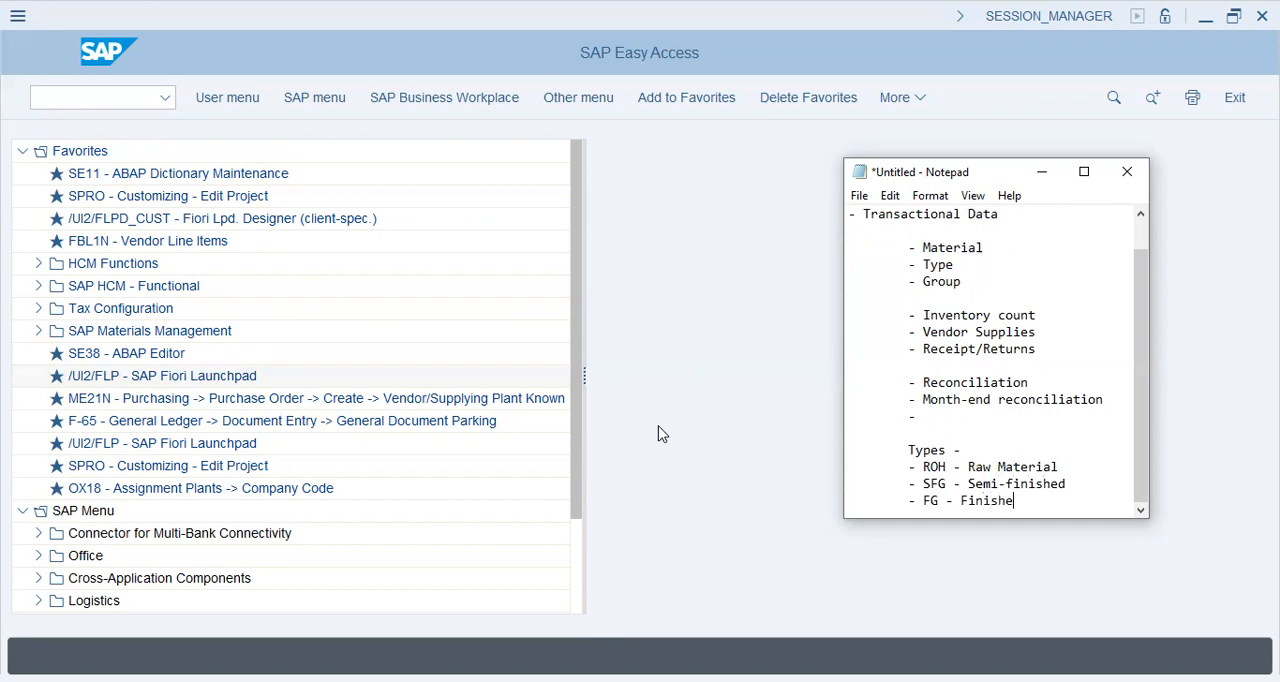
pyautogui.press('Return')
pyautogui.press('Tab')
pyautogui.press('BackSpace')
pyautogui.write('d')
# Add the bullet "WIP - Work in progress" to the Types list and leave a blank line after it.
pyautogui.press('Return')
pyautogui.press('Tab')
pyautogui.write('- WIP - ')
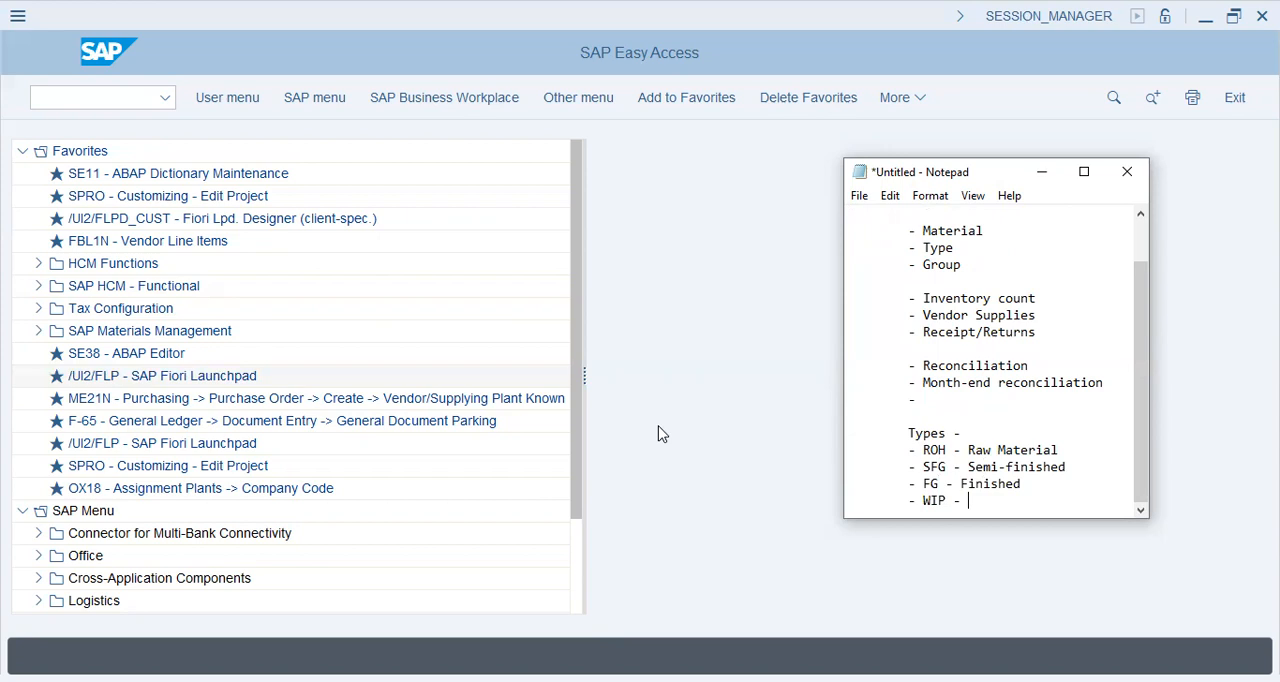
pyautogui.write('Work in progress')
pyautogui.press('Return')
pyautogui.press('Tab')
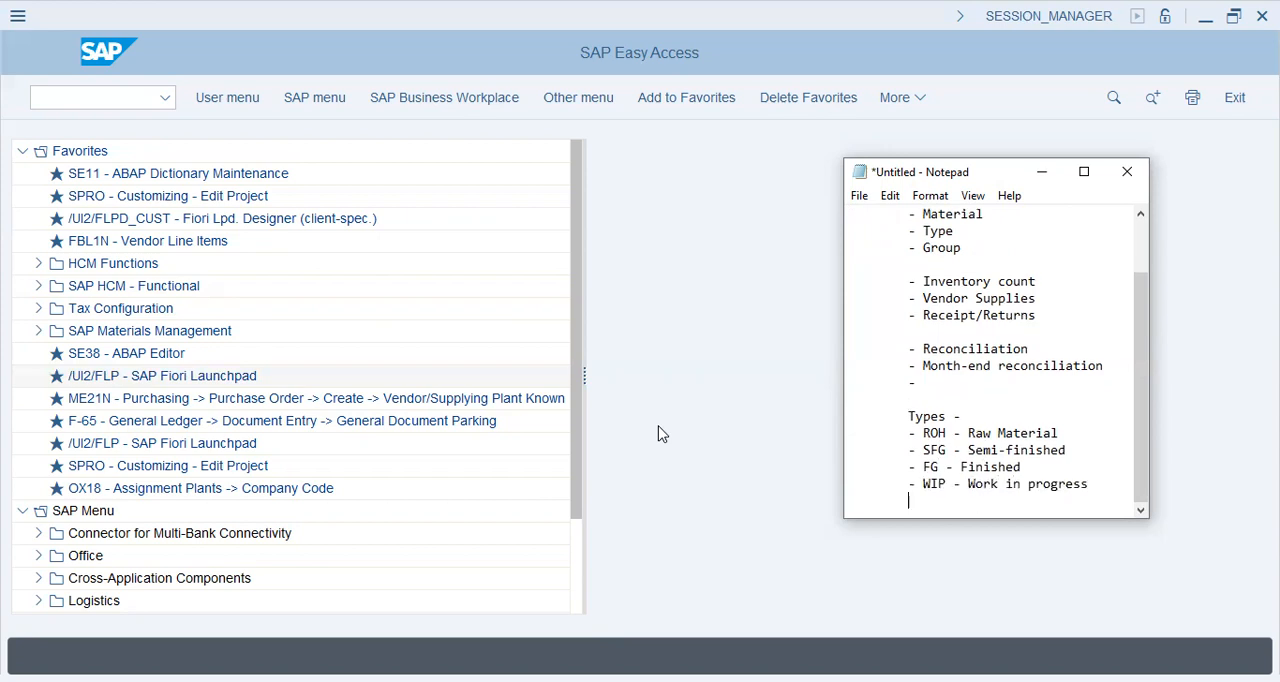
pyautogui.press('Return')
pyautogui.press('Tab')
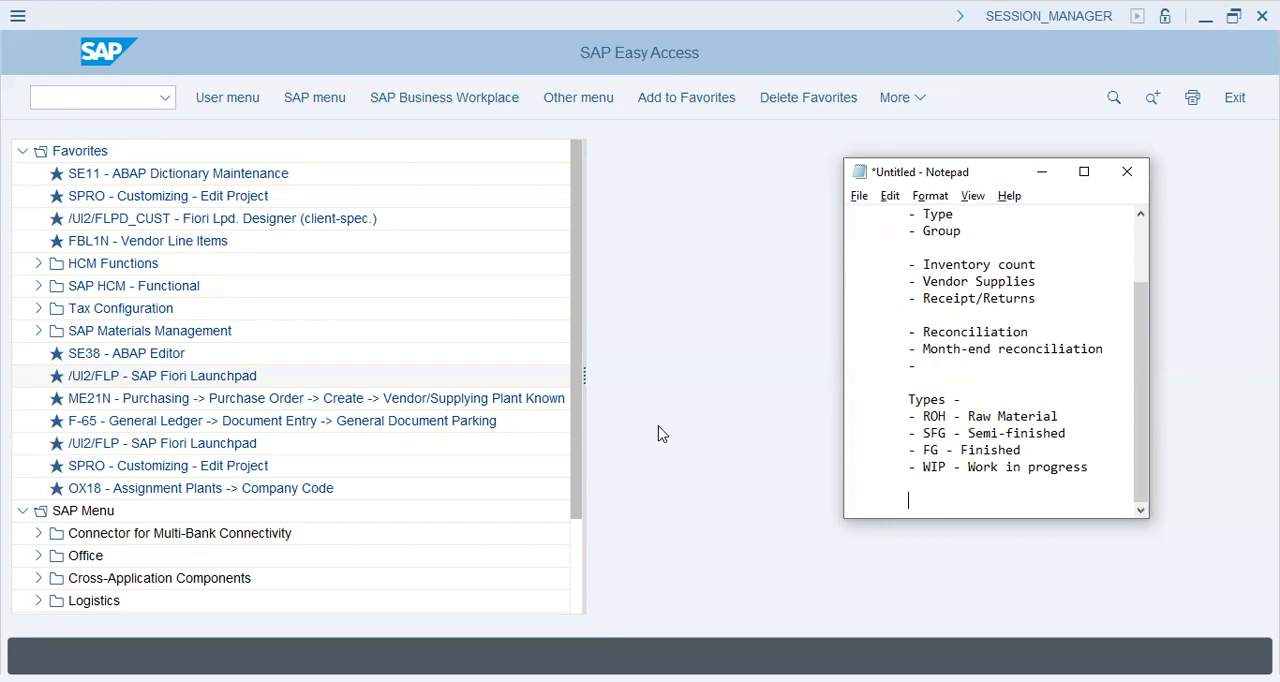
pyautogui.click(659, 434)
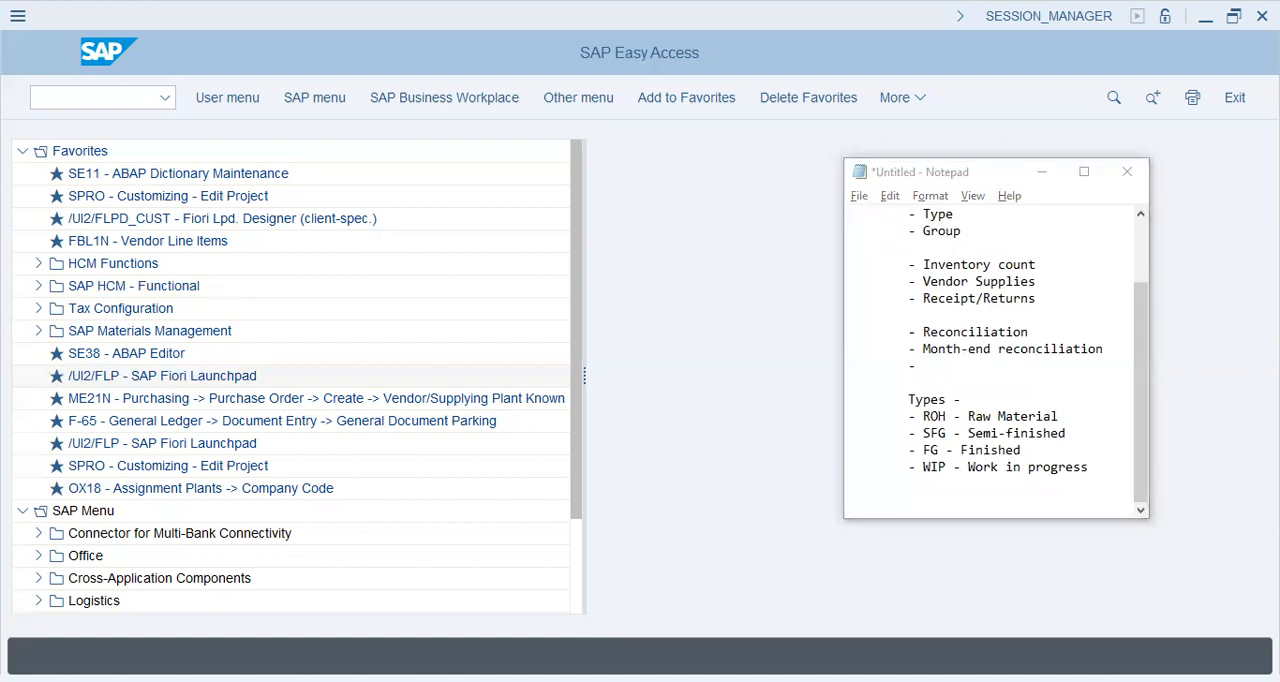
pyautogui.click(1010, 420)
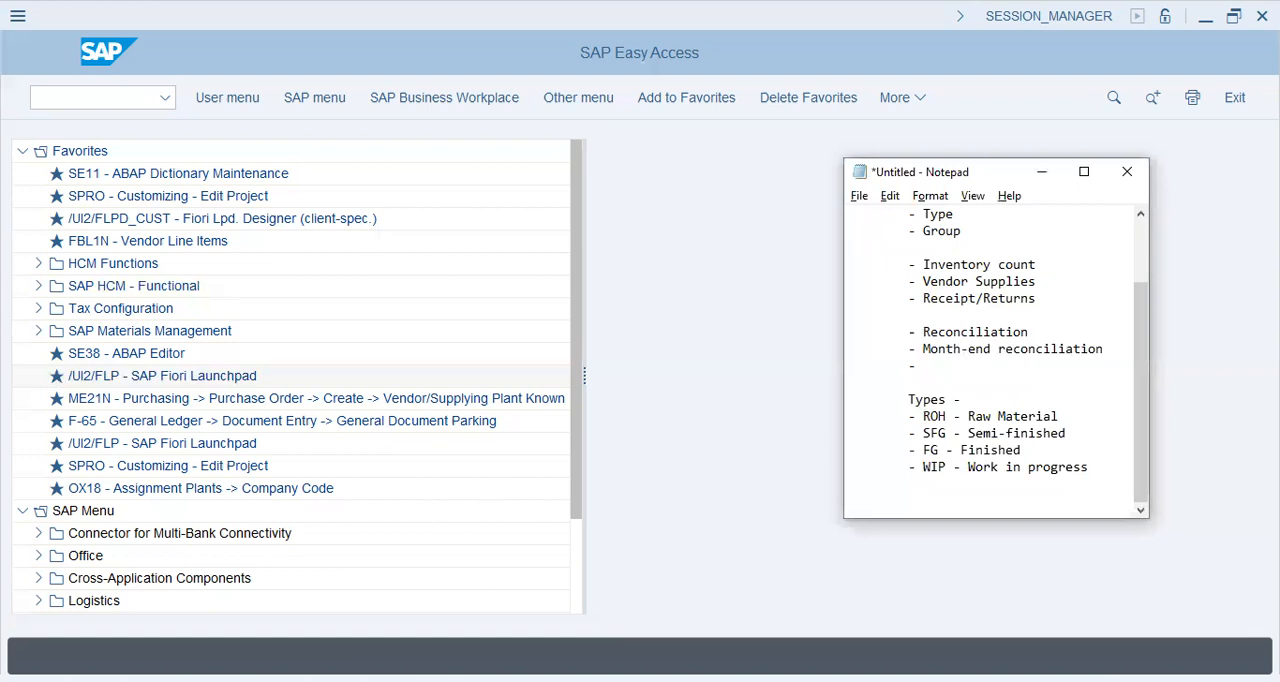
pyautogui.hotkey('alt', 'Tab')
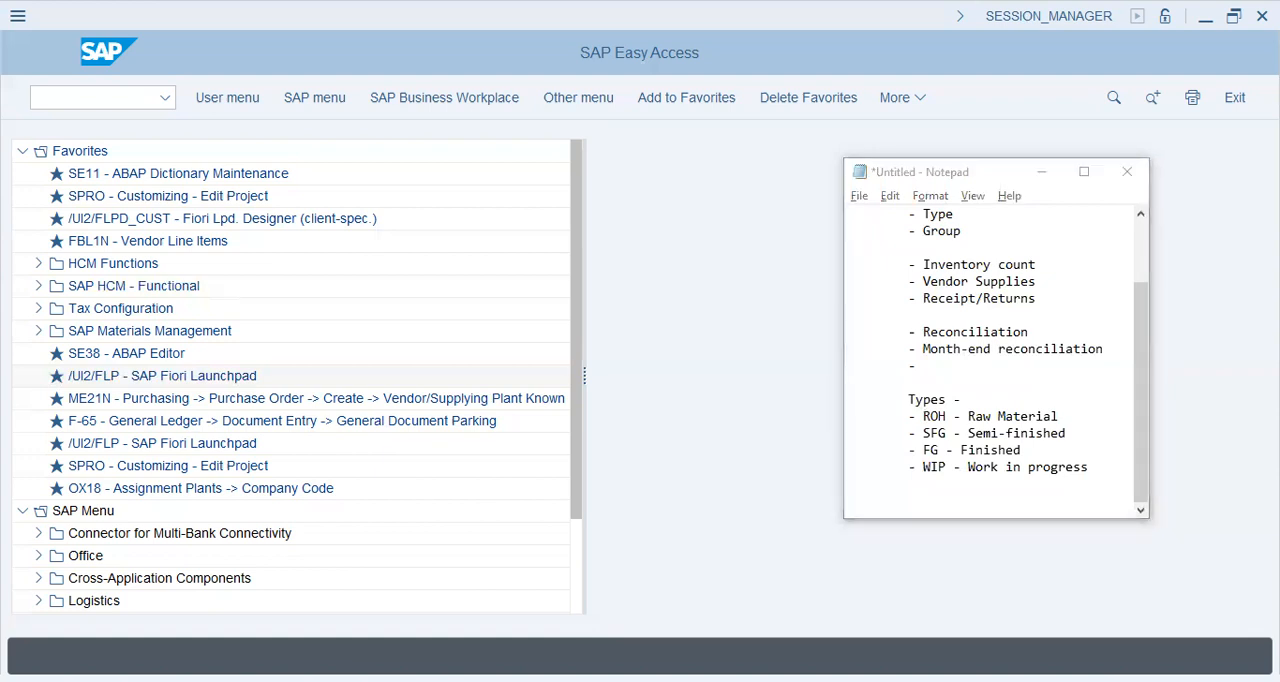
pyautogui.click(969, 462)
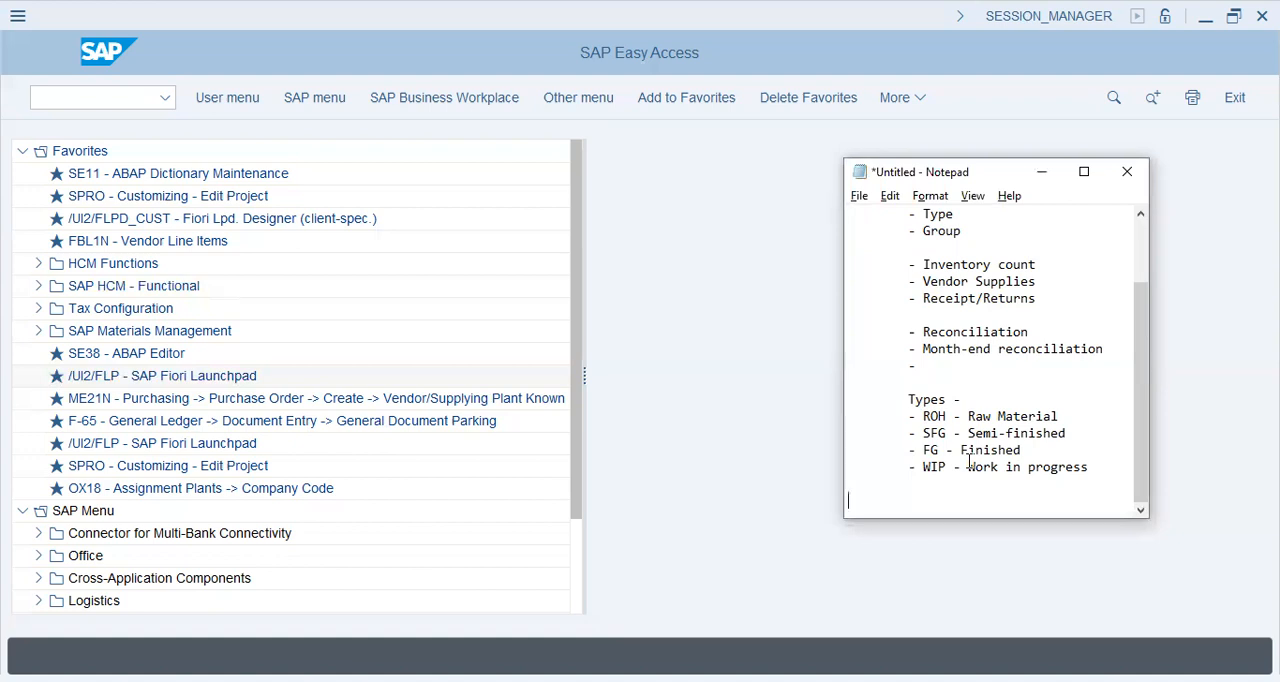
# Write an unindented "Material Master" heading at the end of the notes with the indented line "> Settings > Types" beneath it.
pyautogui.write('Material Master')
pyautogui.press('Return')
pyautogui.press('Tab')
pyautogui.write('>')
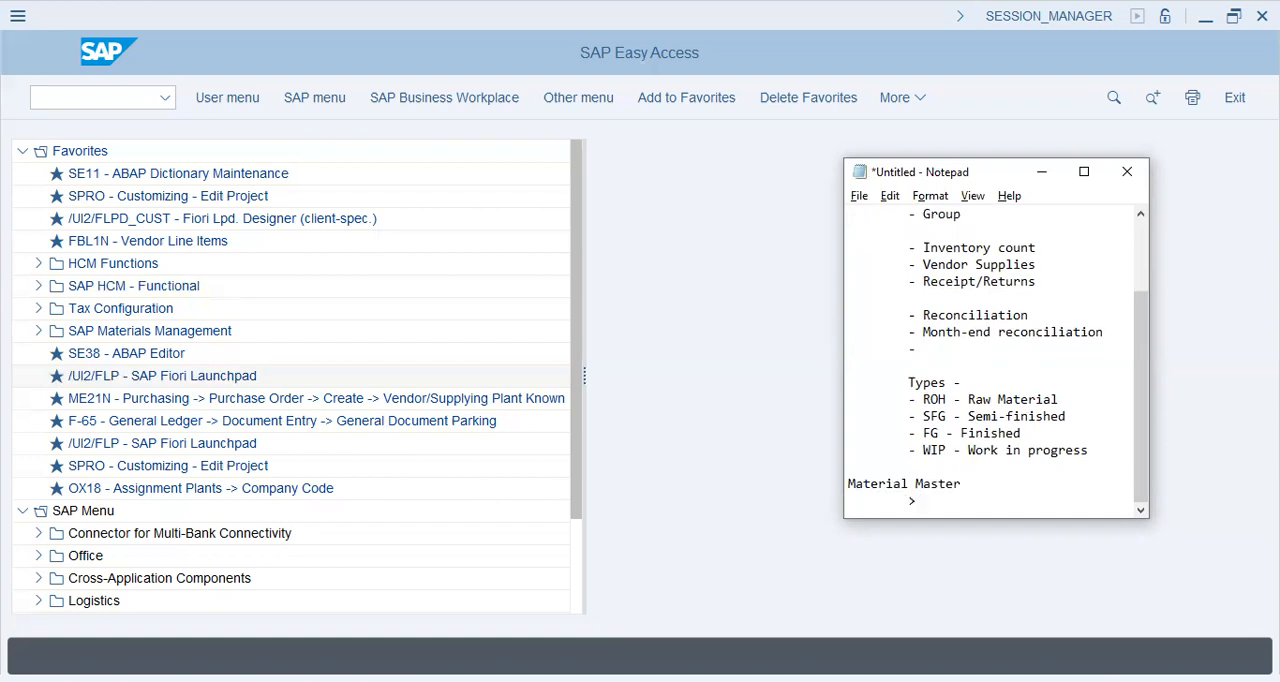
pyautogui.write(' Settings > Types')
# Close the Material Master section of the notes with an indented "----" separator line.
pyautogui.press('Return')
pyautogui.press('Tab')
pyautogui.write('----')
pyautogui.press('Return')
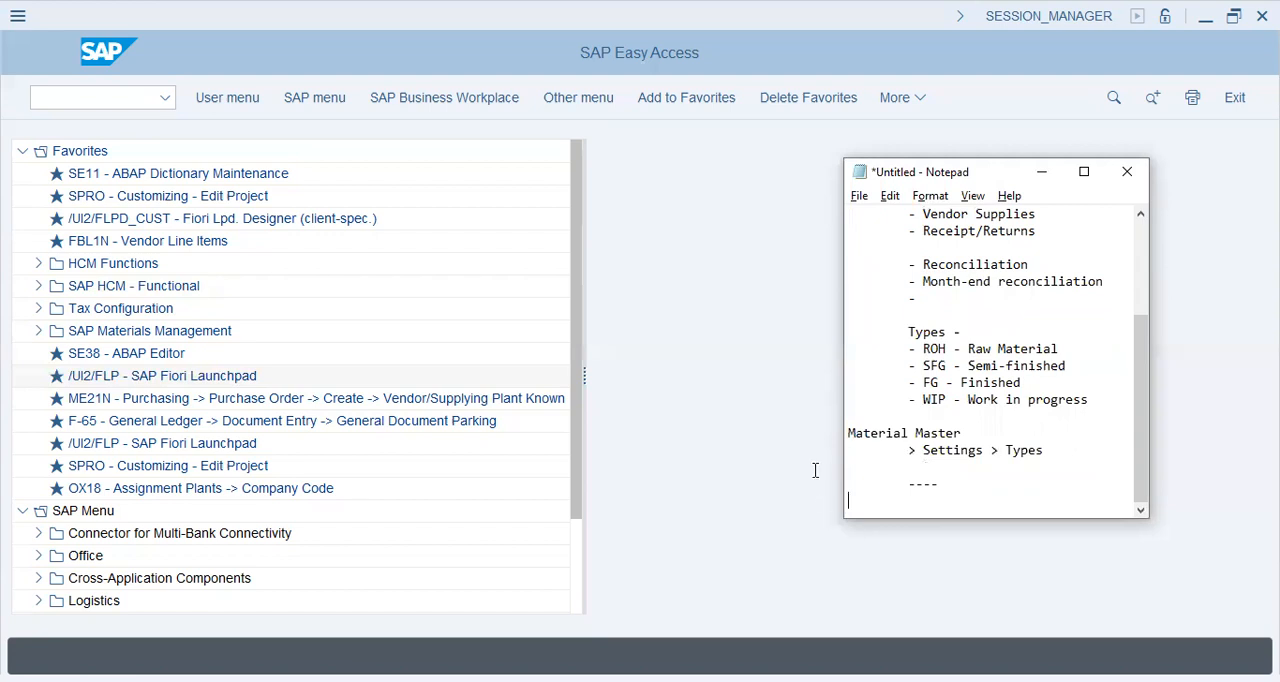
# Switch to SAP, run transaction spro and display the SAP Reference IMG.
pyautogui.hotkey('alt', 'Tab')
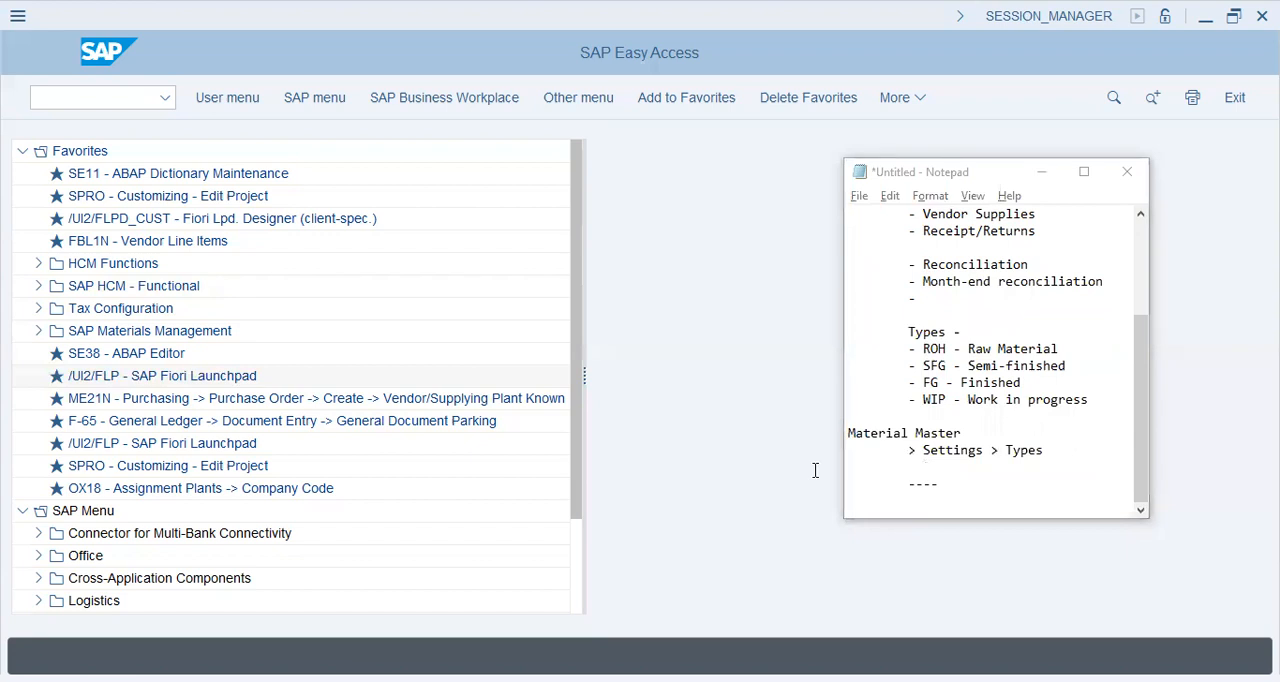
pyautogui.click(149, 100)
pyautogui.write('spro')
pyautogui.press('Return')
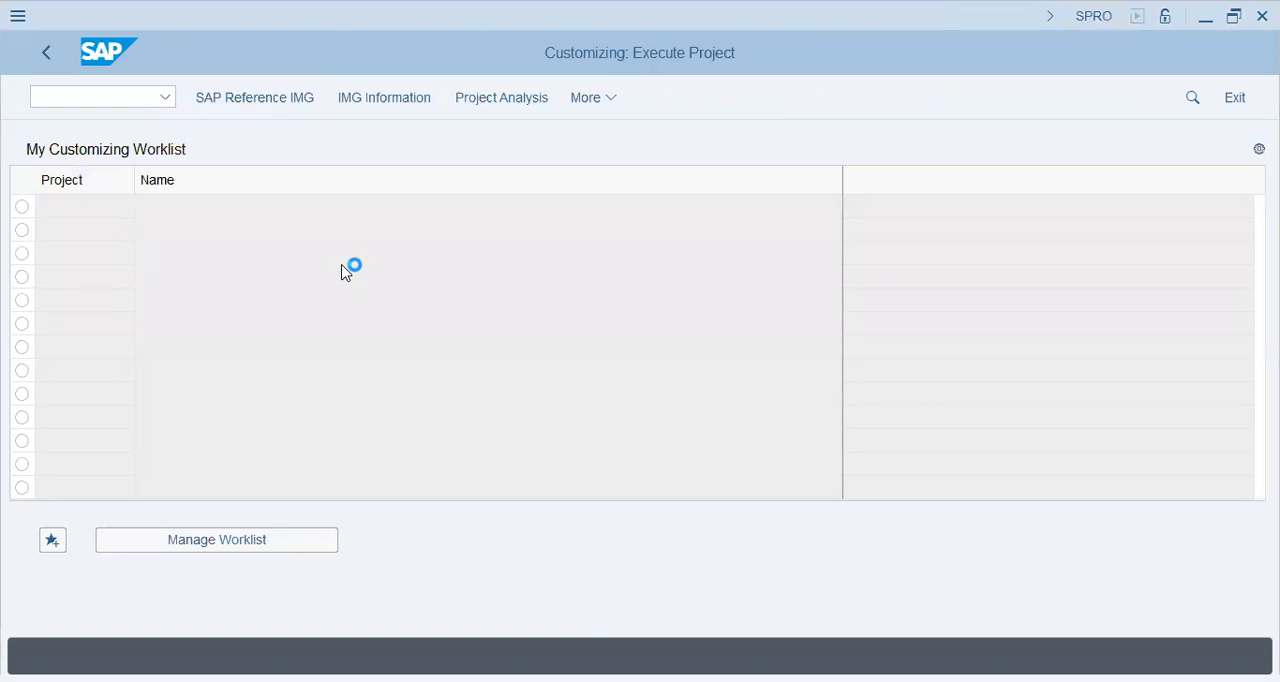
pyautogui.press('F5')
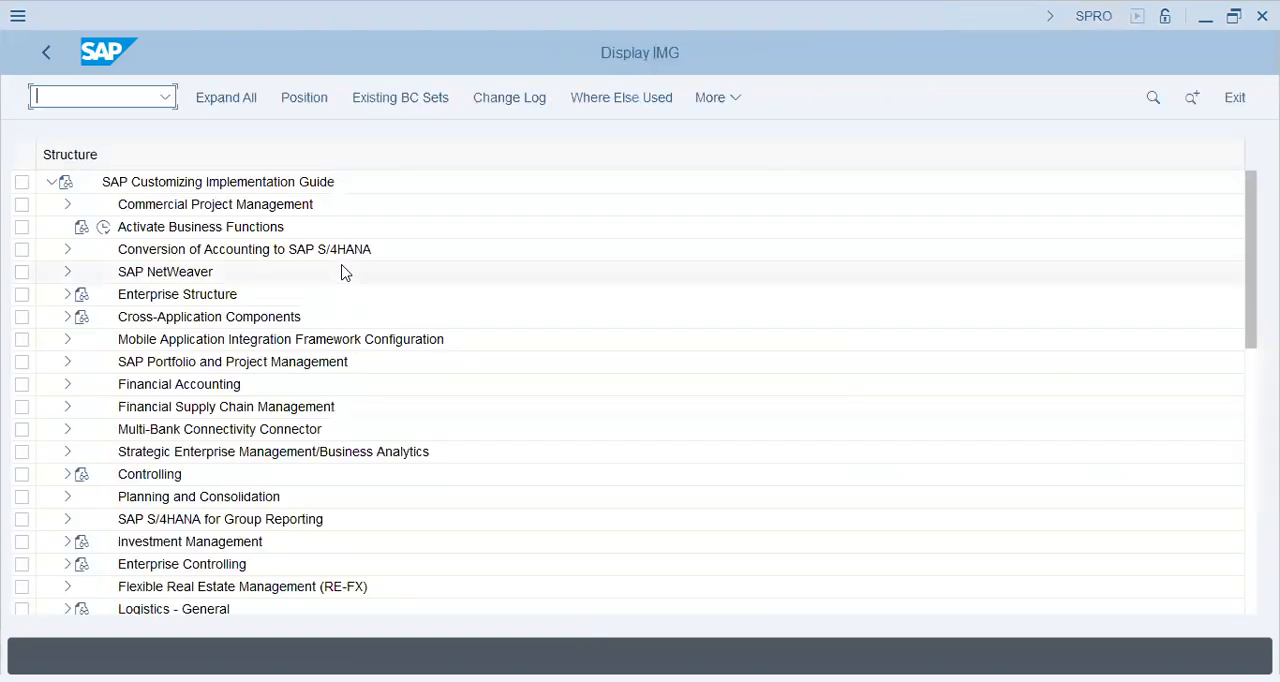
# Expand Logistics - General and its Material Master node in the implementation guide.
pyautogui.scroll(-4, 150, 437)
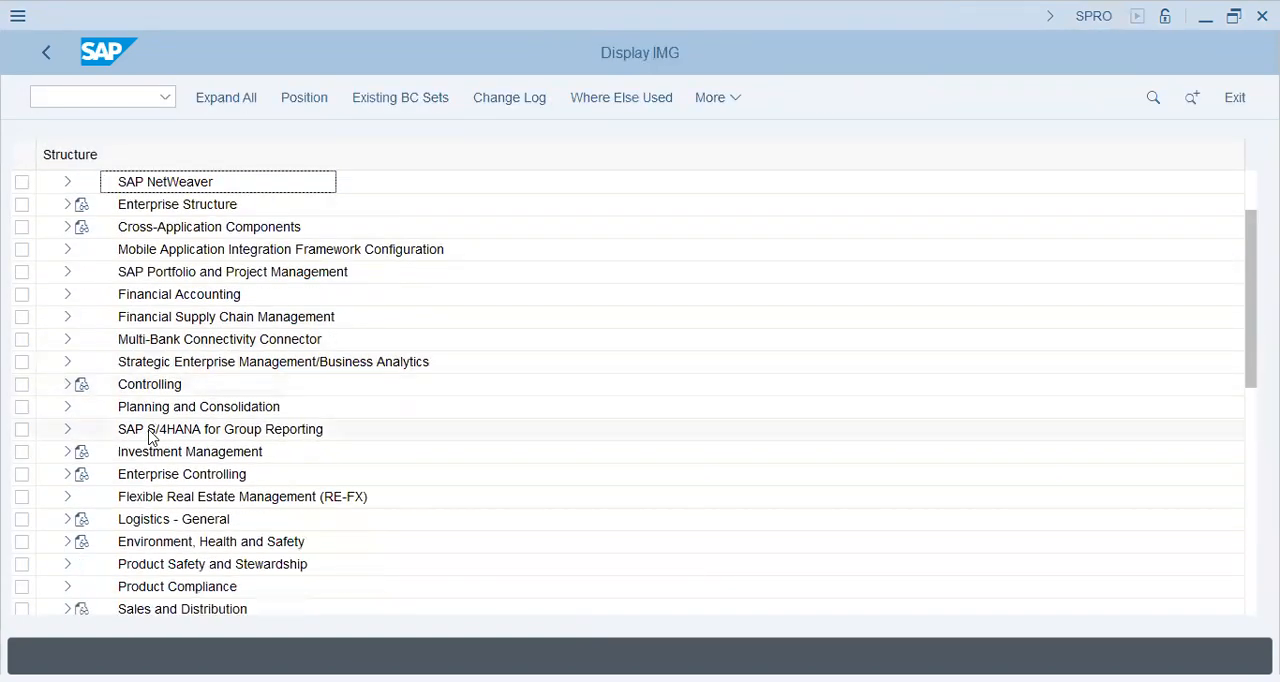
pyautogui.click(67, 519)
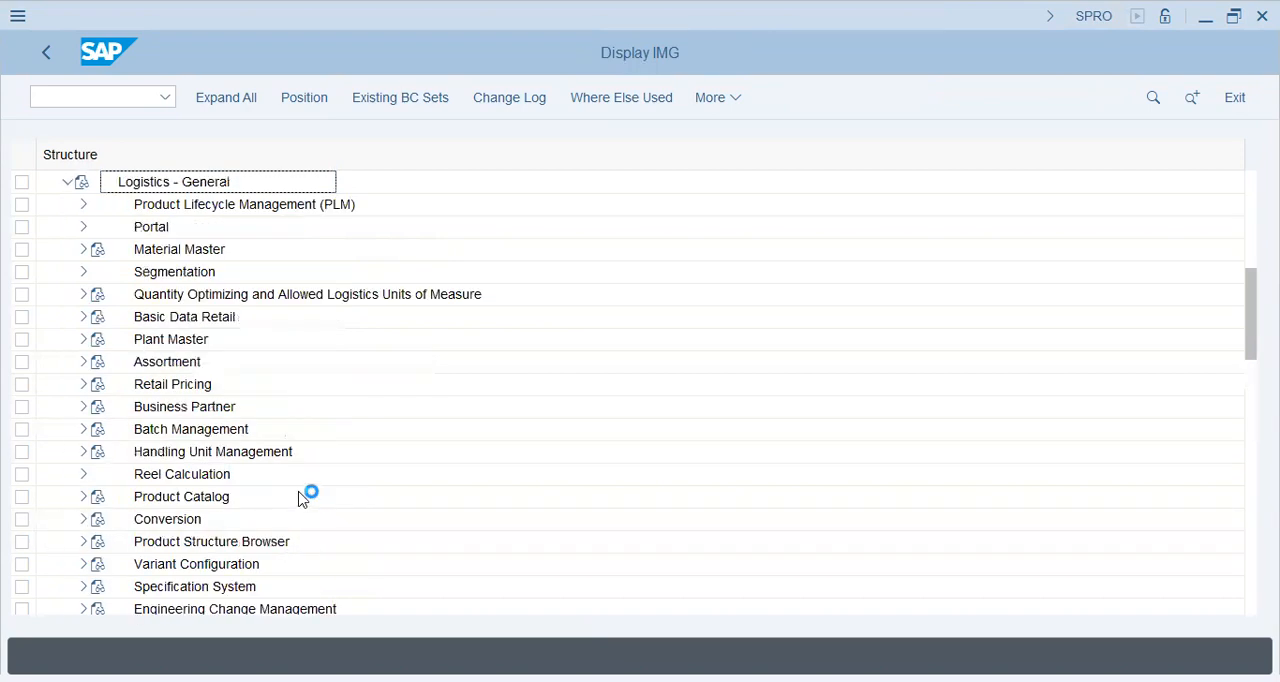
pyautogui.click(178, 250)
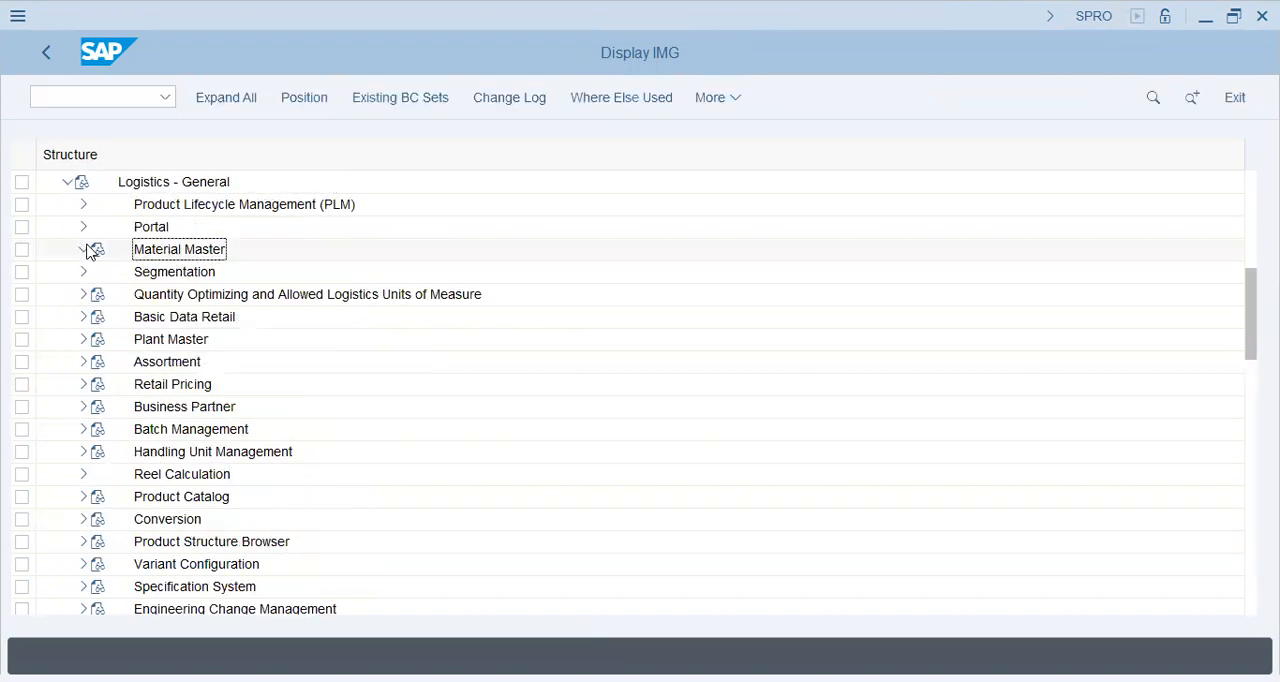
pyautogui.click(86, 249)
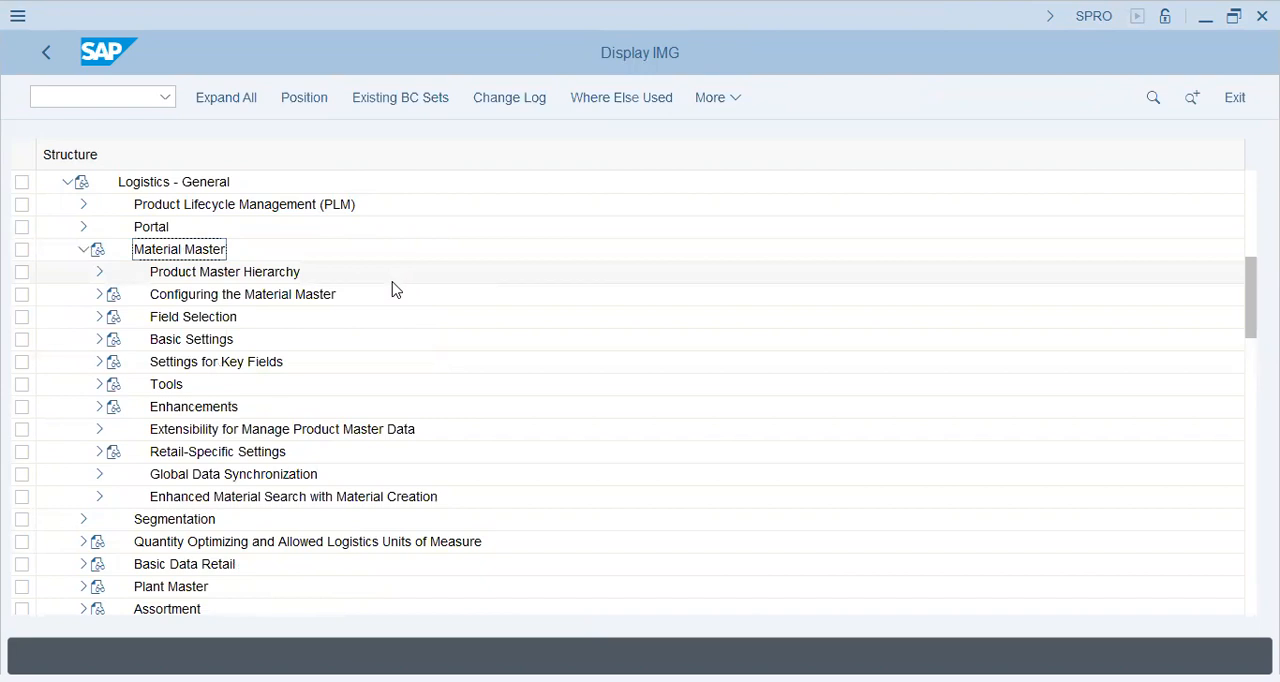
# Expand Basic Settings and Material Types under Material Master, and open the "Material types" overview for maintenance.
pyautogui.hotkey('alt', 'Tab')
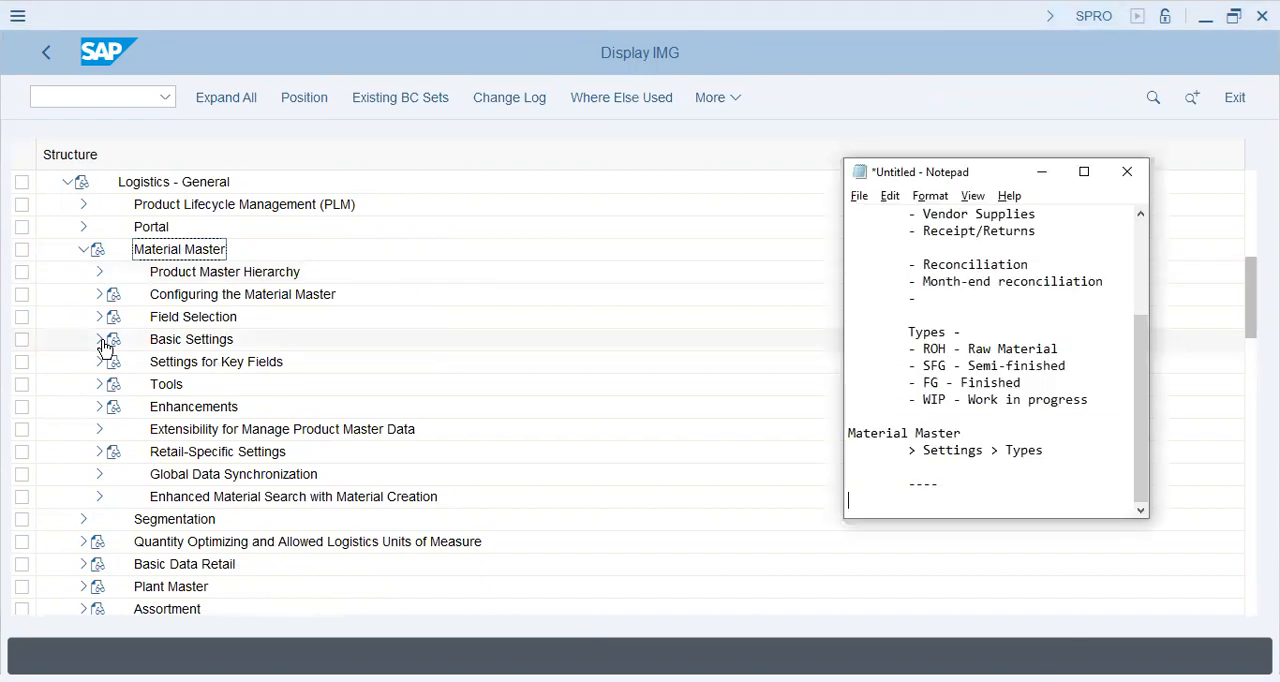
pyautogui.hotkey('alt', 'Tab')
pyautogui.click(100, 340)
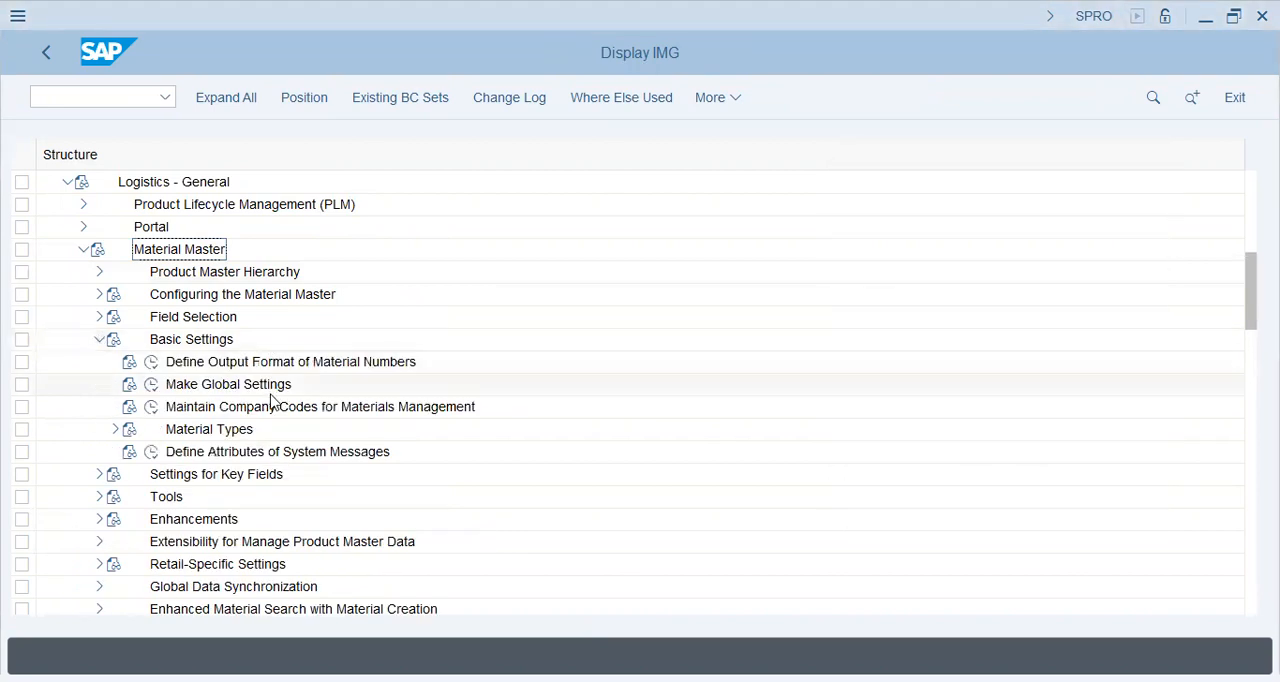
pyautogui.click(271, 366)
pyautogui.click(276, 409)
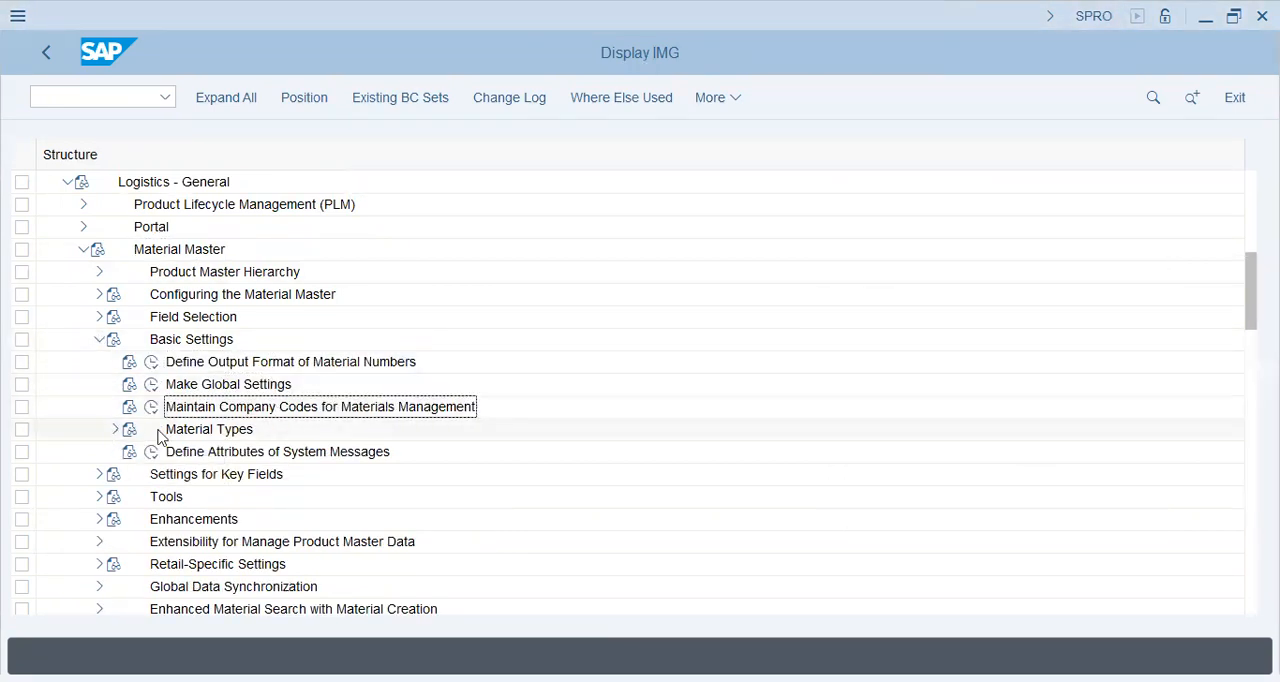
pyautogui.click(115, 429)
pyautogui.click(200, 452)
pyautogui.click(167, 451)
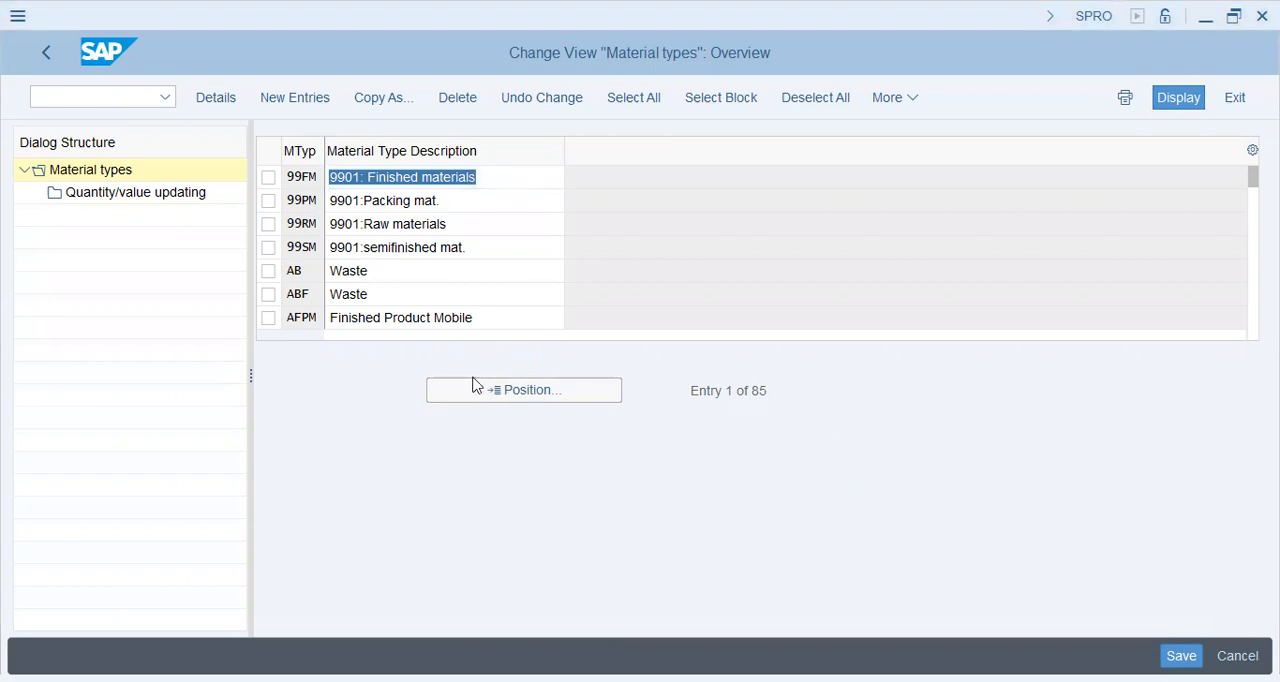
# Look through the existing material types and their descriptions in the overview table.
pyautogui.click(402, 203)
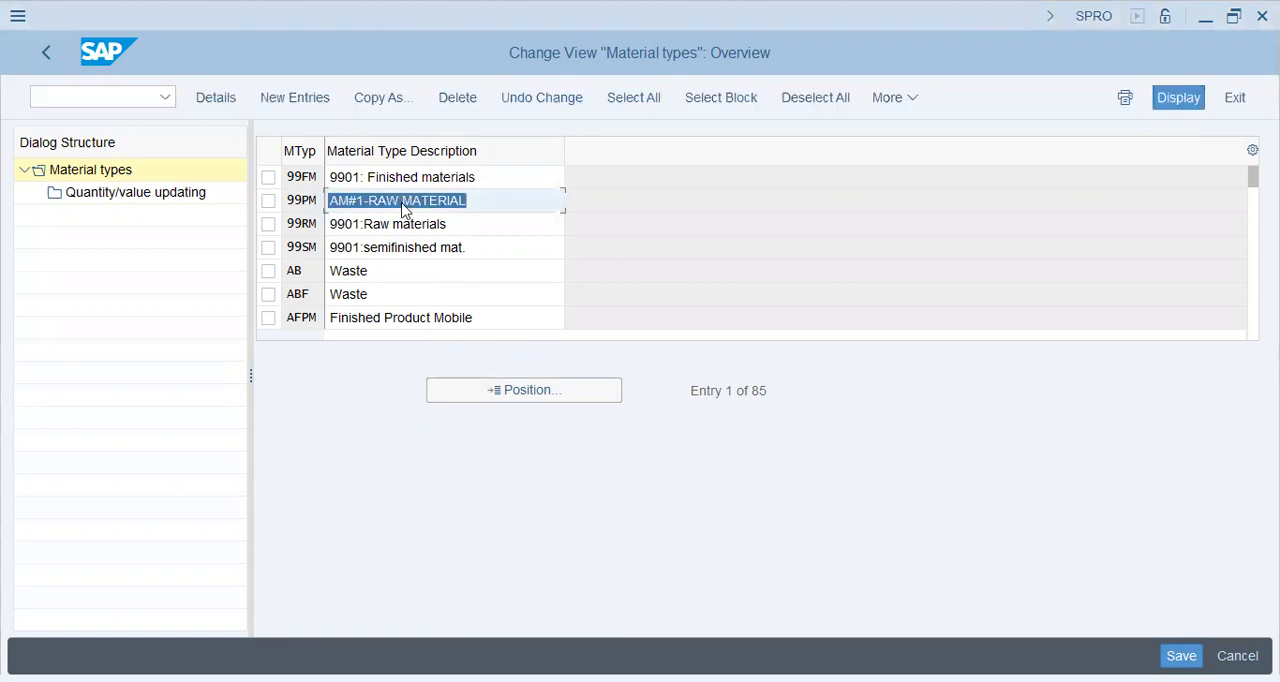
pyautogui.scroll(-2, 405, 220)
pyautogui.scroll(-2, 405, 220)
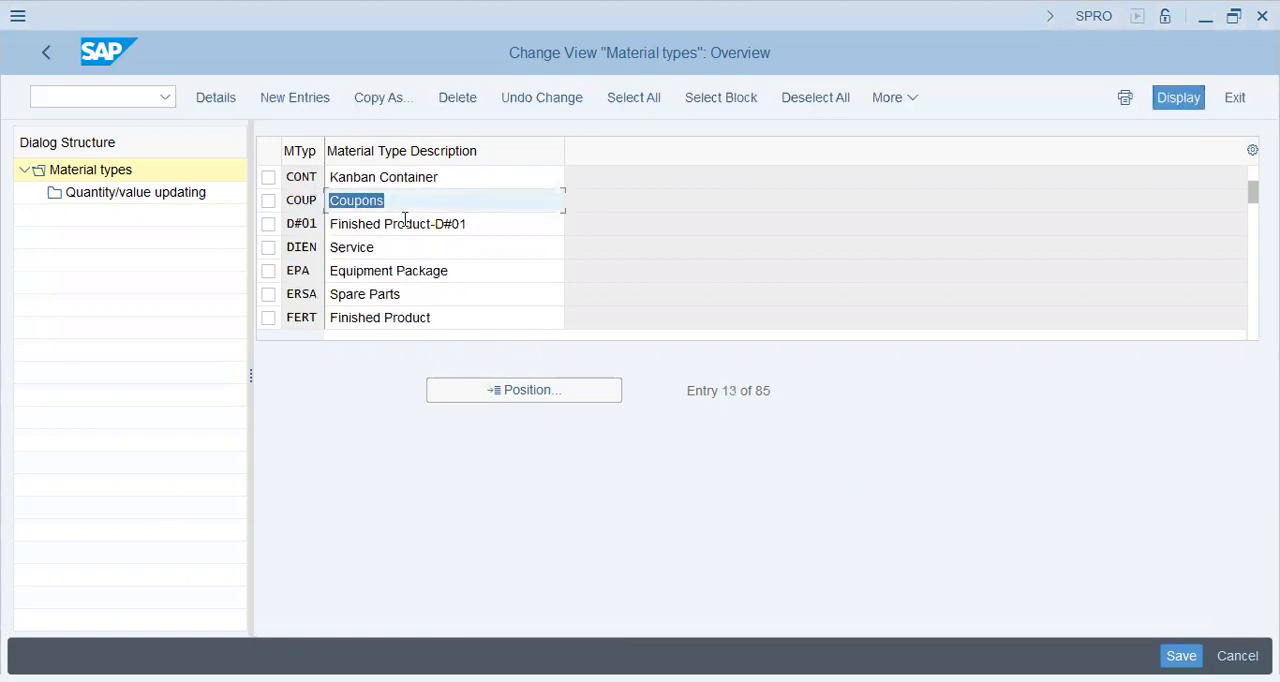
pyautogui.scroll(-2, 405, 220)
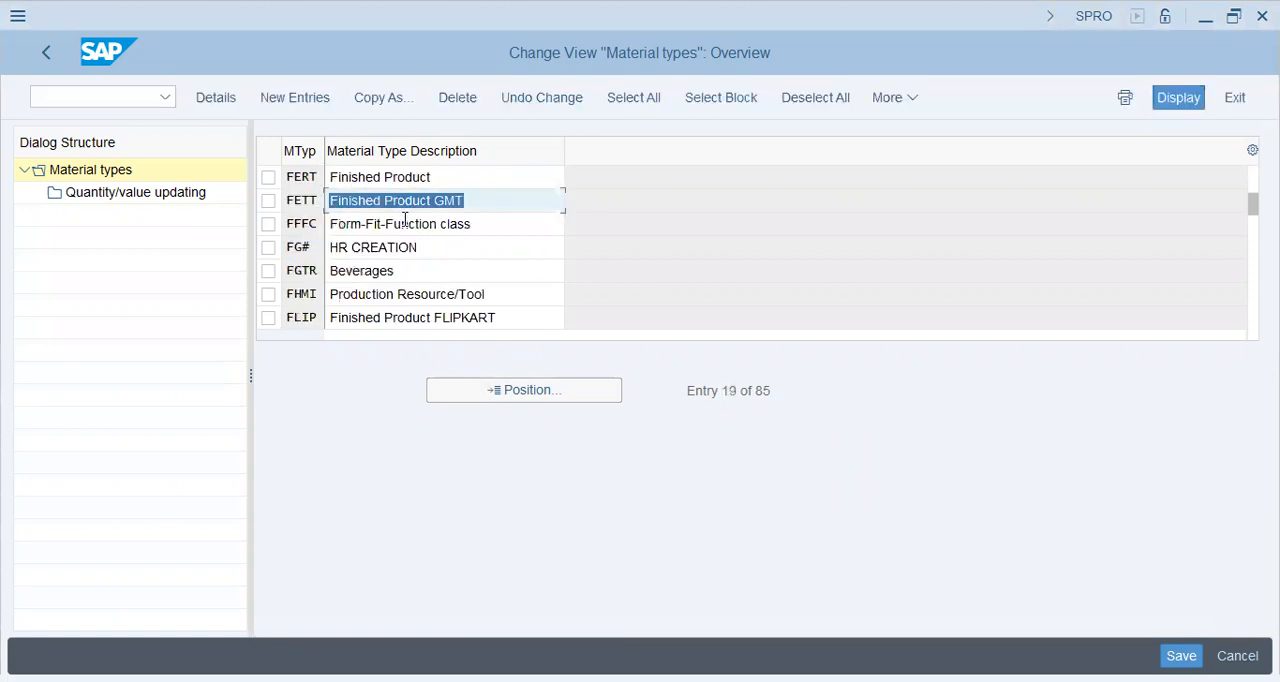
pyautogui.scroll(-2, 405, 220)
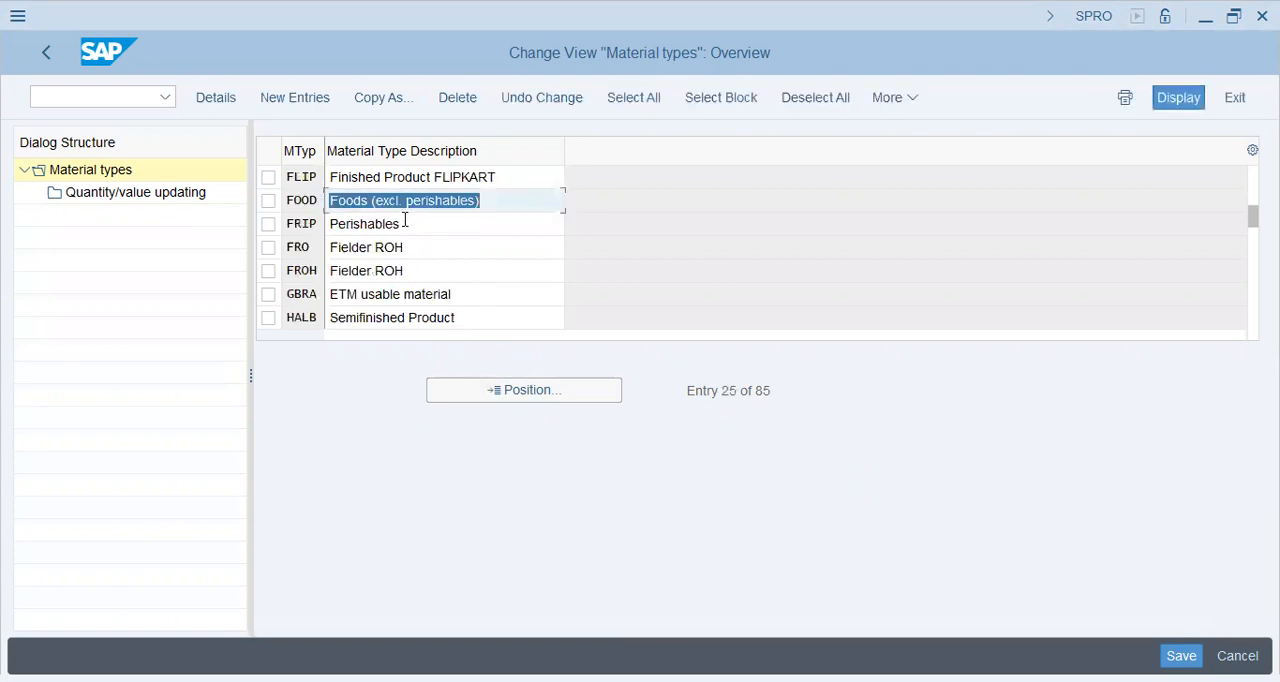
pyautogui.scroll(-2, 405, 220)
pyautogui.scroll(-2, 405, 220)
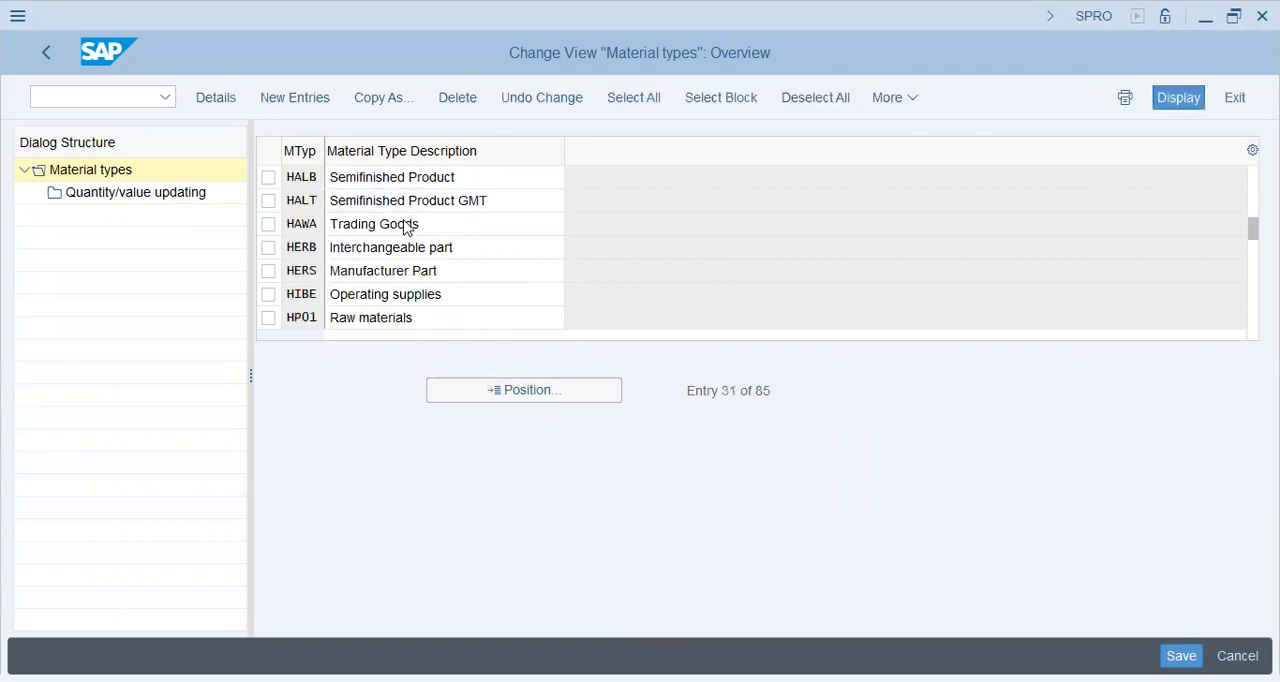
# Position the overview on material type ROH and copy that entry as the basis for a new material type.
pyautogui.click(560, 392)
pyautogui.write('ROH')
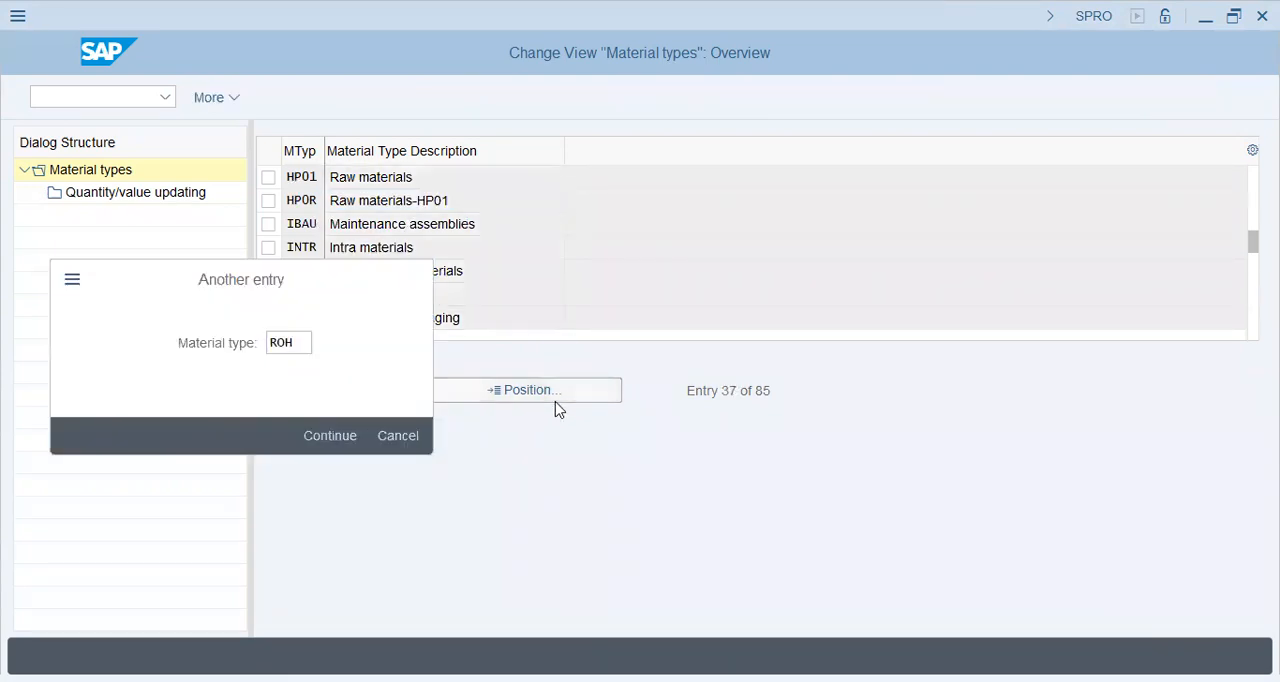
pyautogui.press('Return')
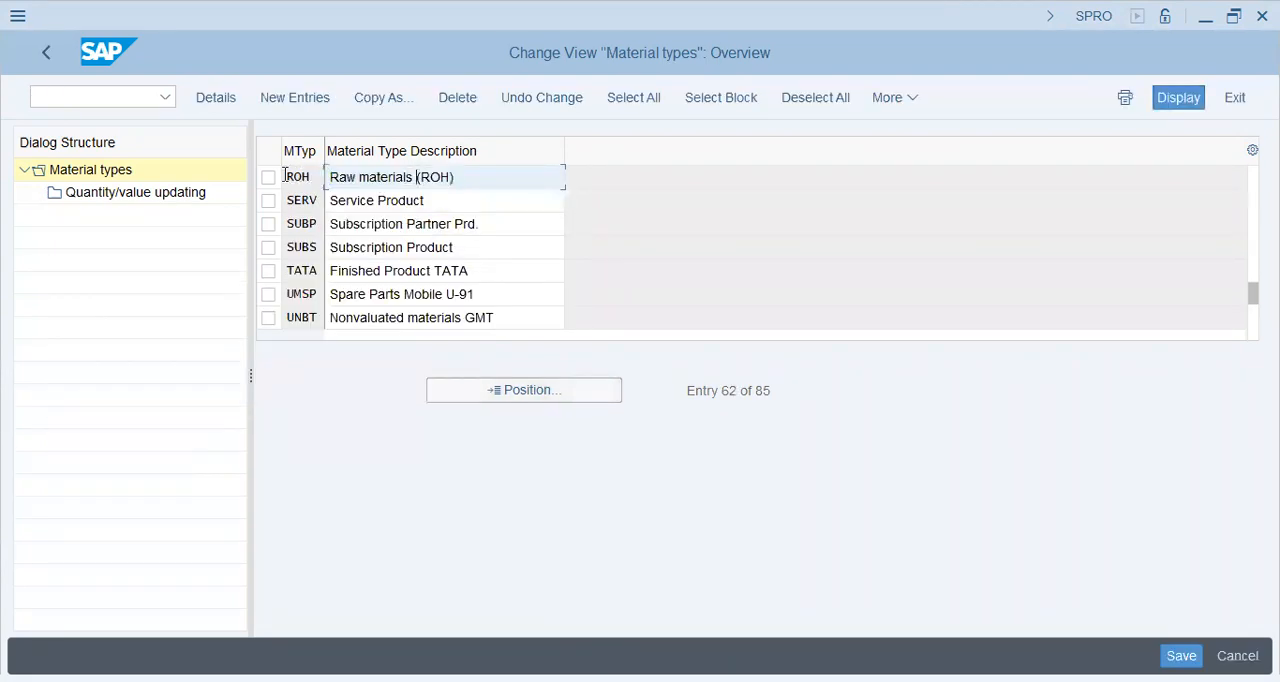
pyautogui.click(268, 177)
pyautogui.click(385, 98)
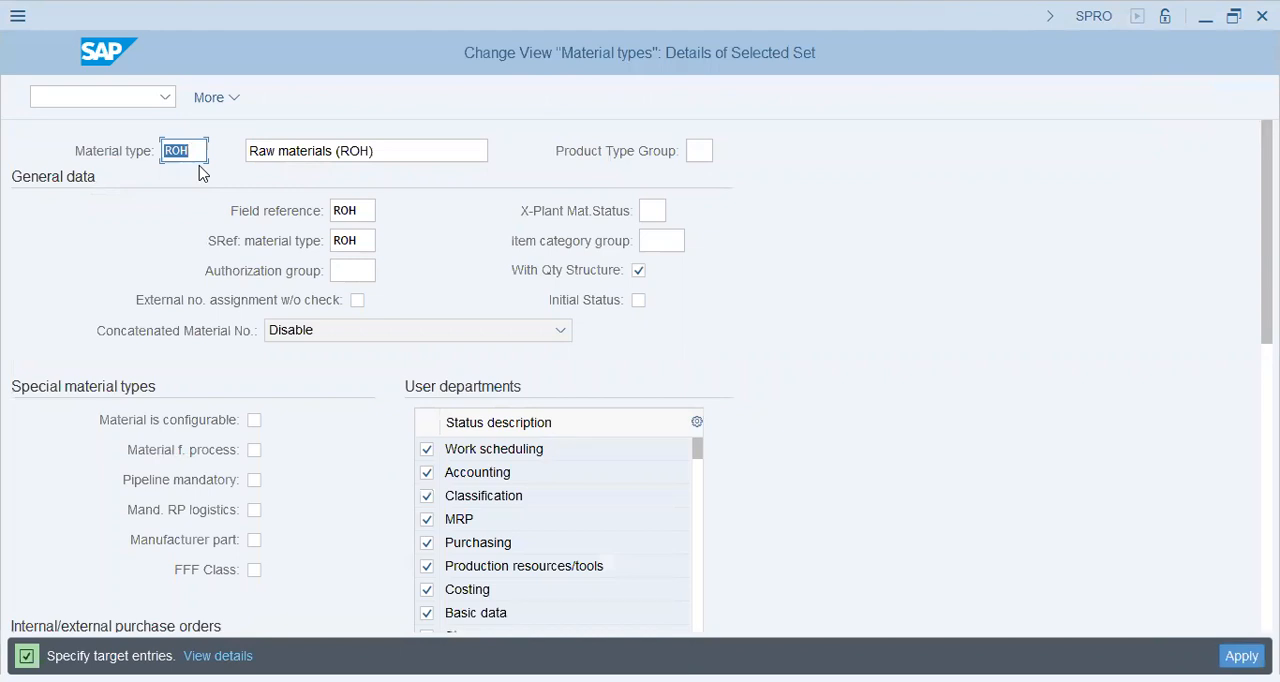
pyautogui.click(196, 151)
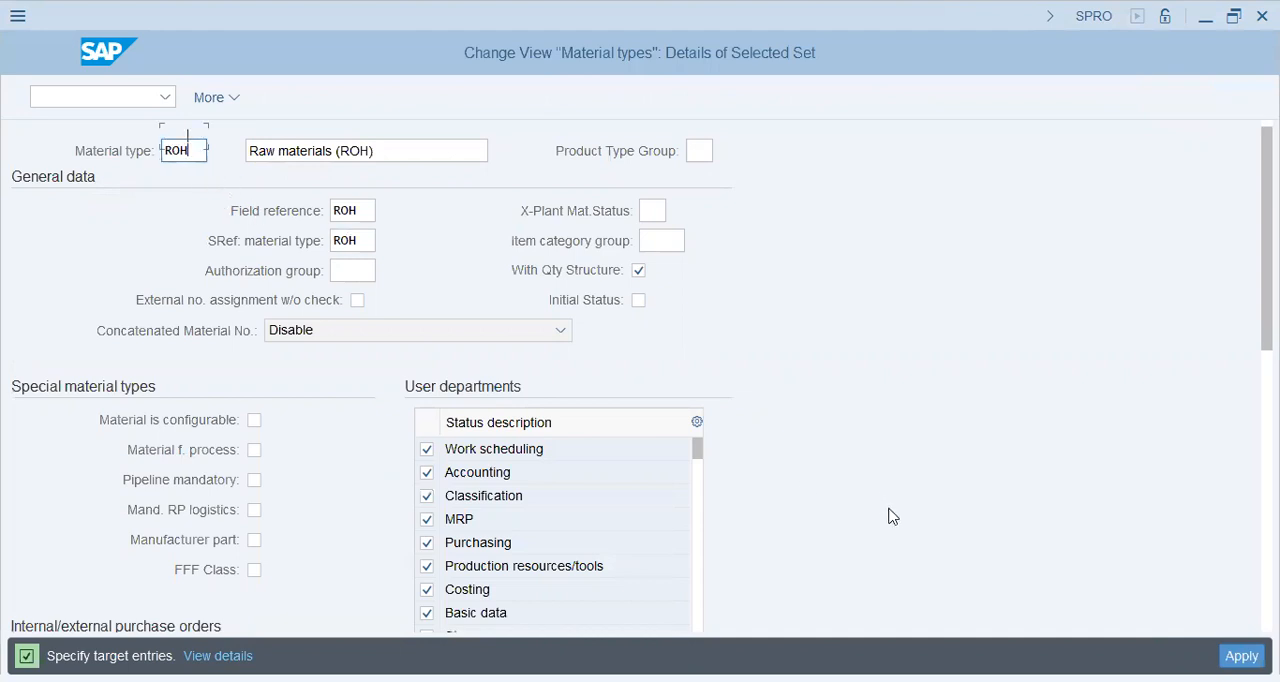
# Look over the copied settings down to valuation, and open transaction SE10 in a new session.
pyautogui.scroll(-4, 890, 512)
pyautogui.scroll(-1, 885, 515)
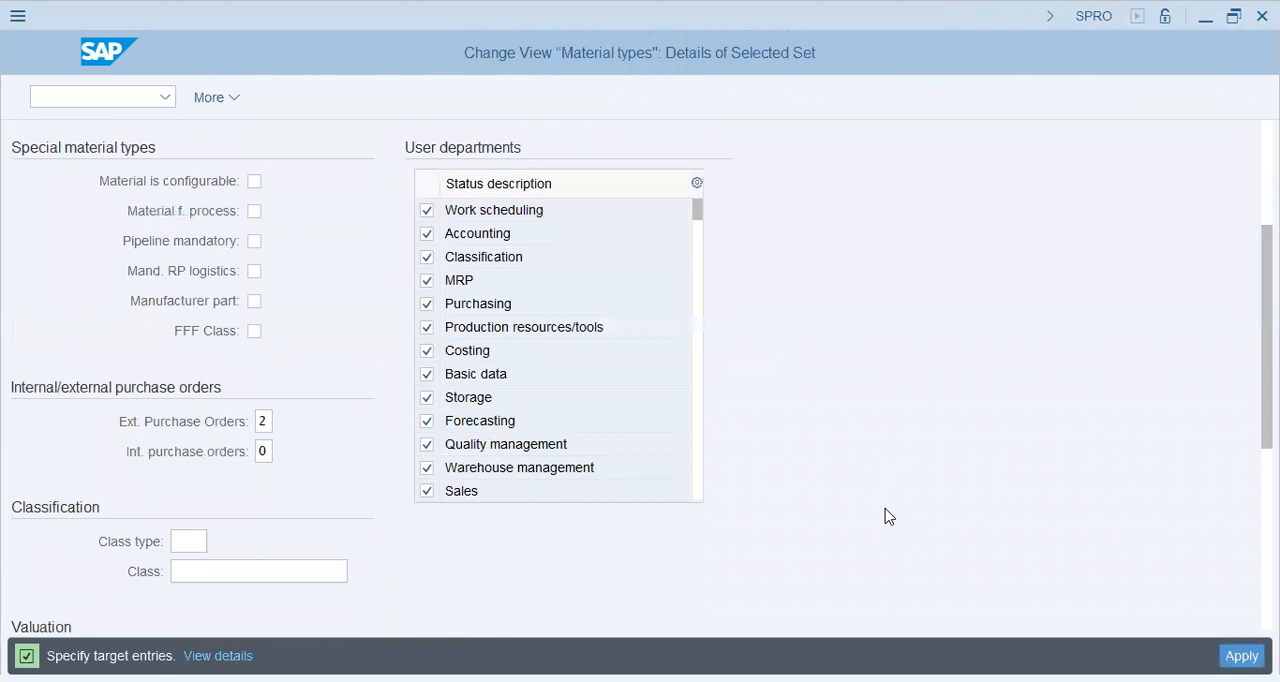
pyautogui.scroll(-5, 890, 517)
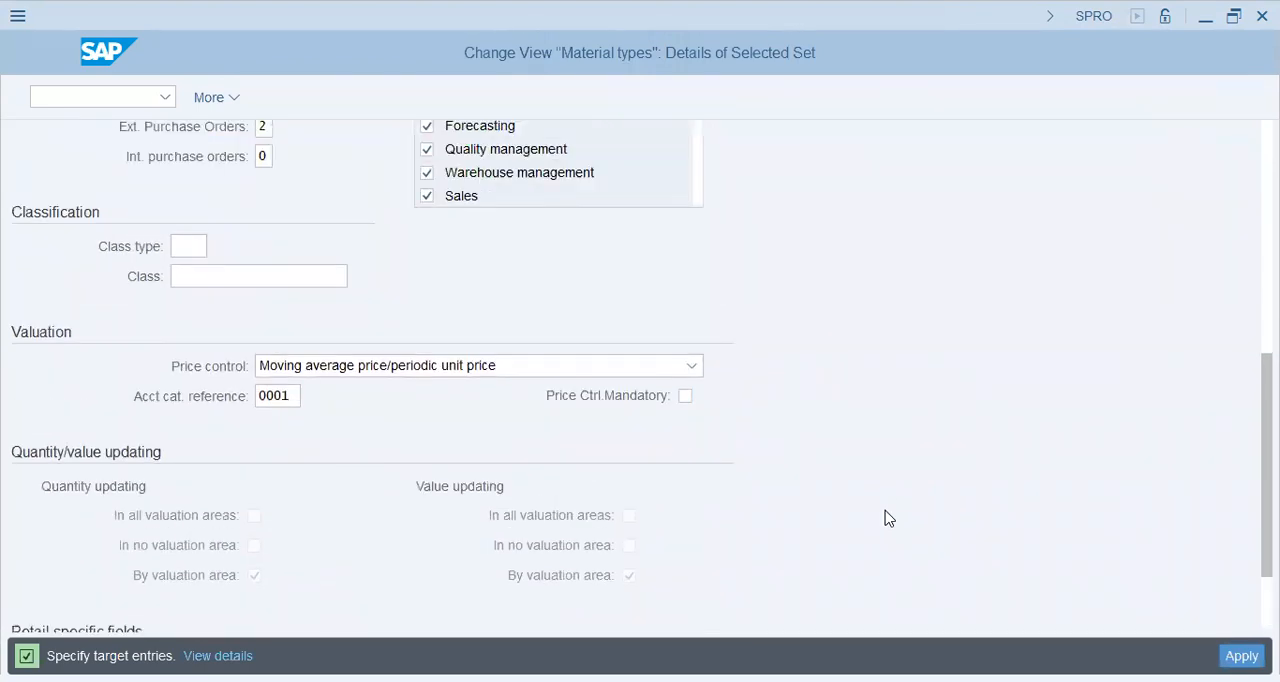
pyautogui.scroll(4, 885, 518)
pyautogui.click(127, 101)
pyautogui.write('/N')
pyautogui.press('BackSpace')
pyautogui.write('OSE10')
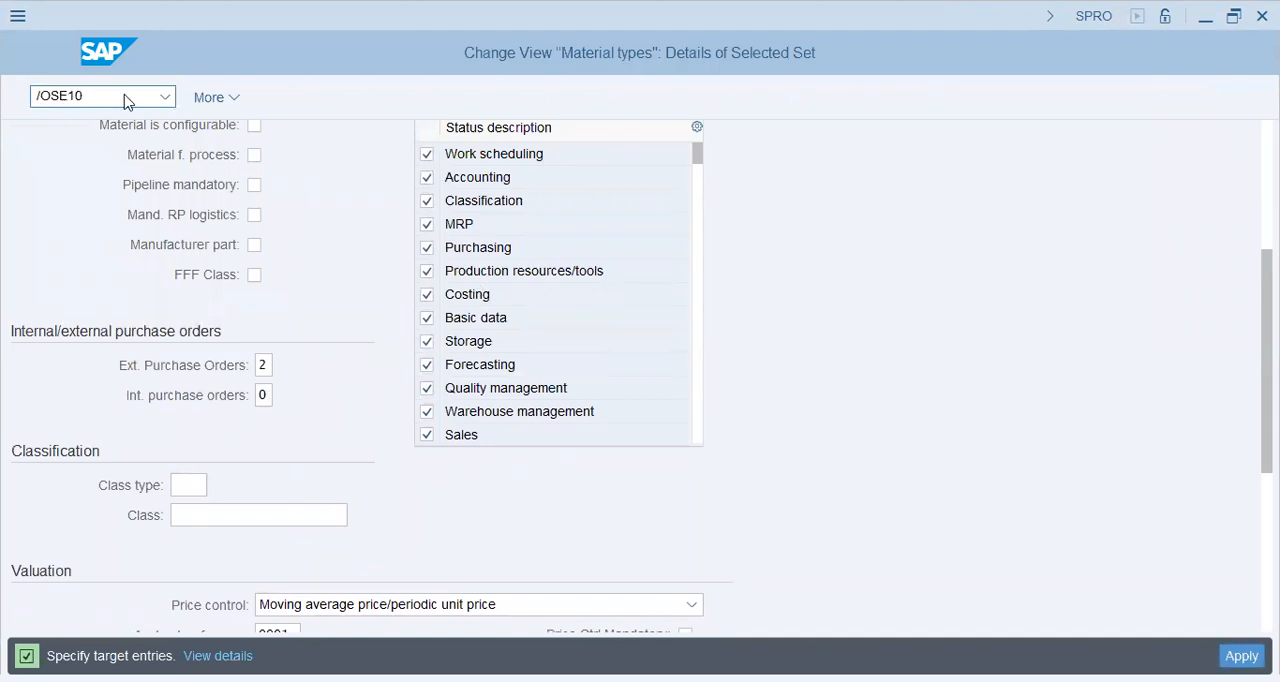
pyautogui.press('Return')
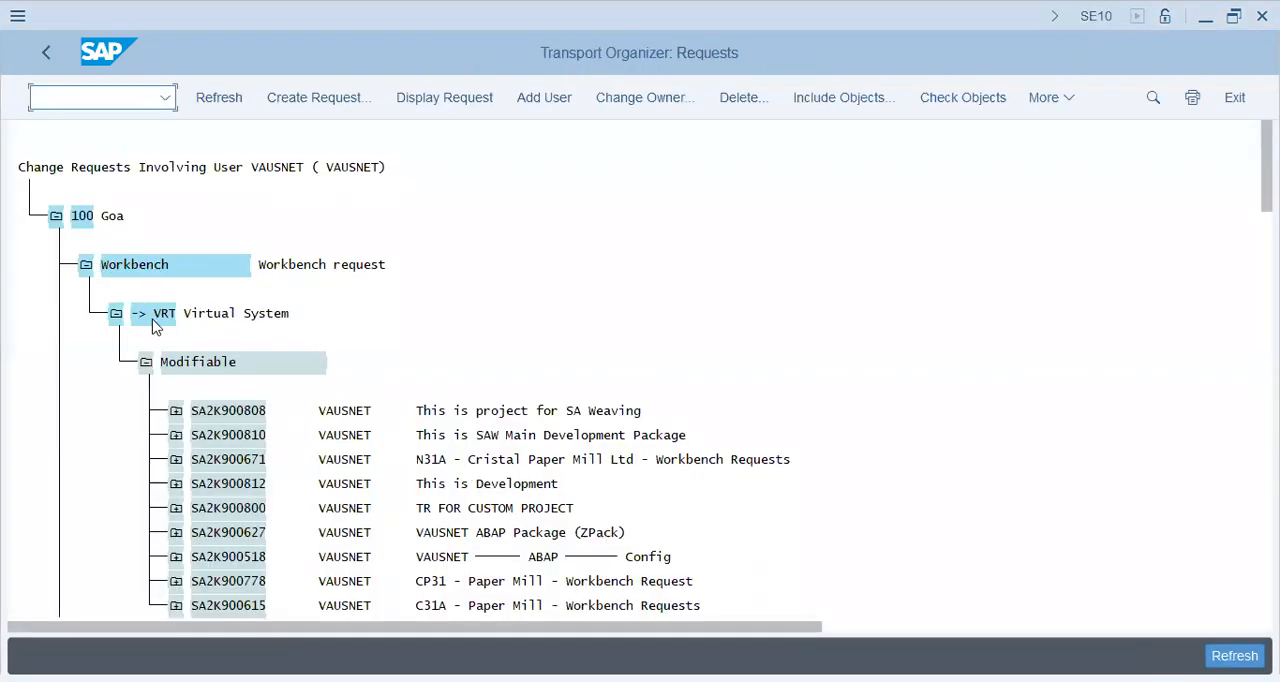
# Collapse the Workbench VRT branch and locate the "C45 - Champion Group - MM/EWM Config" request among the modifiable customizing requests.
pyautogui.click(113, 316)
pyautogui.click(113, 316)
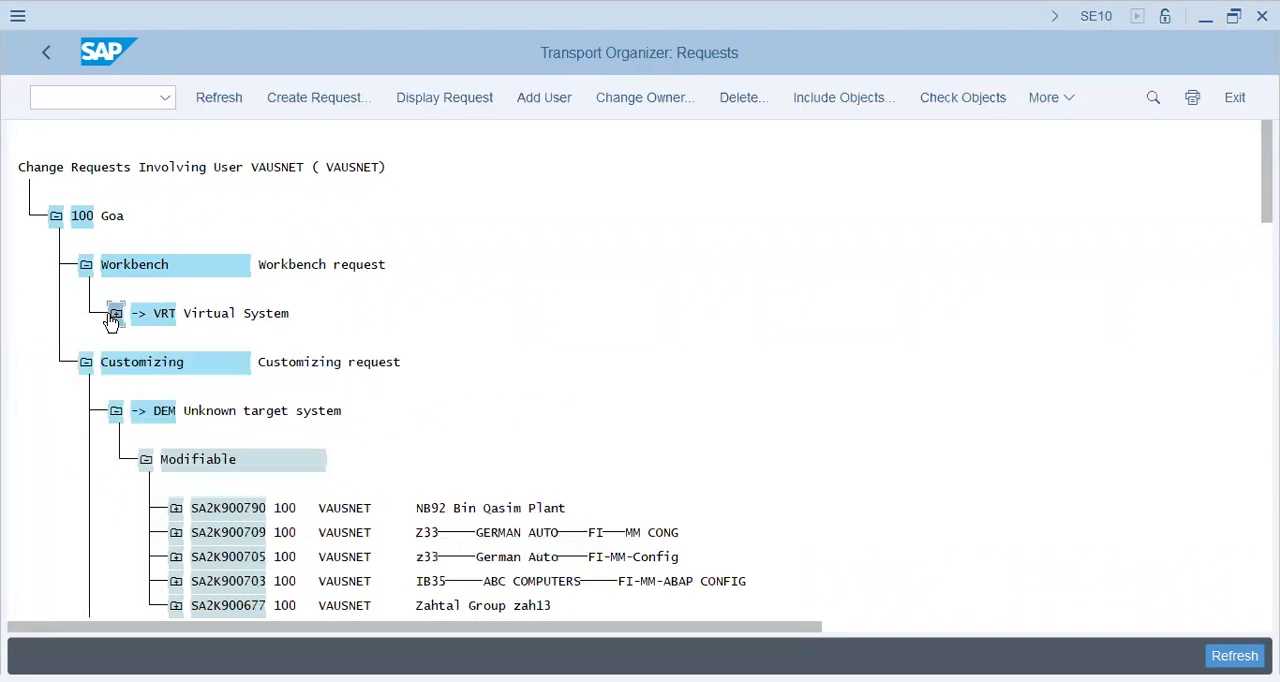
pyautogui.scroll(-1, 515, 533)
pyautogui.scroll(-2, 515, 533)
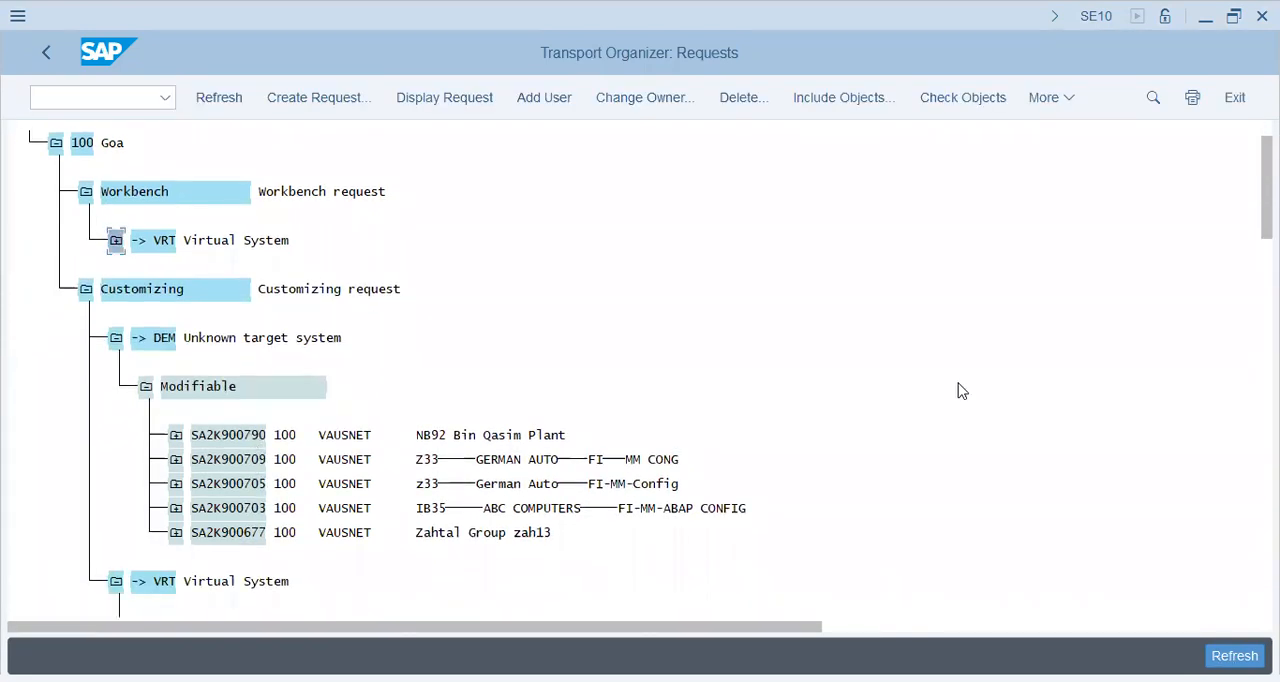
pyautogui.scroll(-5, 770, 252)
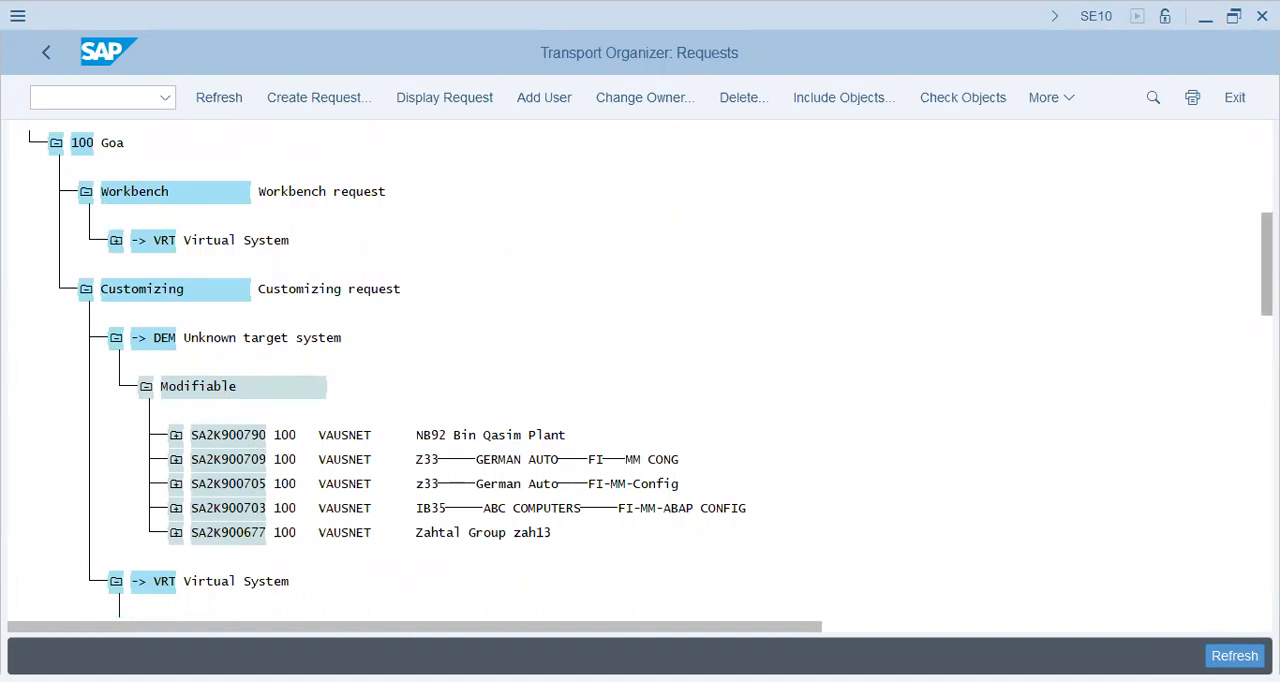
pyautogui.click(562, 316)
pyautogui.click(432, 316)
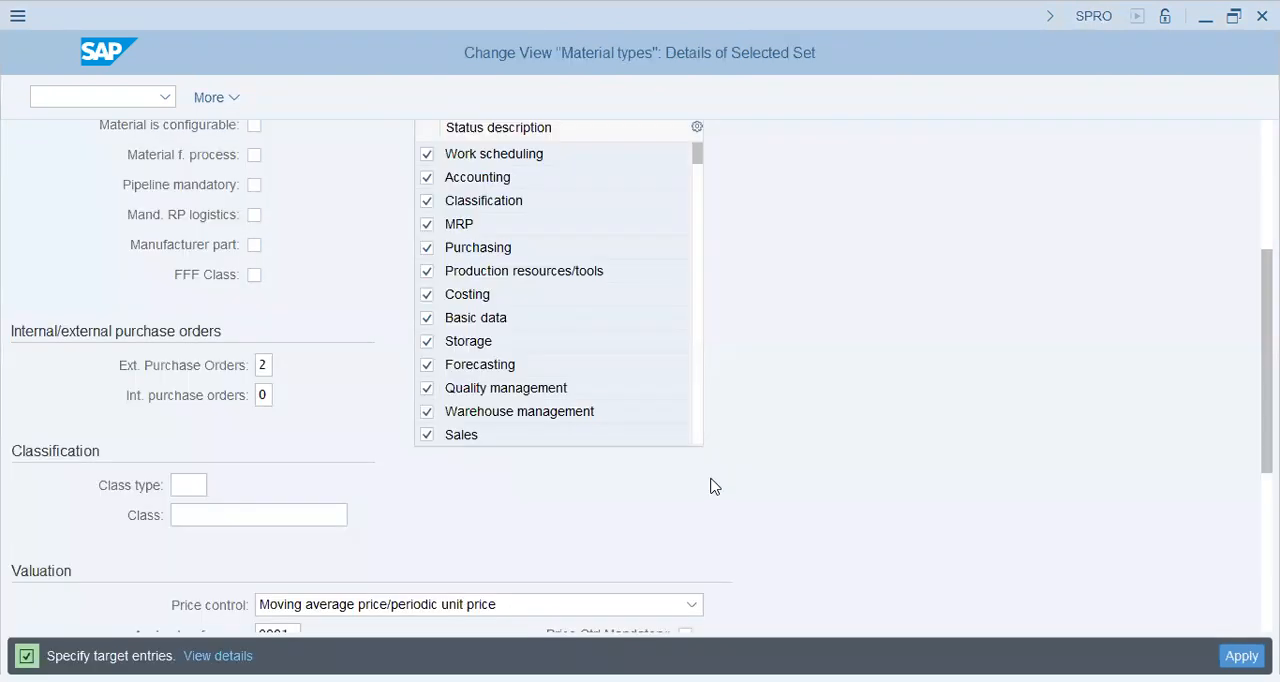
# Return to the material type copy and change its material type code to ROHC.
pyautogui.scroll(5, 838, 455)
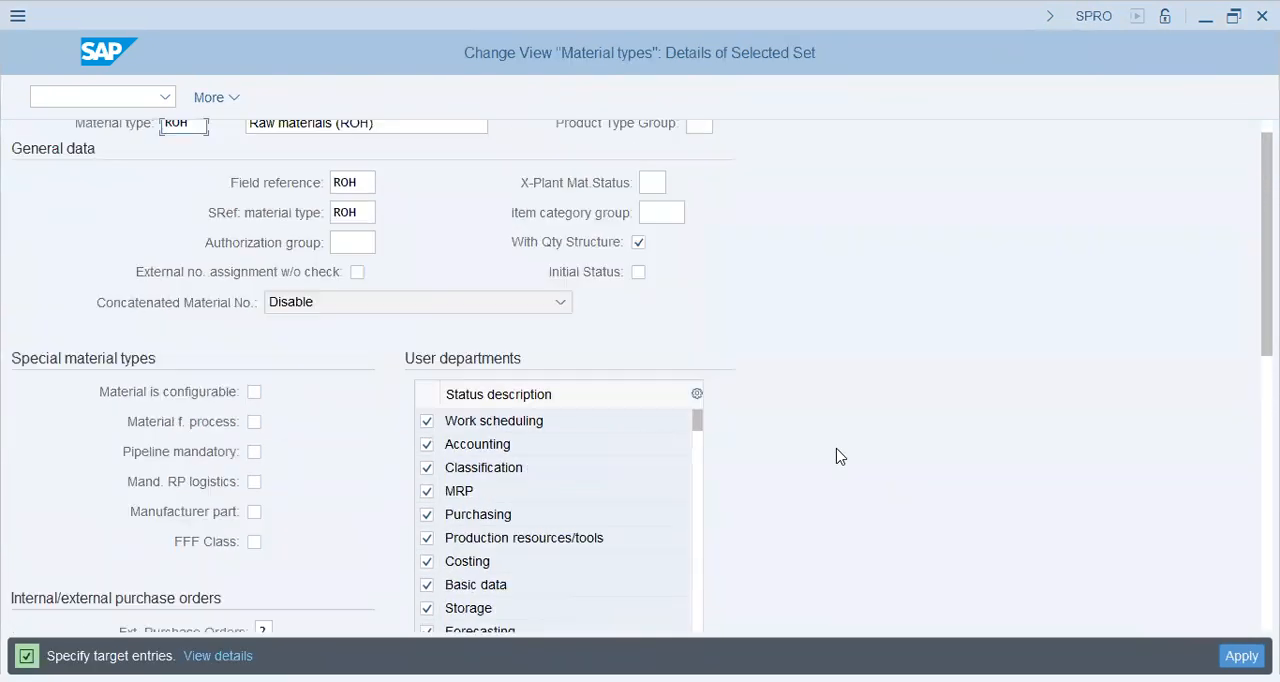
pyautogui.write('C')
pyautogui.press('Tab')
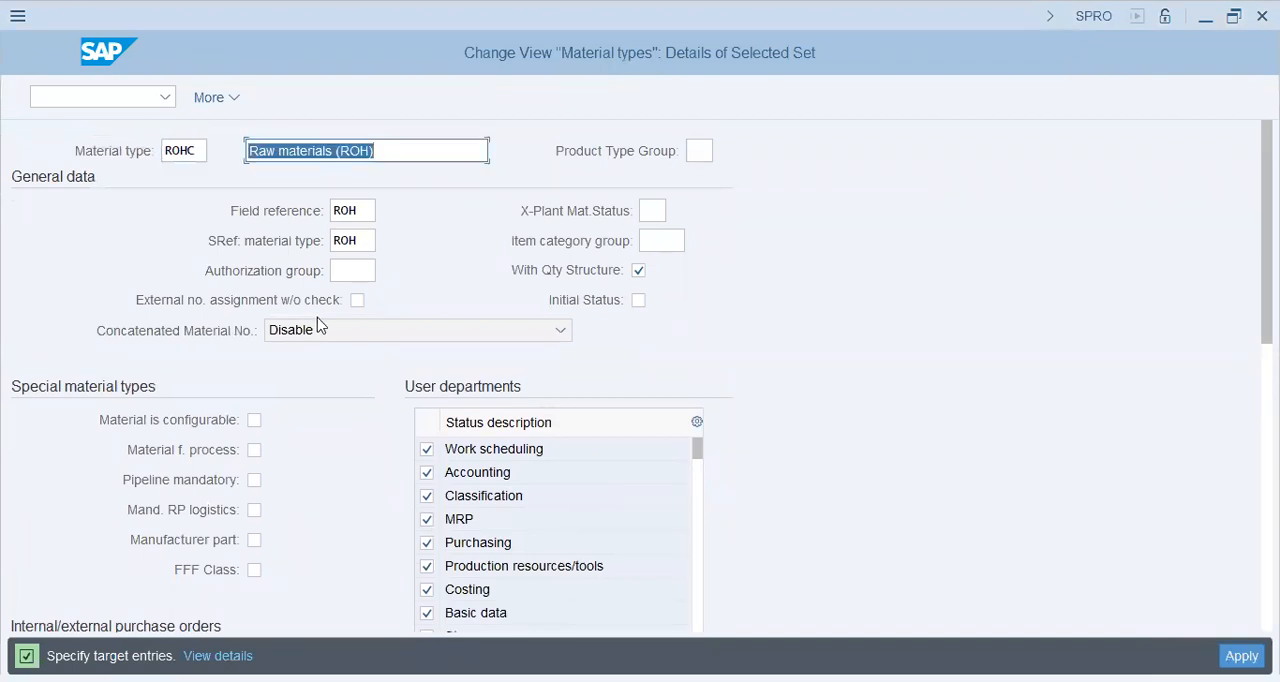
pyautogui.press('Left')
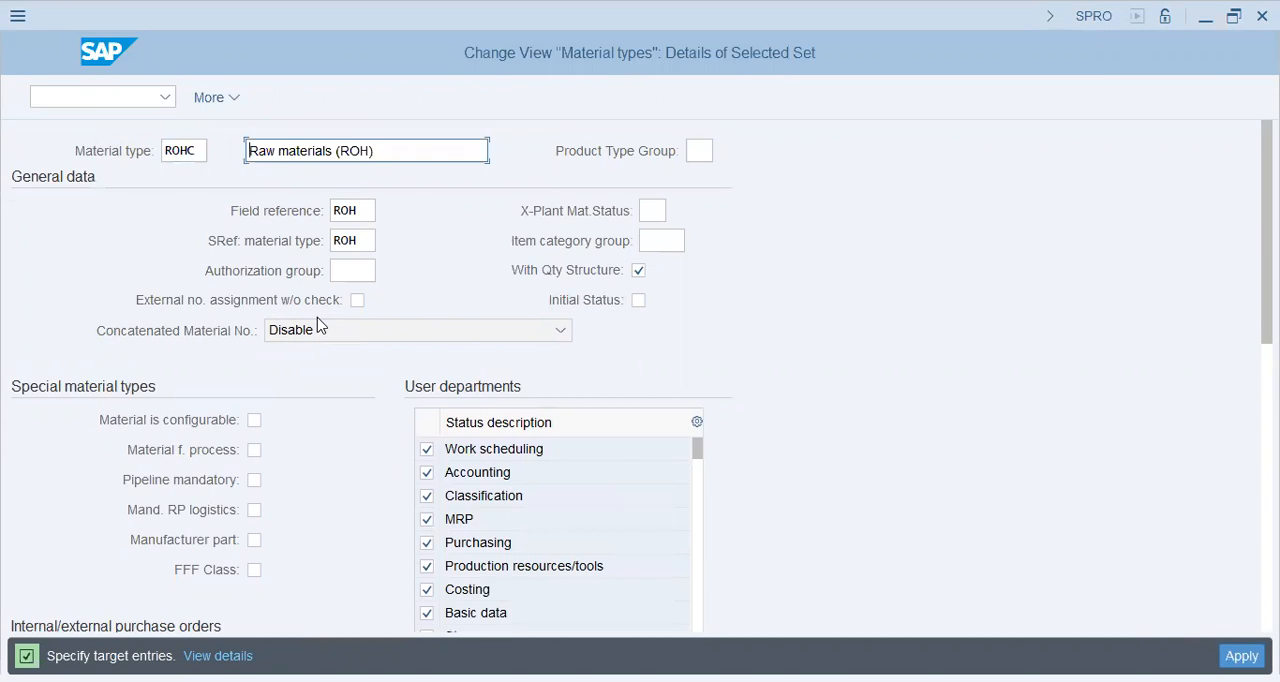
pyautogui.write('FOR')
pyautogui.press('BackSpace')
pyautogui.press('BackSpace')
pyautogui.press('BackSpace')
pyautogui.write('for C')
pyautogui.press('BackSpace')
pyautogui.press('BackSpace')
pyautogui.press('BackSpace')
pyautogui.press('BackSpace')
pyautogui.press('BackSpace')
pyautogui.write('- Ch')
pyautogui.write('a')
pyautogui.press('BackSpace')
pyautogui.press('BackSpace')
pyautogui.press('BackSpace')
pyautogui.press('BackSpace')
pyautogui.press('BackSpace')
pyautogui.press('Left')
pyautogui.press('Left')
pyautogui.press('Left')
pyautogui.press('Left')
pyautogui.press('Left')
pyautogui.press('Left')
pyautogui.press('Left')
pyautogui.press('Left')
pyautogui.press('Right')
pyautogui.press('Right')
# Replace the description of material type ROHC with "Champion ROH (Raw Matl)".
pyautogui.hotkey('ctrl', 'a')
pyautogui.write('Chammp')
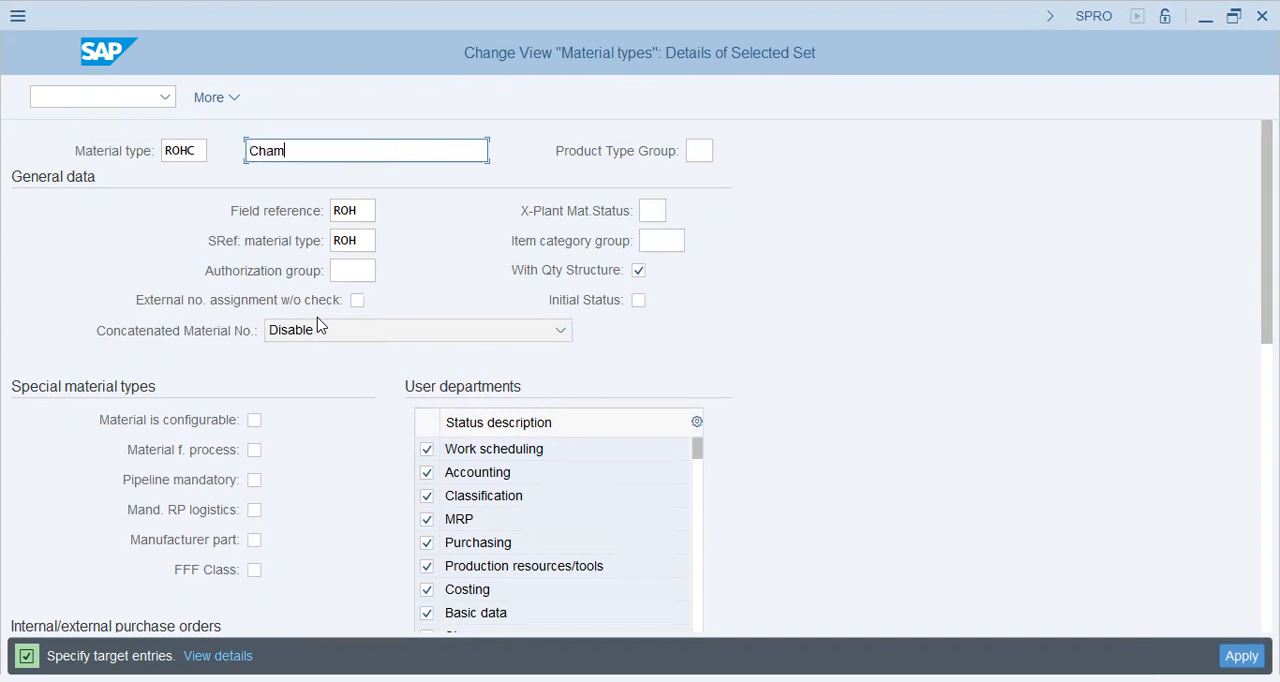
pyautogui.press('BackSpace')
pyautogui.press('BackSpace')
pyautogui.write('pion RA')
pyautogui.press('BackSpace')
pyautogui.write('OH (Raw Matl)')
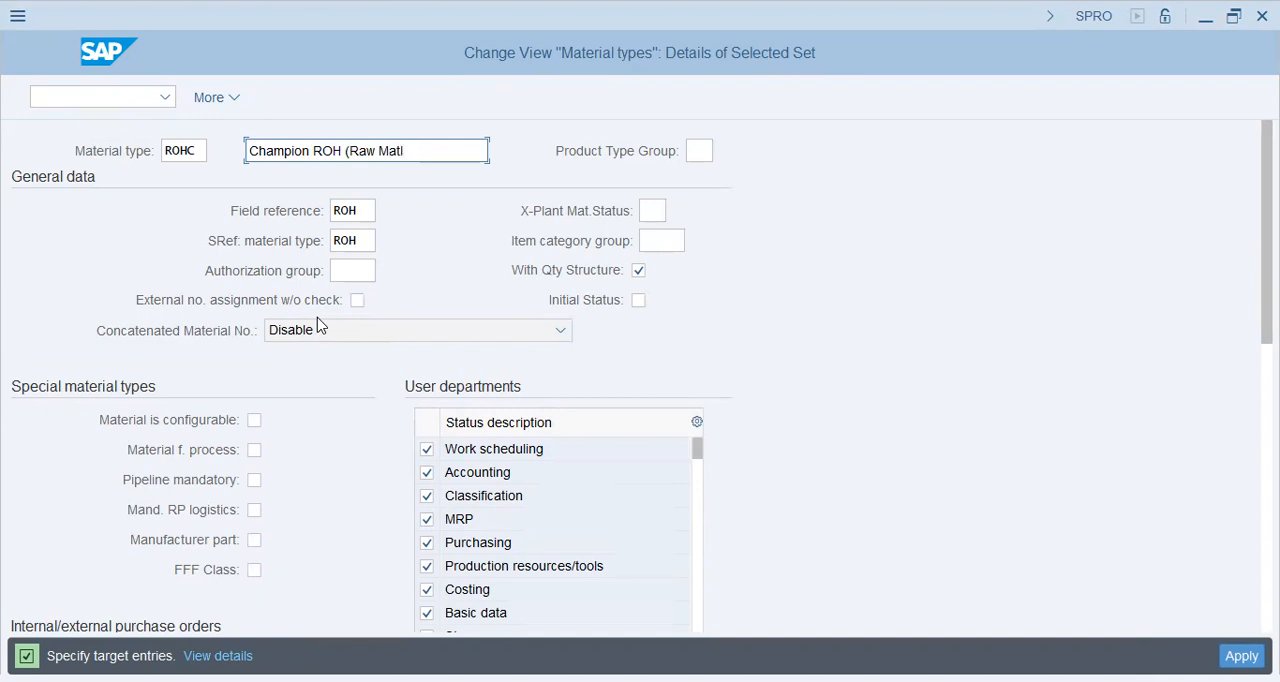
# Examine the Field reference and SRef: material type settings of ROHC.
pyautogui.click(358, 210)
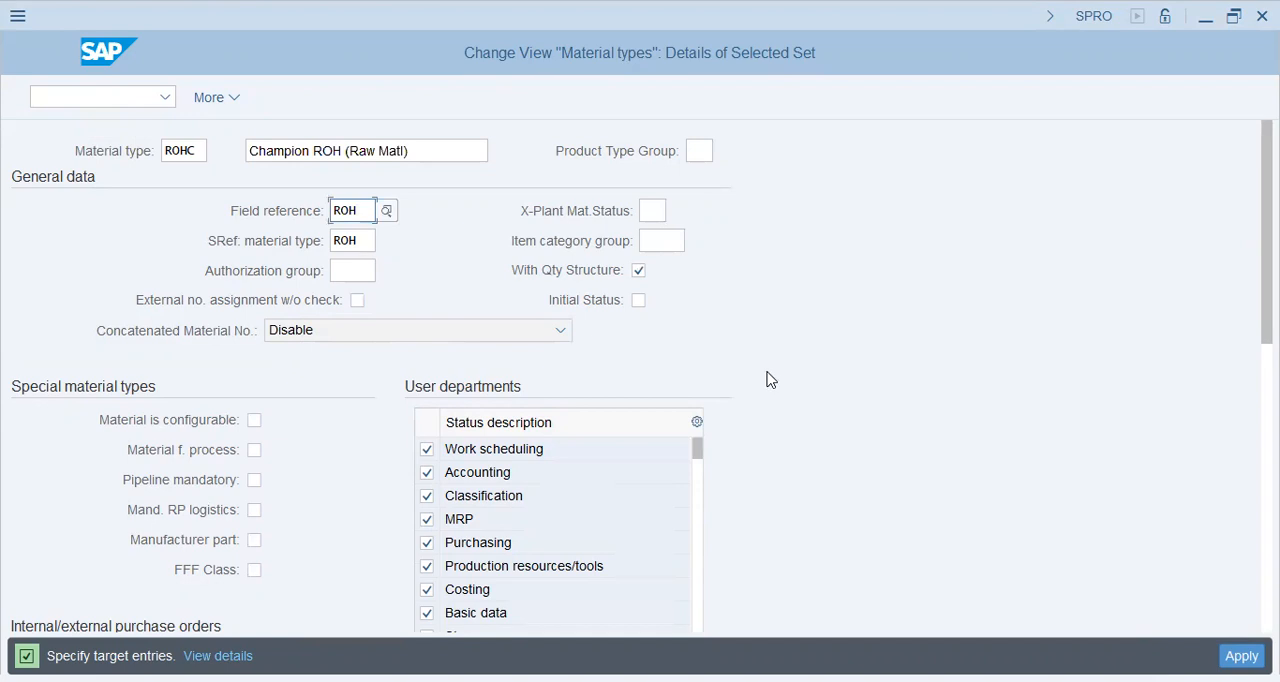
pyautogui.press('Return')
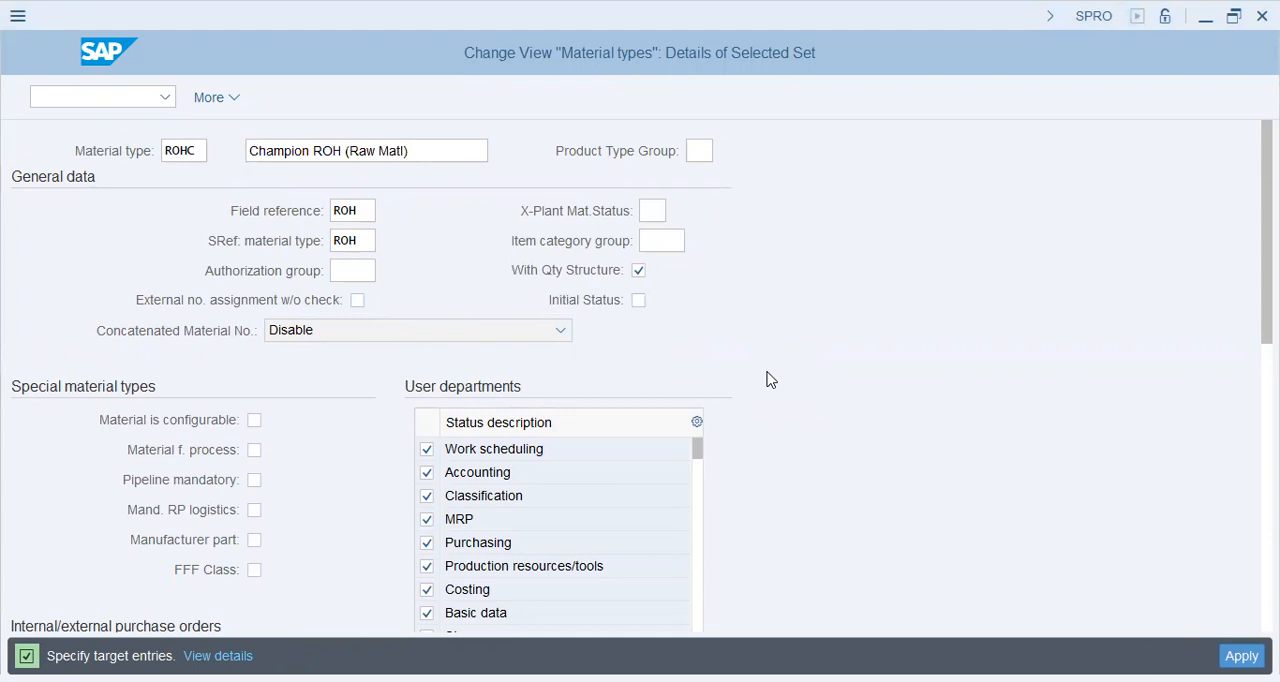
pyautogui.click(343, 245)
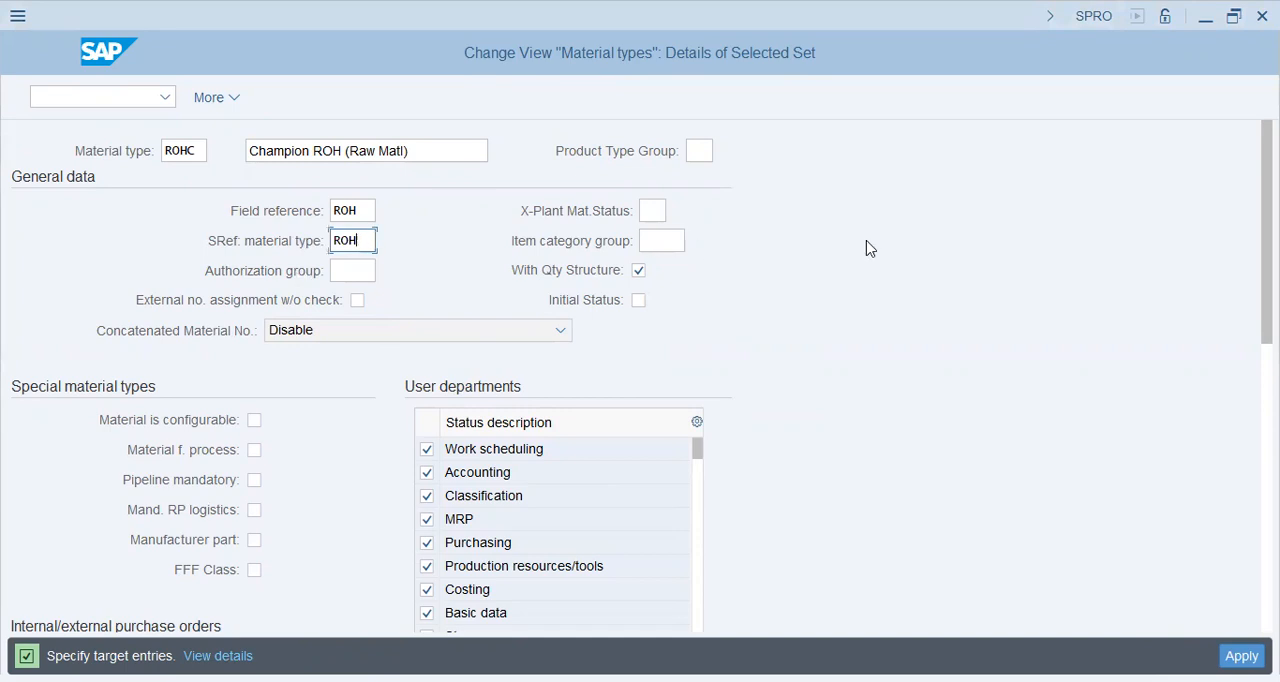
# Display the possible X-Plant Mat.Status values for ROHC and close the list without choosing one.
pyautogui.click(651, 210)
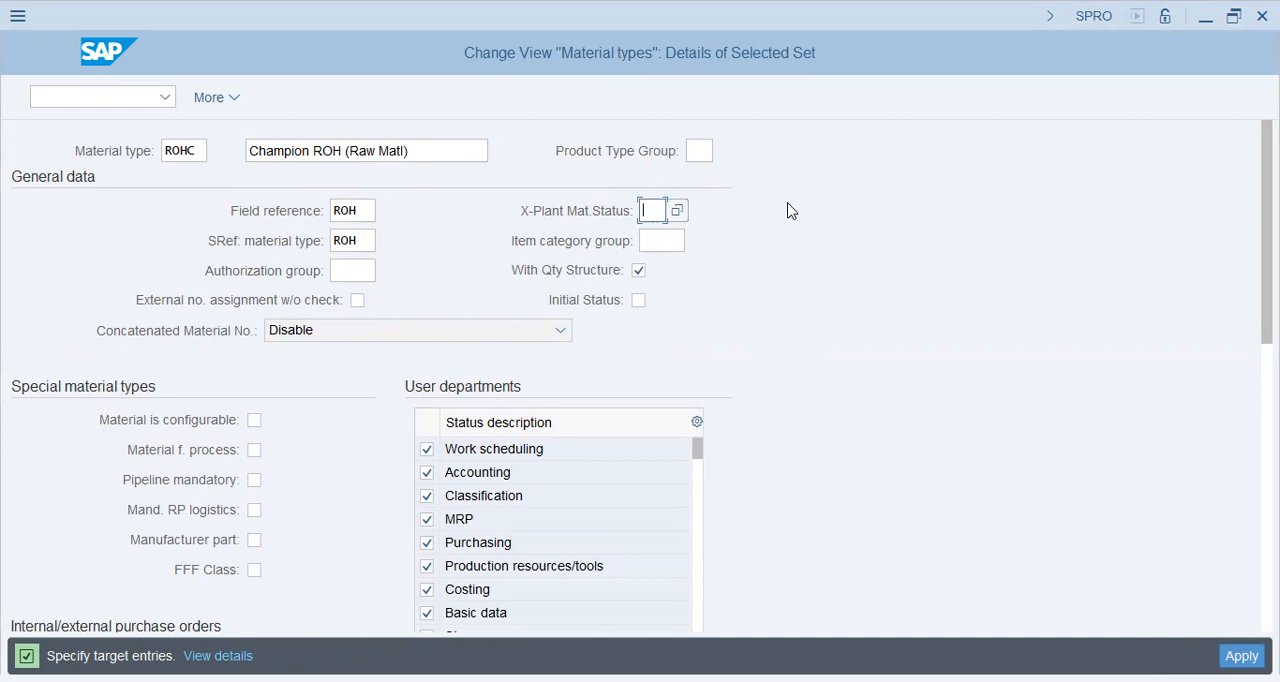
pyautogui.click(672, 211)
pyautogui.click(718, 389)
pyautogui.click(745, 482)
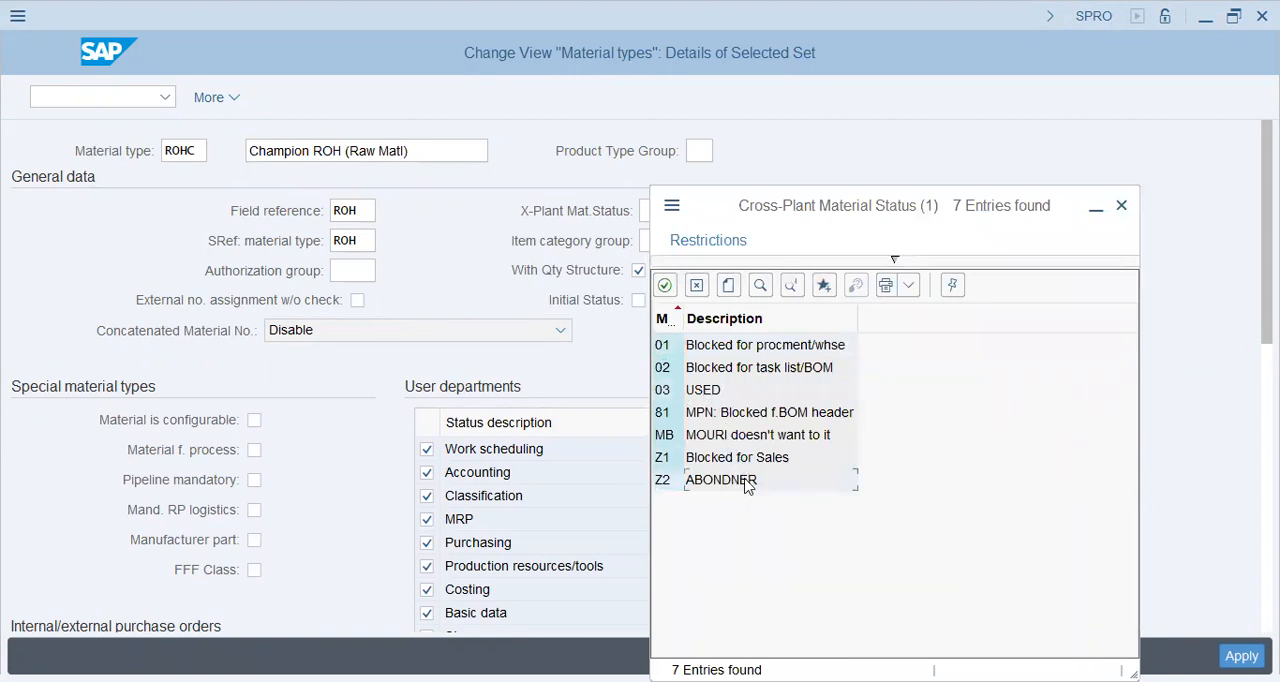
pyautogui.click(735, 346)
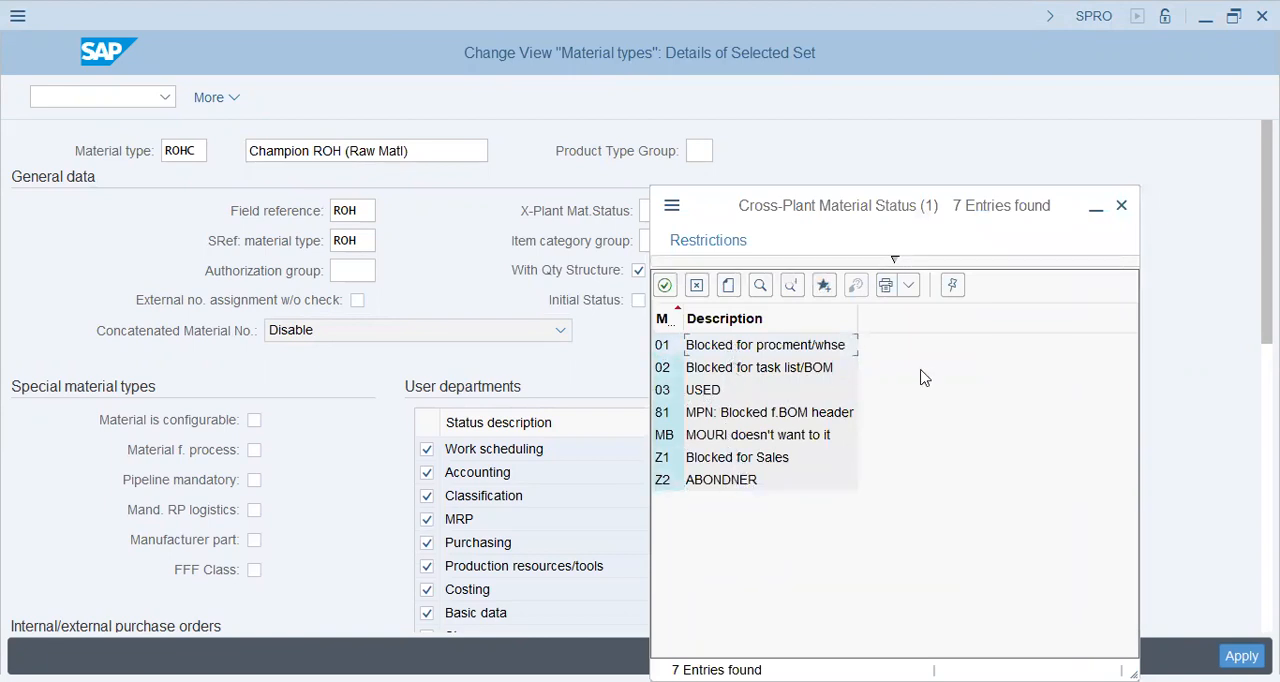
pyautogui.click(697, 285)
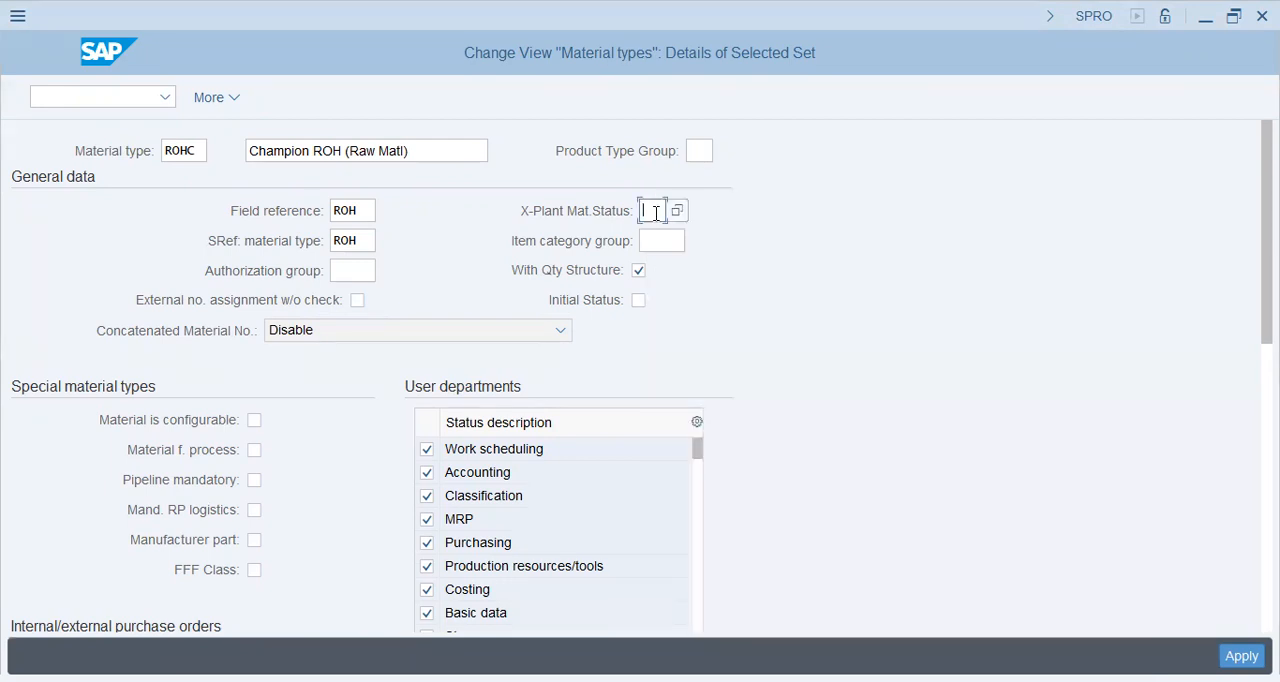
# Examine the Authorization group field and the User departments assigned to ROHC.
pyautogui.click(352, 270)
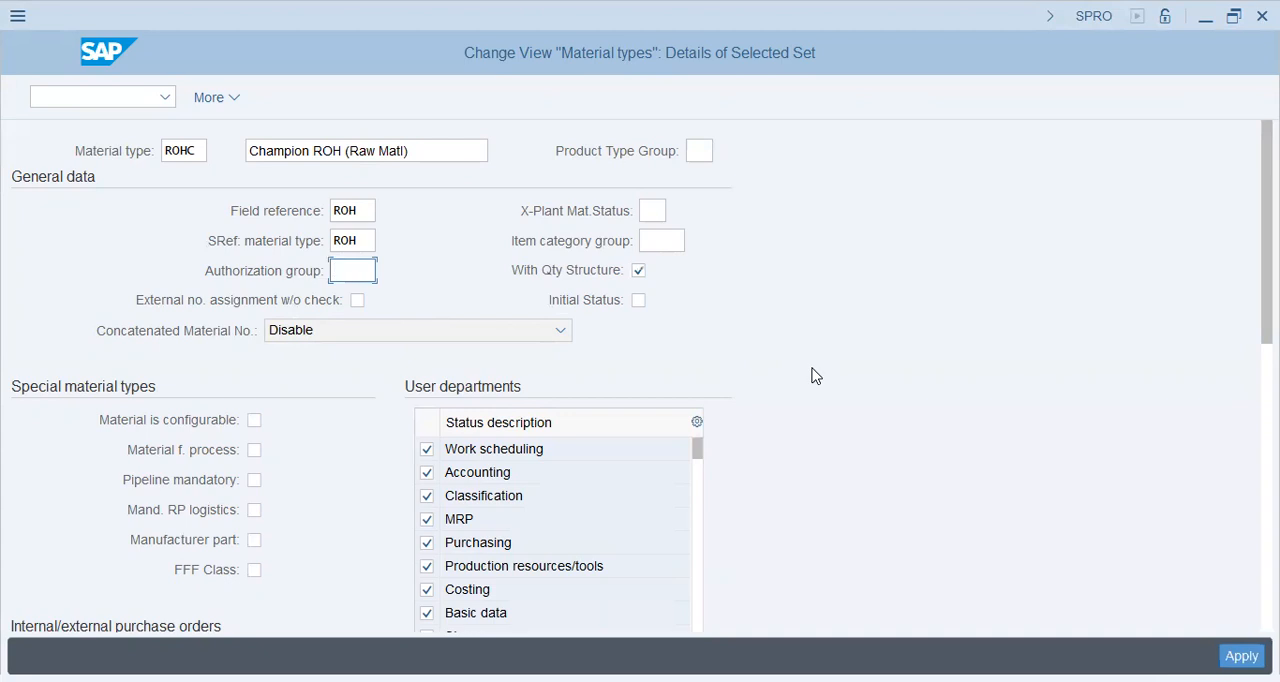
pyautogui.scroll(-3, 814, 376)
pyautogui.scroll(-2, 814, 376)
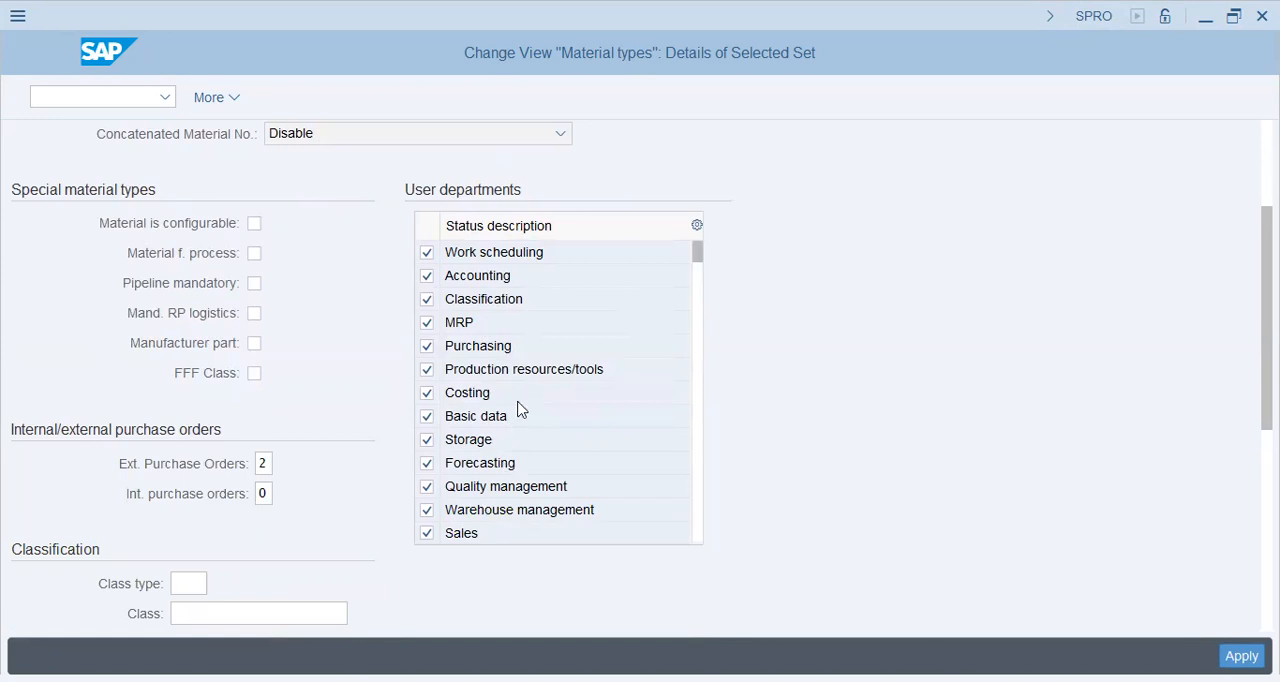
pyautogui.click(527, 322)
# Switch to the SE10 session and start transaction MM01 there to create a material.
pyautogui.click(118, 98)
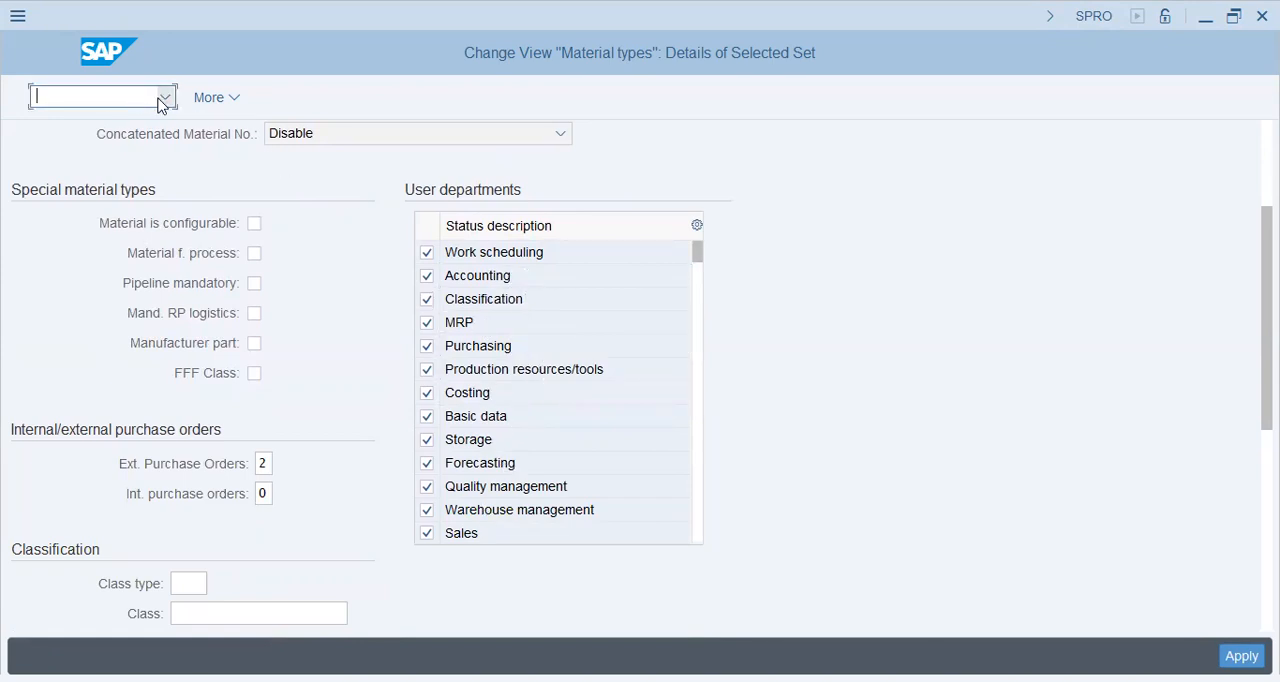
pyautogui.write('/n')
pyautogui.press('BackSpace')
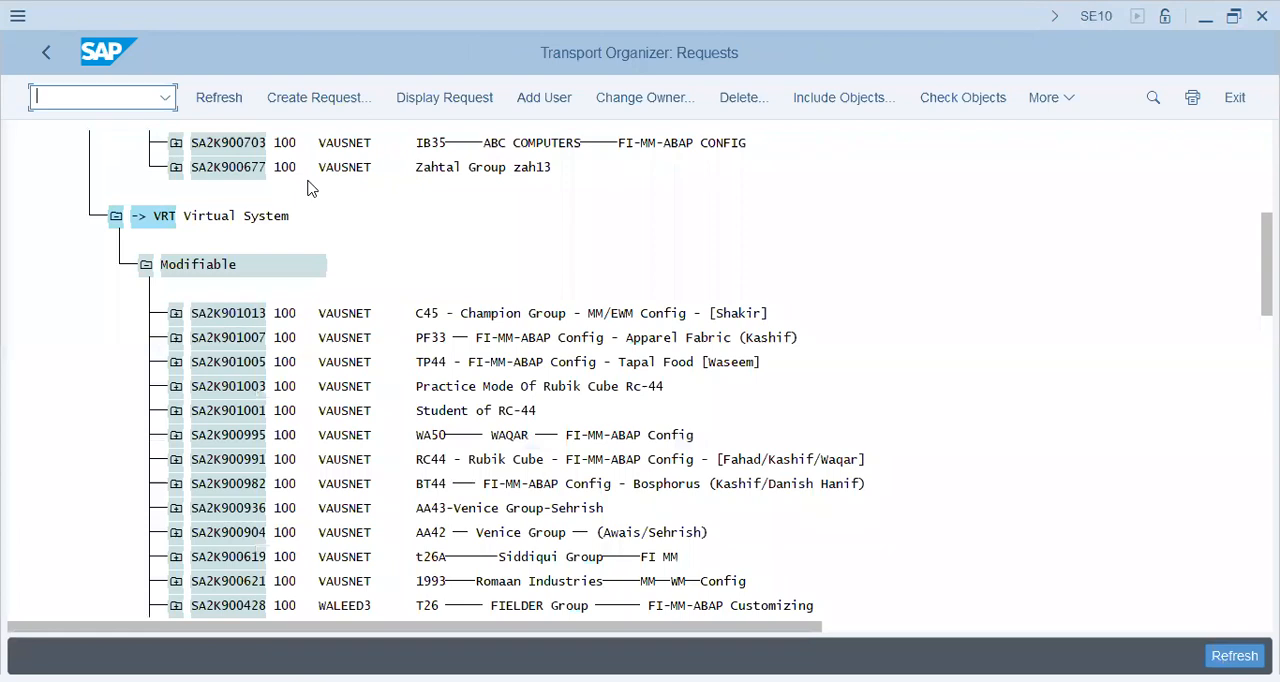
pyautogui.write('/nmm01')
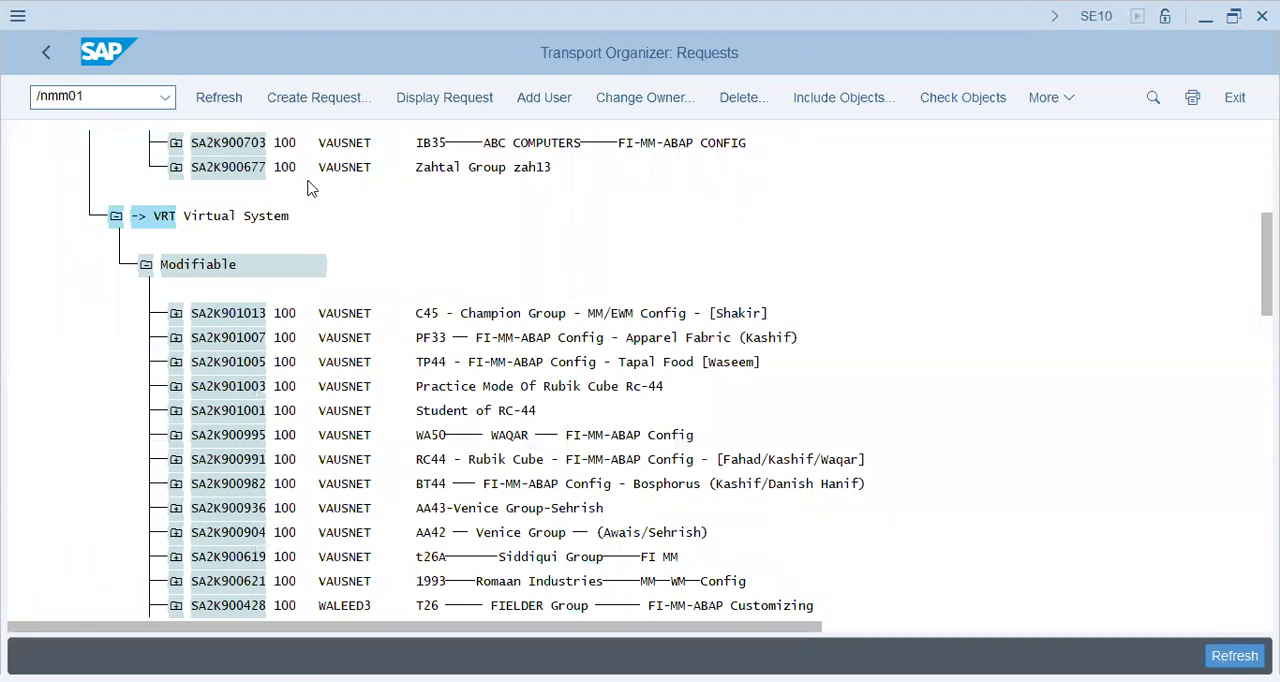
pyautogui.press('Return')
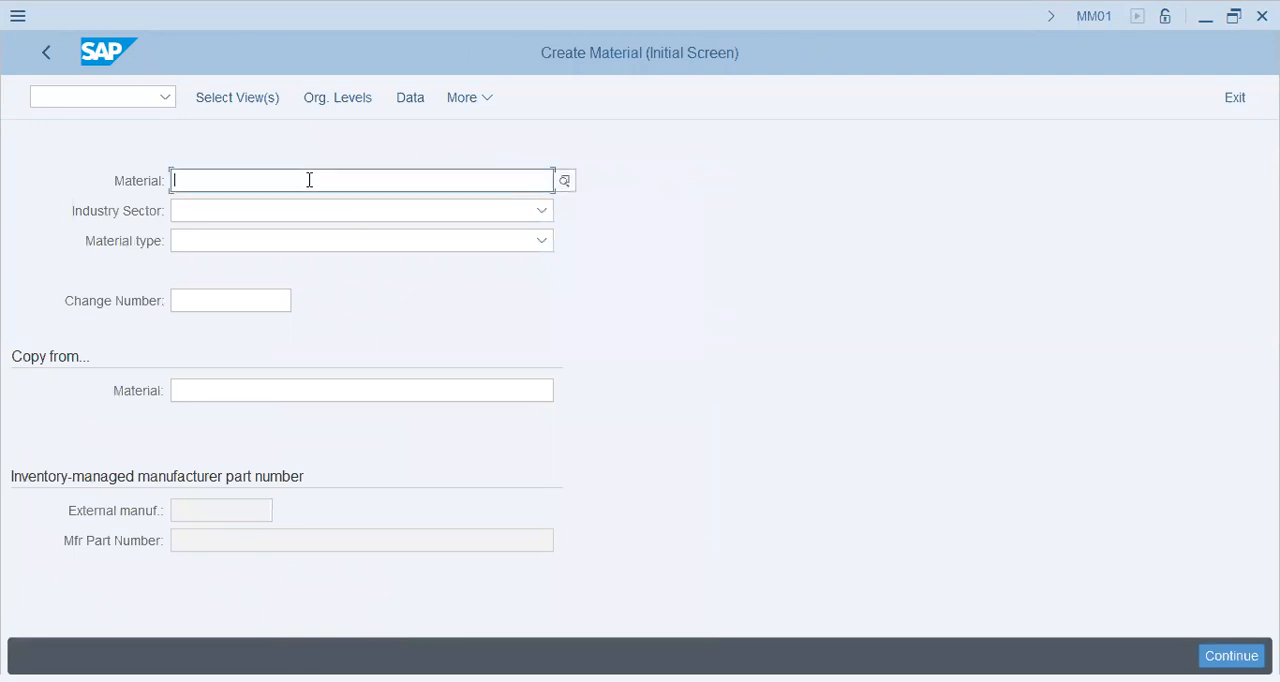
# Set the industry sector to Chemical industry and the material type to Raw materials (ROH), then display the selectable views.
pyautogui.click(320, 214)
pyautogui.click(312, 293)
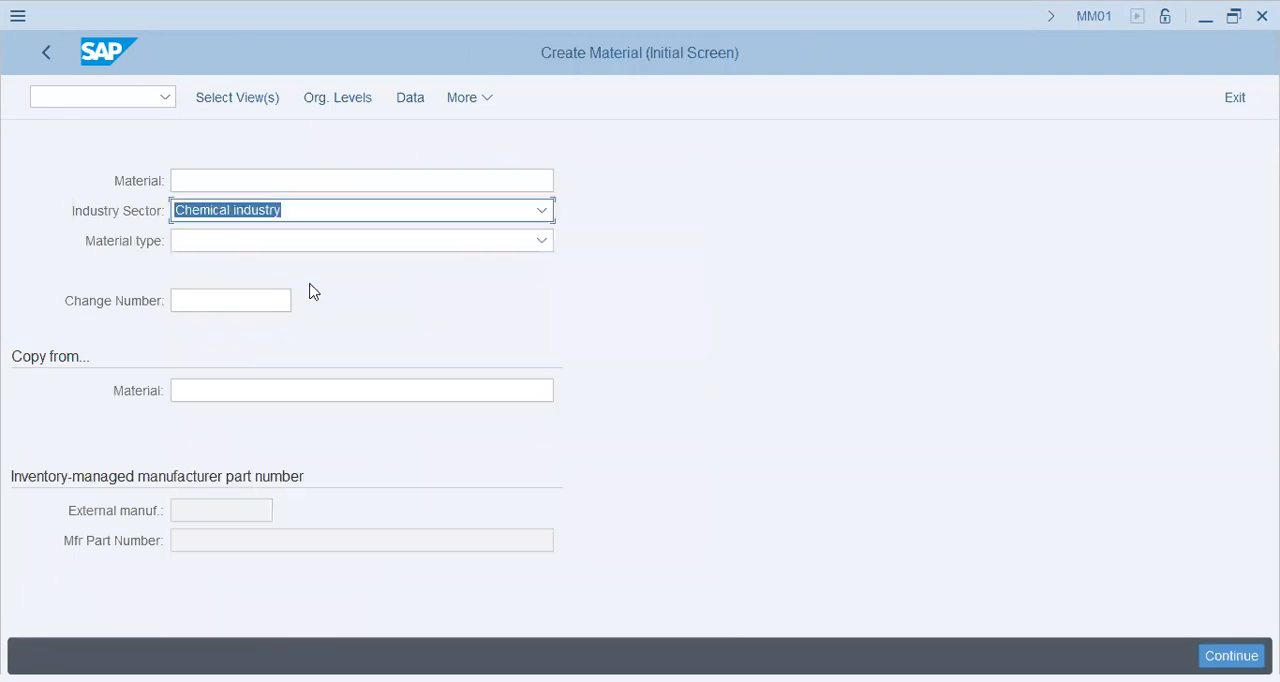
pyautogui.click(307, 247)
pyautogui.click(307, 247)
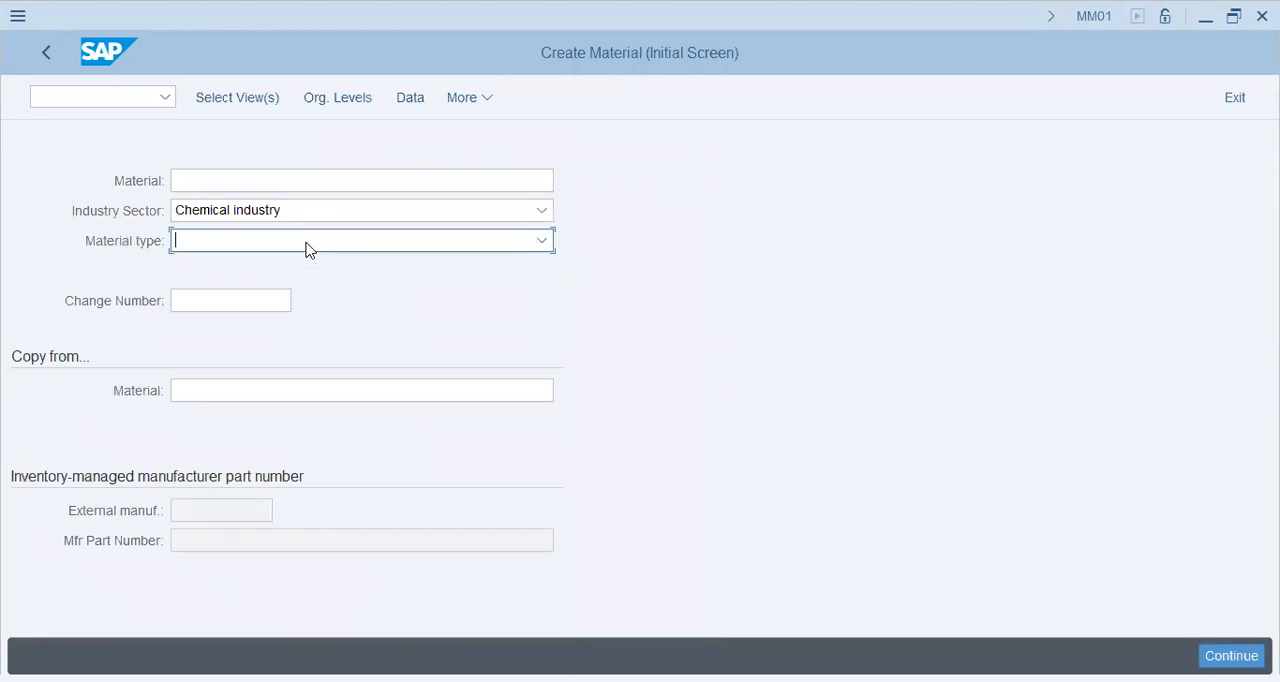
pyautogui.press('r')
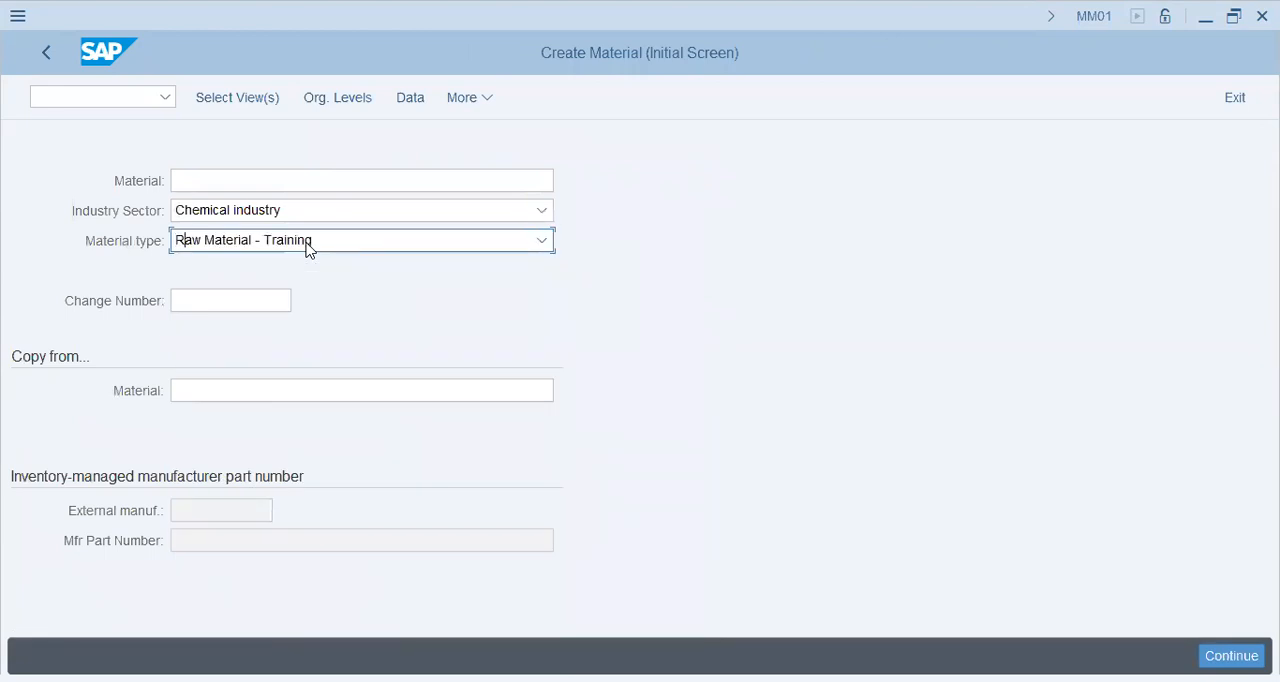
pyautogui.click(503, 246)
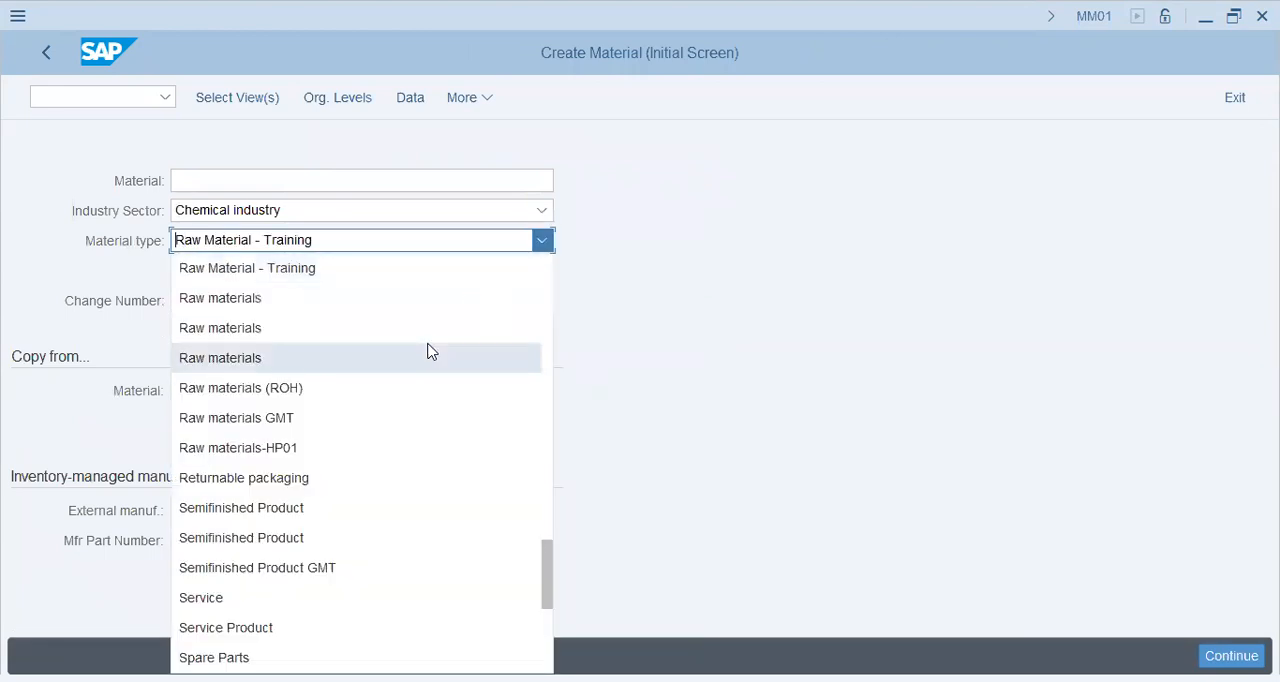
pyautogui.click(397, 387)
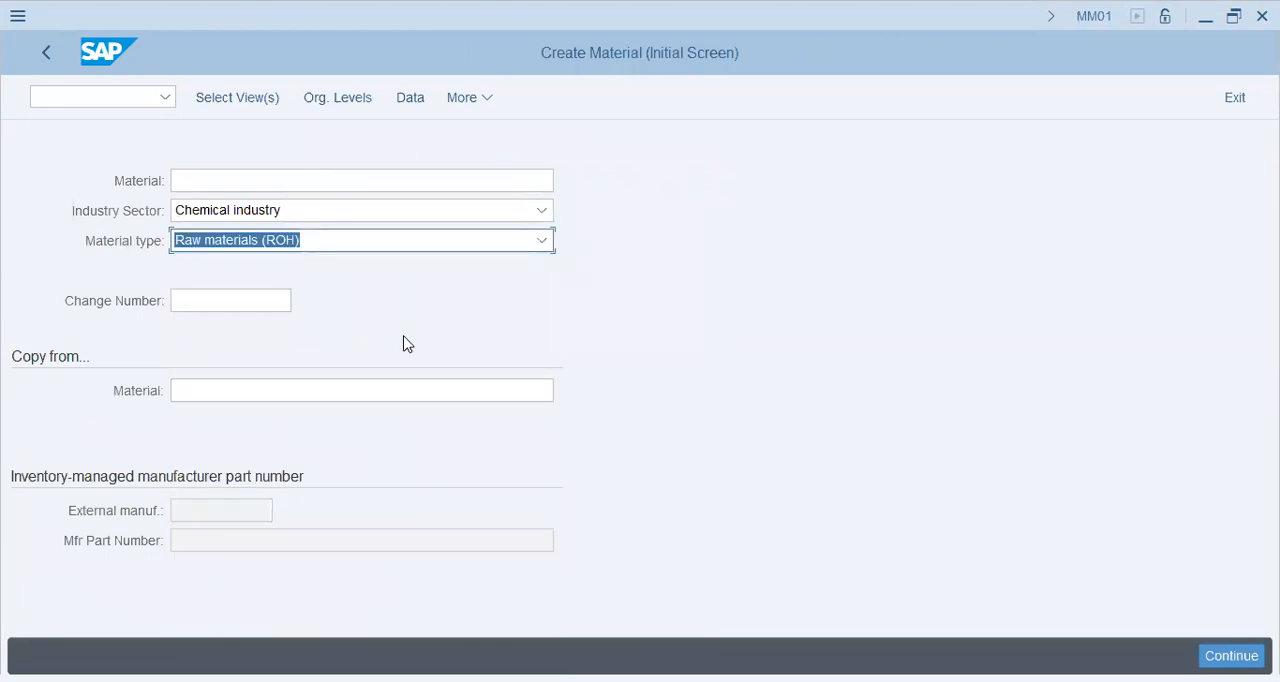
pyautogui.click(360, 107)
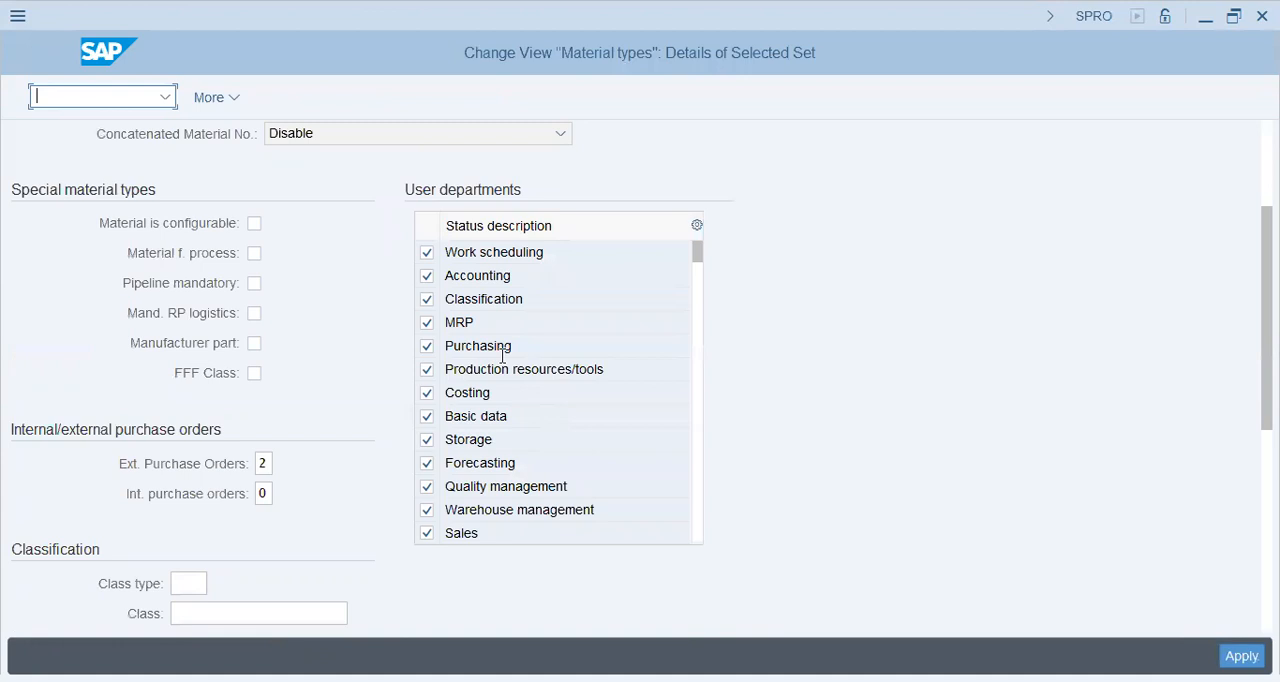
# Review the remaining ROHC settings down to the retail-specific fields and confirm the copy with its dependent quantity/value updating entries.
pyautogui.click(519, 531)
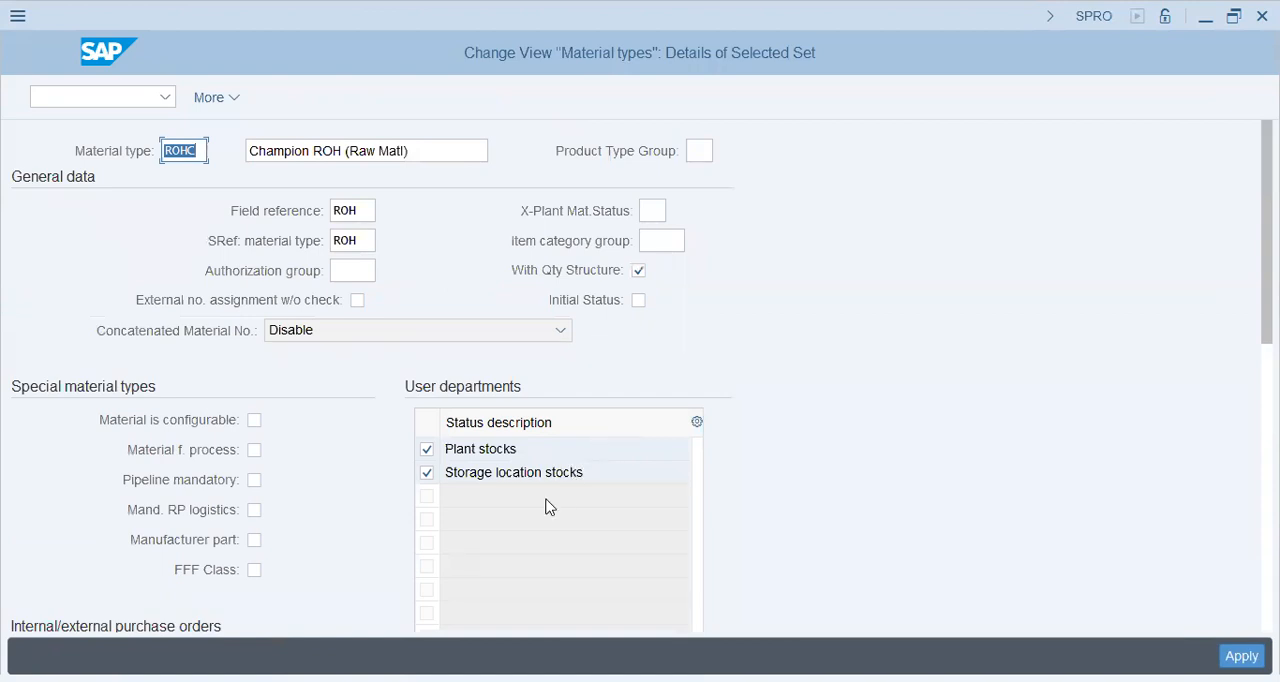
pyautogui.scroll(-10, 898, 424)
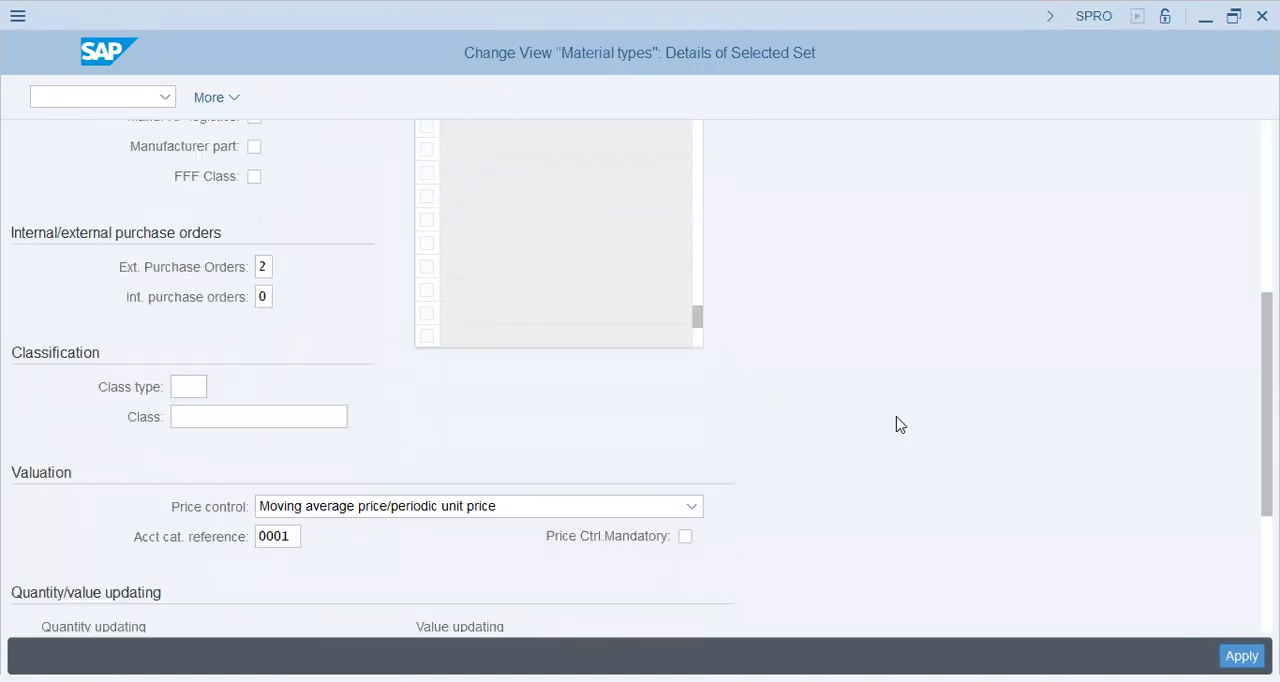
pyautogui.scroll(-2, 898, 423)
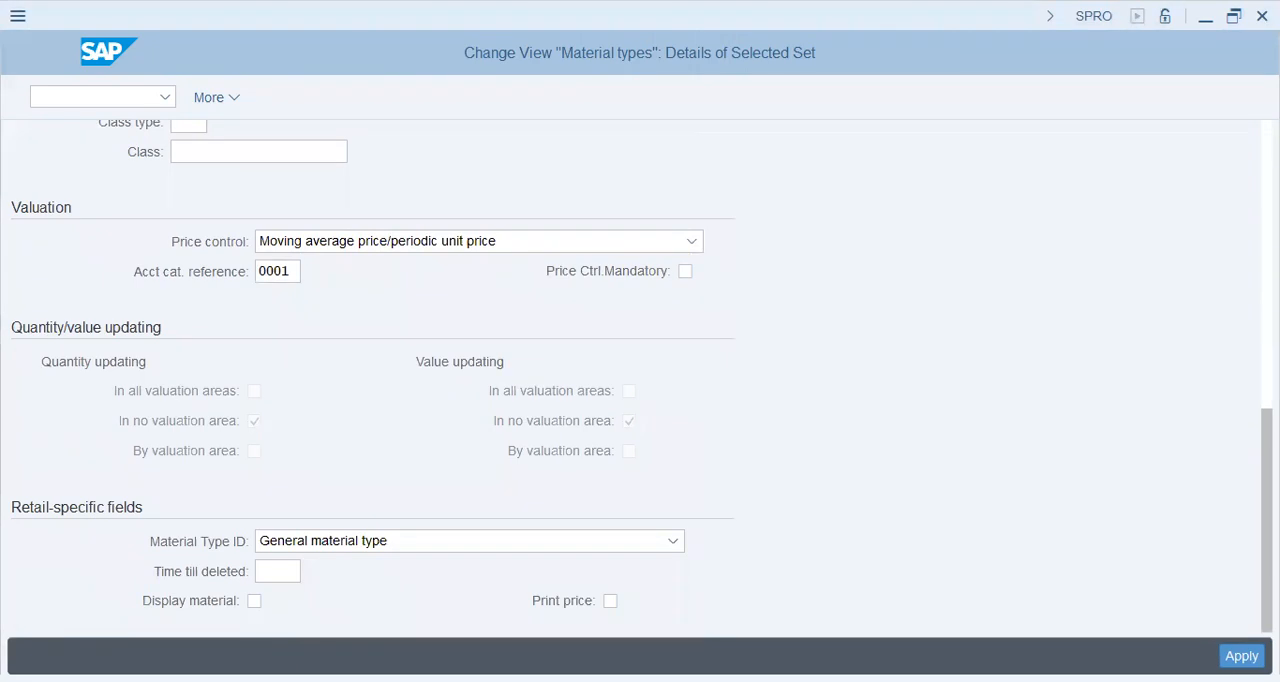
pyautogui.scroll(10, 1011, 500)
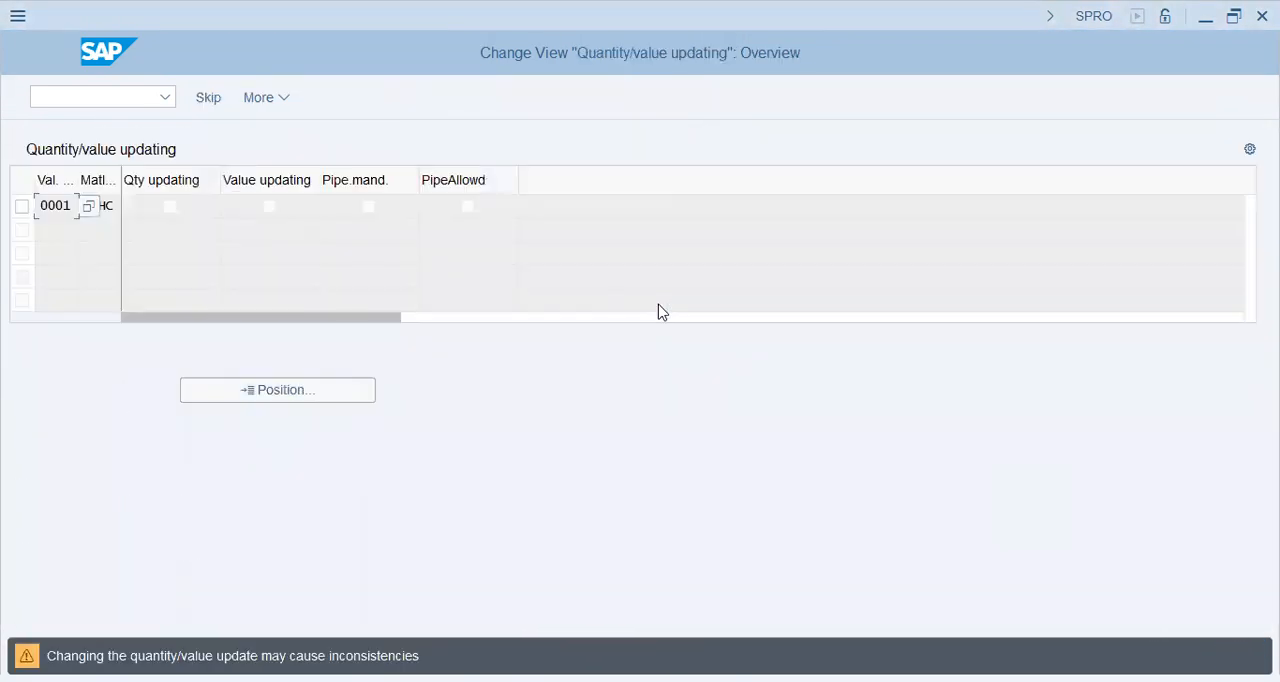
pyautogui.press('Return')
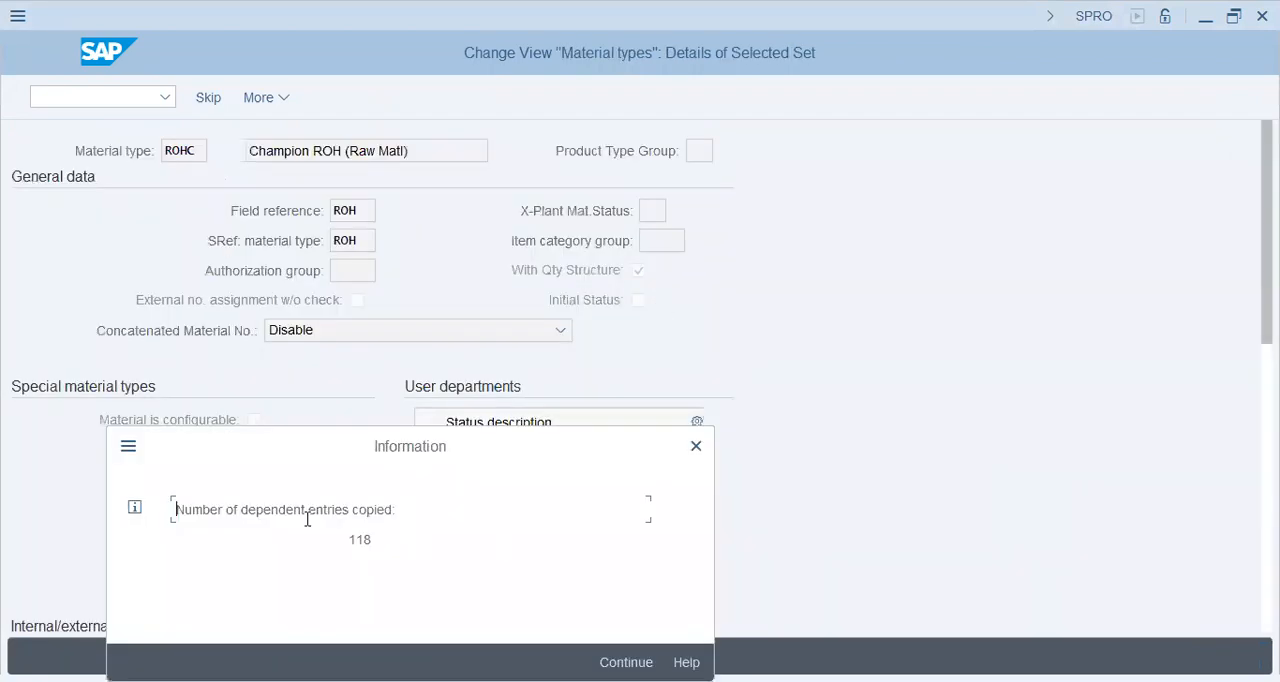
pyautogui.moveTo(526, 511); pyautogui.dragTo(277, 510)
pyautogui.click(626, 662)
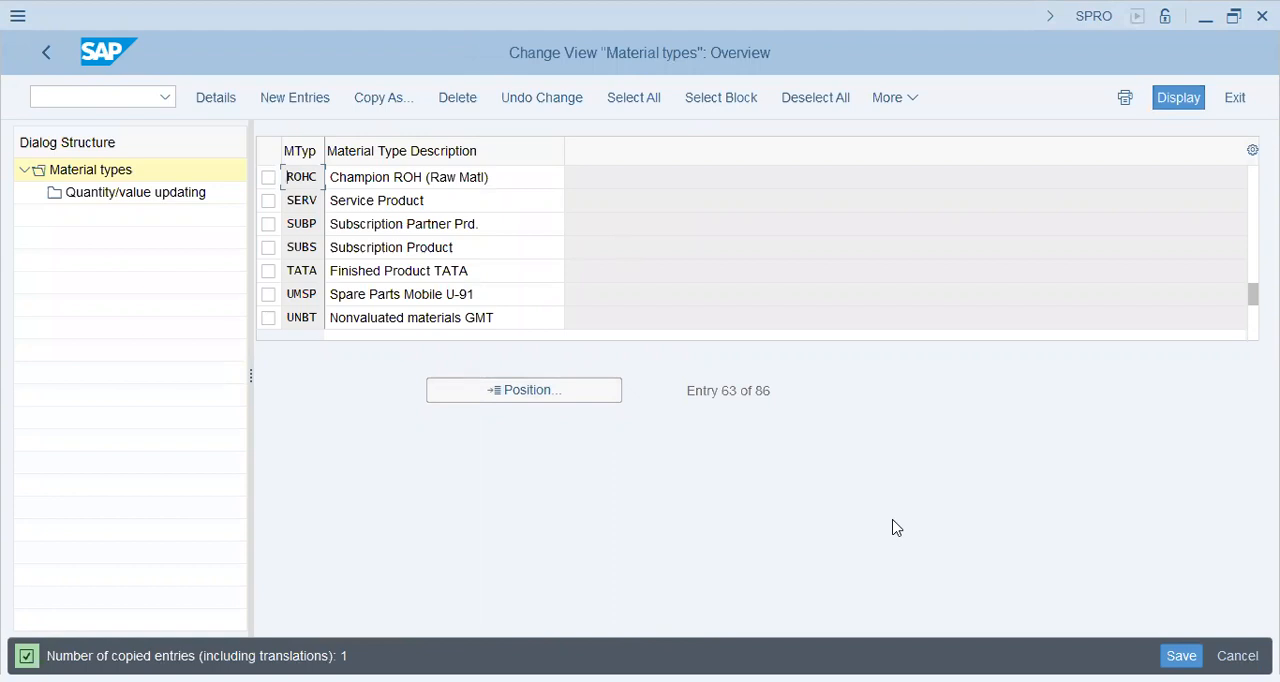
# Select material type ROHC, Champion ROH (Raw Matl), and open its quantity/value updating entries.
pyautogui.click(428, 178)
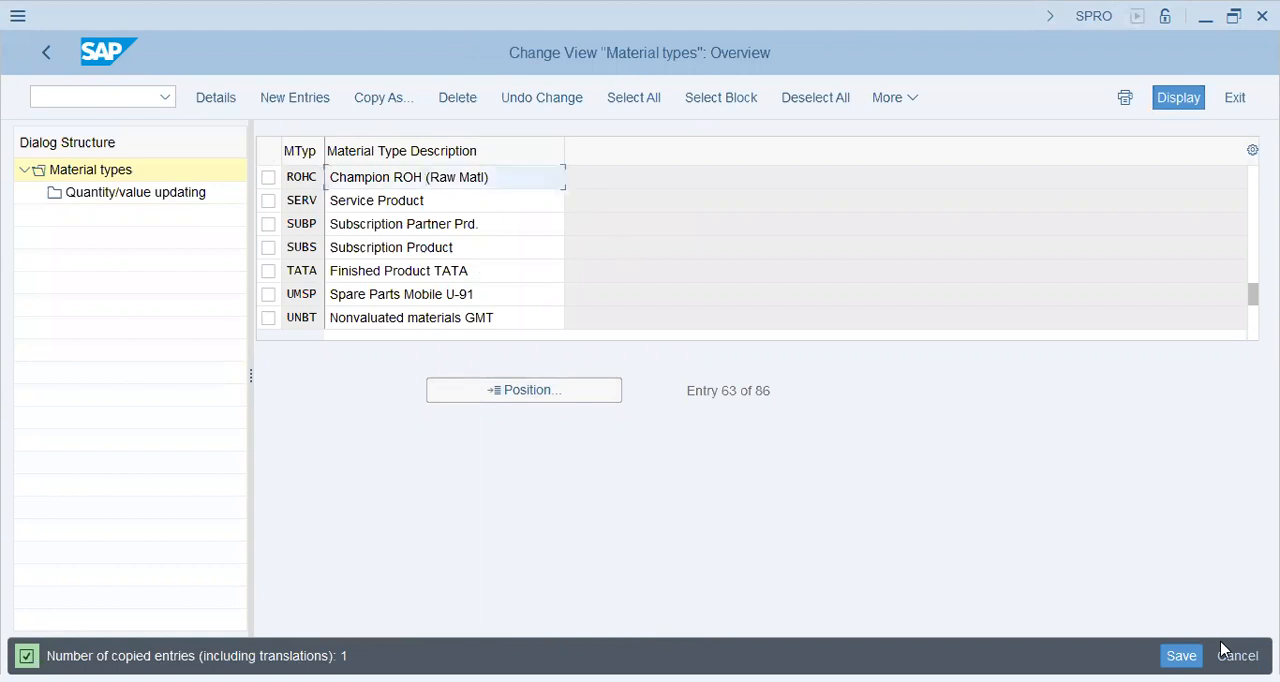
pyautogui.moveTo(518, 179); pyautogui.dragTo(170, 179)
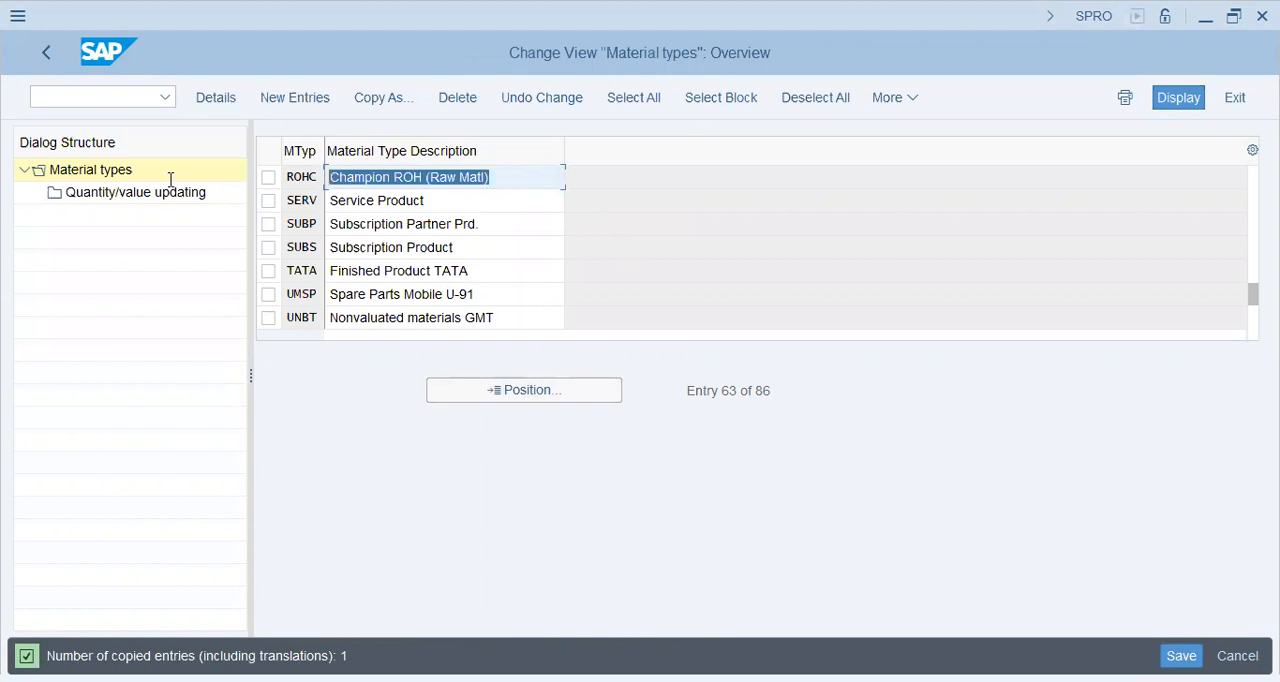
pyautogui.click(268, 178)
pyautogui.click(114, 195)
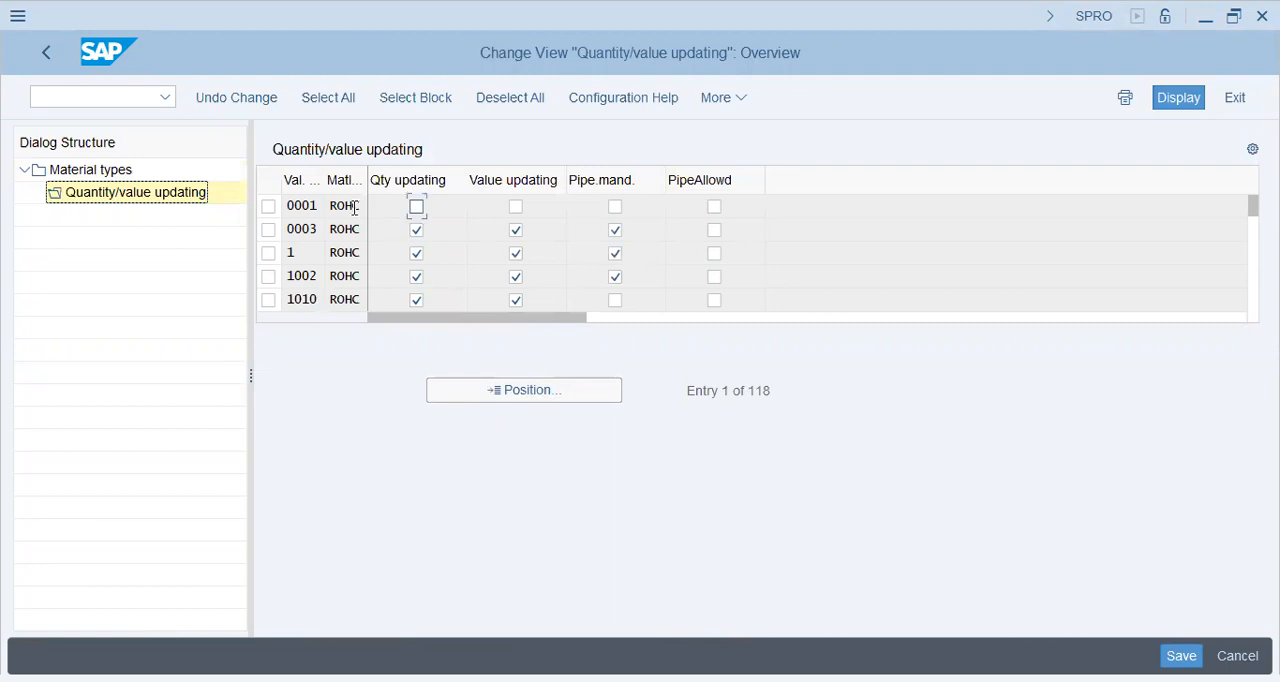
# Look through the valuation areas of ROHC, search their value list for "champion" and close the list.
pyautogui.click(315, 276)
pyautogui.press('pagedown')
pyautogui.press('pagedown')
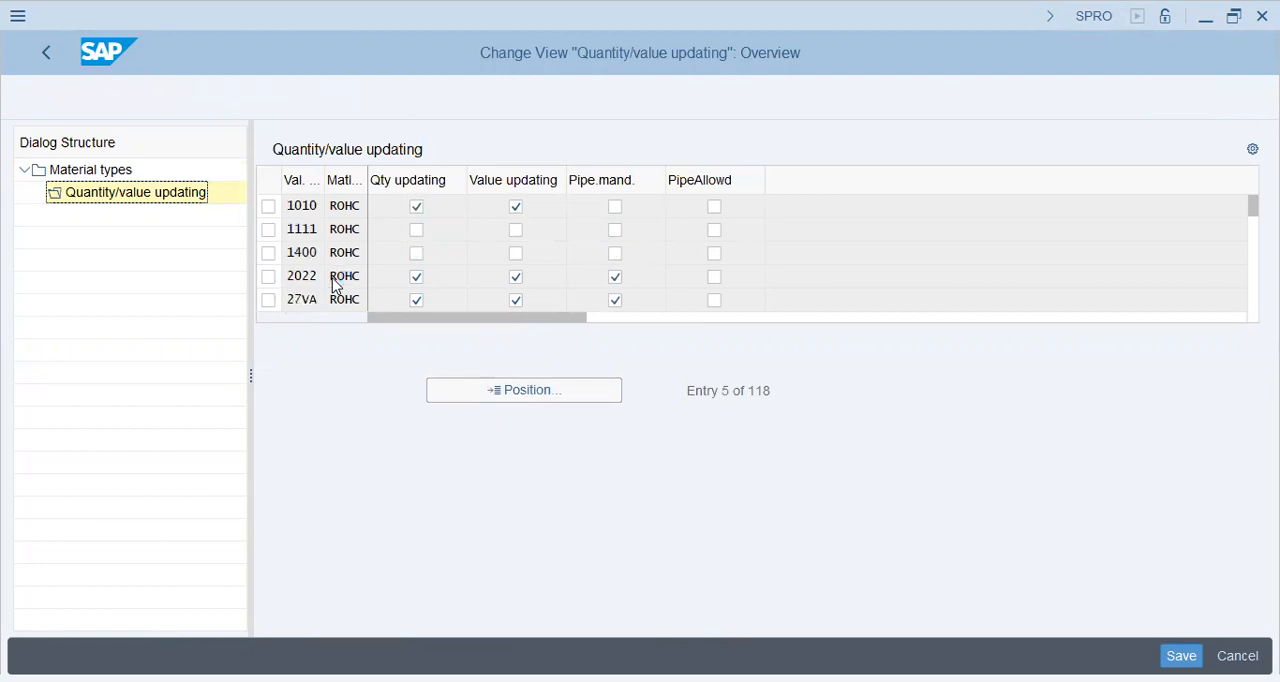
pyautogui.press('pagedown')
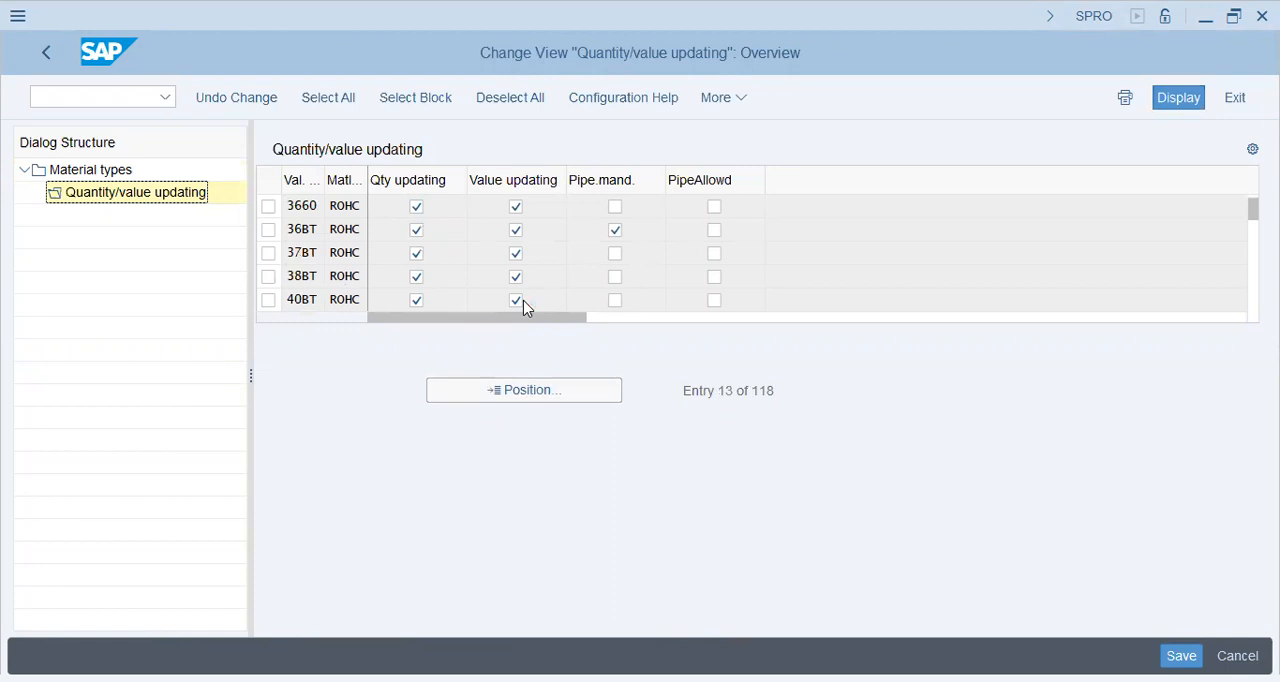
pyautogui.press('F4')
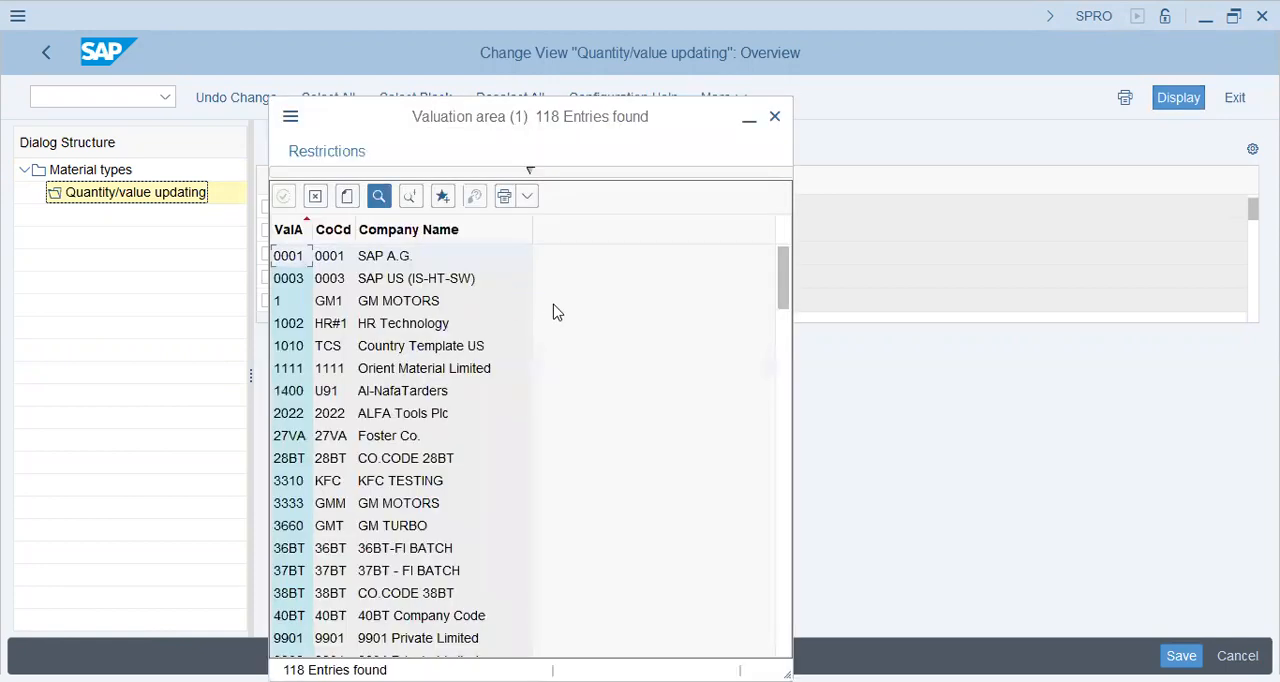
pyautogui.hotkey('ctrl', 'f')
pyautogui.write('champion')
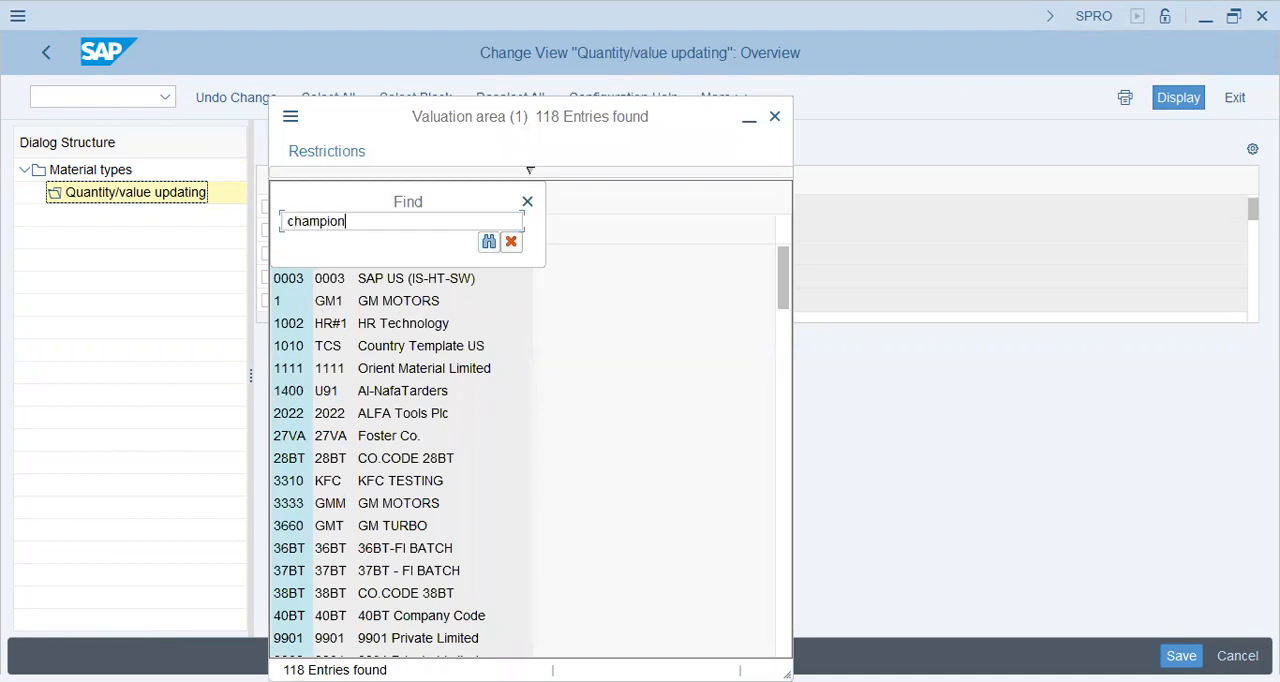
pyautogui.press('Return')
pyautogui.click(387, 264)
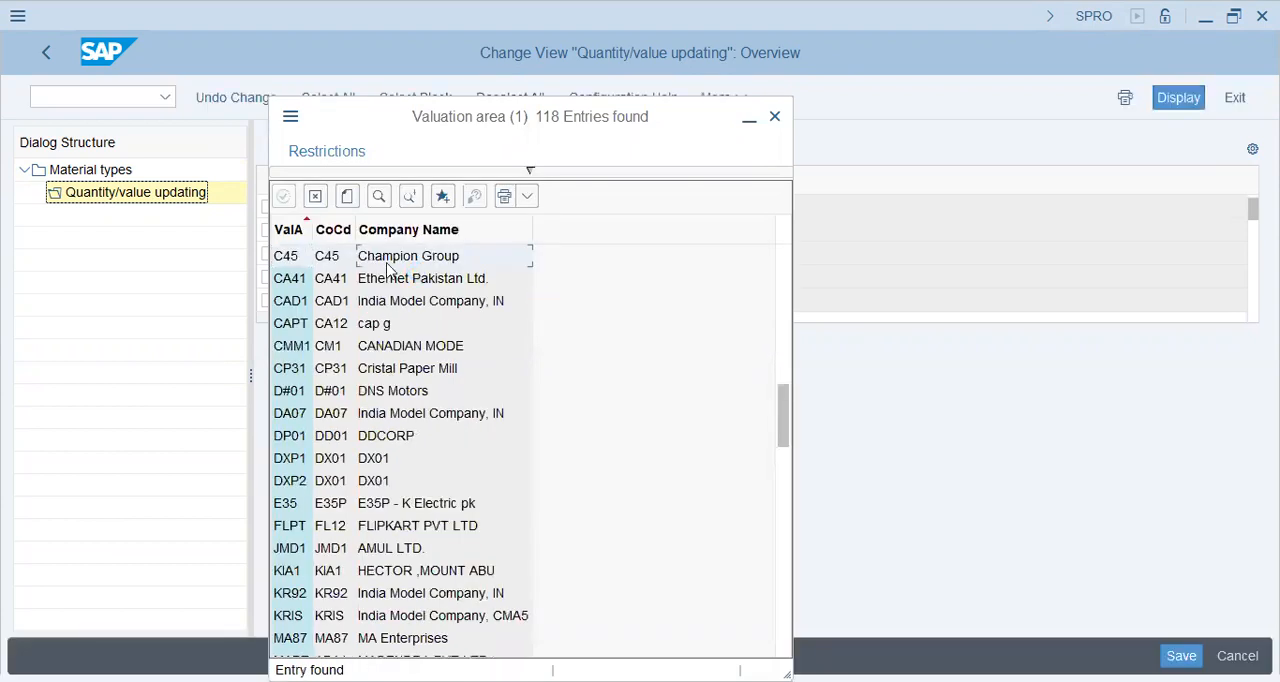
pyautogui.click(772, 117)
# Go to valuation area C45 and enable quantity updating and value updating for ROHC.
pyautogui.click(509, 399)
pyautogui.write('c45')
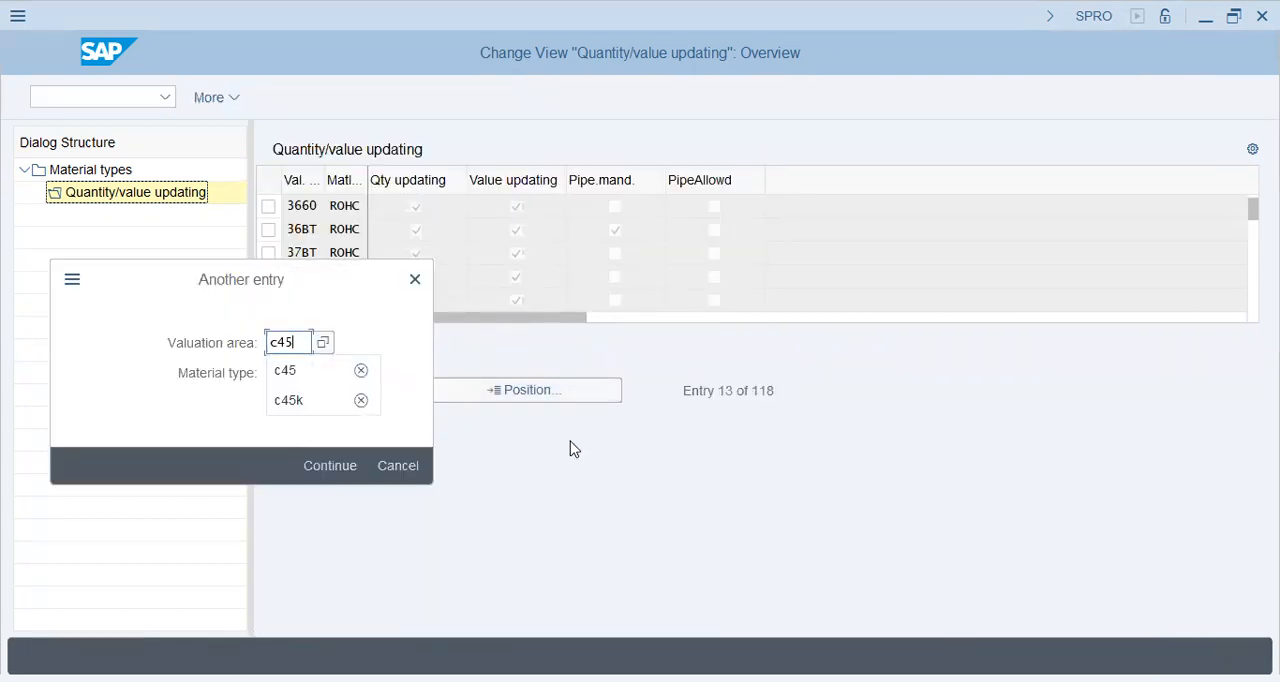
pyautogui.press('Return')
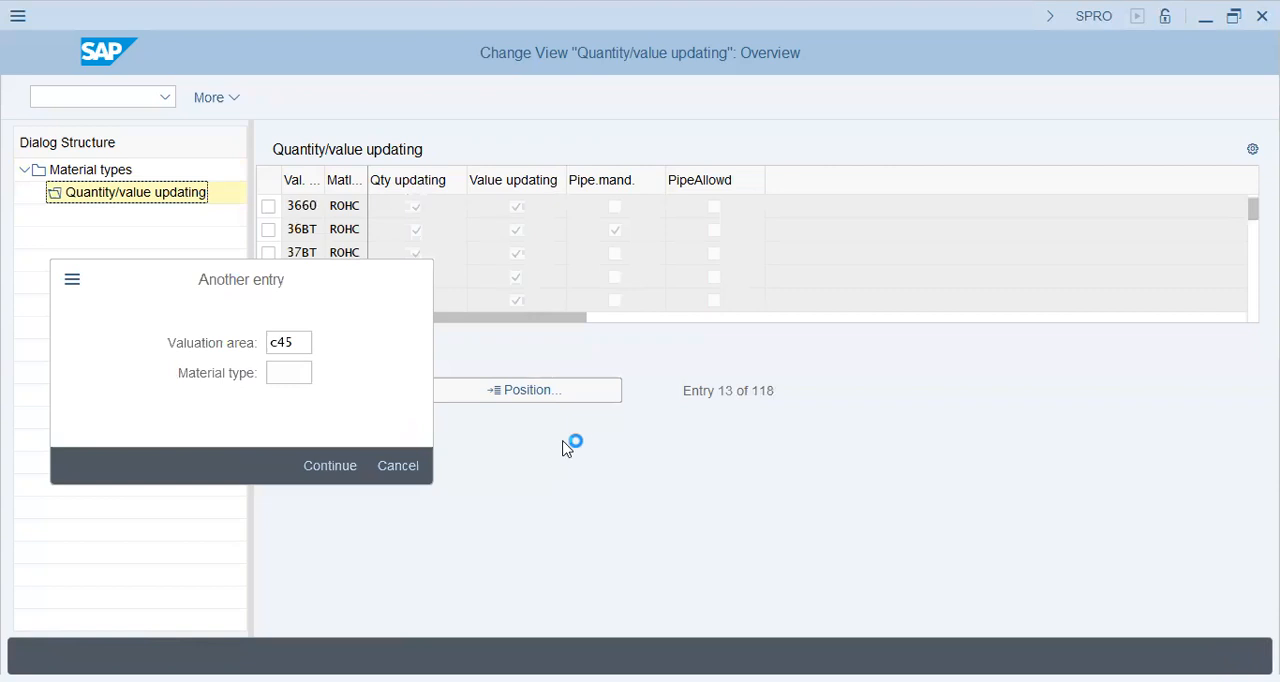
pyautogui.click(414, 208)
pyautogui.click(520, 207)
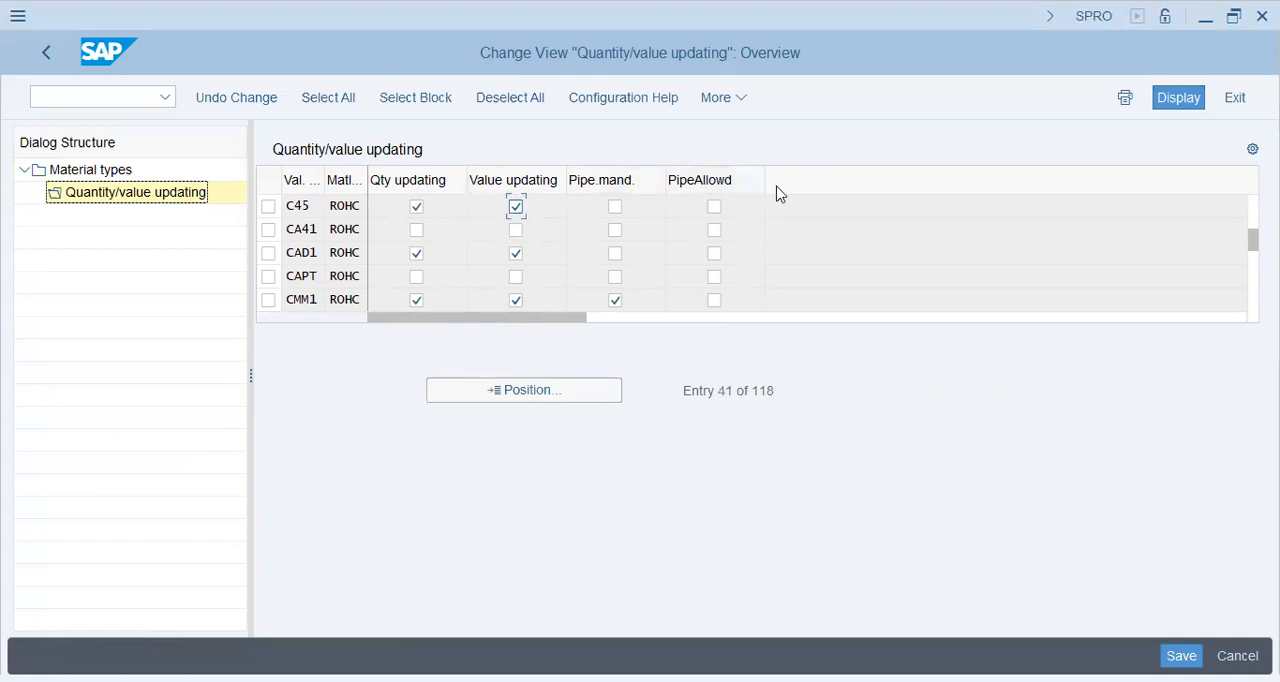
# Save the material type settings to the C45 - Champion Group - MM/EWM Config customizing request, found by searching for "c45".
pyautogui.hotkey('ctrl', 's')
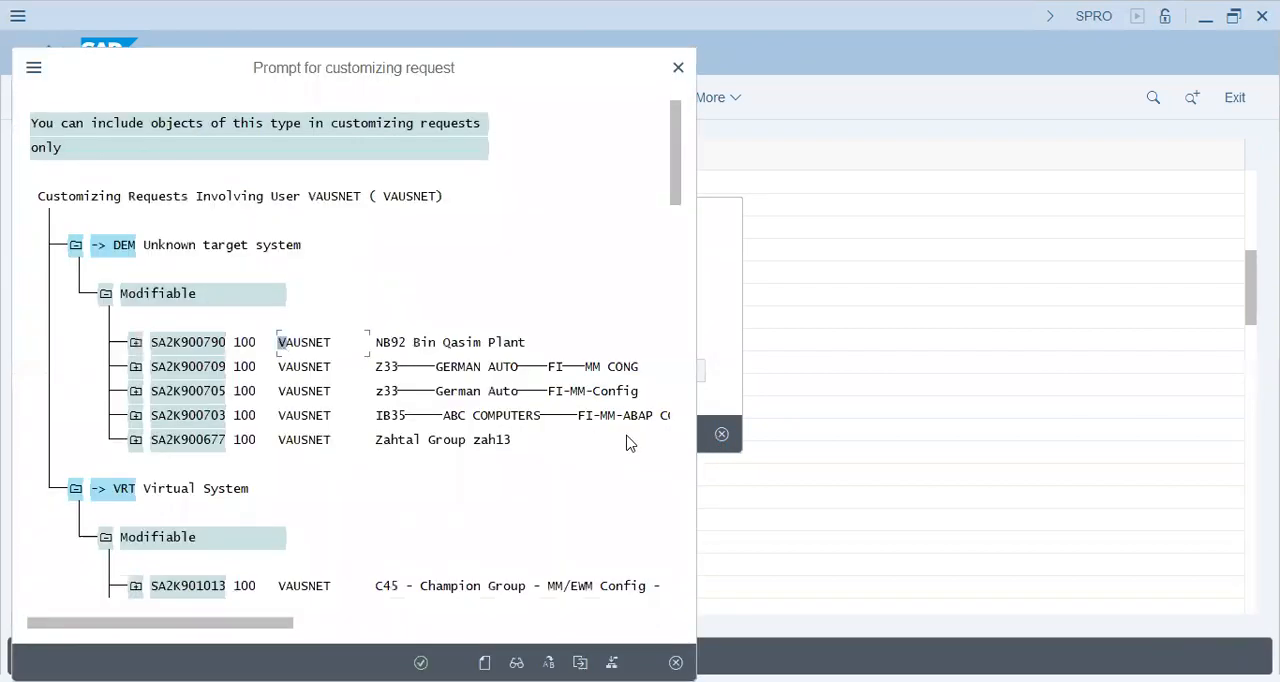
pyautogui.hotkey('ctrl', 'f')
pyautogui.write('c45')
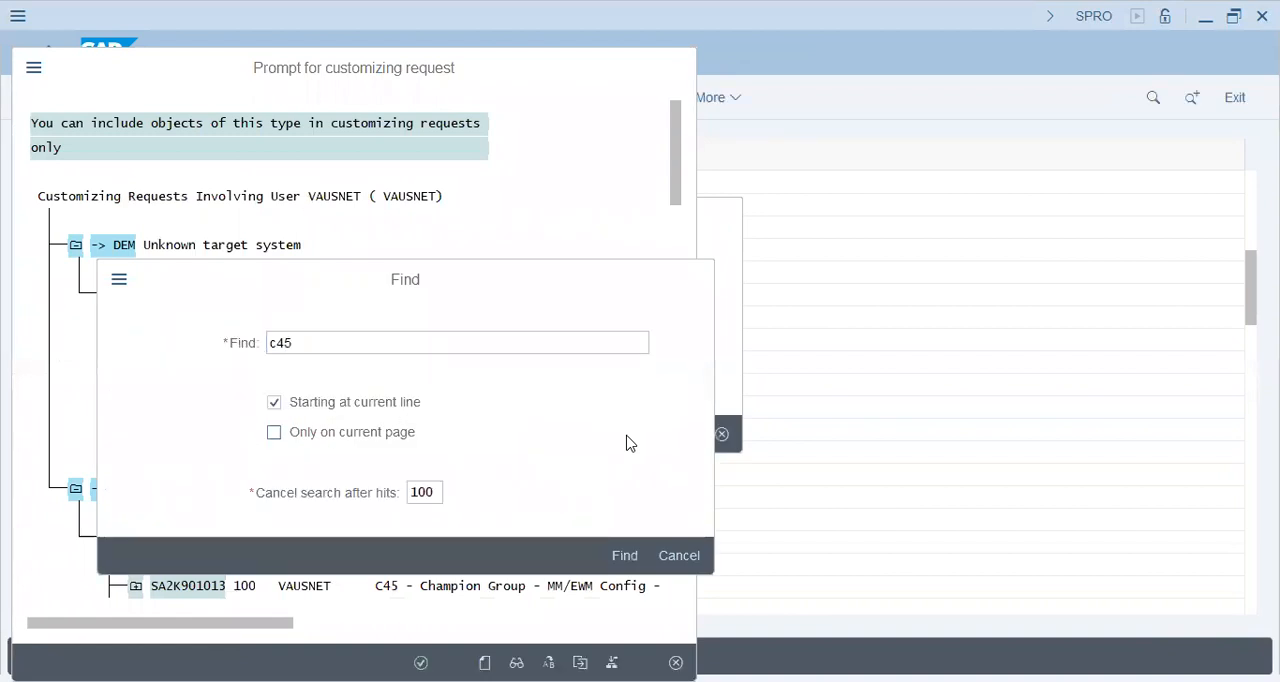
pyautogui.press('Return')
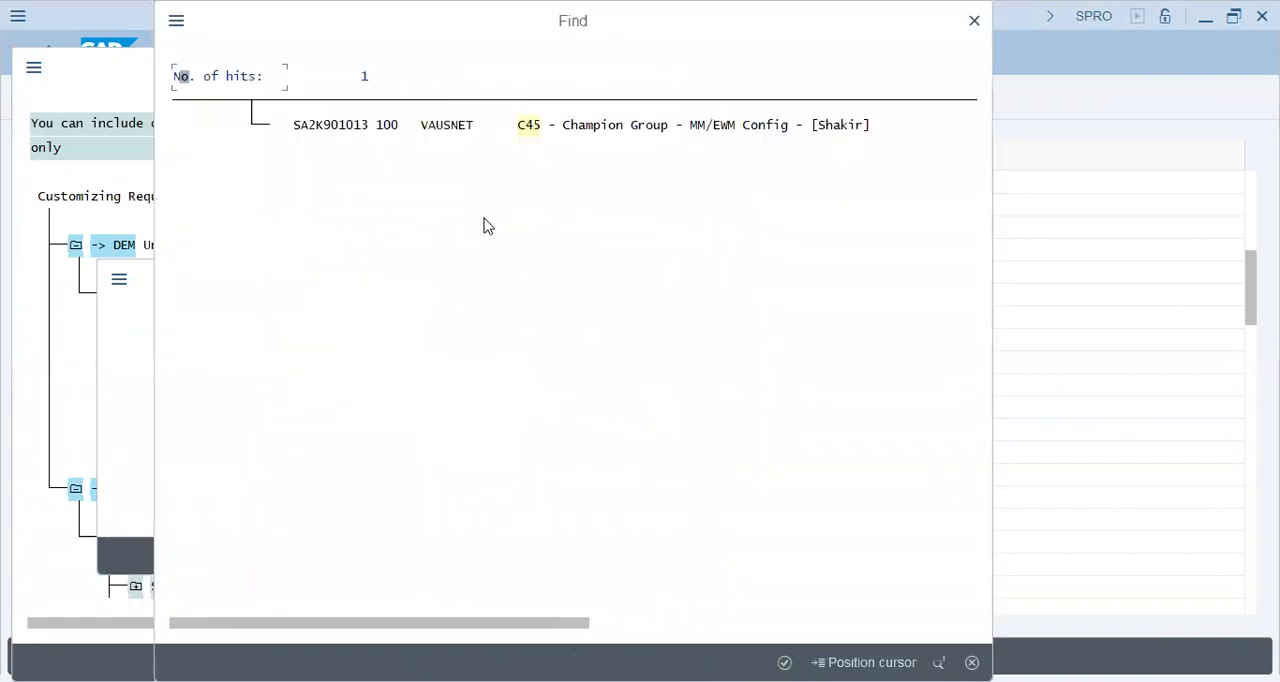
pyautogui.click(528, 129)
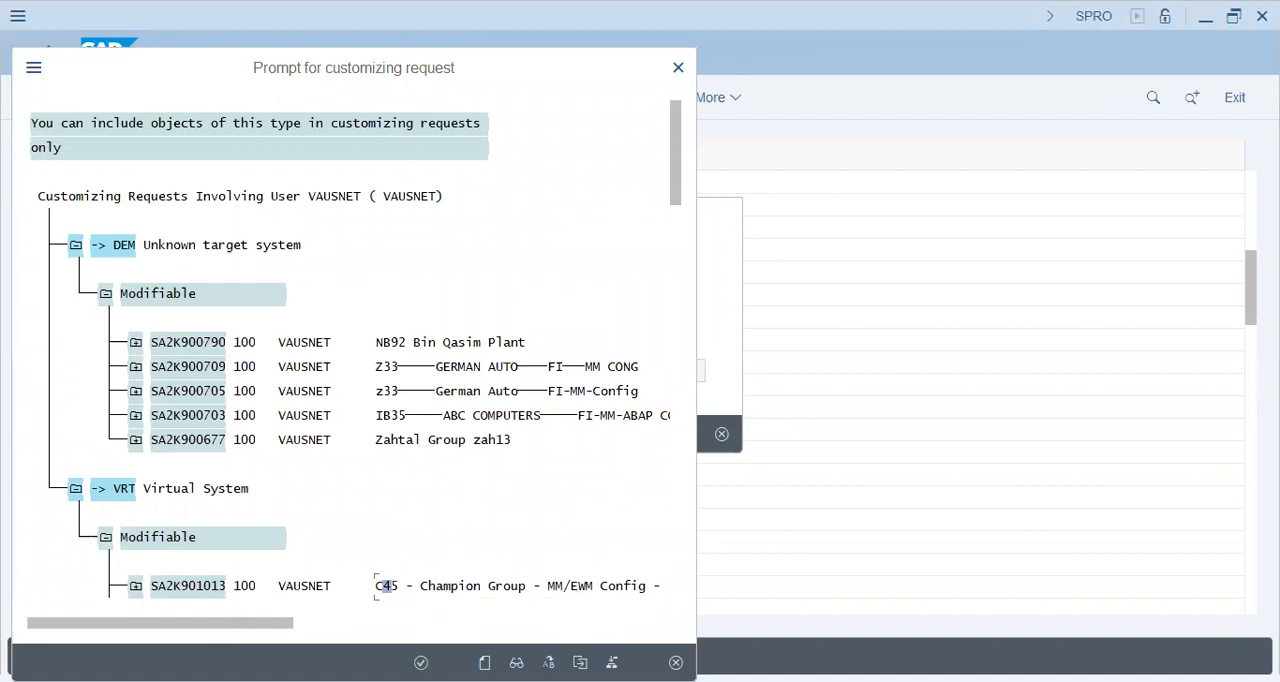
pyautogui.click(420, 662)
pyautogui.click(424, 434)
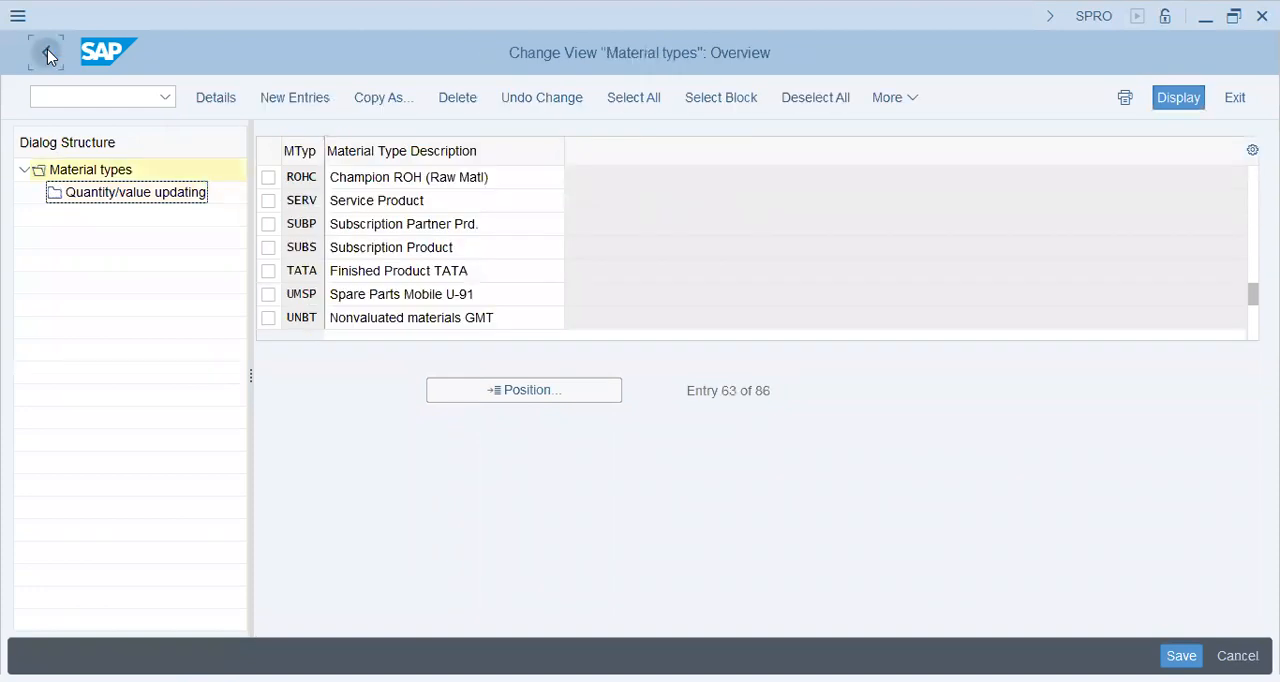
# Leave the material type customizing and restart transaction MM01 in the material creation session.
pyautogui.click(46, 53)
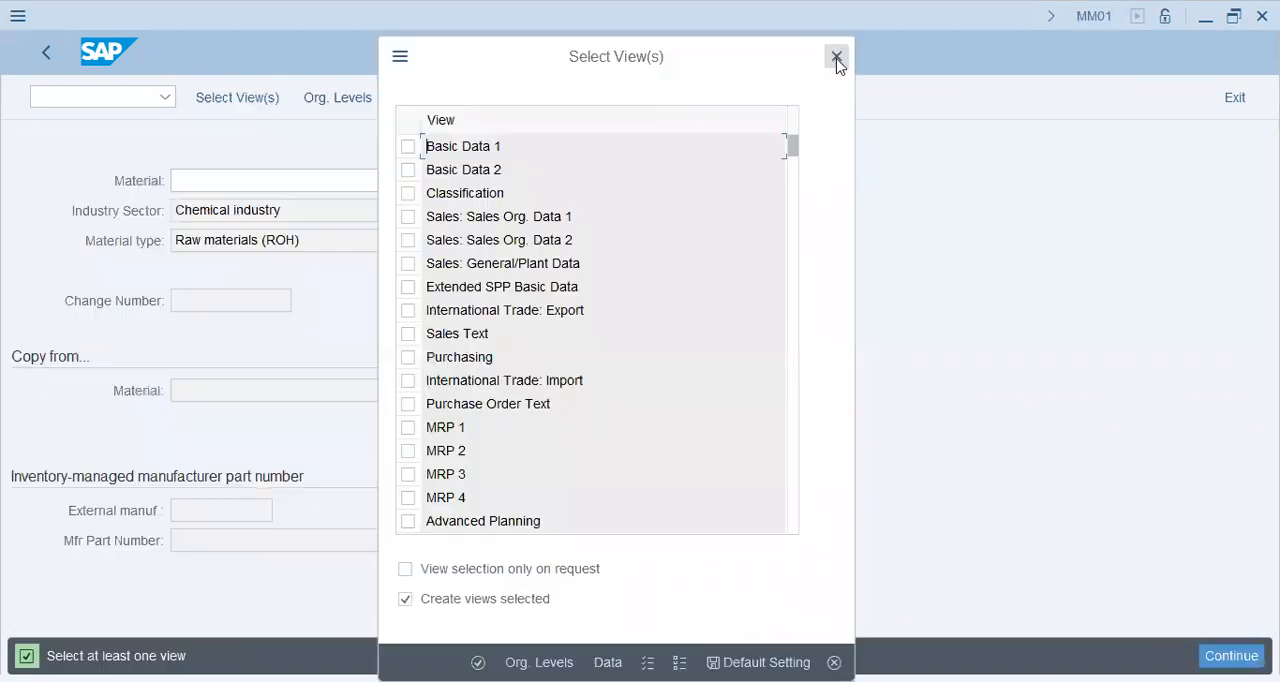
pyautogui.click(834, 54)
pyautogui.hotkey('ctrl', '/')
pyautogui.write('/')
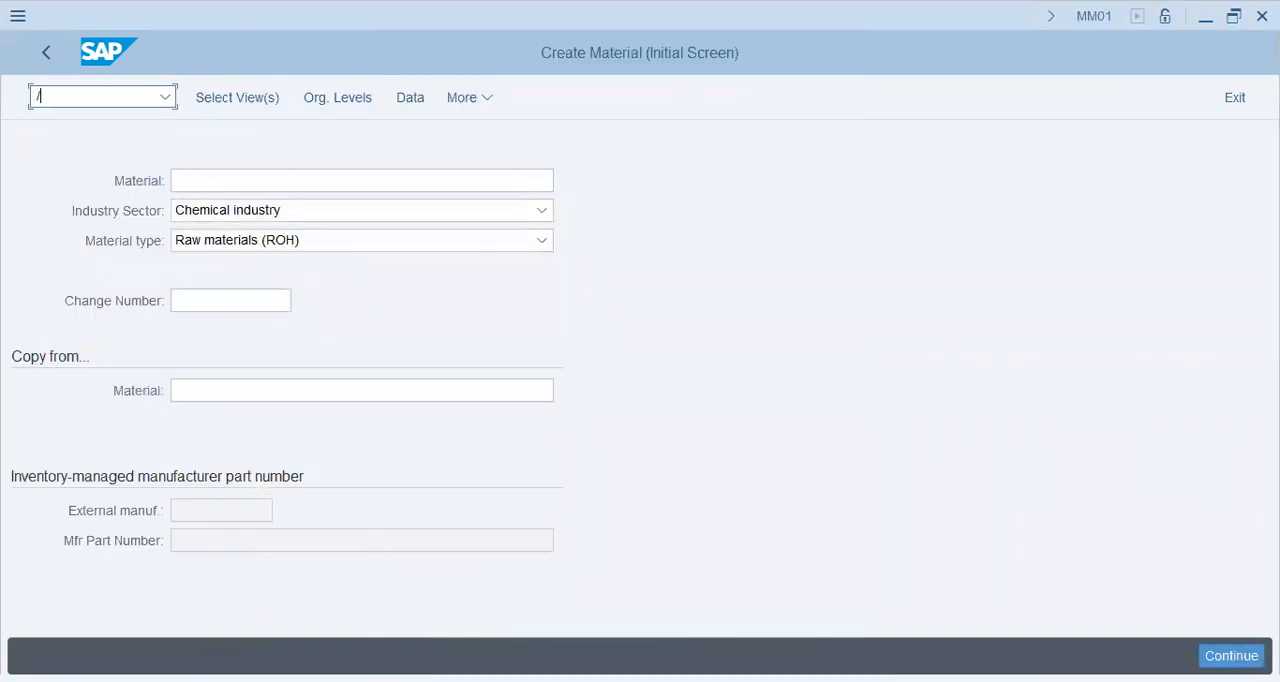
pyautogui.write('nmm01')
pyautogui.press('Return')
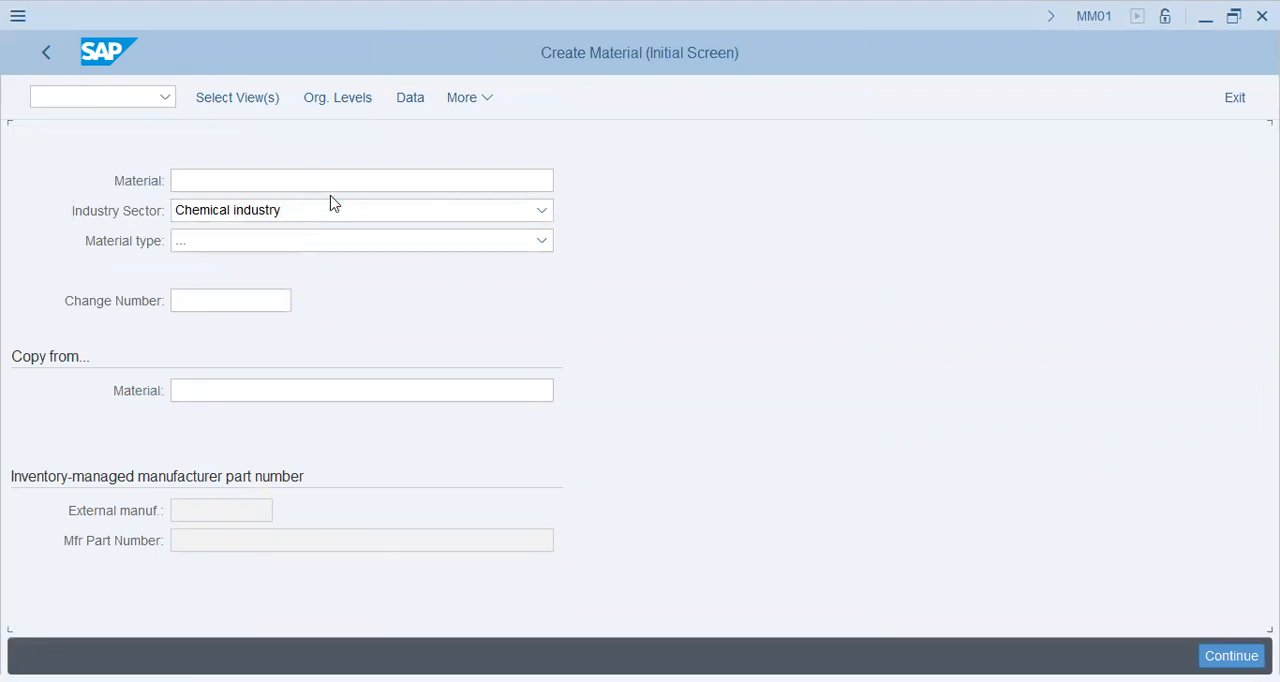
# Choose Champion ROH (Raw Matl) as the material type for the new material and confirm the initial screen.
pyautogui.click(323, 240)
pyautogui.scroll(-3, 355, 368)
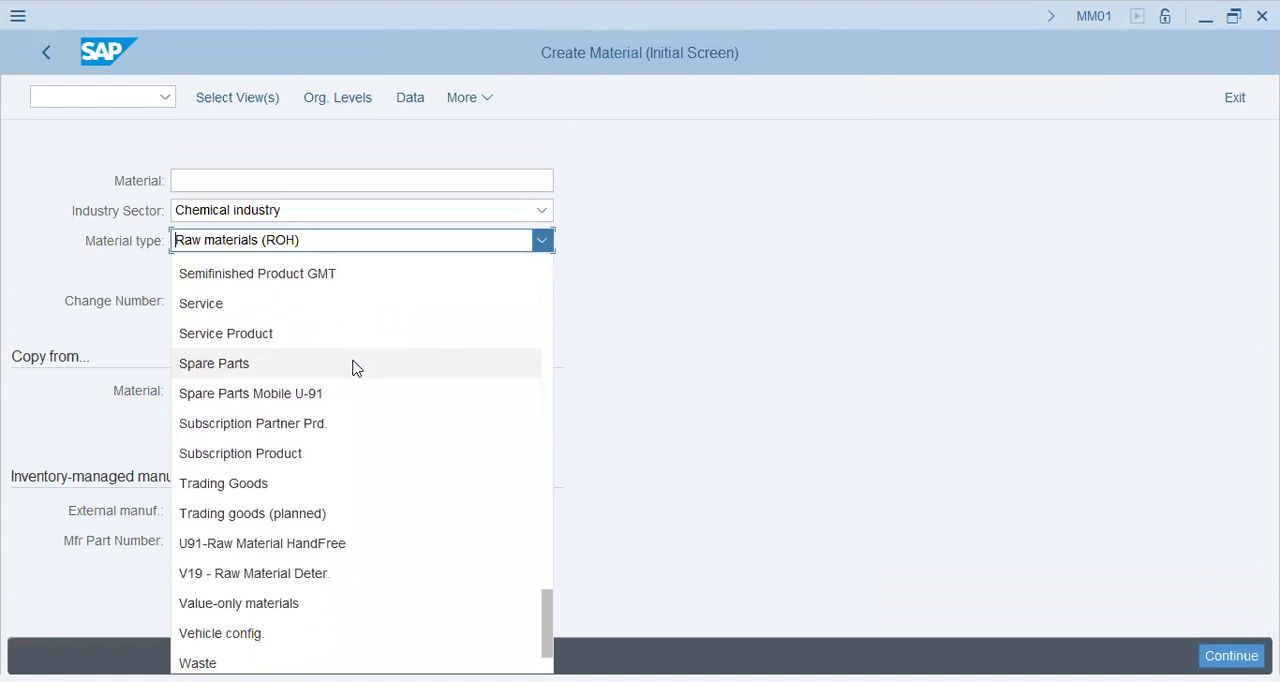
pyautogui.scroll(4, 353, 367)
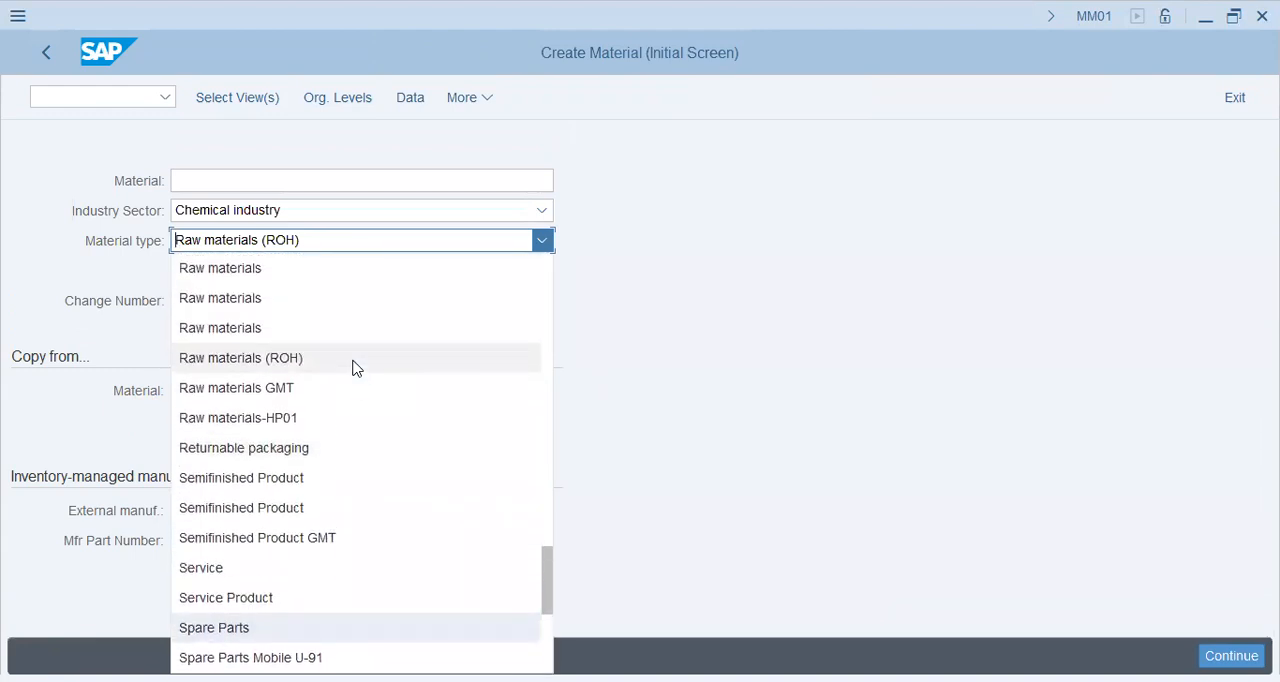
pyautogui.scroll(5, 353, 368)
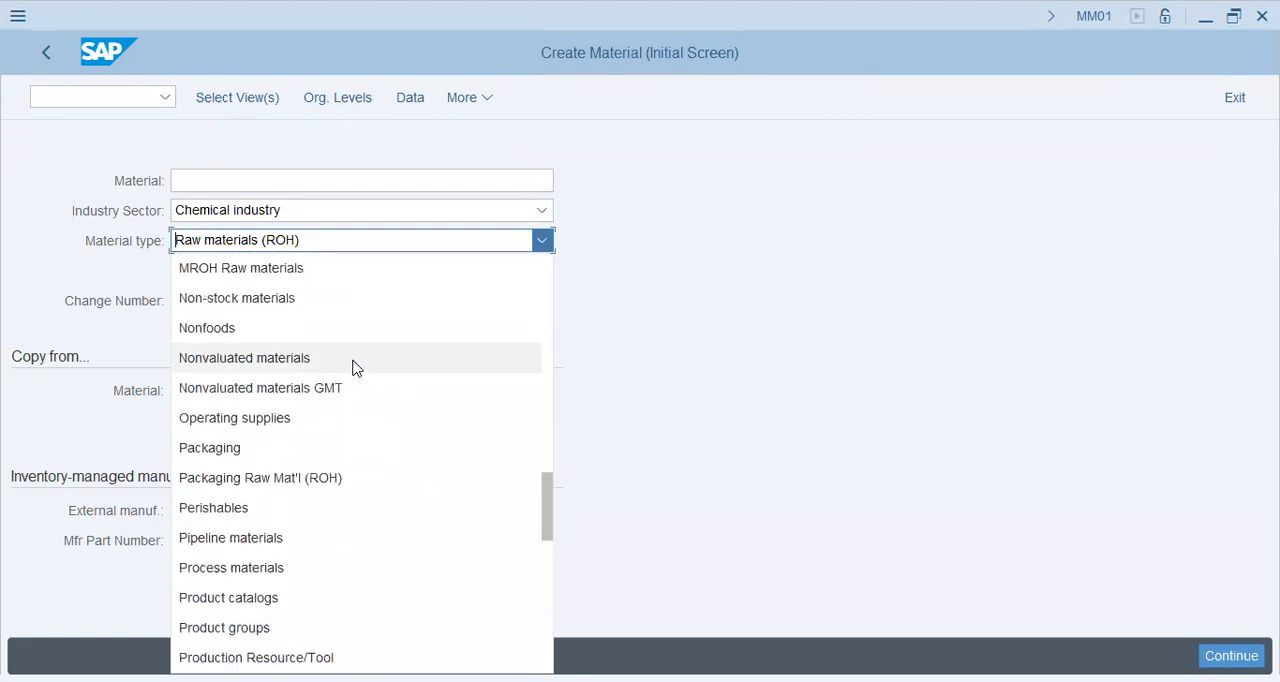
pyautogui.scroll(2, 353, 368)
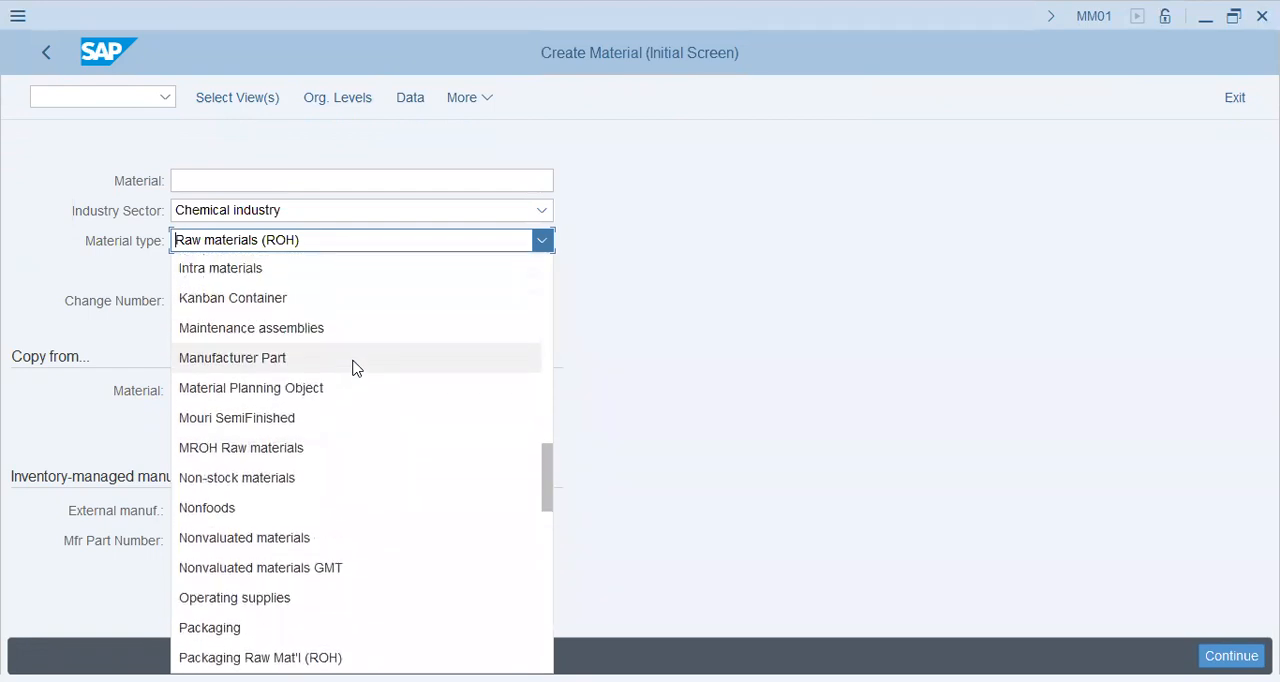
pyautogui.scroll(7, 353, 368)
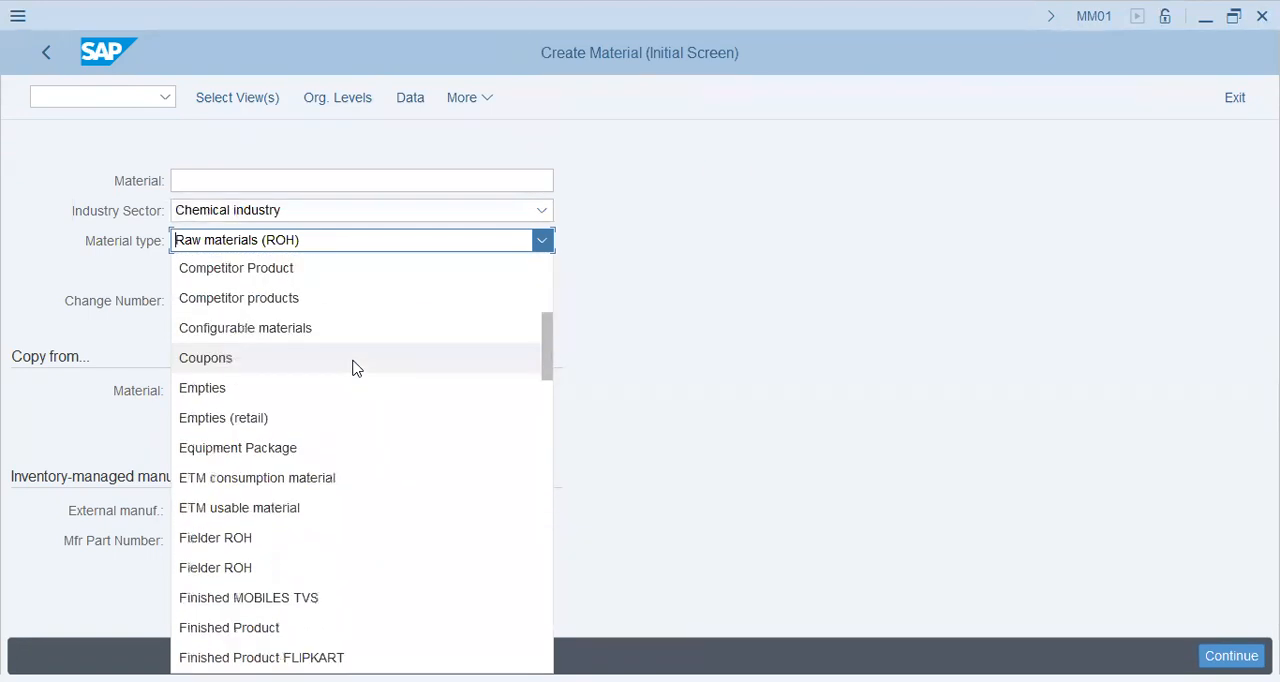
pyautogui.scroll(-3, 355, 370)
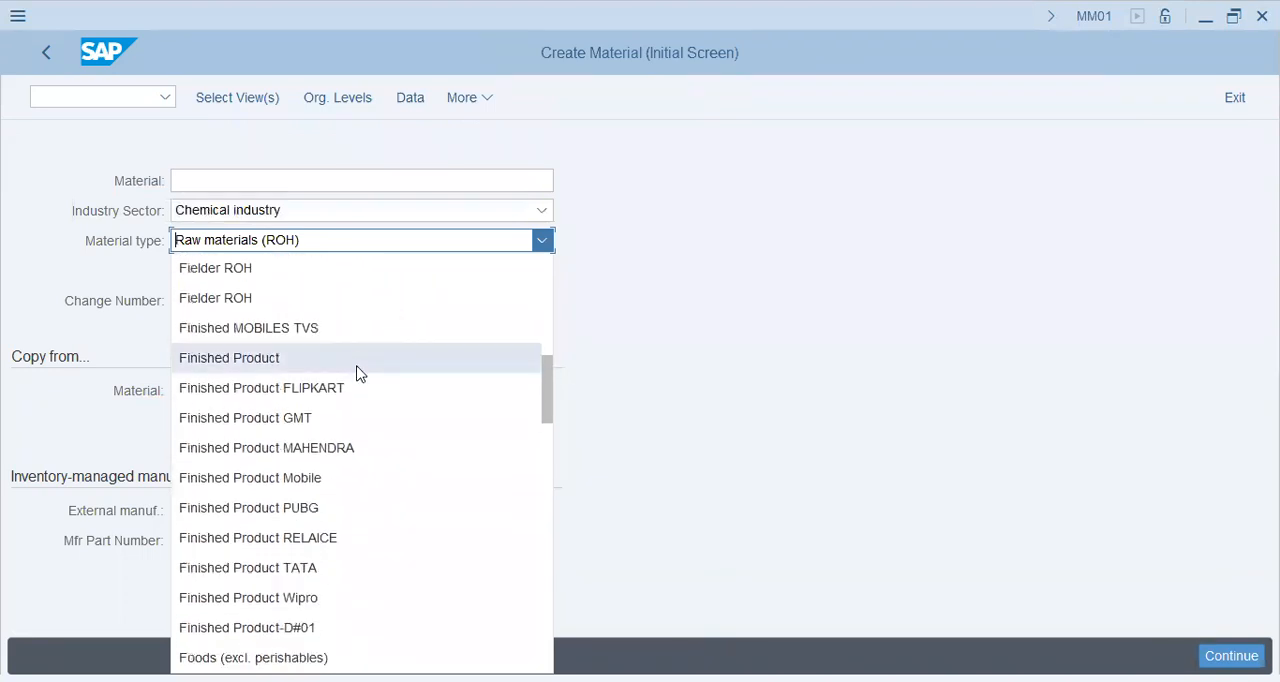
pyautogui.scroll(-3, 397, 392)
pyautogui.scroll(-3, 383, 494)
pyautogui.scroll(10, 381, 489)
pyautogui.scroll(3, 380, 489)
pyautogui.scroll(-2, 377, 487)
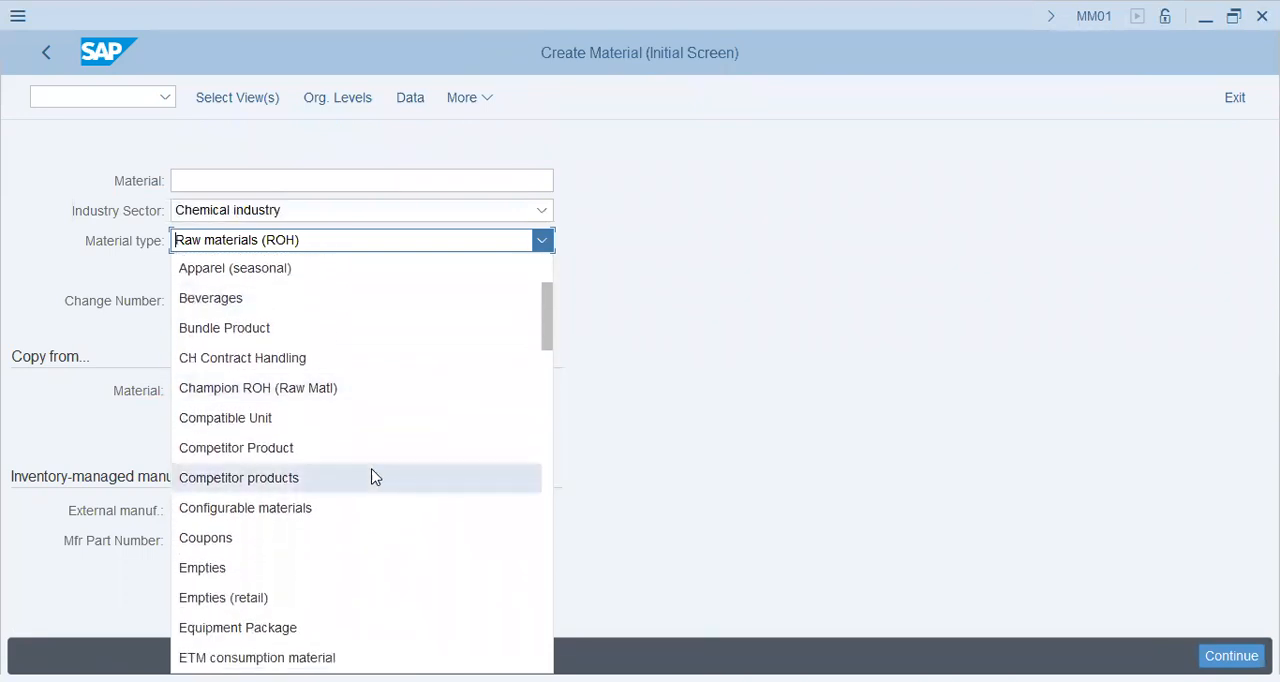
pyautogui.click(336, 393)
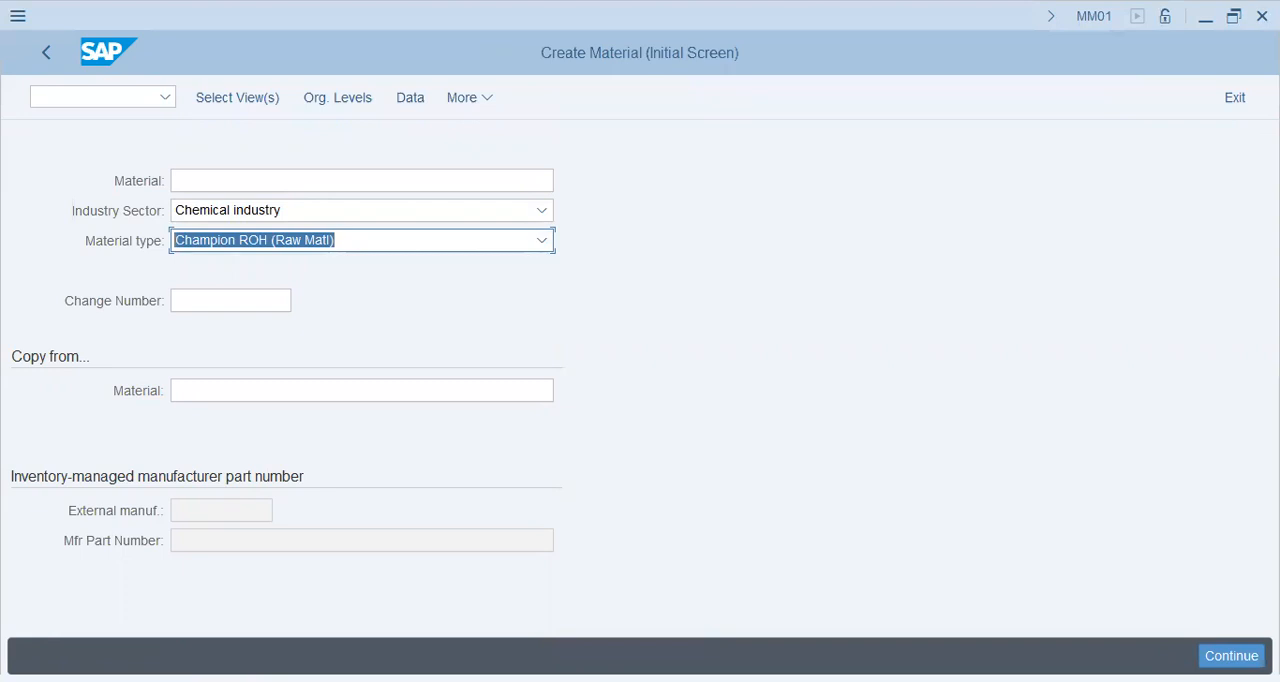
pyautogui.press('Return')
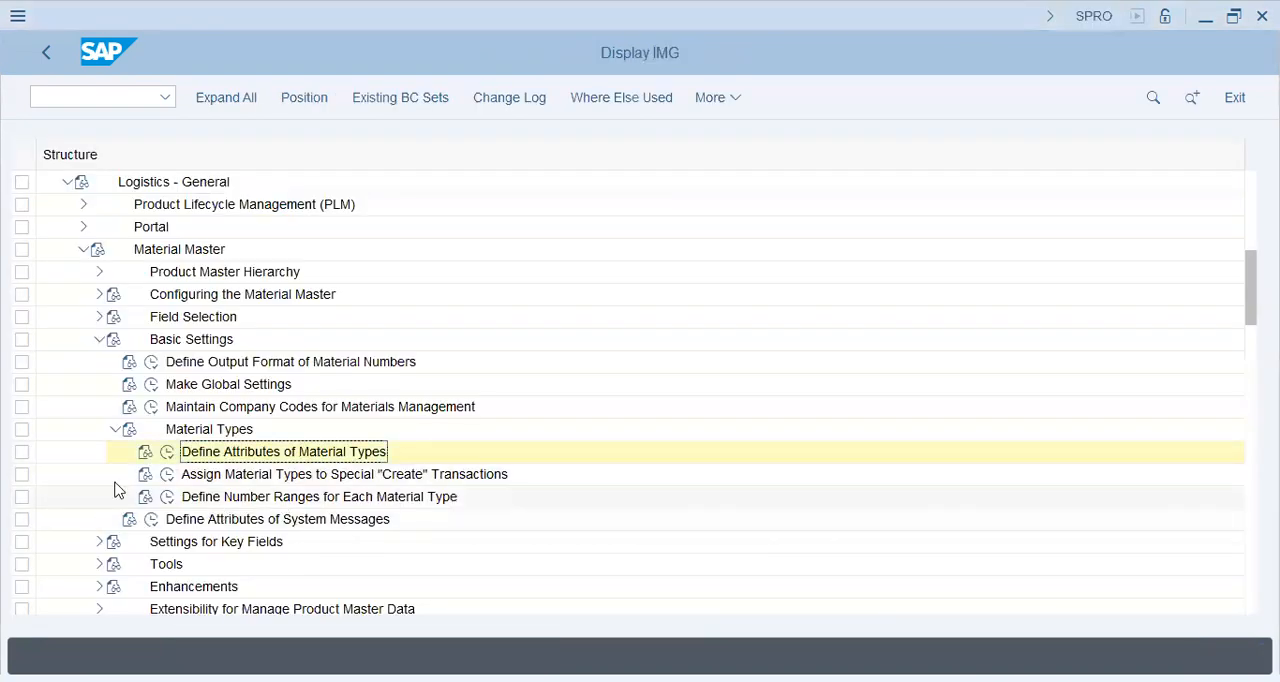
# In the IMG session, collapse Material Types and open Define Material Groups under Settings for Key Fields.
pyautogui.scroll(-2, 48, 456)
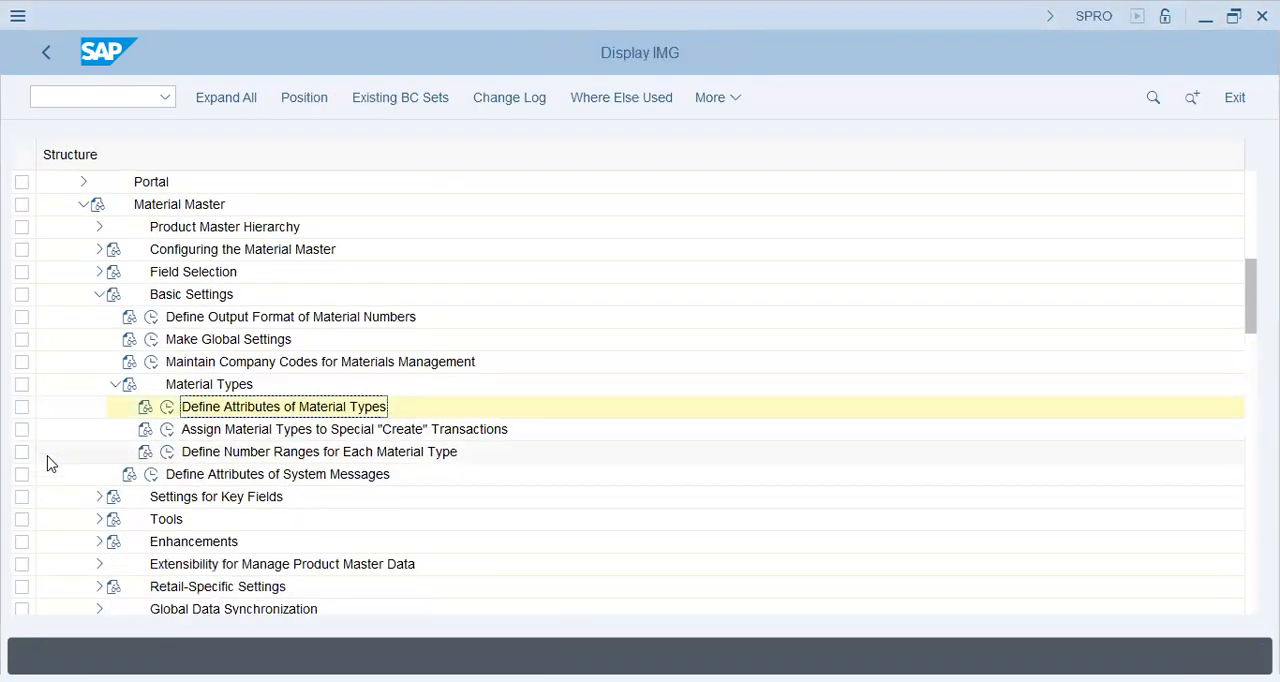
pyautogui.click(151, 407)
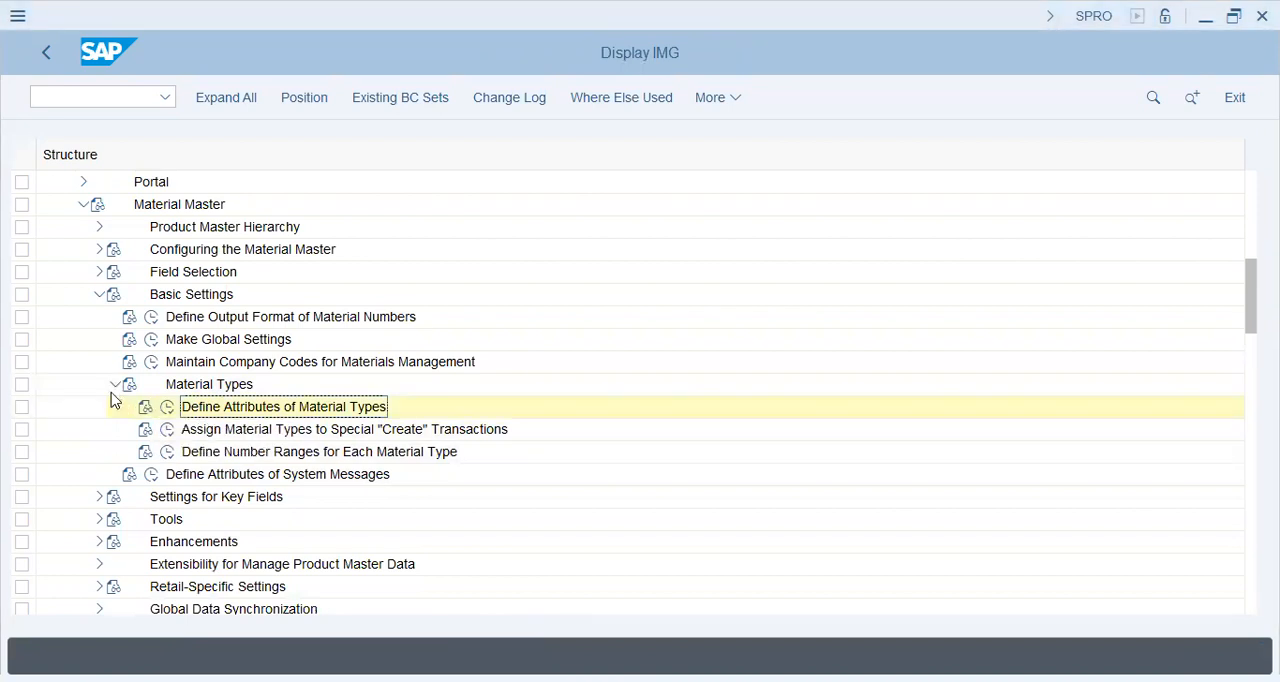
pyautogui.click(116, 388)
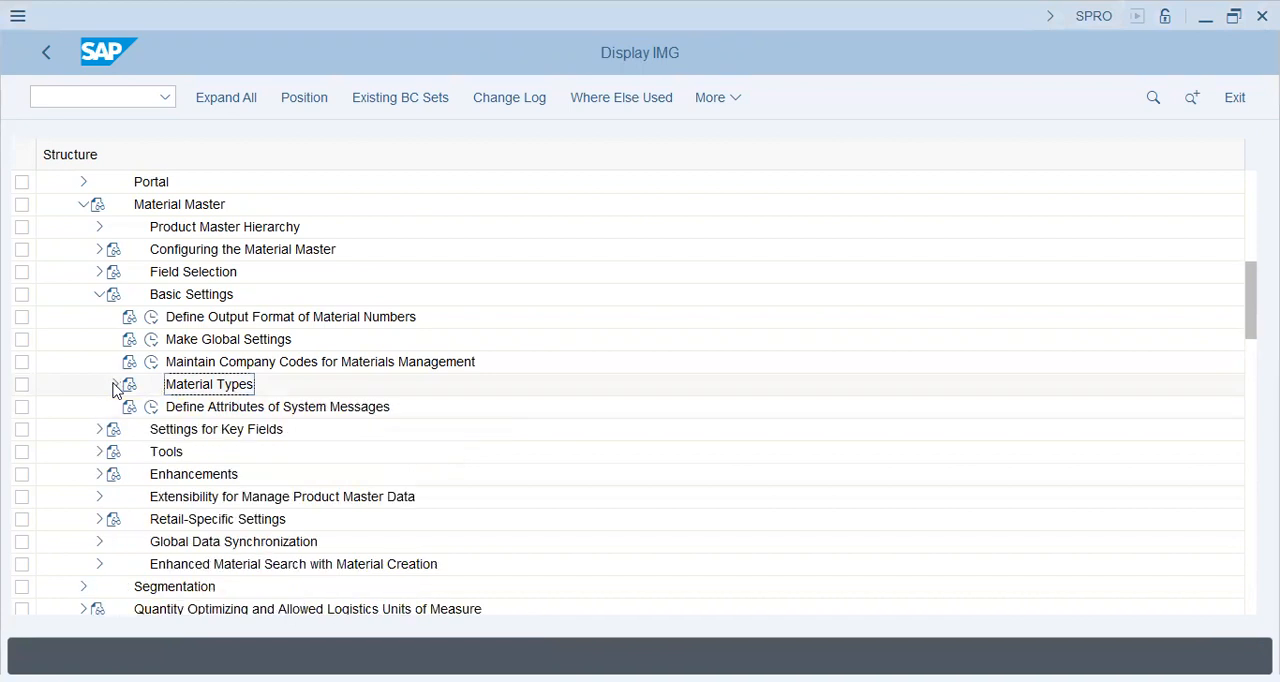
pyautogui.click(100, 430)
pyautogui.click(151, 317)
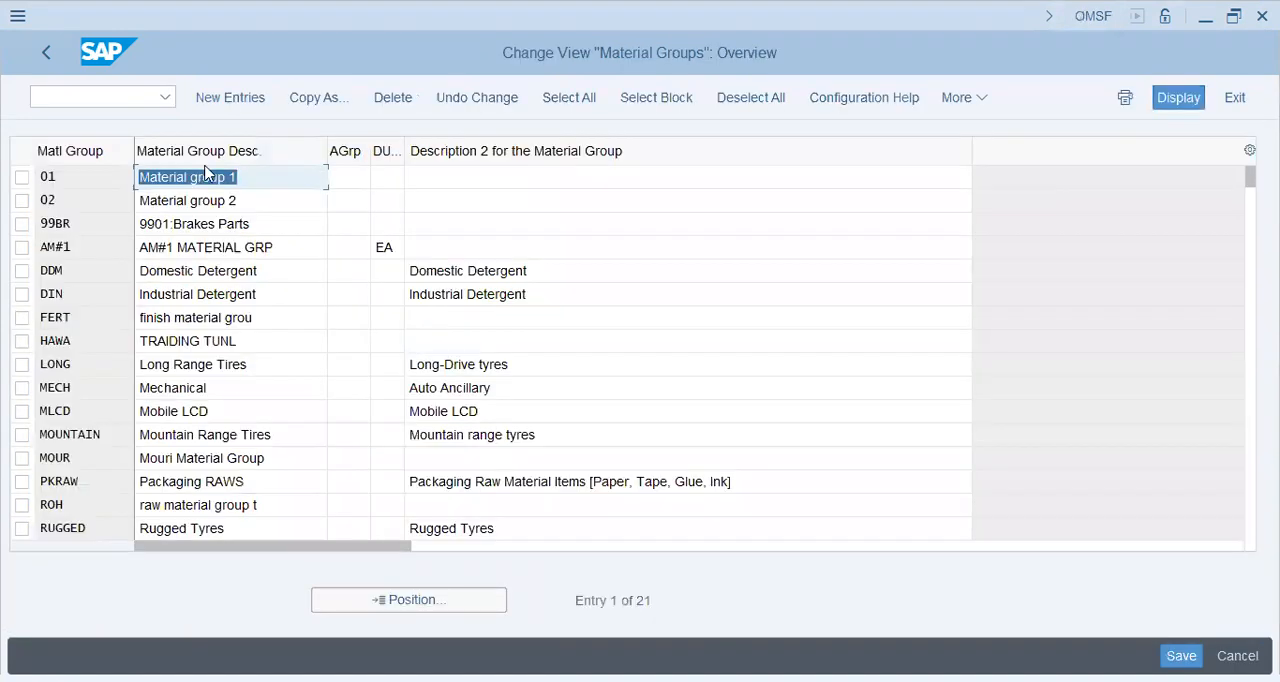
pyautogui.click(260, 181)
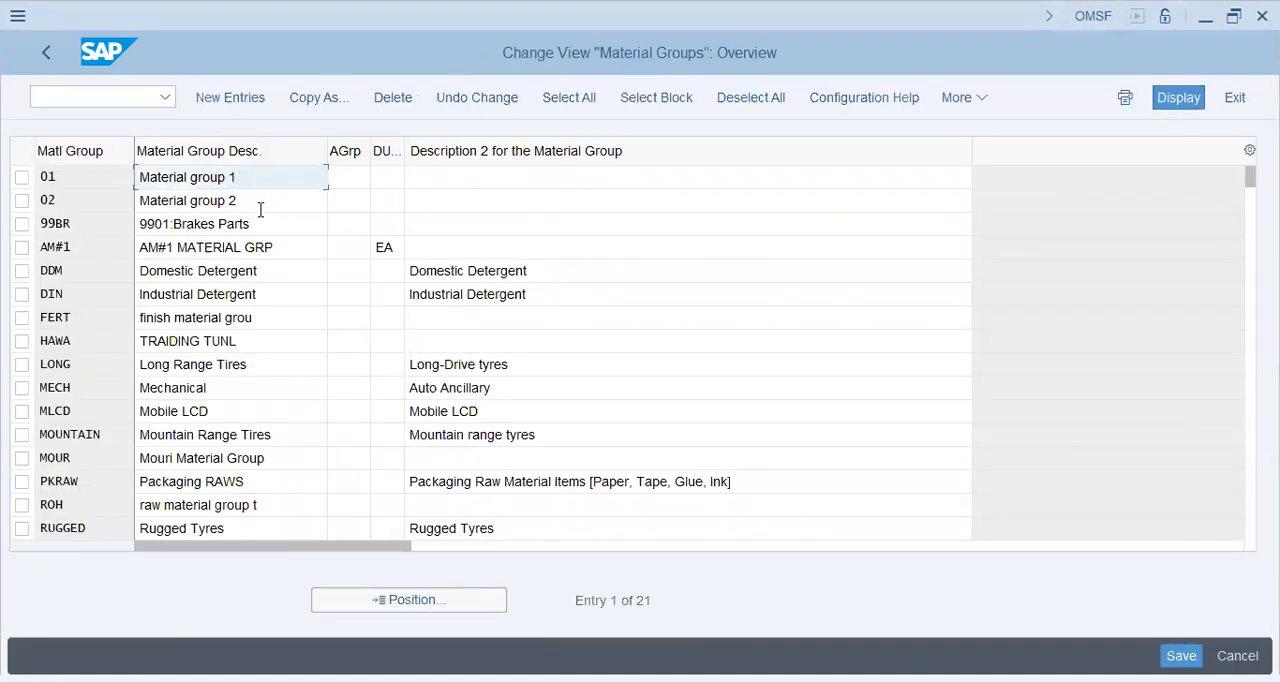
# Add a new material group entry with the code CMPRS and the description Compressor.
pyautogui.click(239, 101)
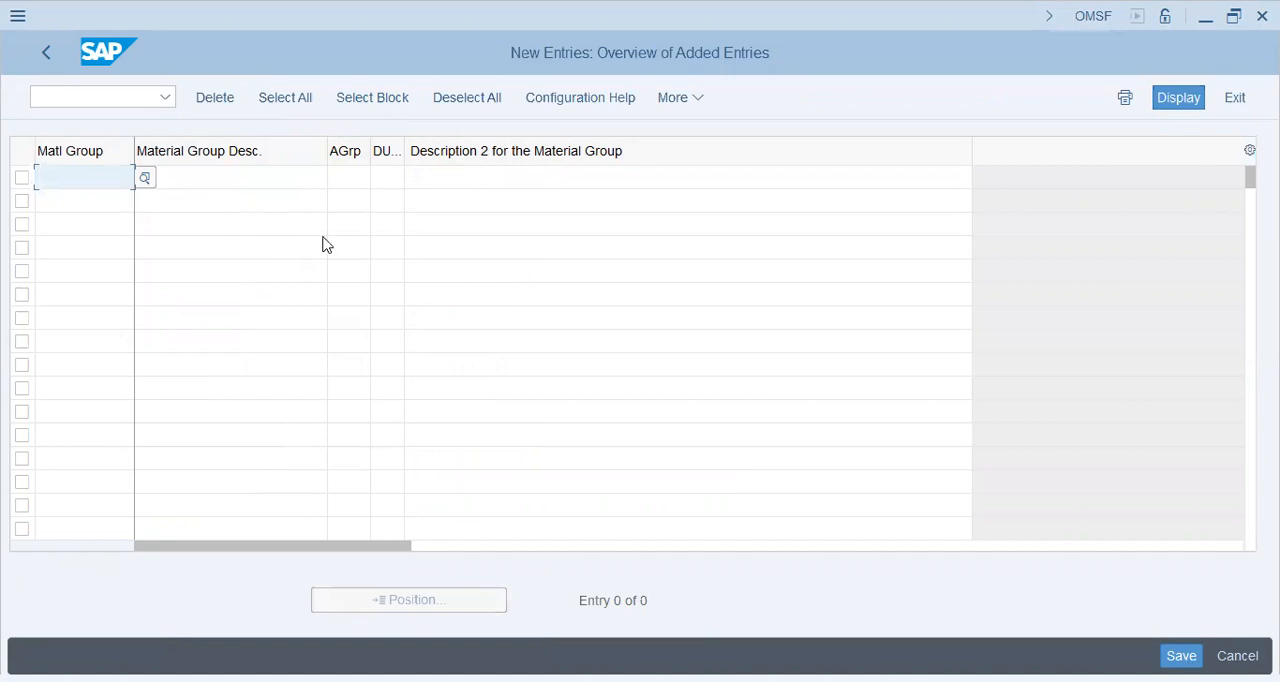
pyautogui.write('Compre')
pyautogui.press('BackSpace')
pyautogui.press('BackSpace')
pyautogui.press('BackSpace')
pyautogui.press('BackSpace')
pyautogui.press('BackSpace')
pyautogui.press('BackSpace')
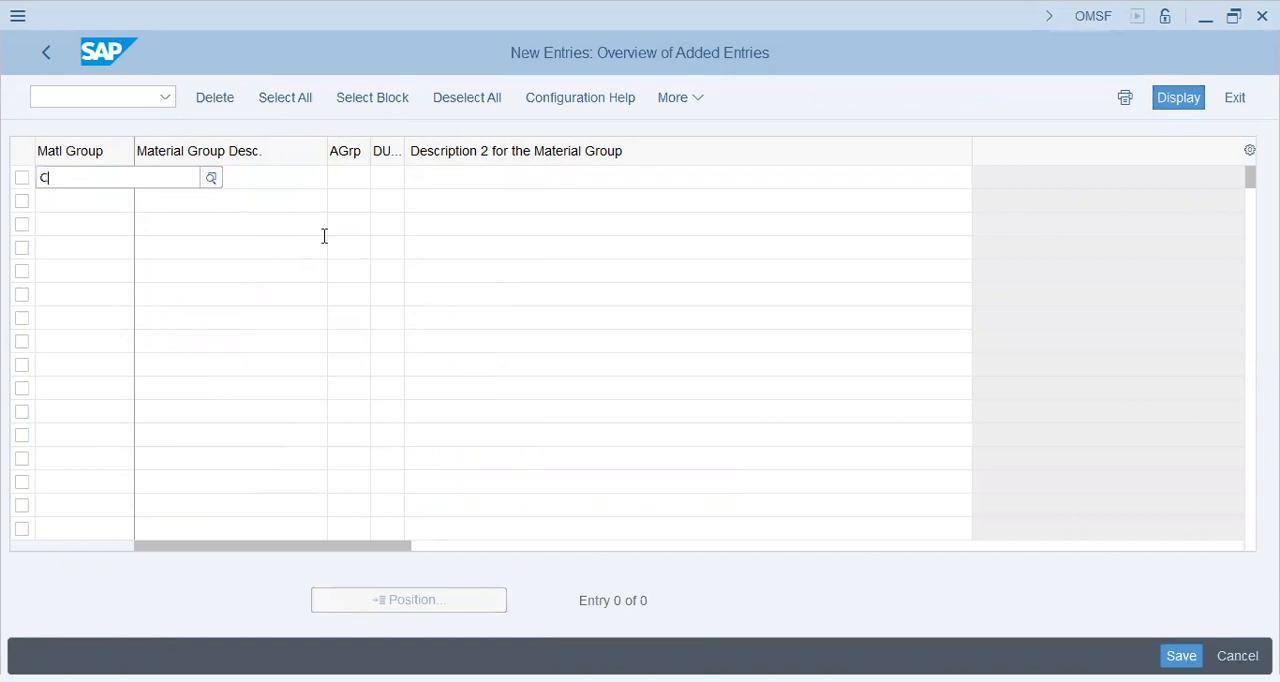
pyautogui.write('CMPRS')
pyautogui.press('Tab')
pyautogui.write('cOMPRE')
pyautogui.press('BackSpace')
pyautogui.press('BackSpace')
pyautogui.press('BackSpace')
pyautogui.press('BackSpace')
pyautogui.press('BackSpace')
pyautogui.press('BackSpace')
pyautogui.write('Compressor')
pyautogui.press('Tab')
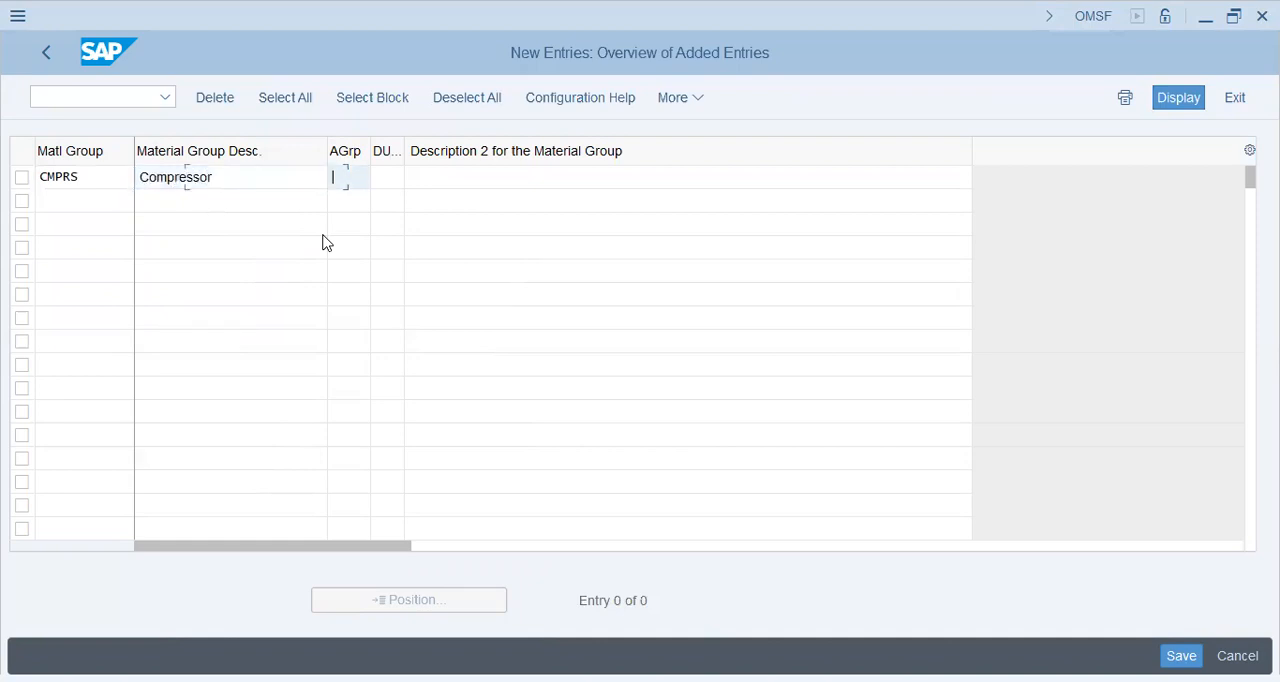
# Consult the value list for the CMPRS entry's default unit of weight, close it and enter EA.
pyautogui.click(382, 177)
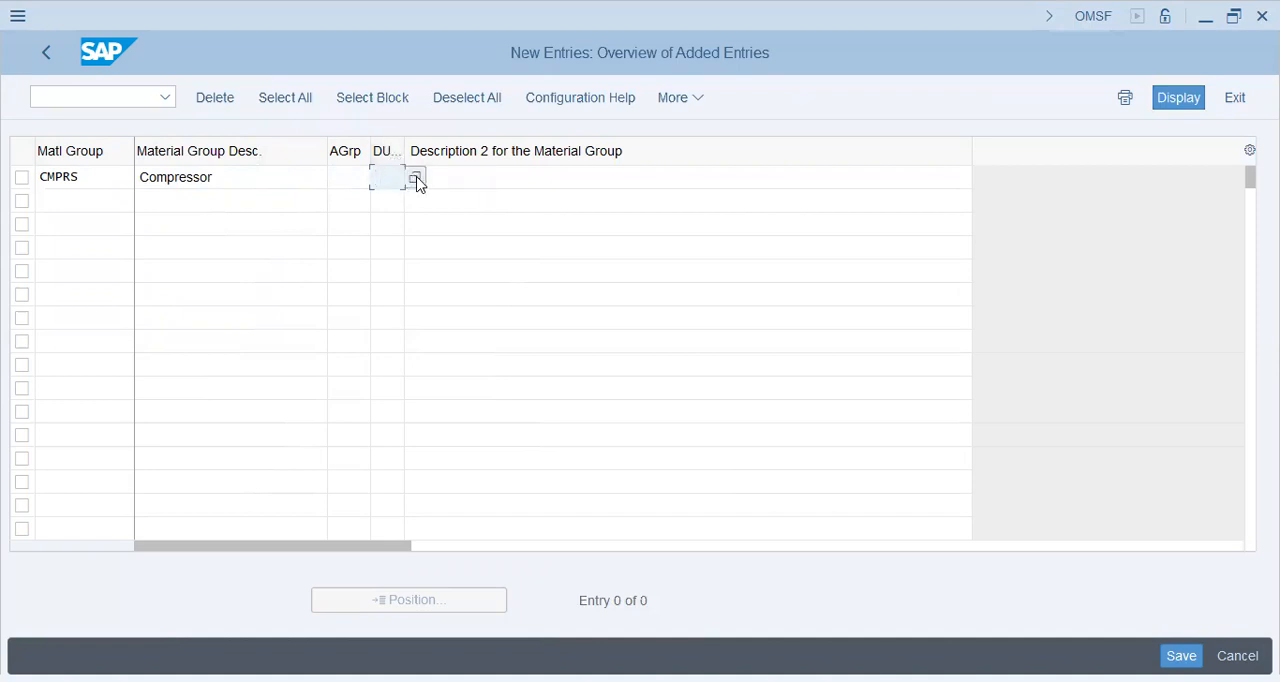
pyautogui.click(413, 180)
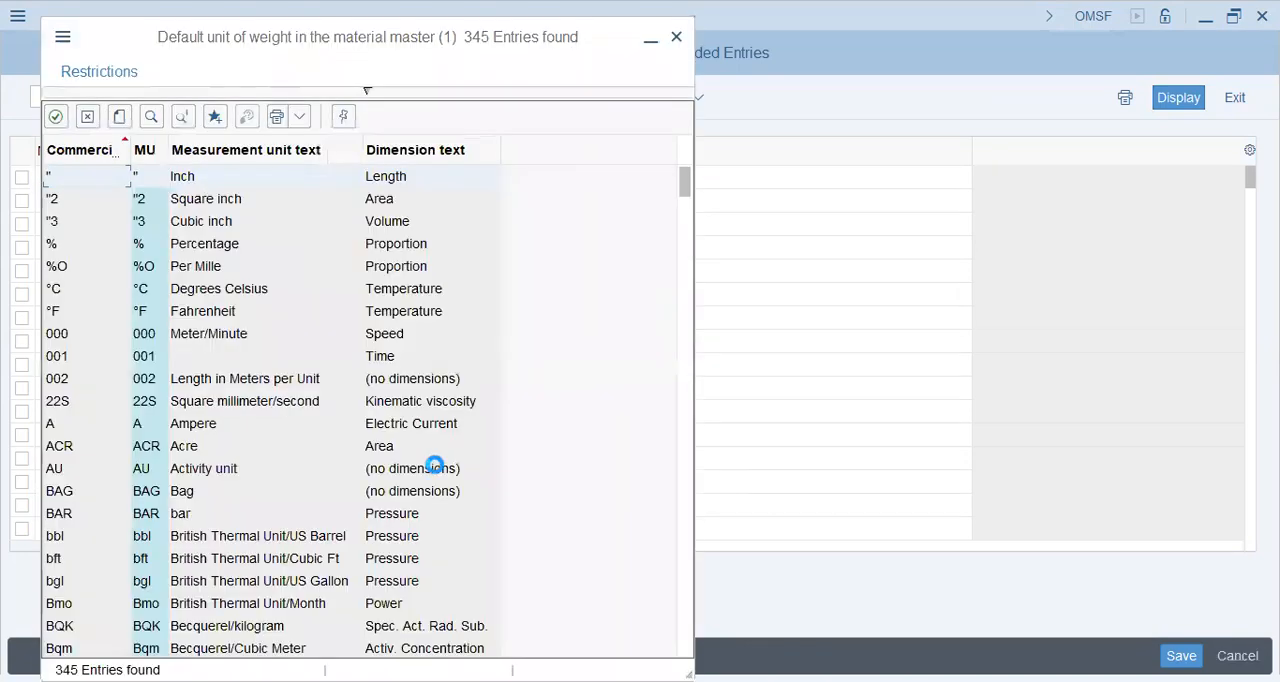
pyautogui.click(243, 202)
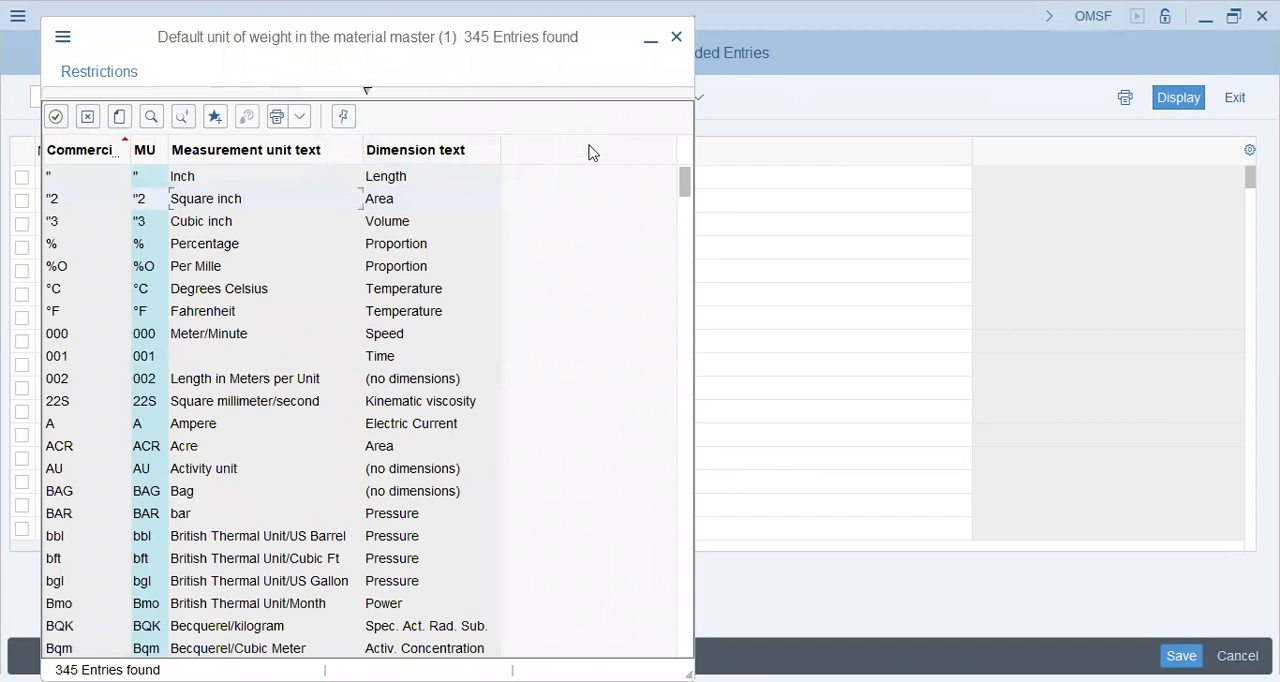
pyautogui.press('Escape')
pyautogui.write('ea')
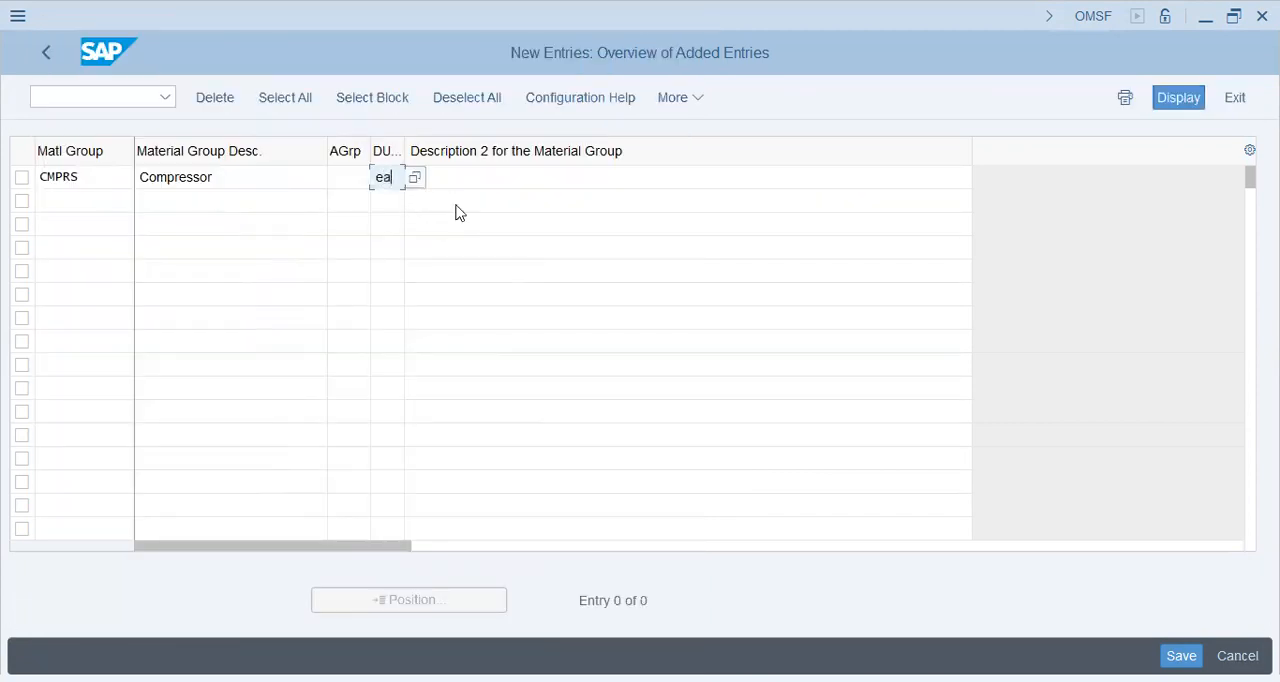
# Enter "Compressor (for manufacturing/Plant)" as description 2 of material group CMPRS and confirm the entry.
pyautogui.click(486, 177)
pyautogui.write('Compressor (')
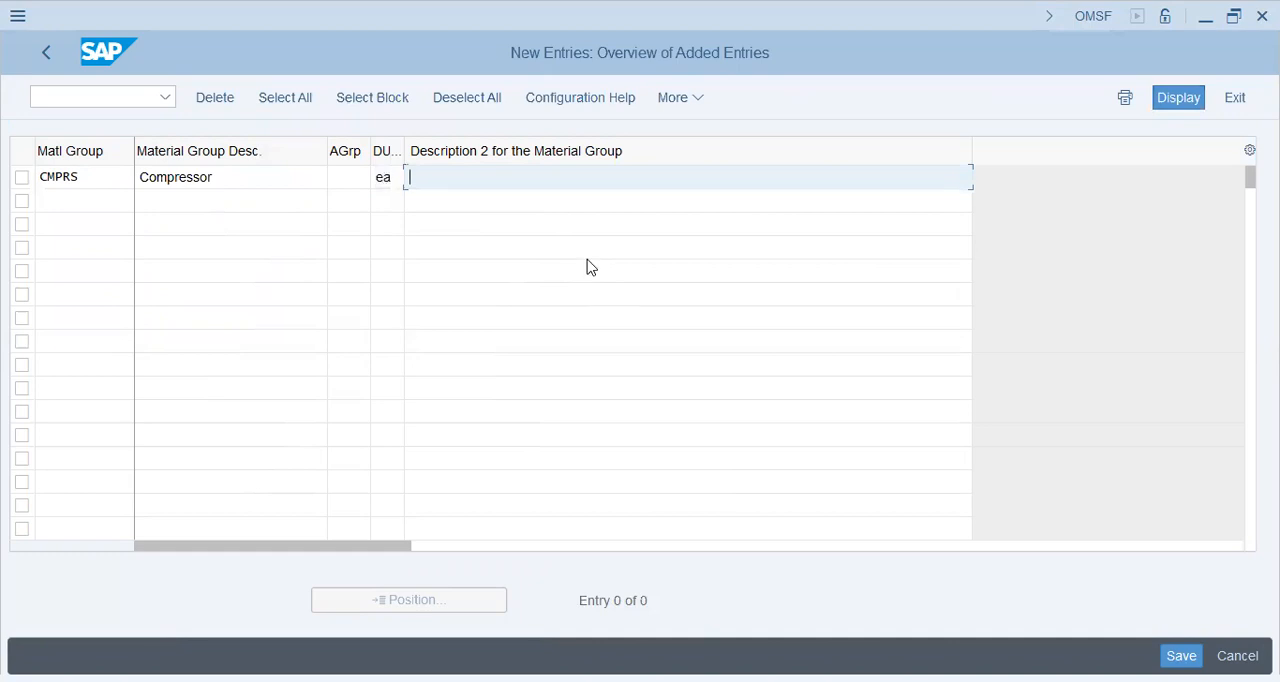
pyautogui.write('(for manufacturing/Plant)')
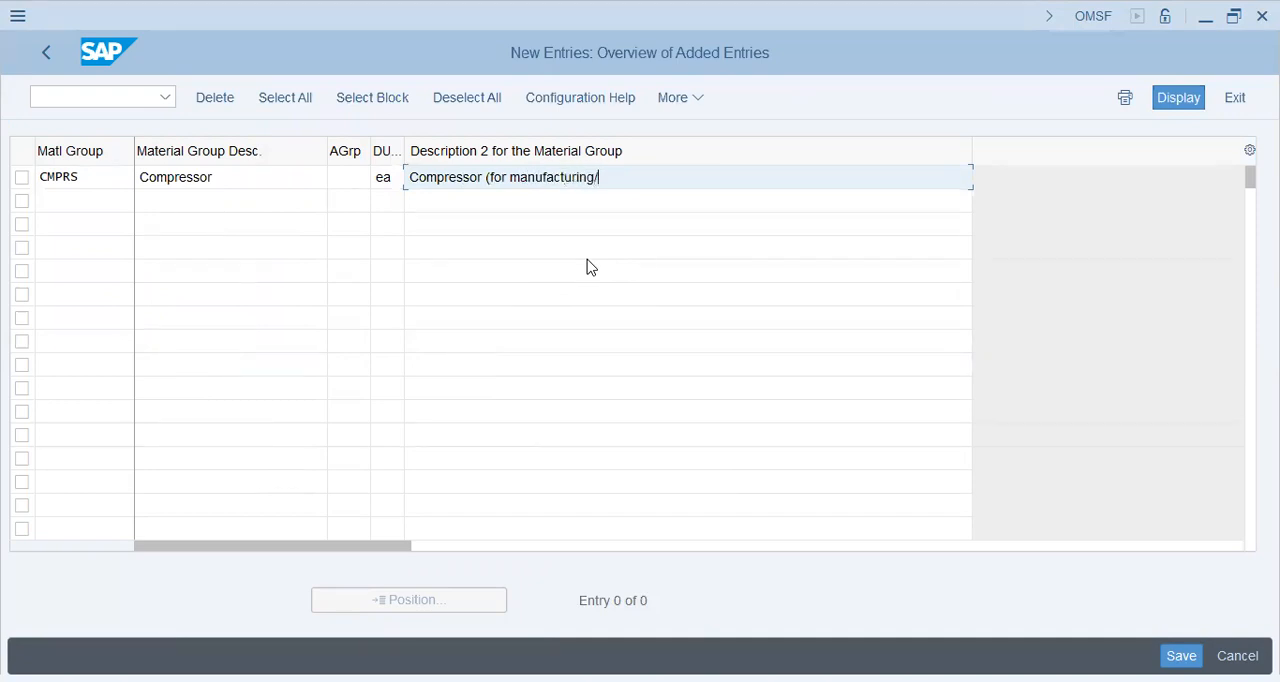
pyautogui.press('Return')
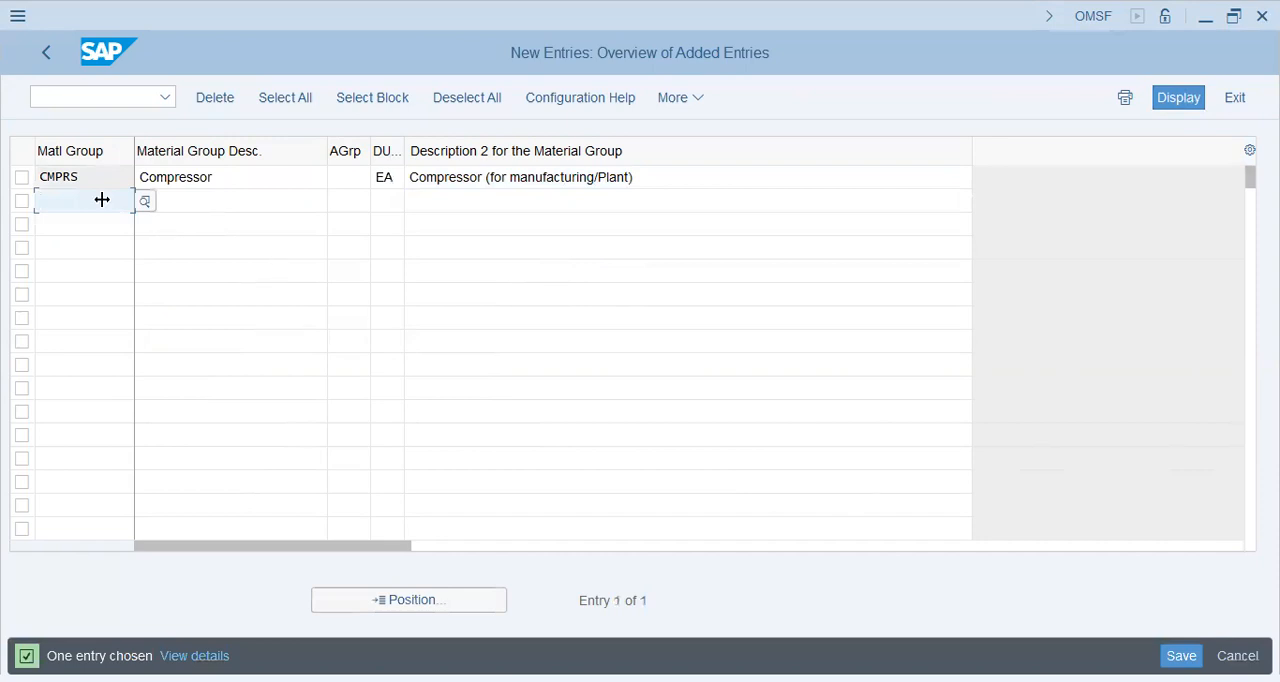
# Save the new material group CMPRS and return to the material groups overview.
pyautogui.click(79, 178)
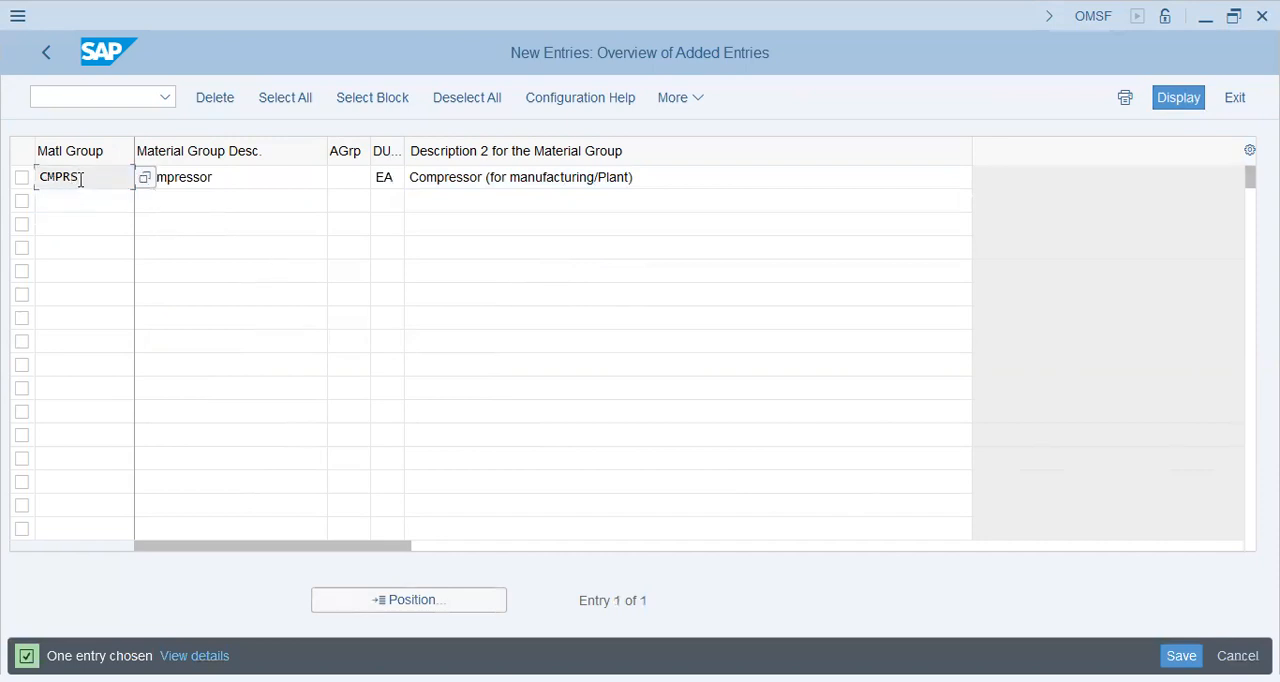
pyautogui.hotkey('ctrl', 's')
pyautogui.click(424, 434)
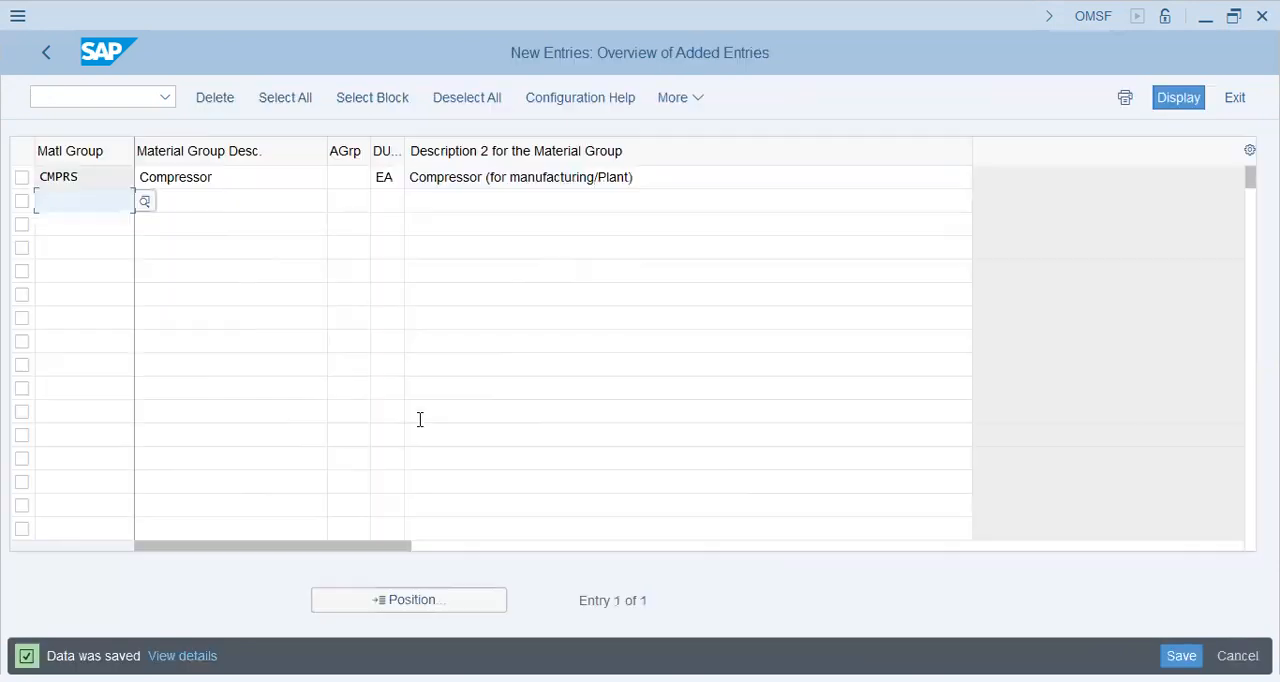
pyautogui.click(46, 52)
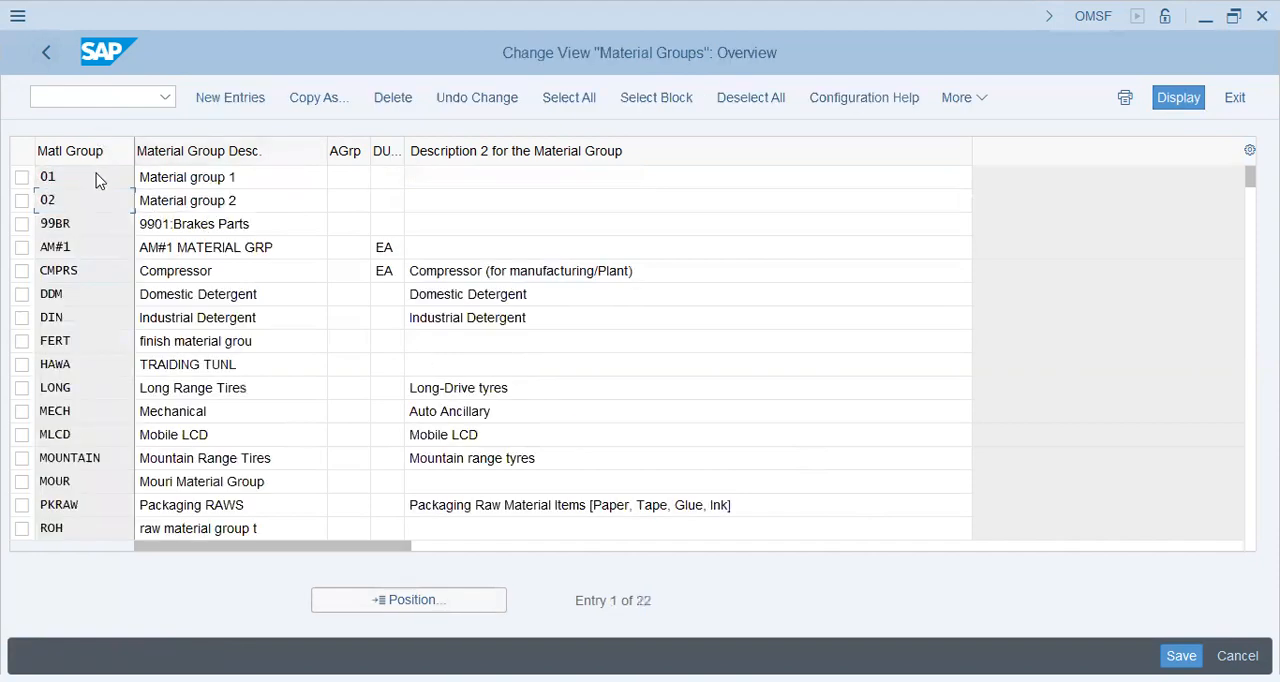
# Examine the material group list, comparing the code, description and description 2 of the CMPRS entry.
pyautogui.click(210, 177)
pyautogui.moveTo(237, 177); pyautogui.dragTo(75, 177)
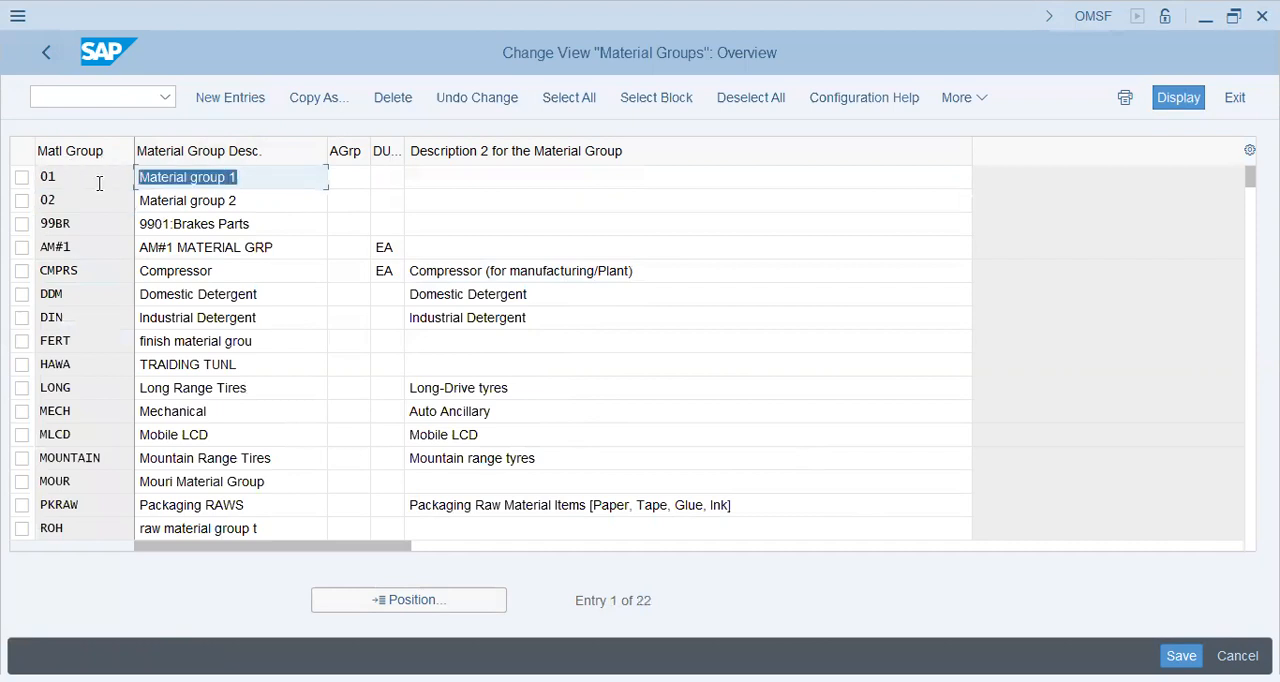
pyautogui.click(251, 178)
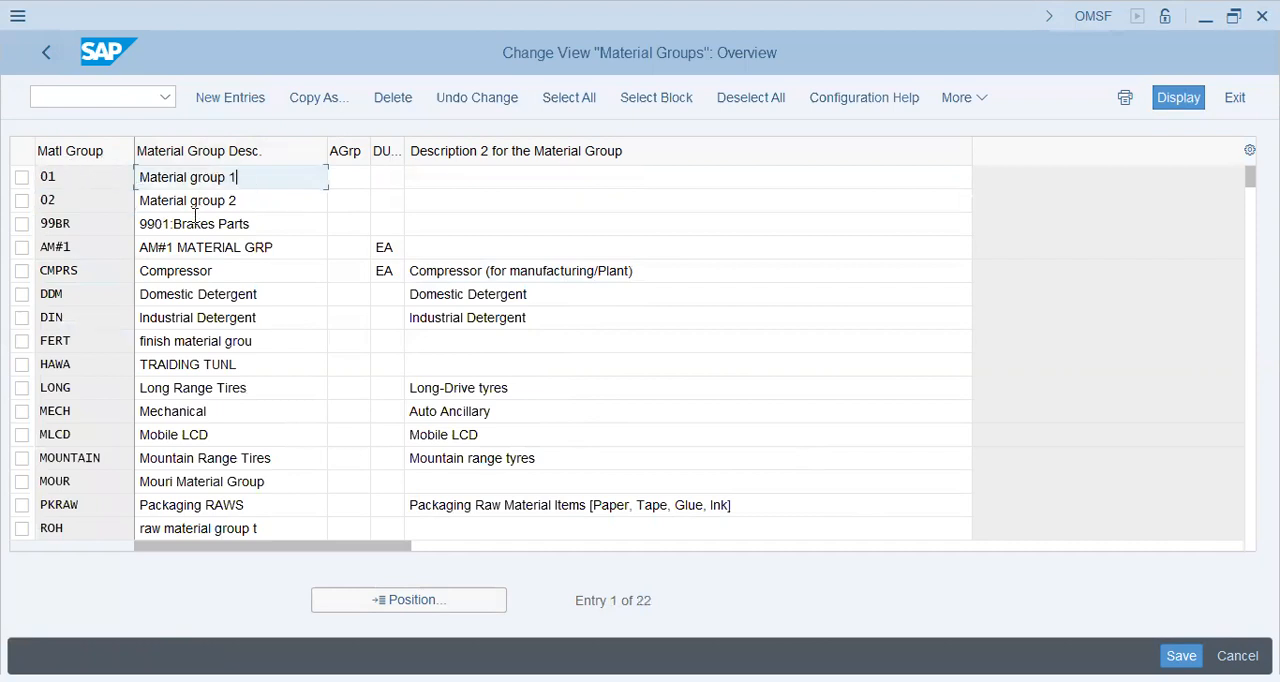
pyautogui.click(229, 268)
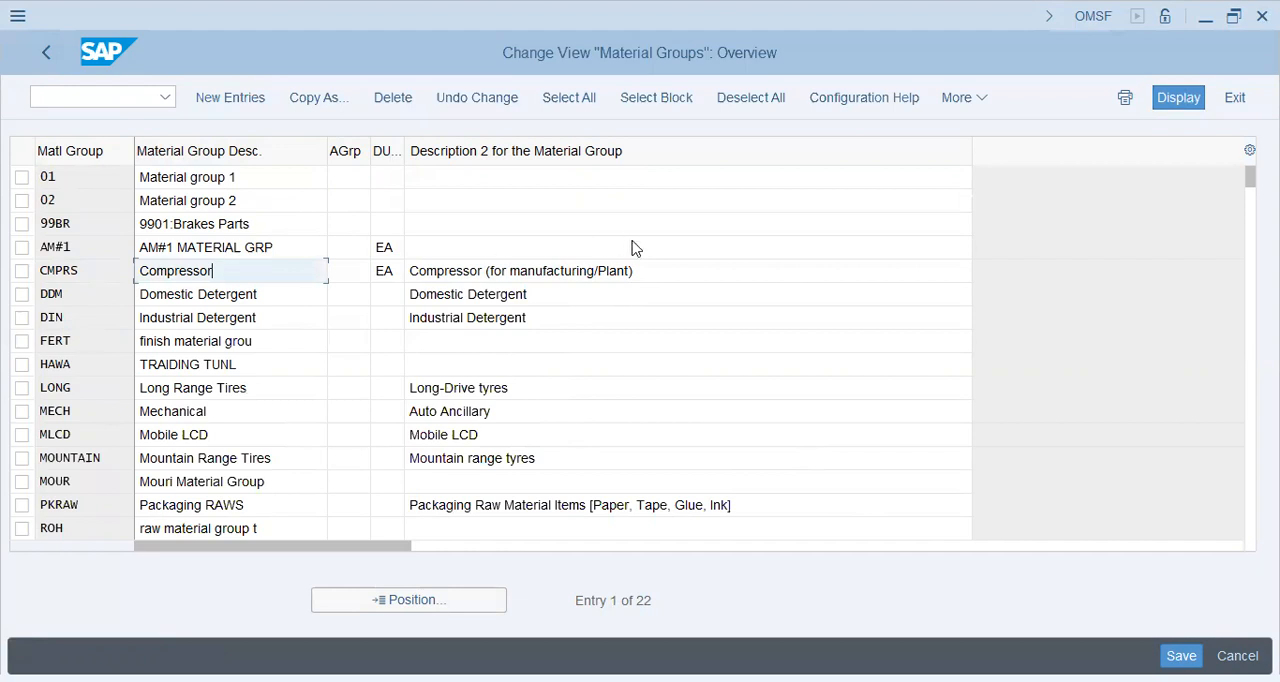
pyautogui.moveTo(654, 274); pyautogui.dragTo(315, 360)
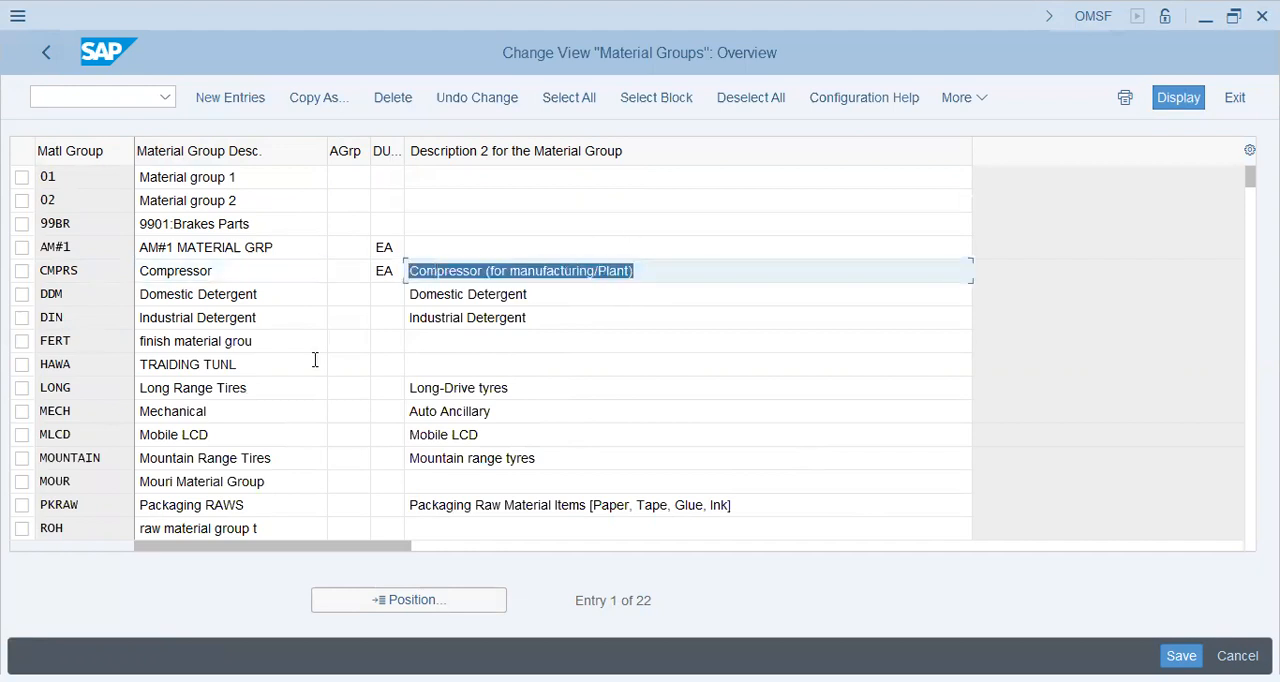
pyautogui.click(683, 271)
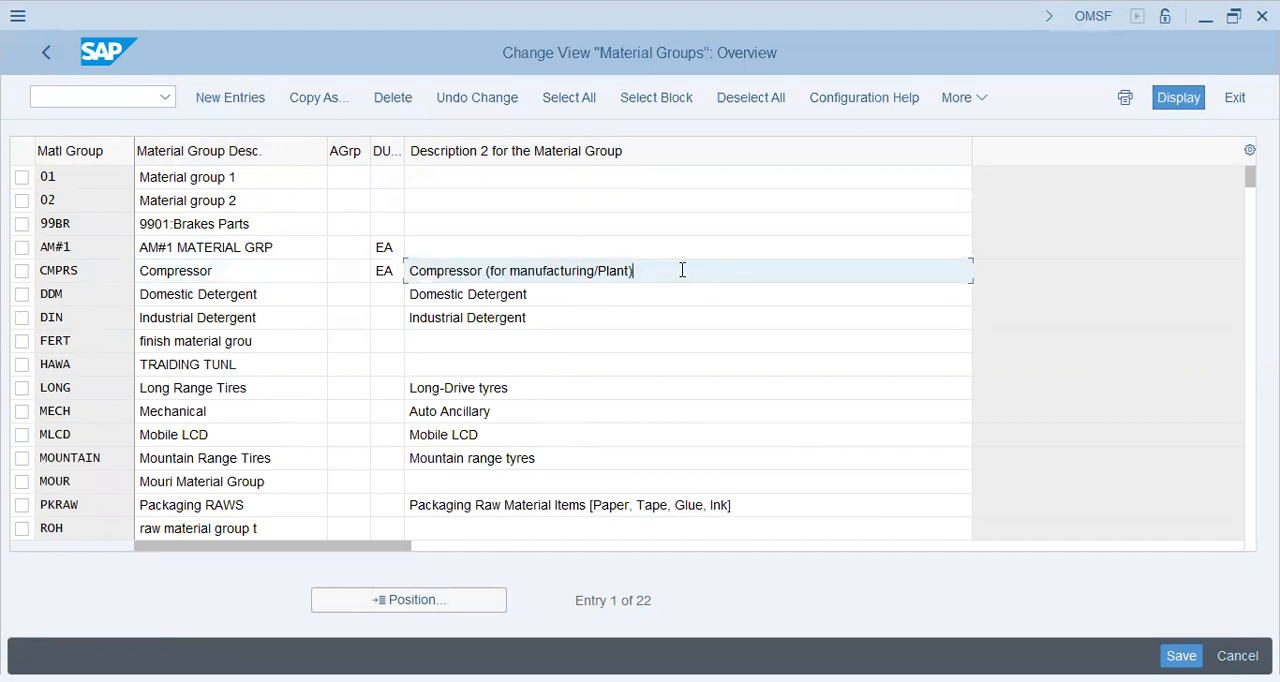
pyautogui.doubleClick(106, 271)
pyautogui.moveTo(669, 271); pyautogui.dragTo(194, 171)
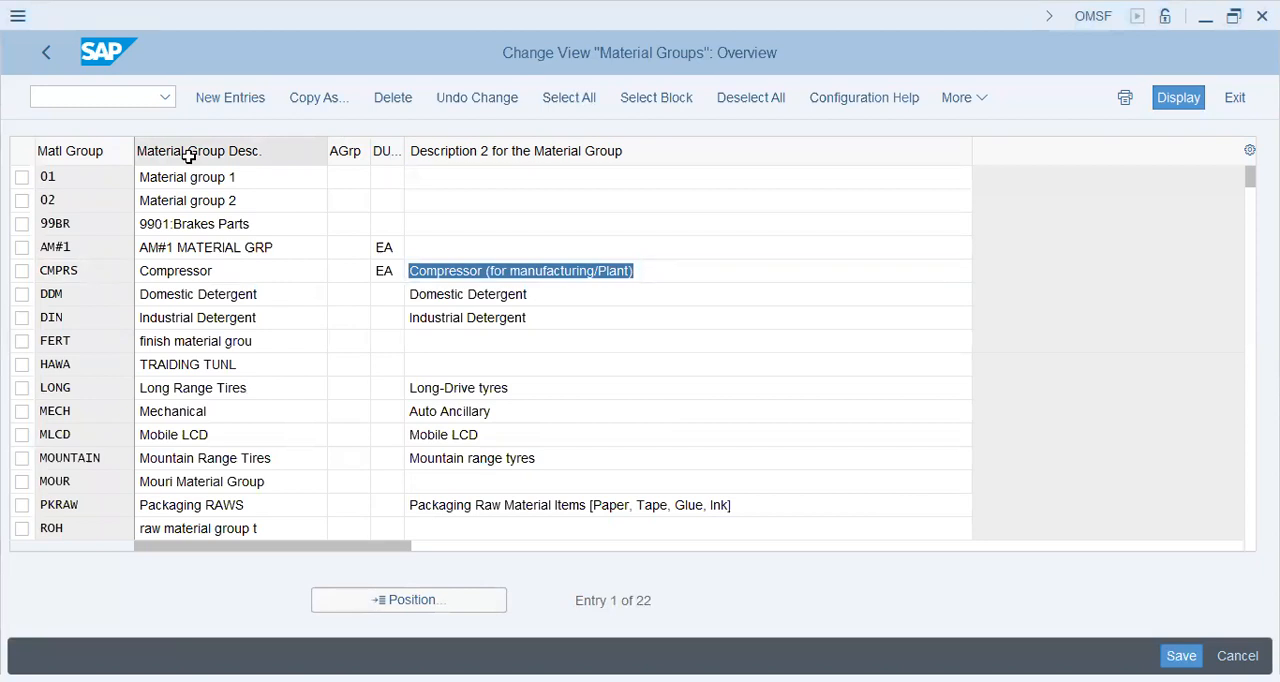
# Leave the material groups overview and collapse Settings for Key Fields in the IMG structure.
pyautogui.click(46, 52)
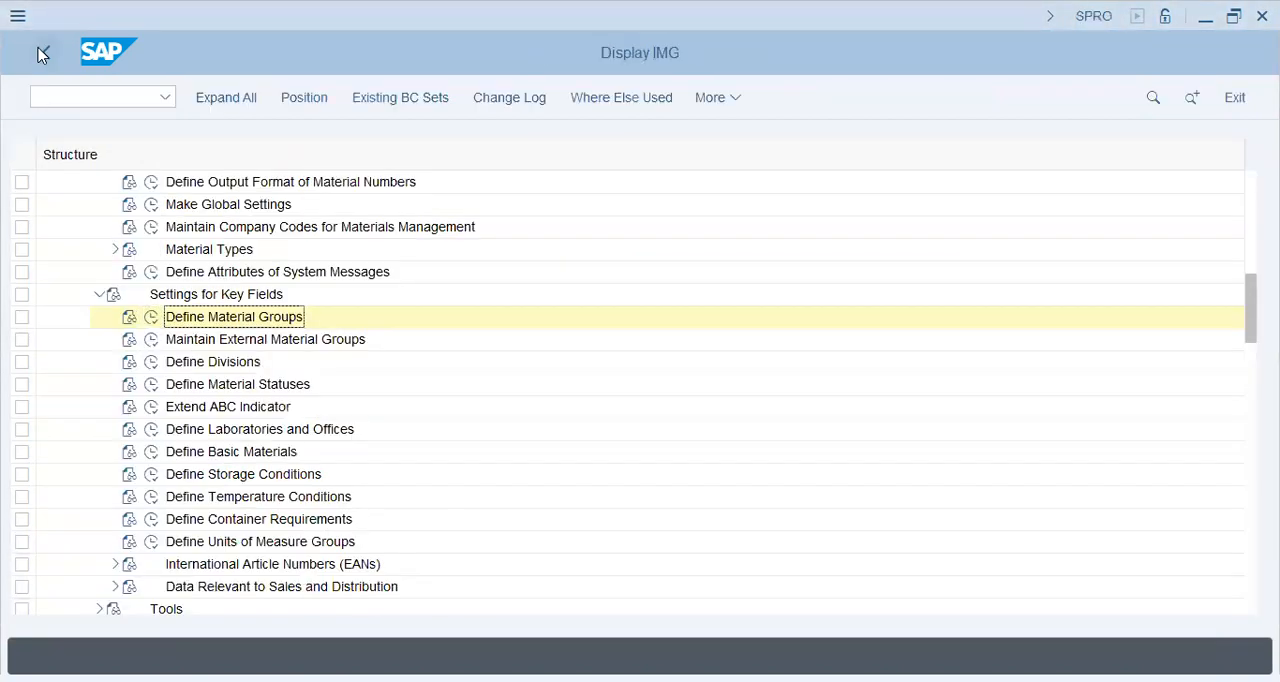
pyautogui.click(100, 296)
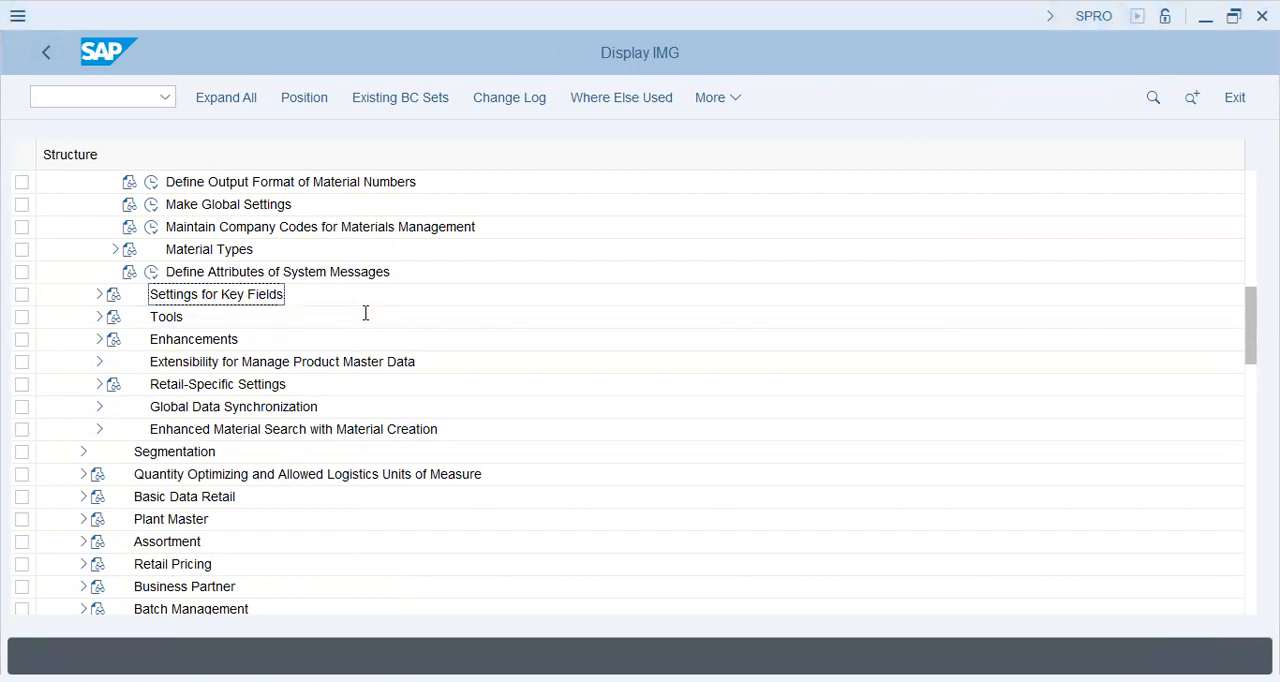
# Expand Material Types under the material master Basic Settings and open Define Number Ranges for Each Material Type.
pyautogui.scroll(2, 330, 320)
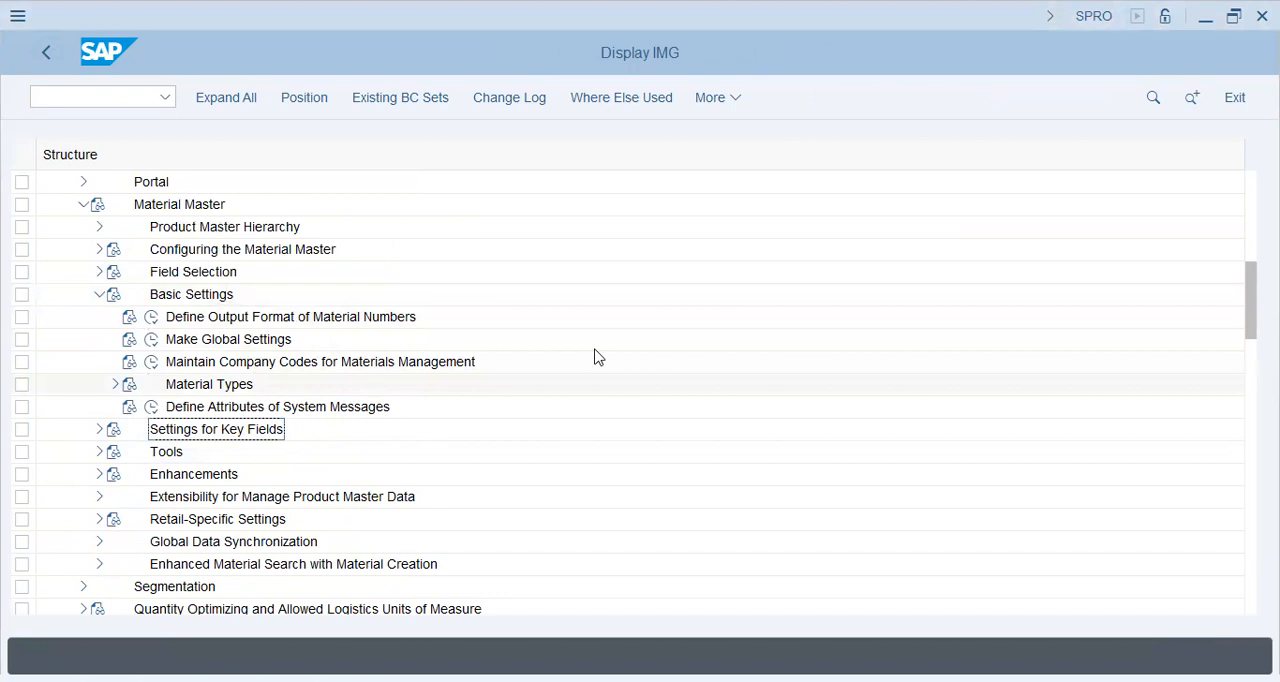
pyautogui.click(115, 385)
pyautogui.click(296, 409)
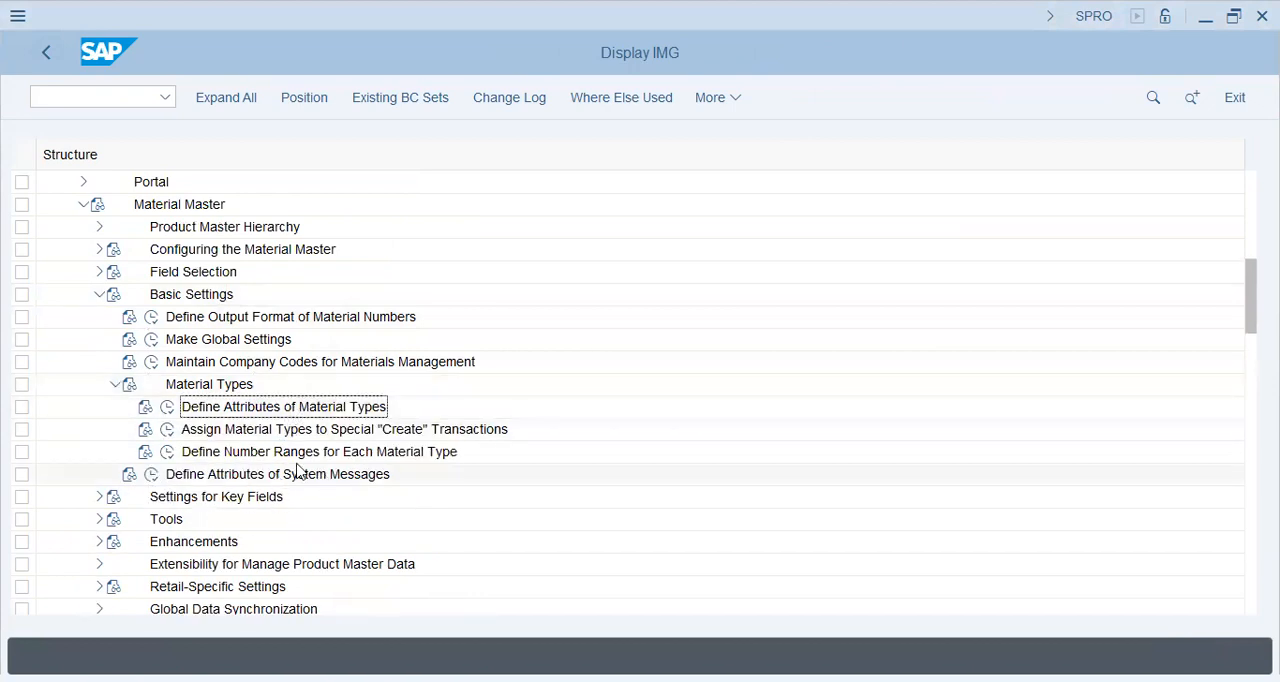
pyautogui.click(258, 432)
pyautogui.click(342, 454)
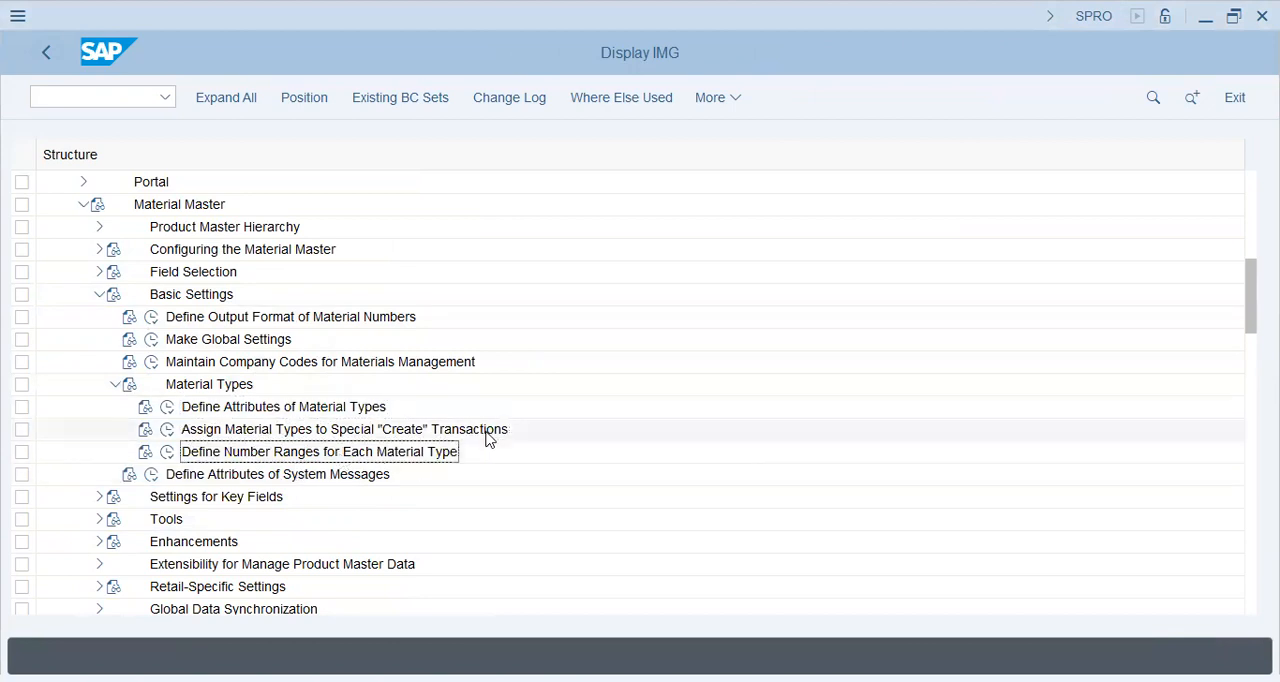
pyautogui.click(167, 453)
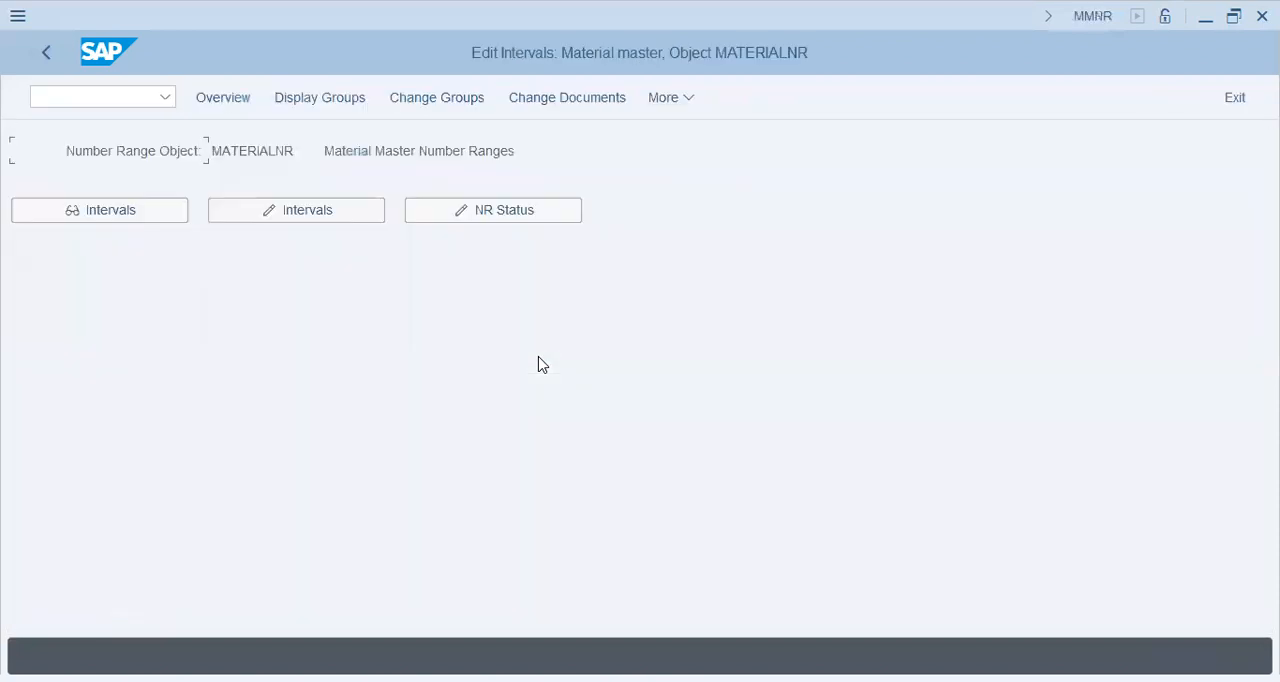
# Open the material number range intervals for maintenance and examine the limits and number status of interval 09.
pyautogui.click(346, 218)
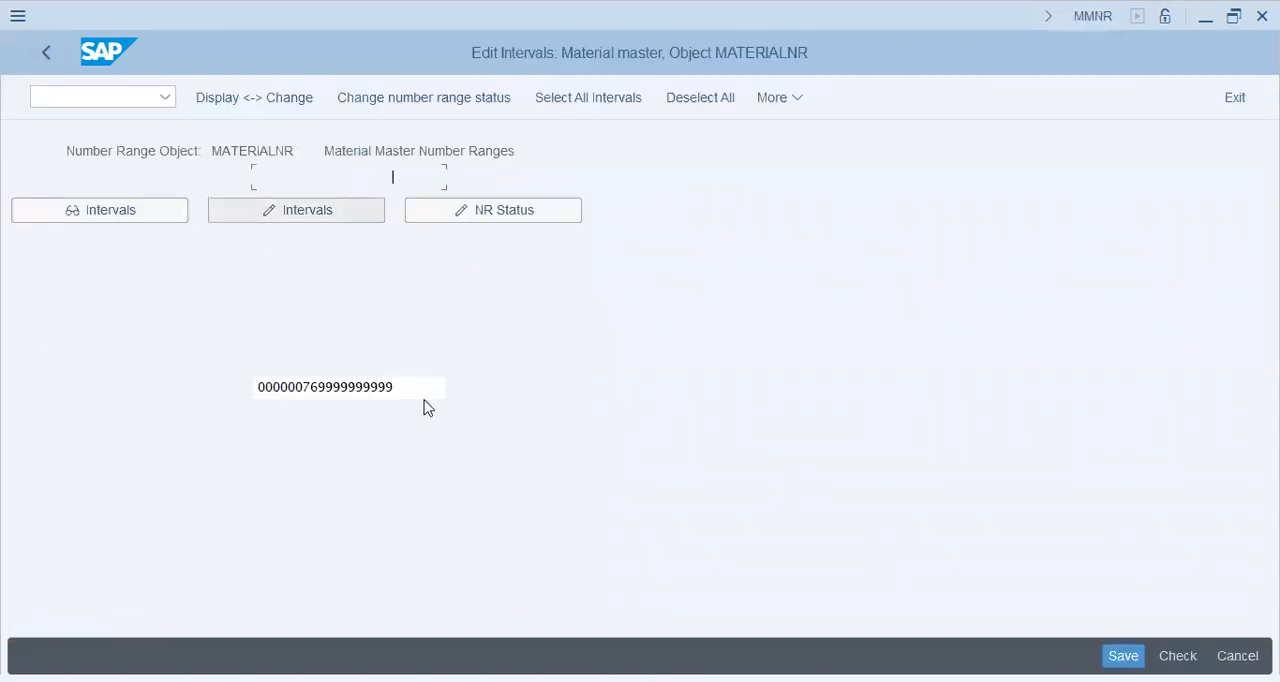
pyautogui.click(365, 198)
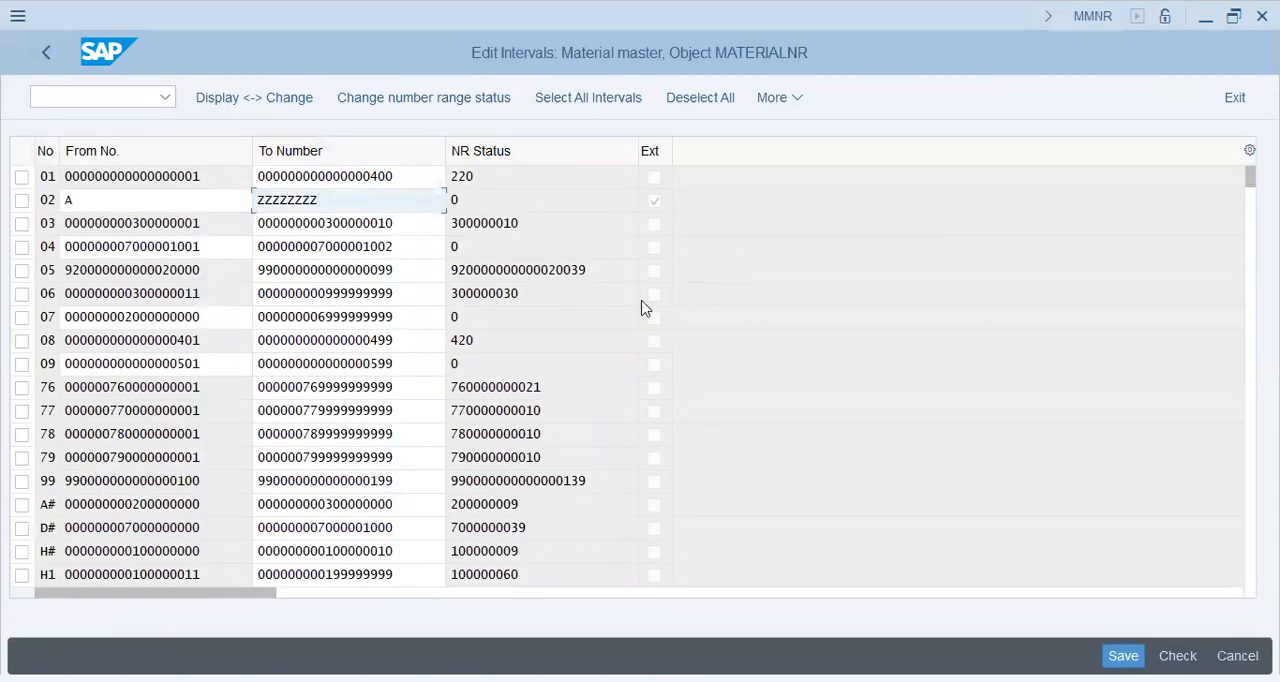
pyautogui.doubleClick(418, 364)
pyautogui.click(204, 359)
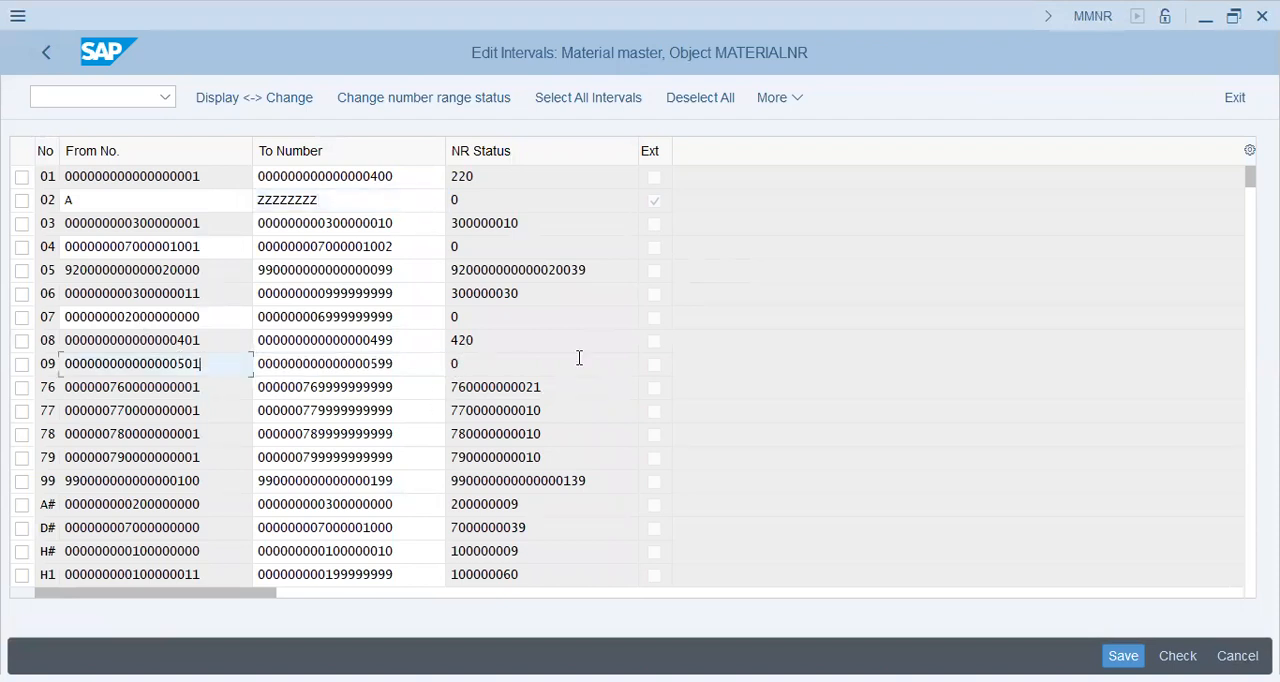
pyautogui.click(503, 361)
pyautogui.click(403, 368)
pyautogui.click(405, 388)
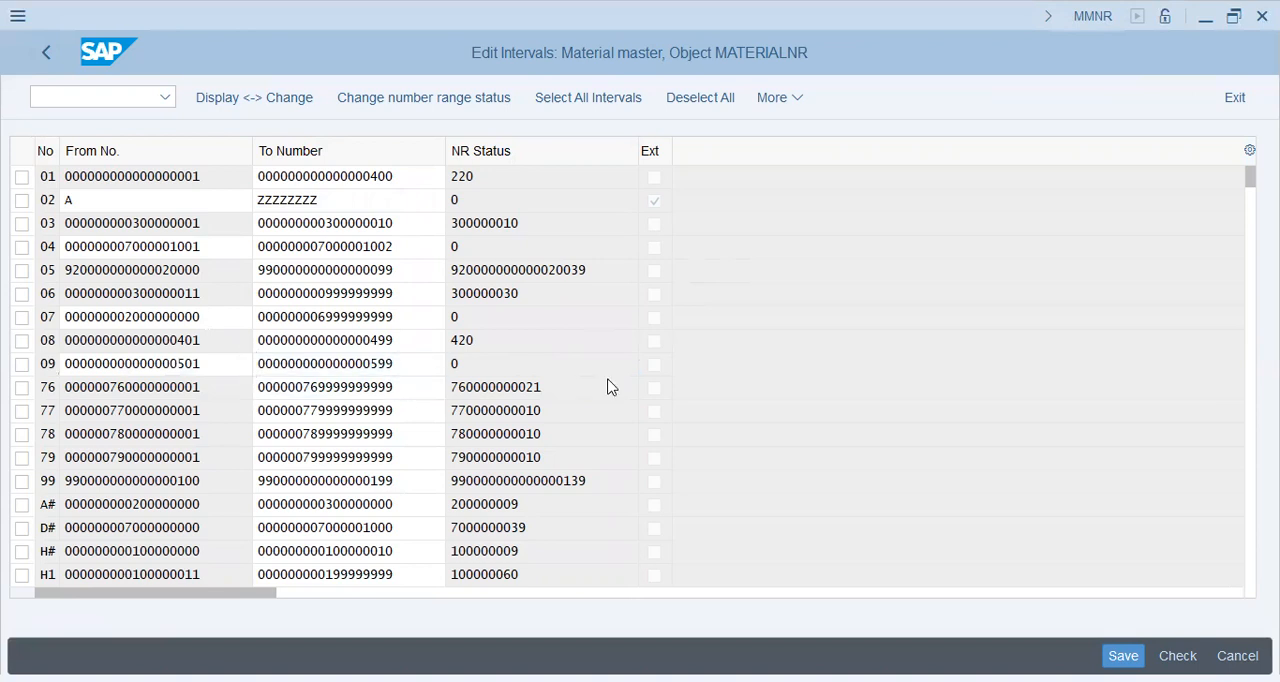
# Examine the limits and status of intervals X1 and X2 at the end of the list, then leave the interval list.
pyautogui.scroll(-6, 610, 388)
pyautogui.click(424, 201)
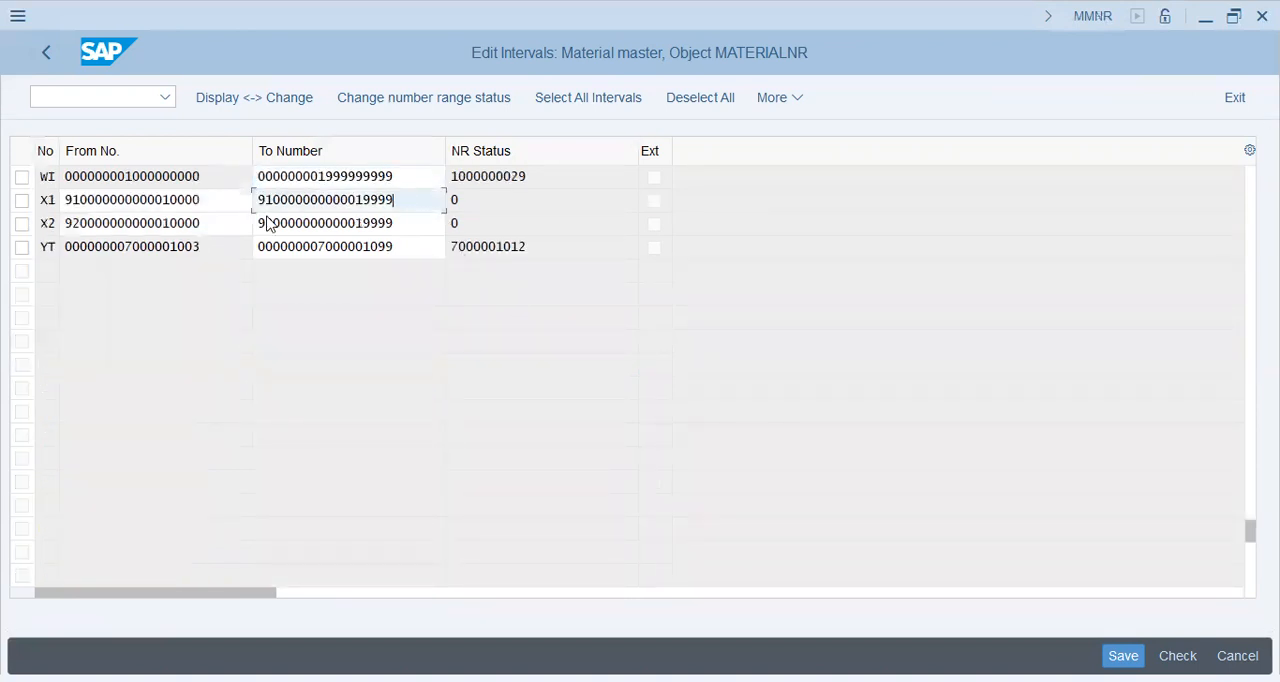
pyautogui.click(240, 195)
pyautogui.click(420, 203)
pyautogui.click(437, 221)
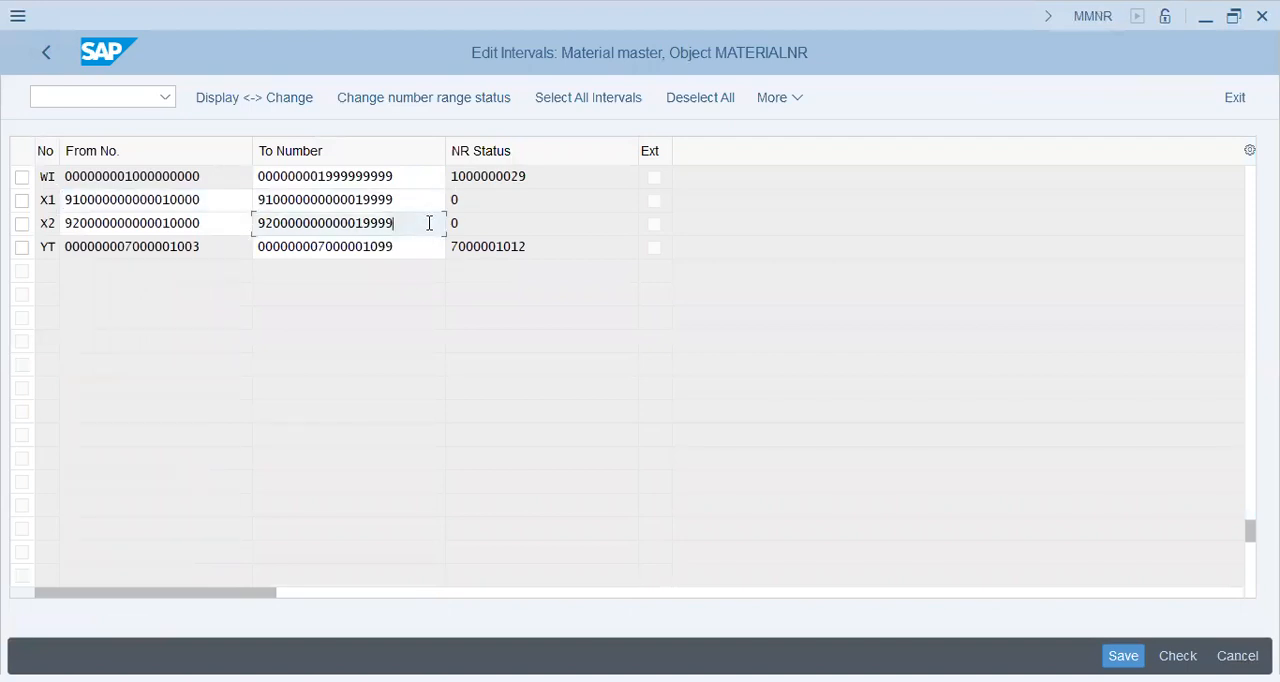
pyautogui.click(462, 227)
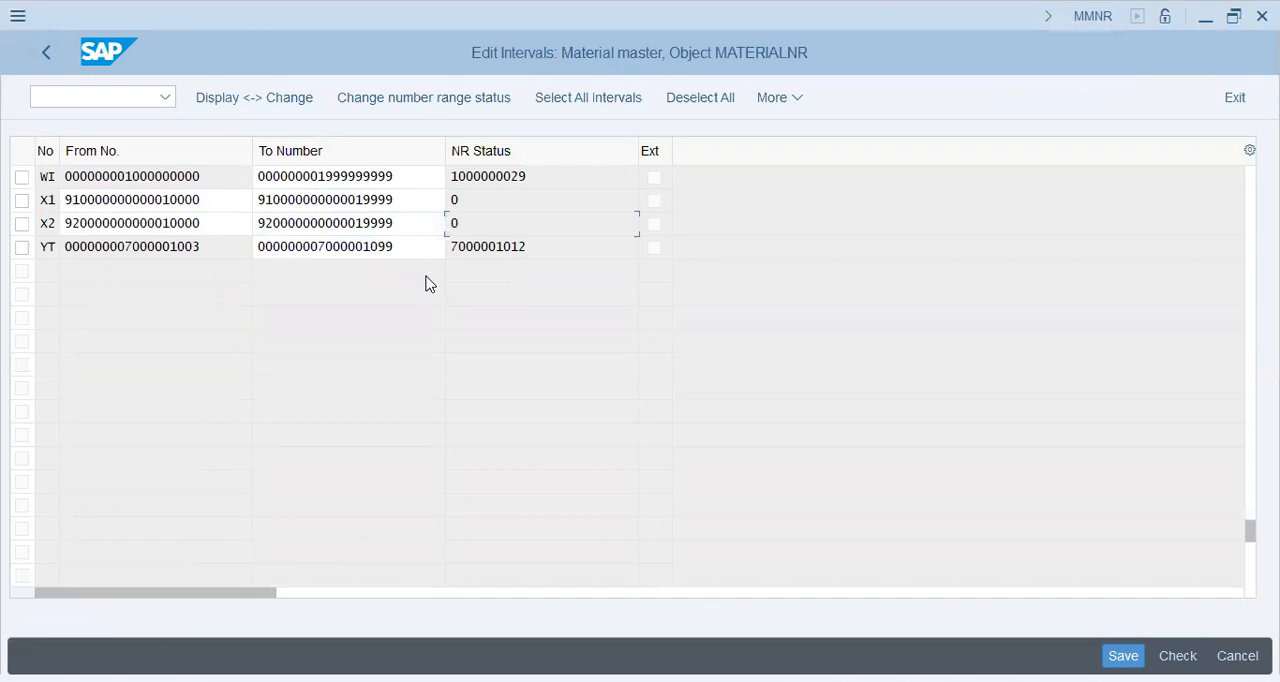
pyautogui.scroll(2, 426, 272)
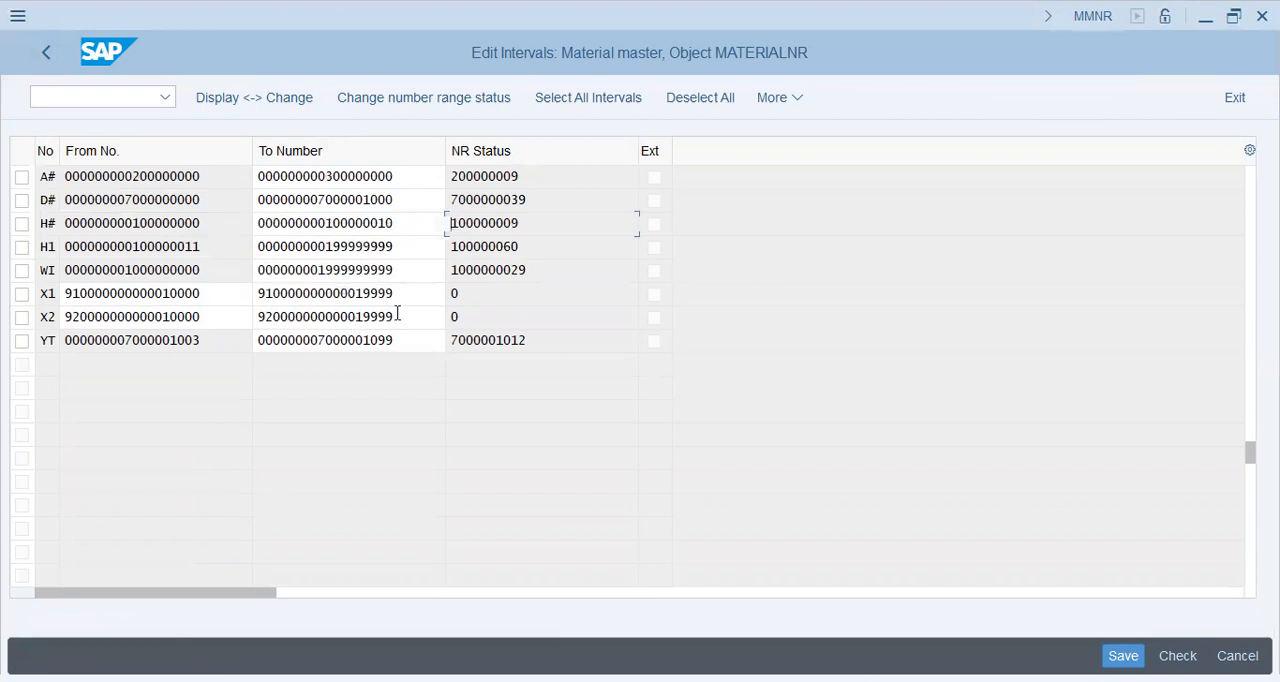
pyautogui.doubleClick(398, 316)
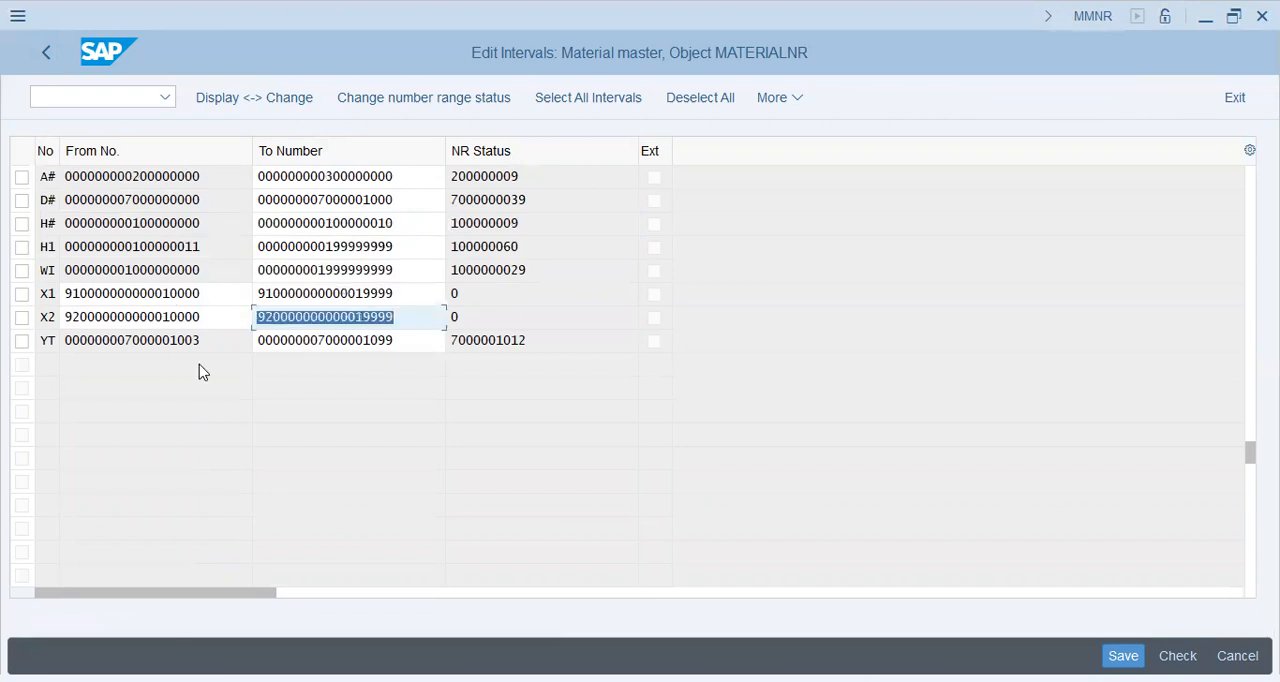
pyautogui.click(48, 57)
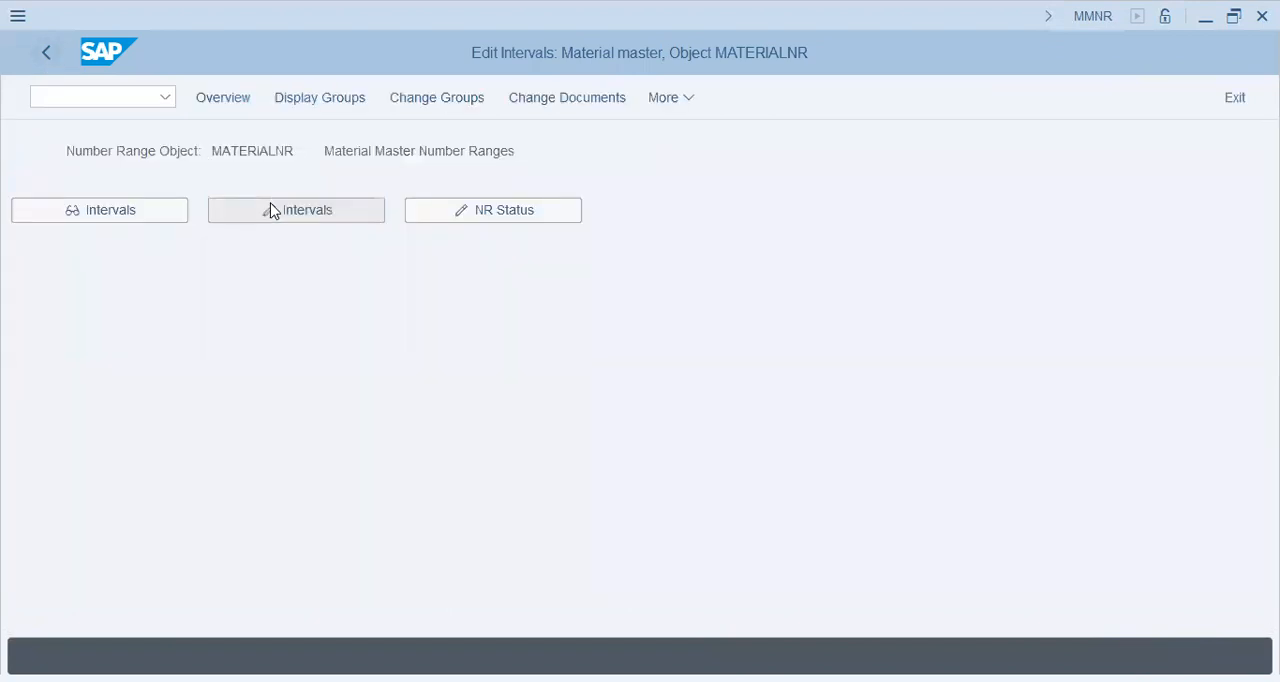
# Reopen the intervals for maintenance and examine interval 02's from and to values, number status and external flag.
pyautogui.click(272, 210)
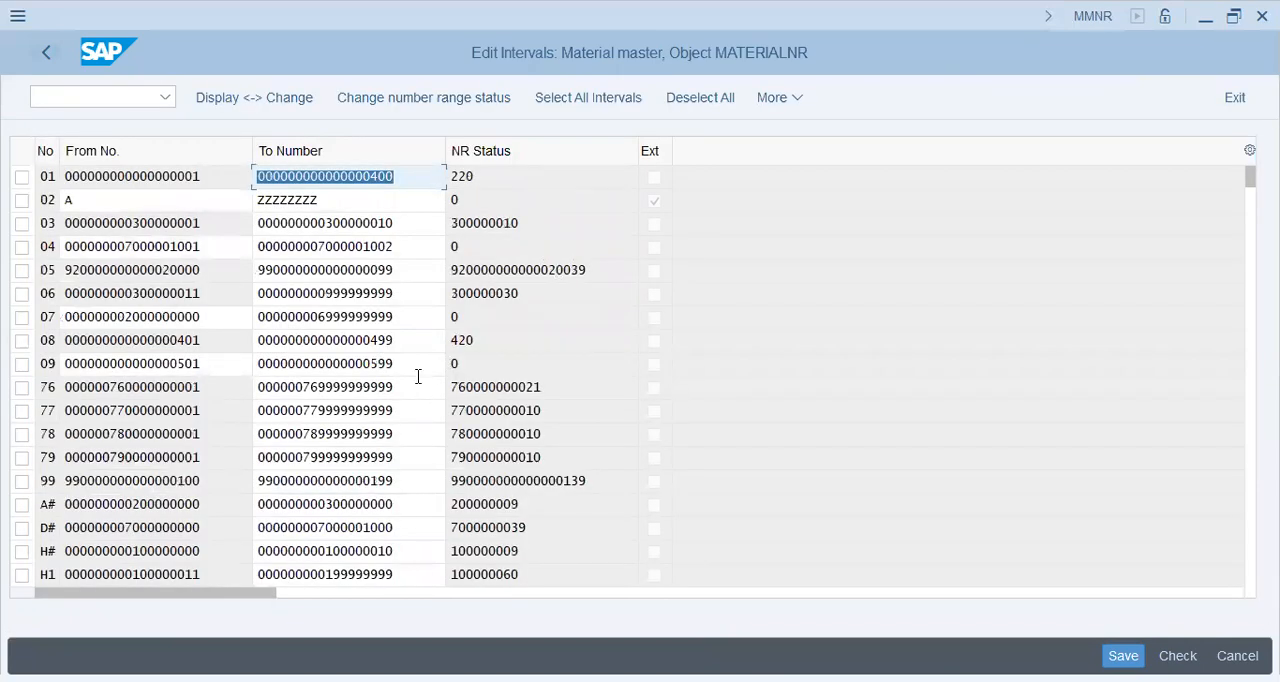
pyautogui.click(420, 376)
pyautogui.doubleClick(420, 376)
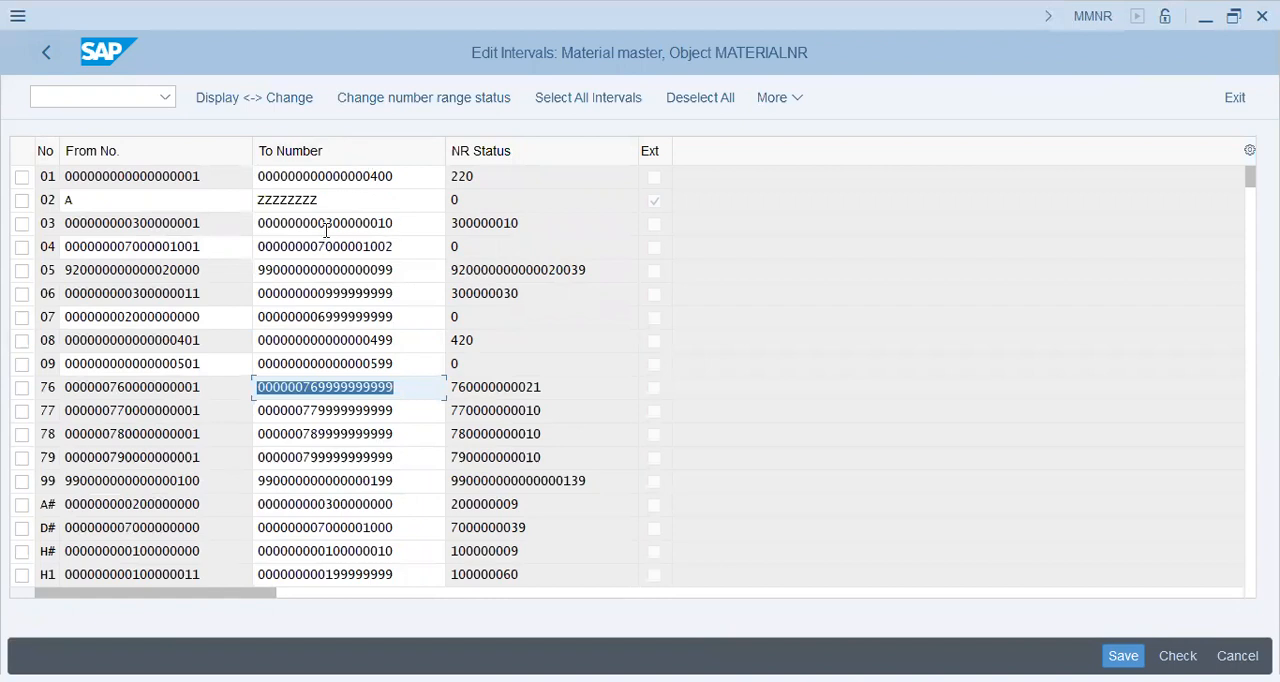
pyautogui.click(360, 206)
pyautogui.click(151, 200)
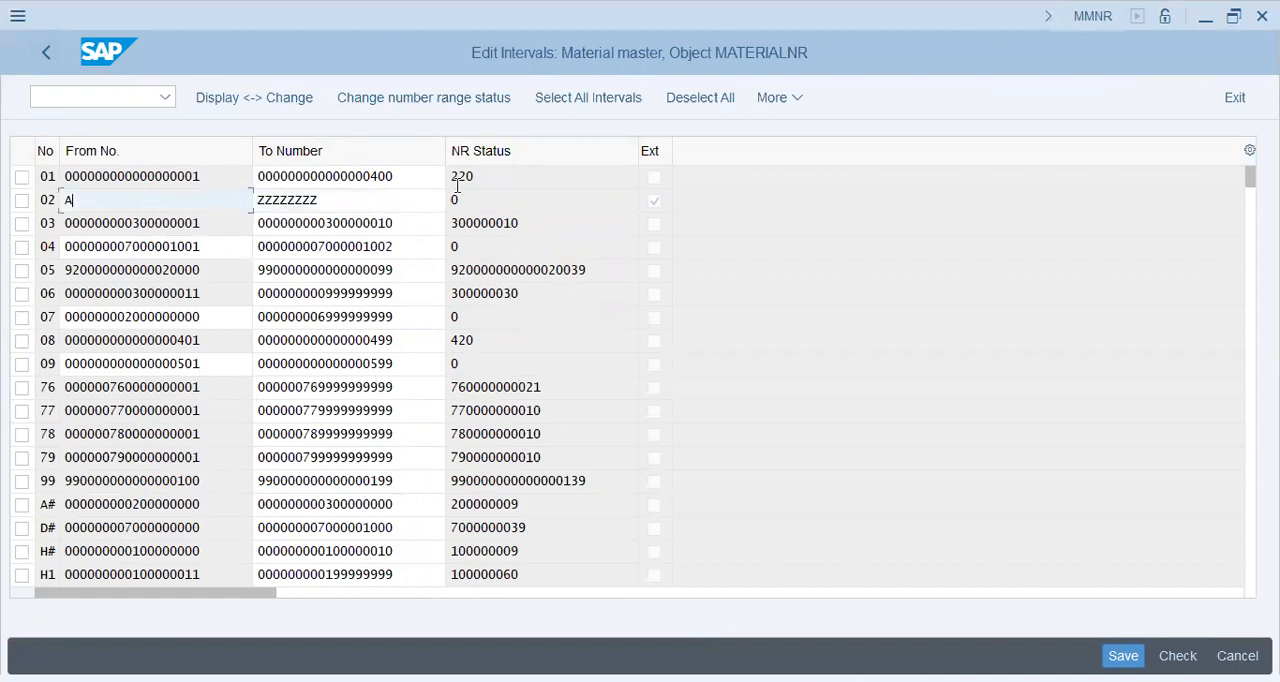
pyautogui.click(499, 199)
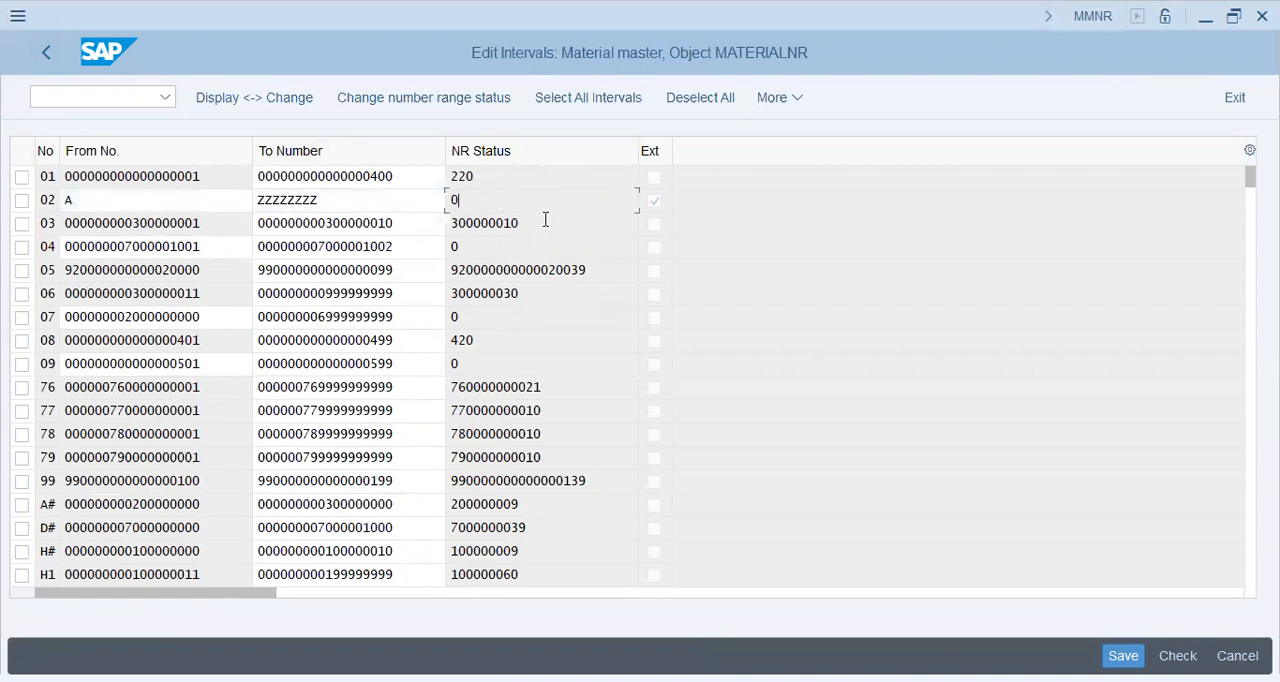
pyautogui.doubleClick(360, 204)
pyautogui.click(331, 203)
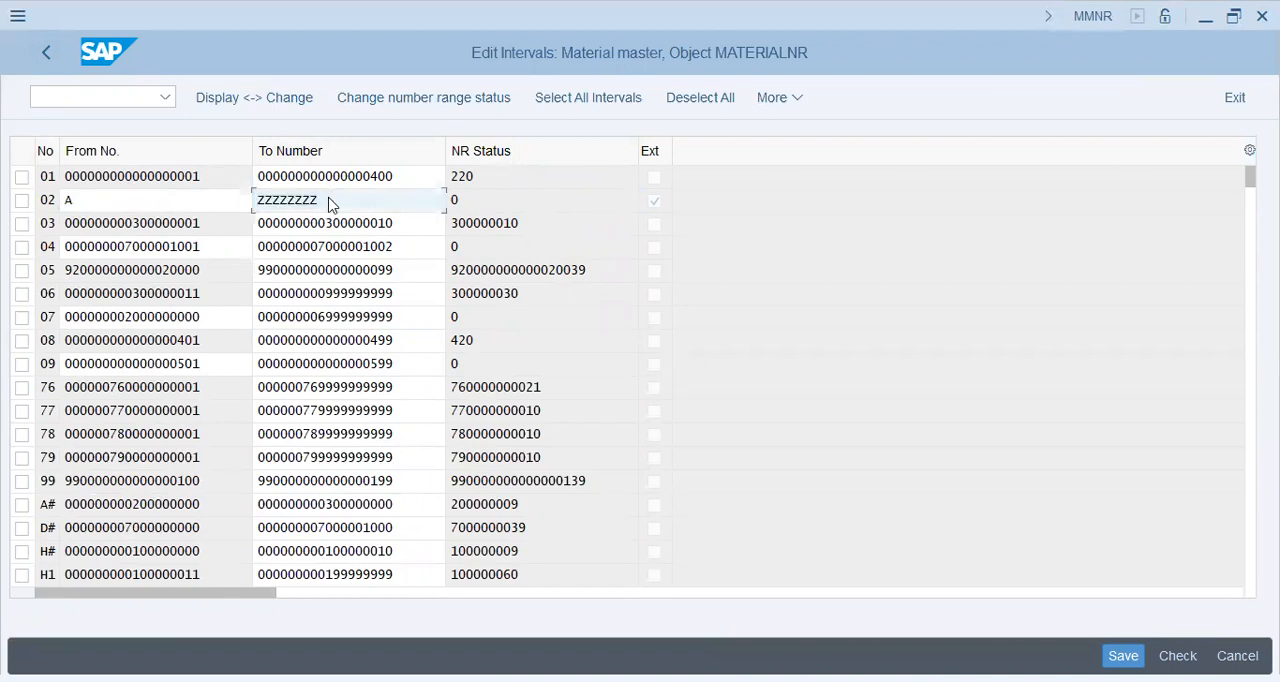
pyautogui.click(156, 198)
pyautogui.click(347, 204)
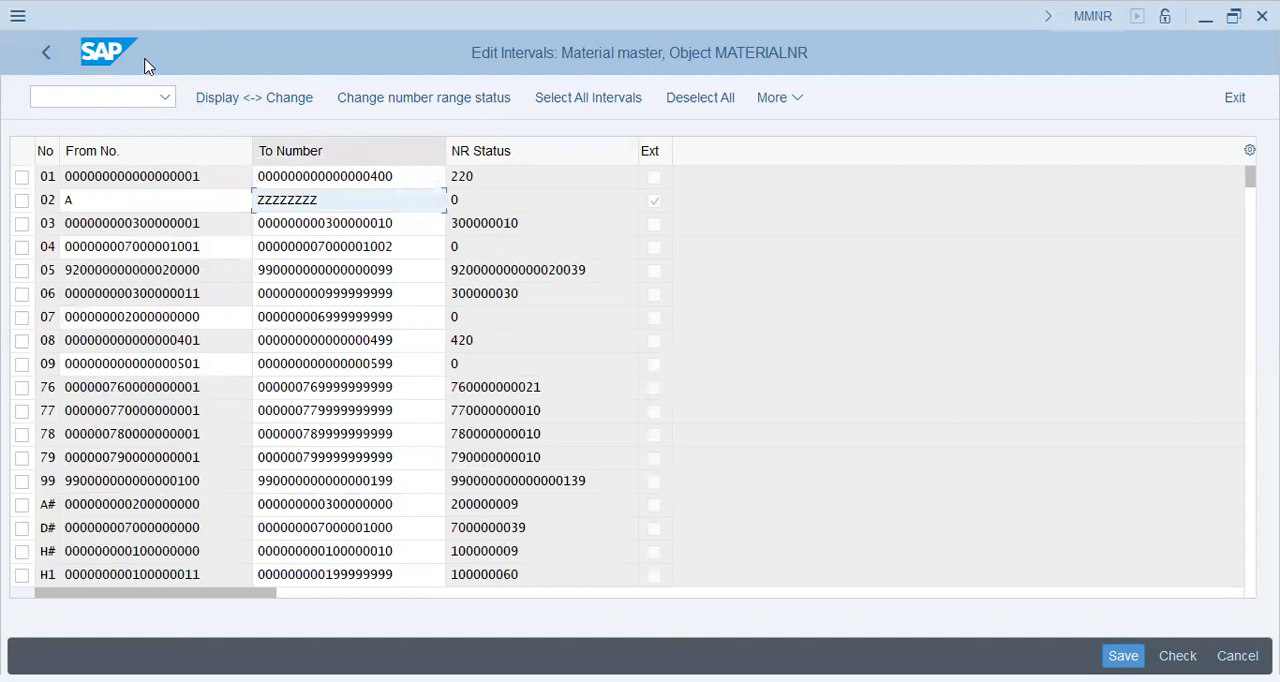
pyautogui.hotkey('alt', 'Tab')
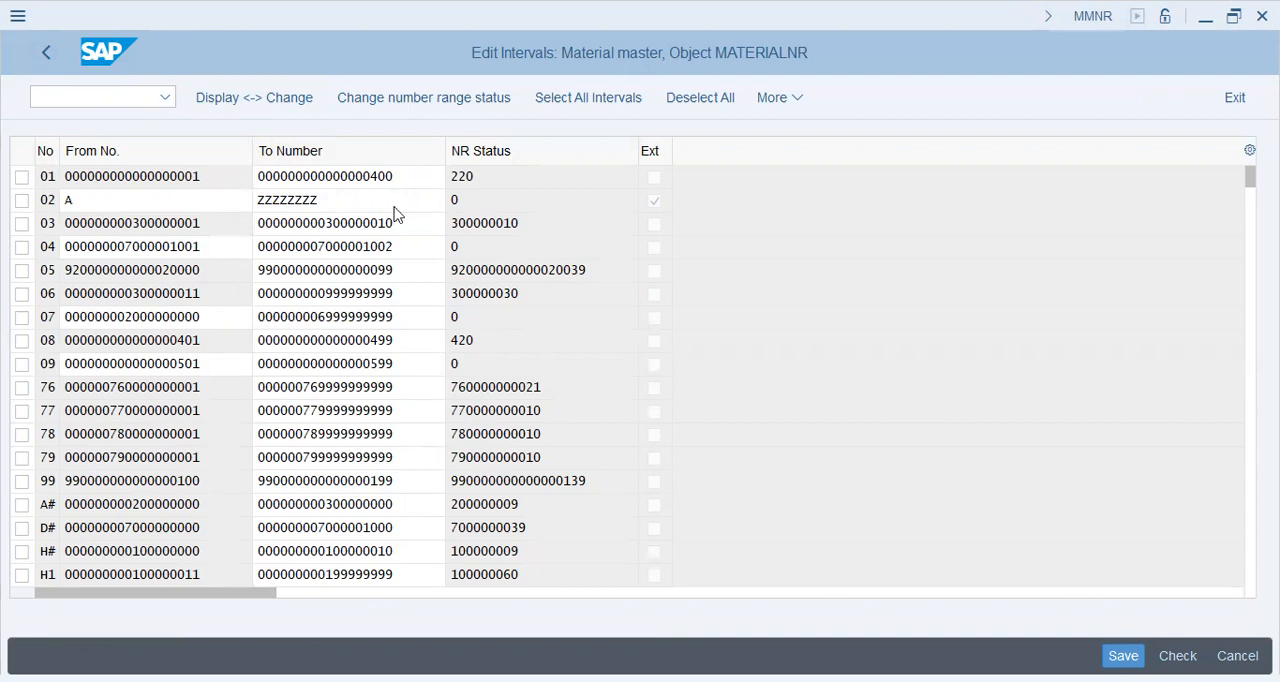
# Reload the interval list, review interval 09 as the range for the material type, and return to the MATERIALNR start screen.
pyautogui.click(45, 58)
pyautogui.click(290, 210)
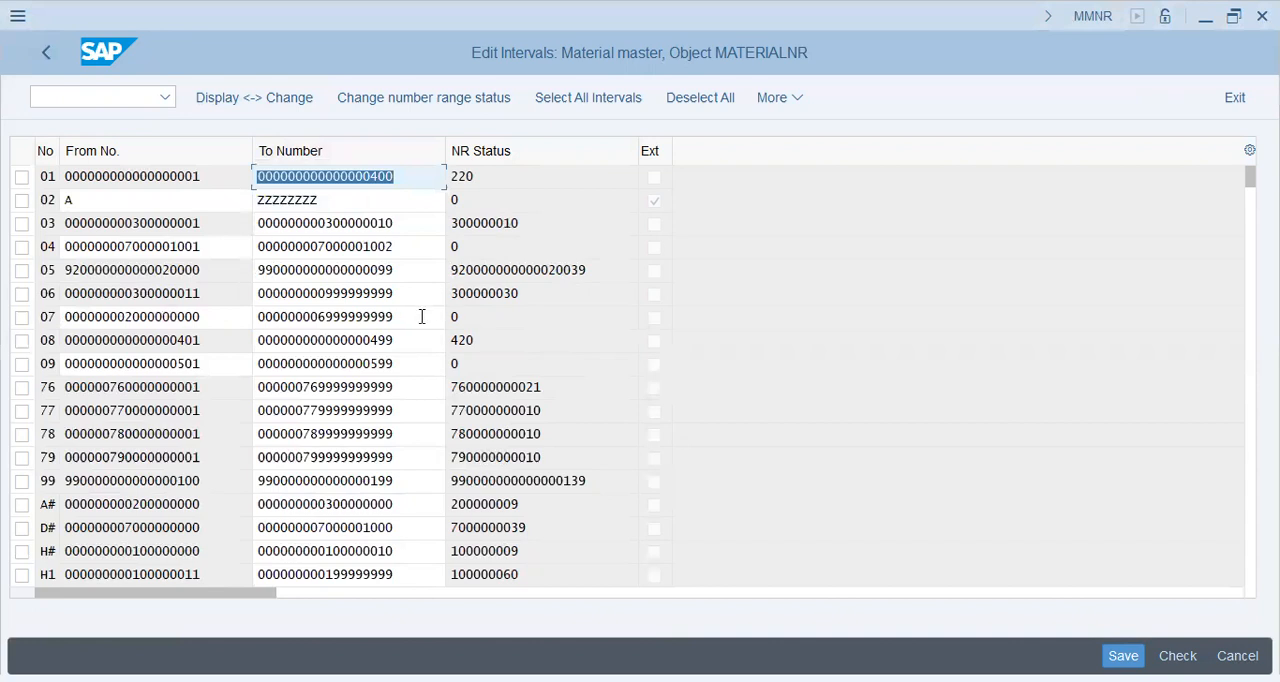
pyautogui.click(422, 316)
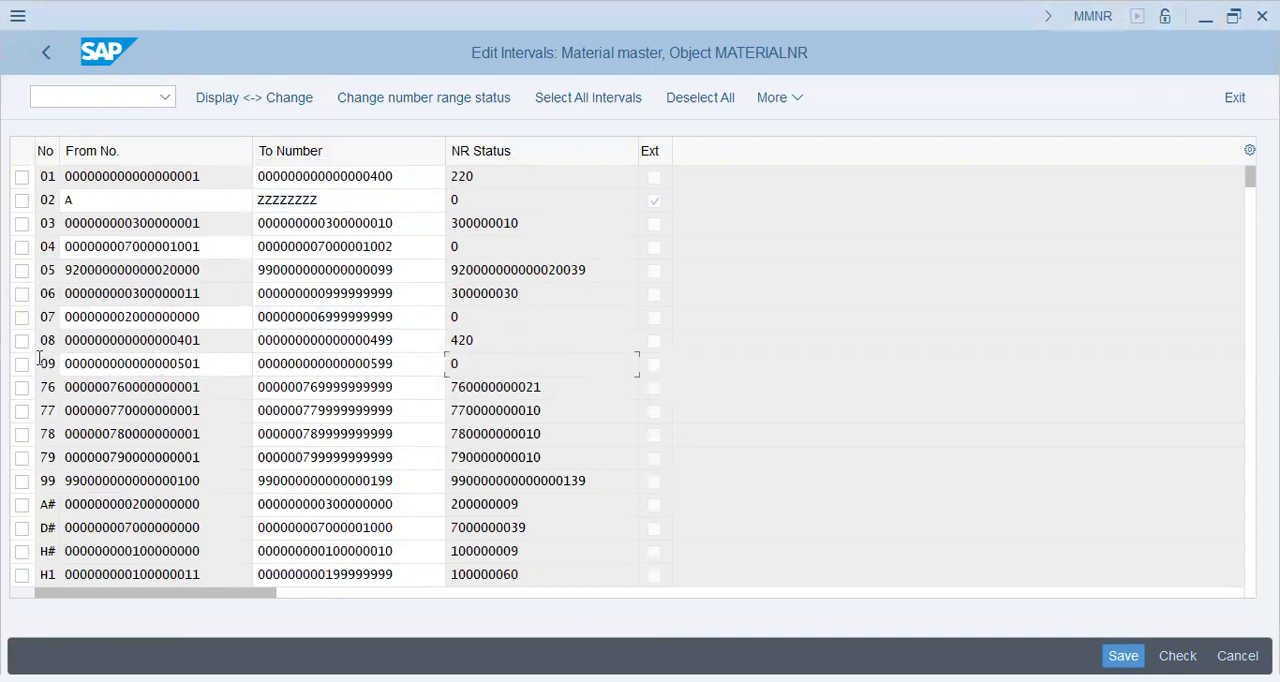
pyautogui.moveTo(48, 364); pyautogui.dragTo(303, 460)
pyautogui.click(47, 54)
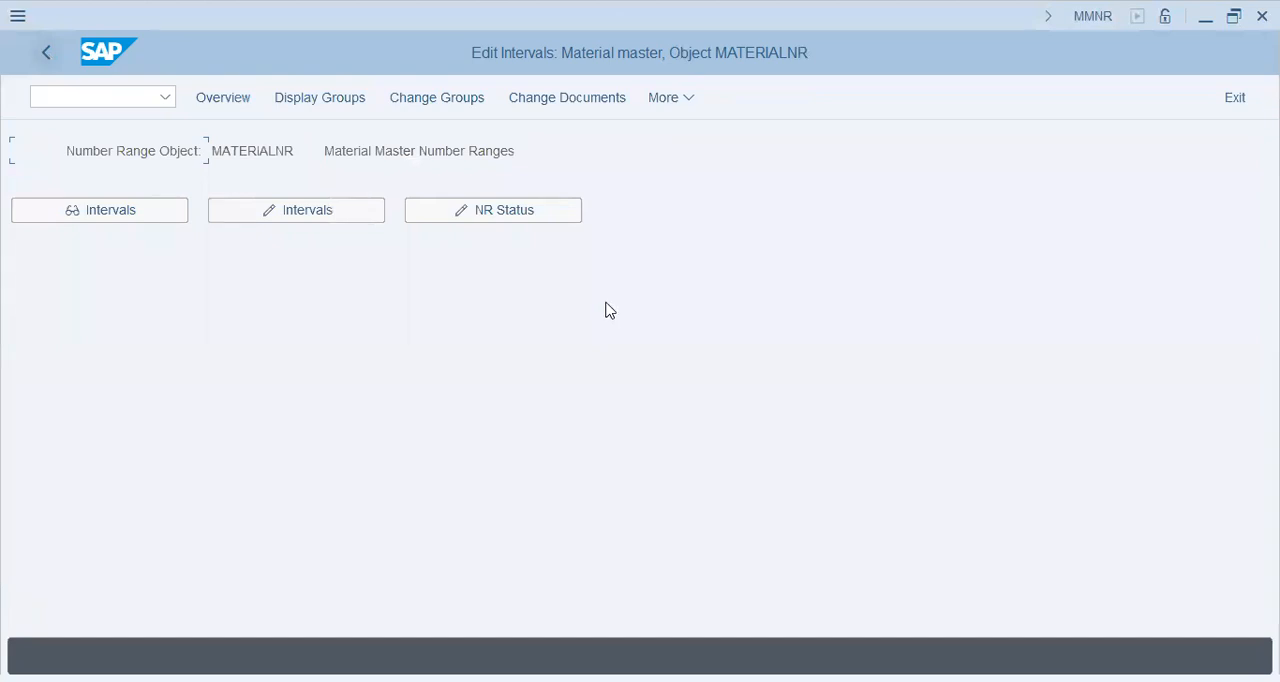
# Open the MATERIALNR number range groups for changing and find material type ROHC in the list.
pyautogui.click(437, 97)
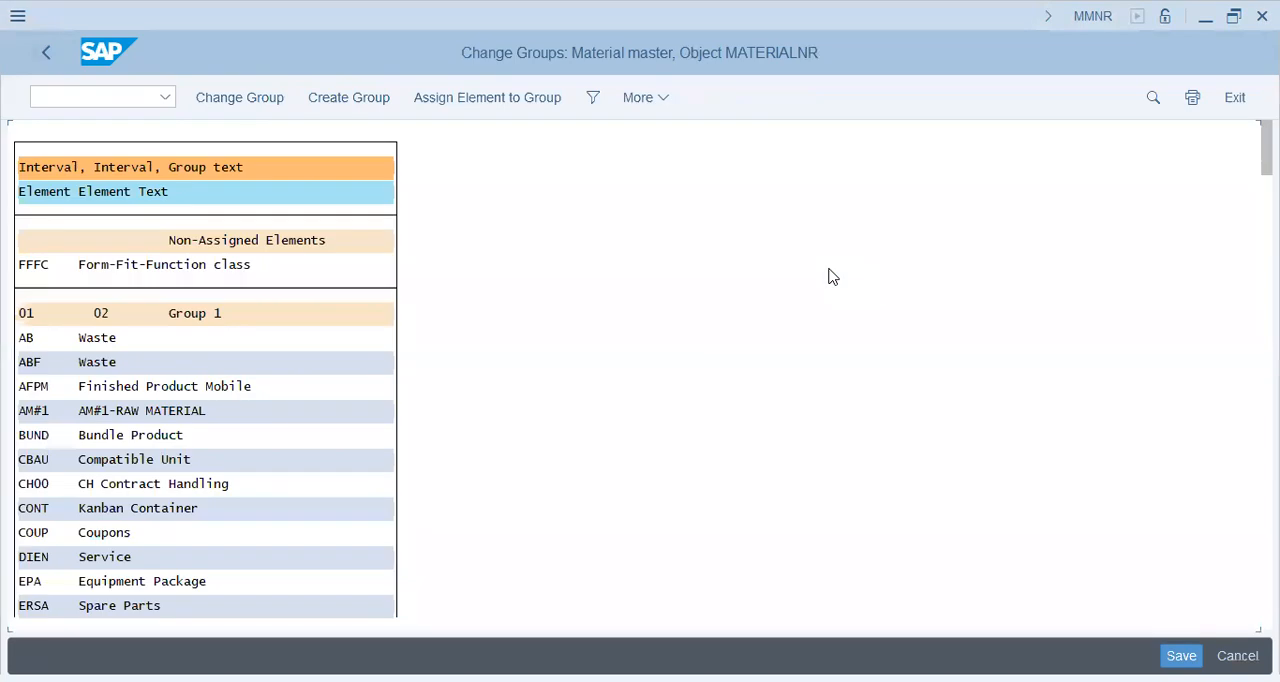
pyautogui.click(113, 339)
pyautogui.scroll(-5, 425, 381)
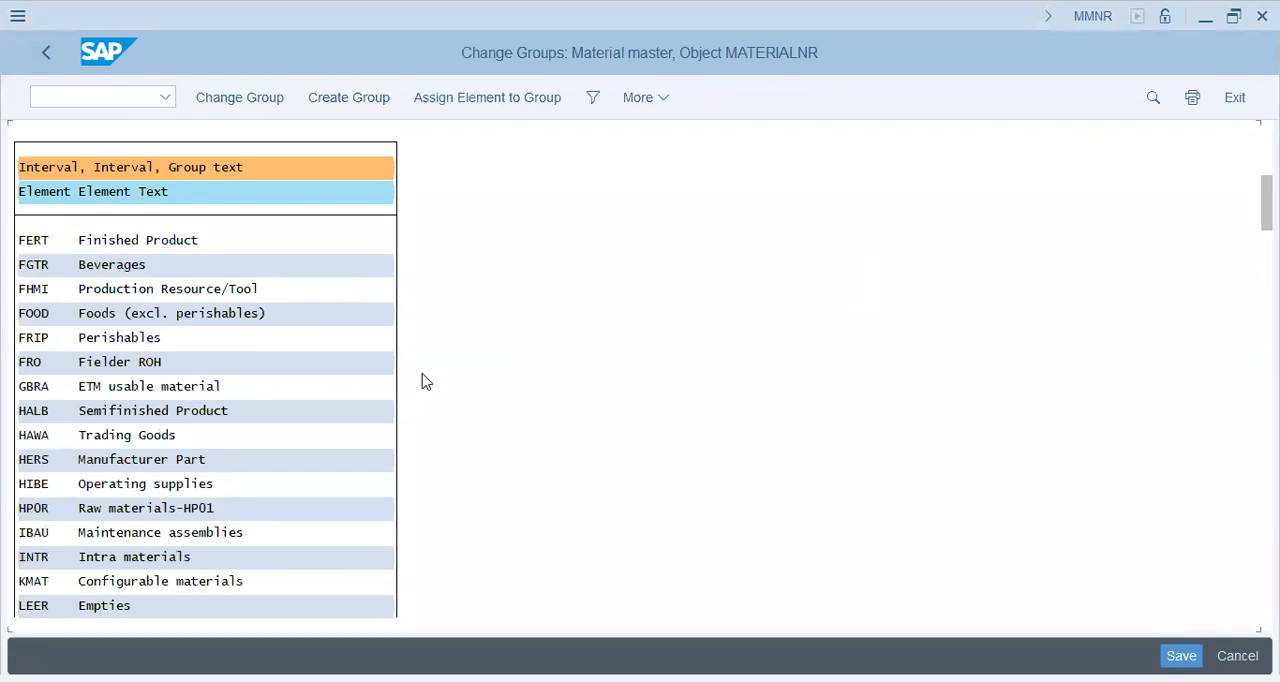
pyautogui.hotkey('ctrl', 'f')
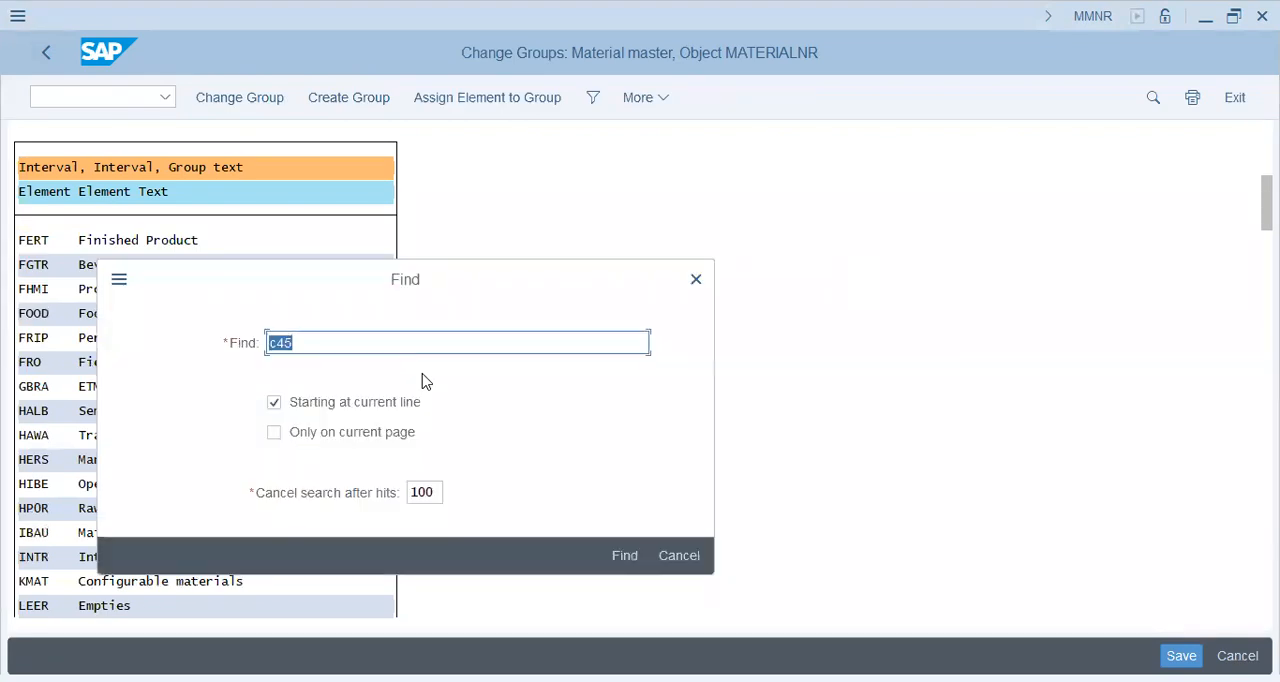
pyautogui.write('roch')
pyautogui.press('BackSpace')
pyautogui.press('BackSpace')
pyautogui.write('hgcc')
pyautogui.press('Return')
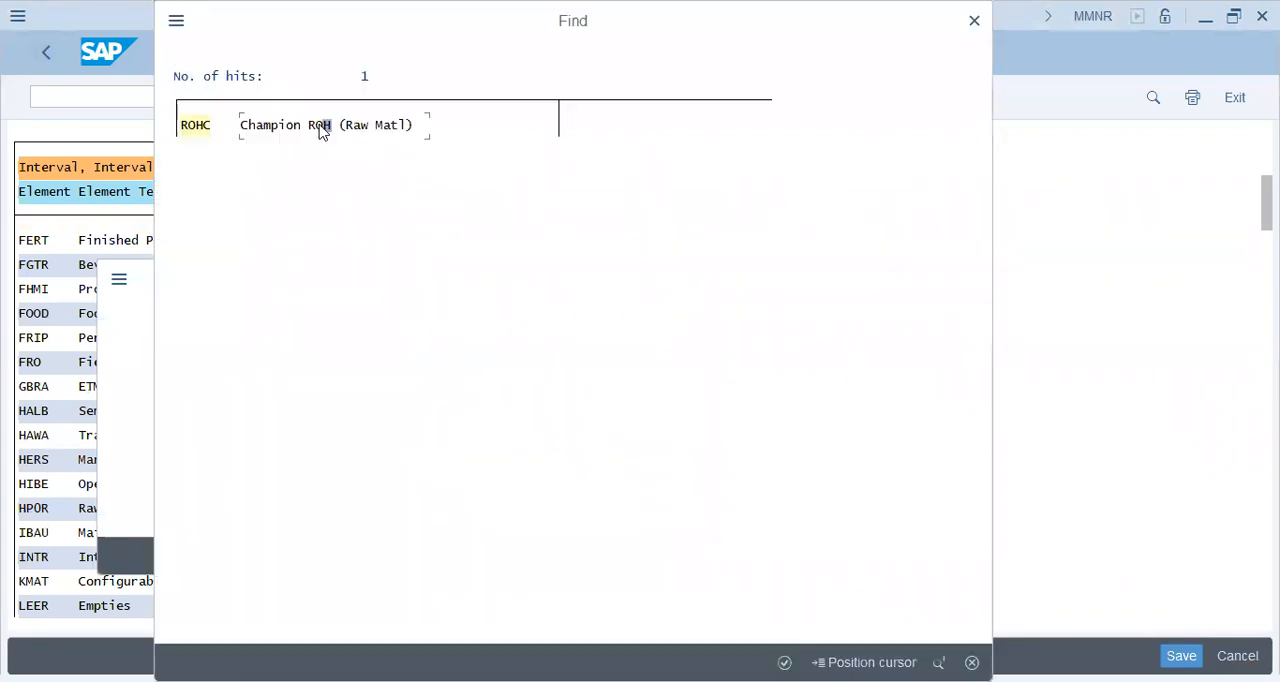
pyautogui.press('Return')
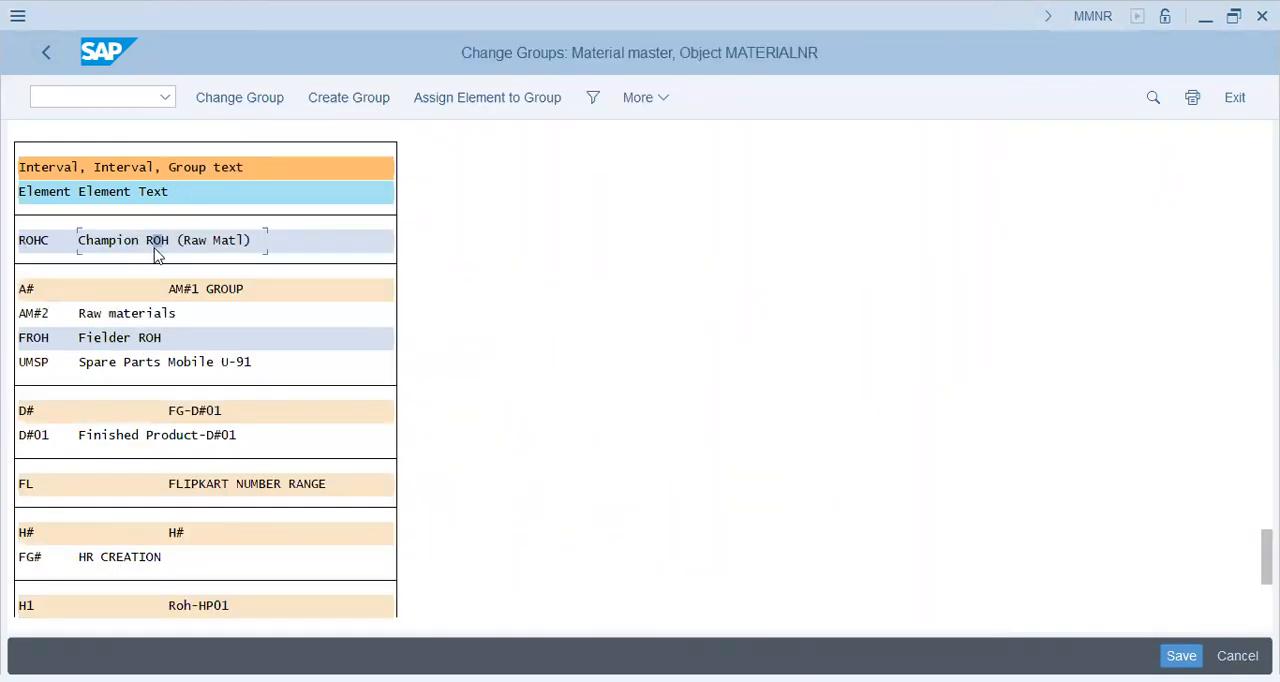
# Assign material type ROHC to the UST1 Group with number range 09 and save the group assignment.
pyautogui.click(165, 244)
pyautogui.click(483, 102)
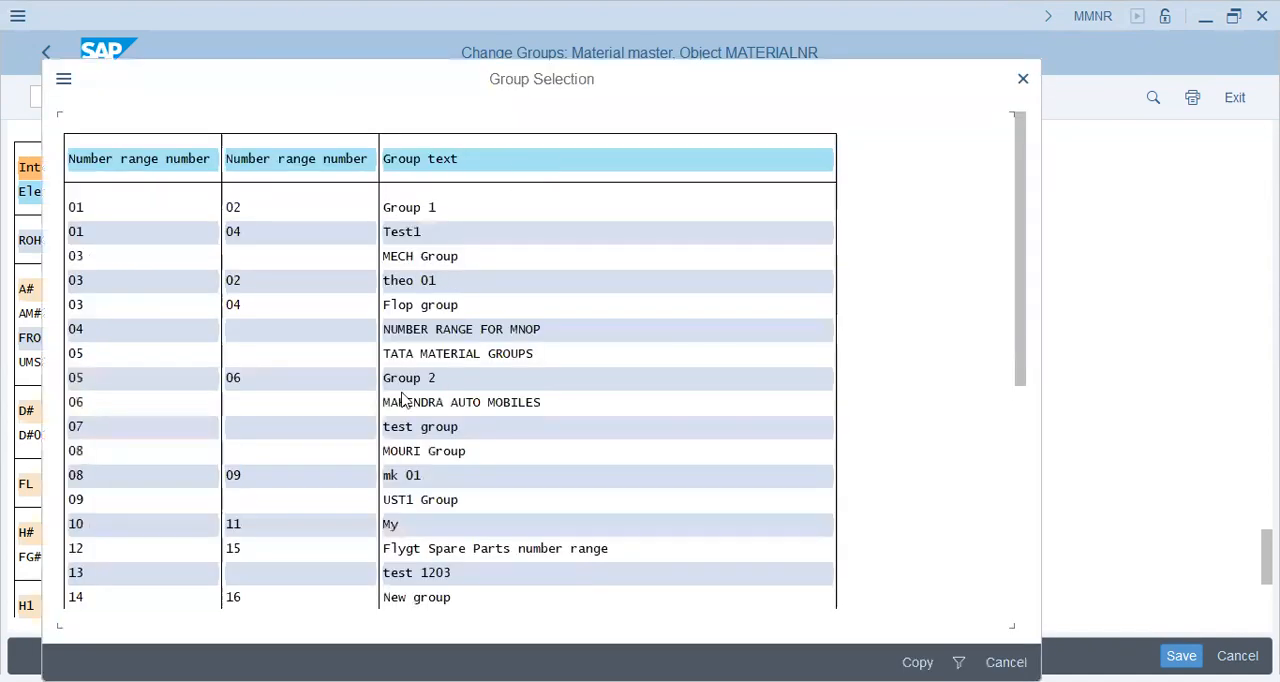
pyautogui.doubleClick(79, 497)
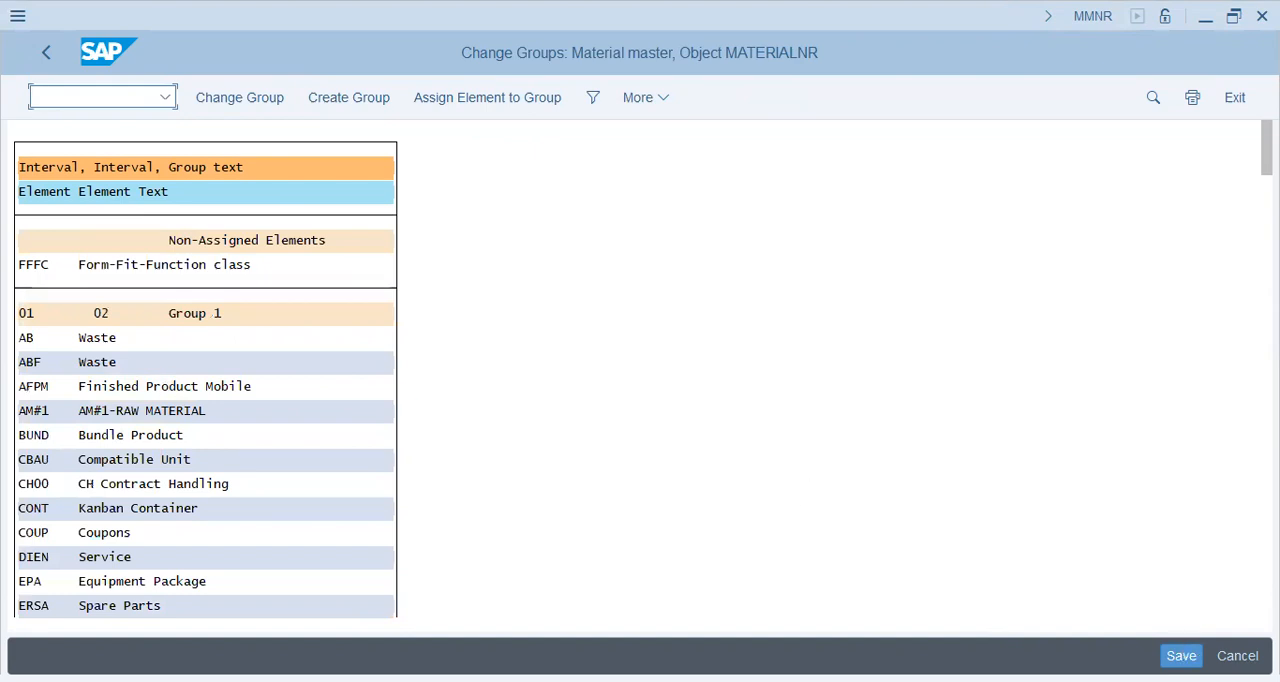
pyautogui.hotkey('ctrl', 's')
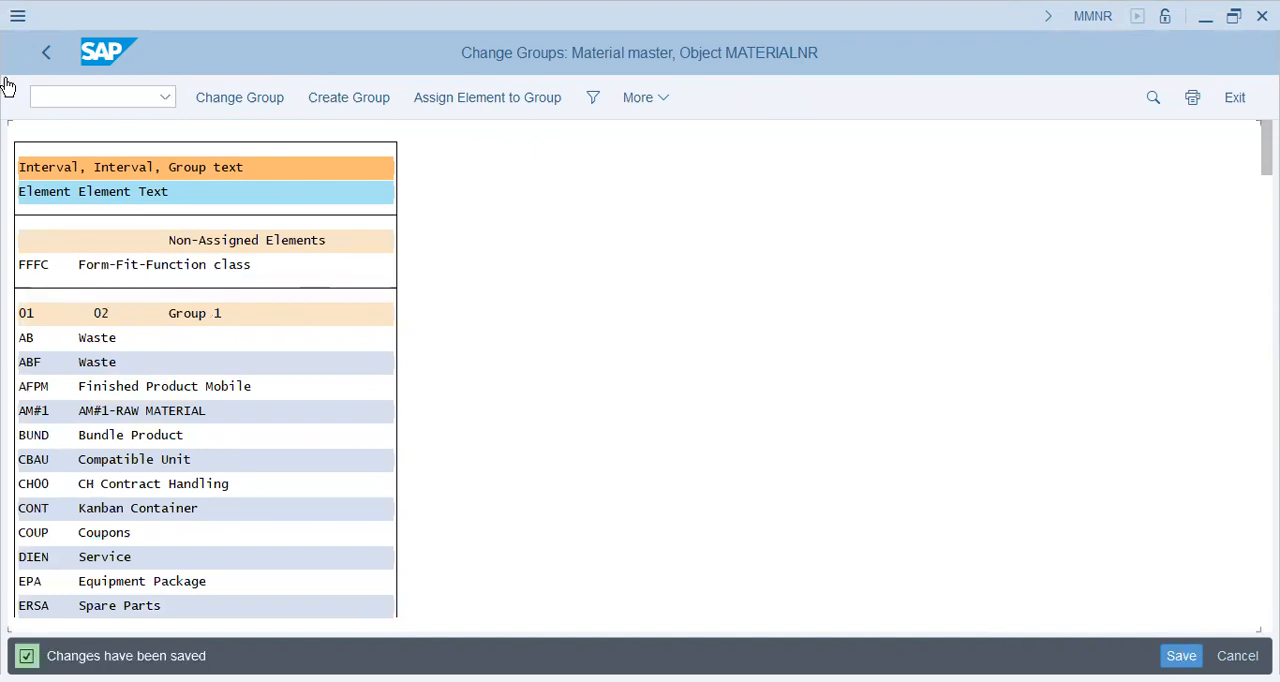
# Leave the group maintenance and the number range transaction to return to SAP Easy Access.
pyautogui.click(44, 56)
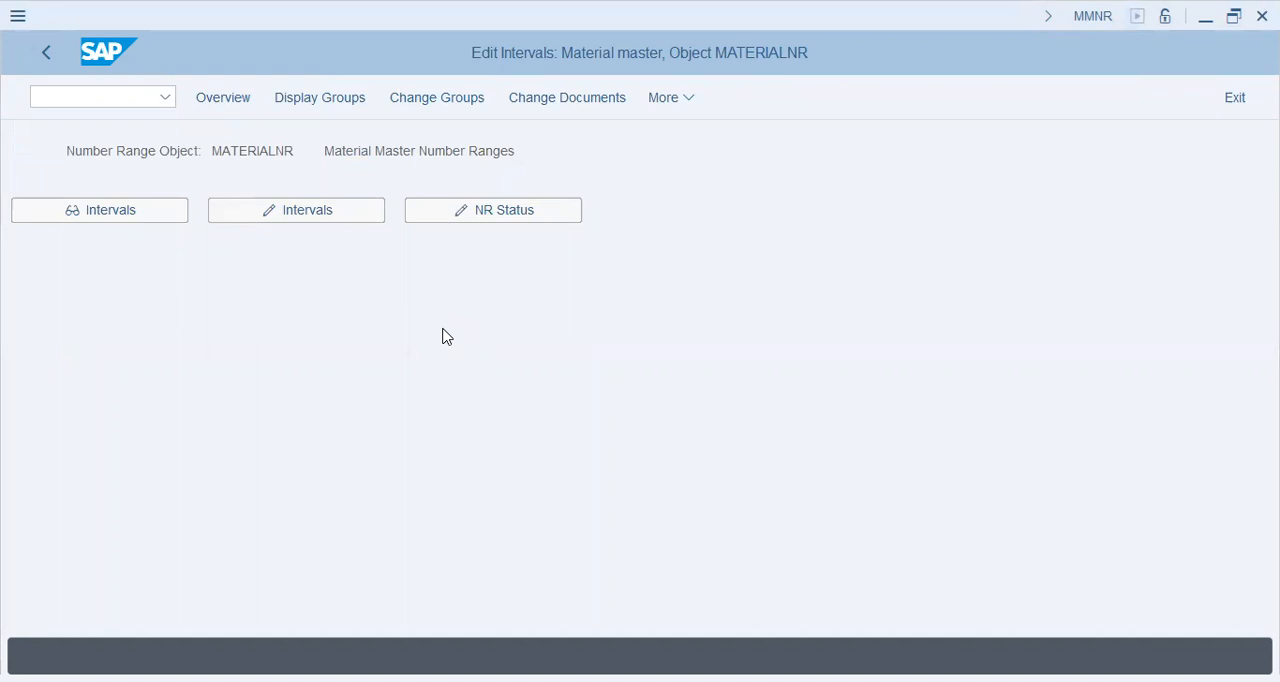
pyautogui.click(108, 108)
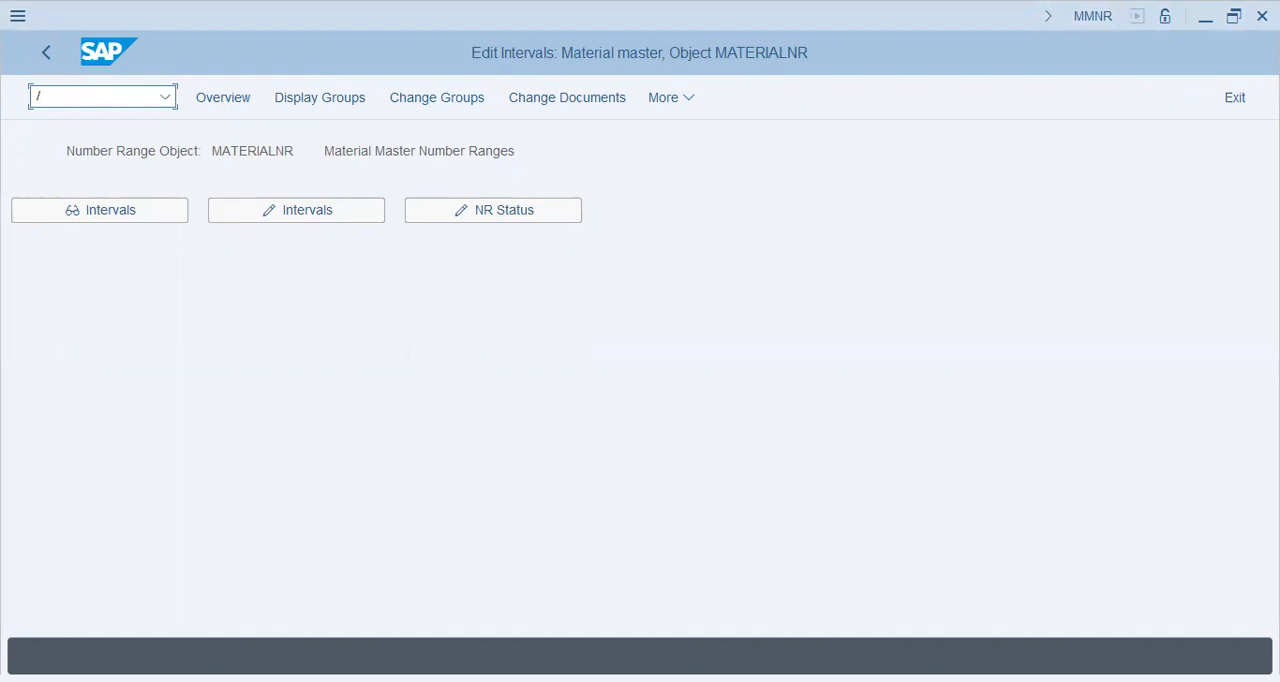
pyautogui.press('Return')
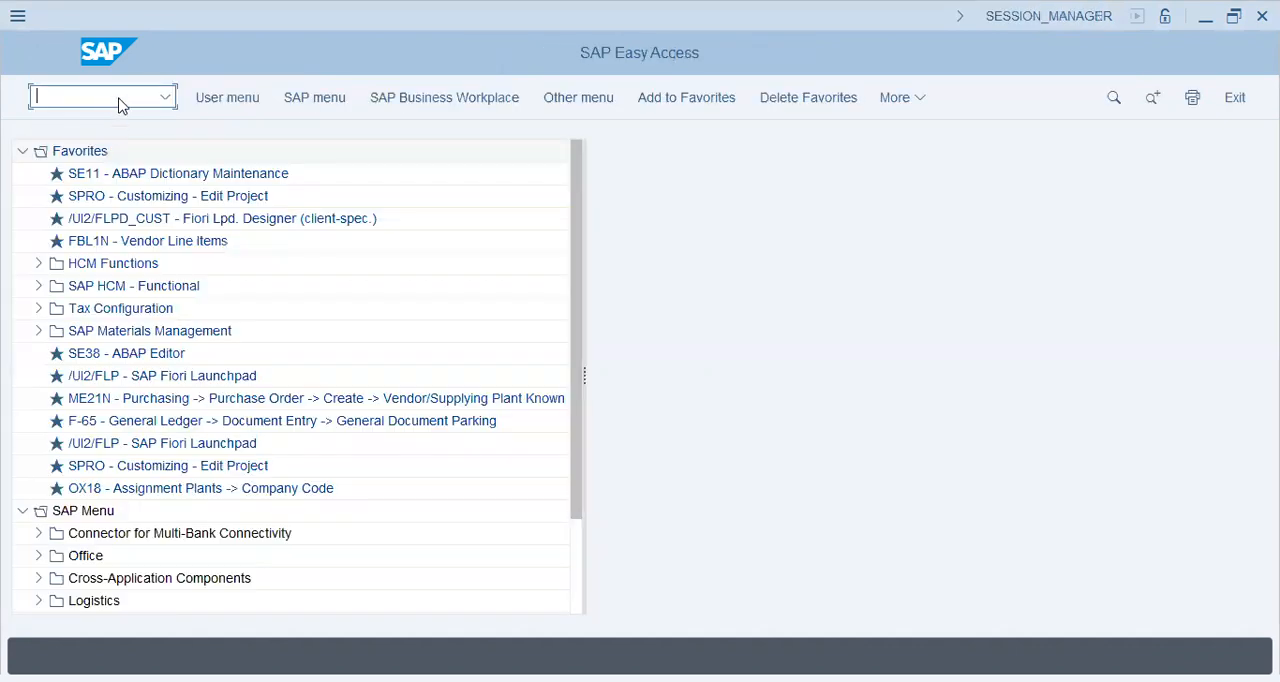
# Start the immediate general material creation (MM01) from the Materials Management material master functions.
pyautogui.click(23, 153)
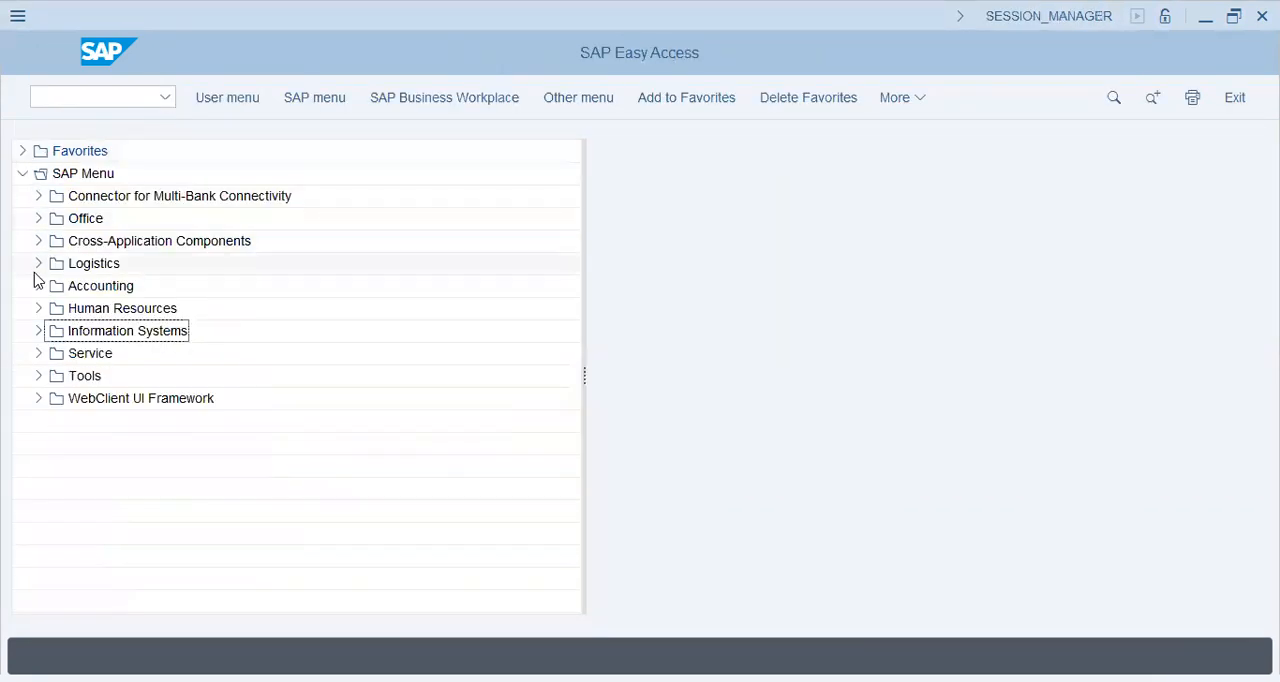
pyautogui.click(39, 264)
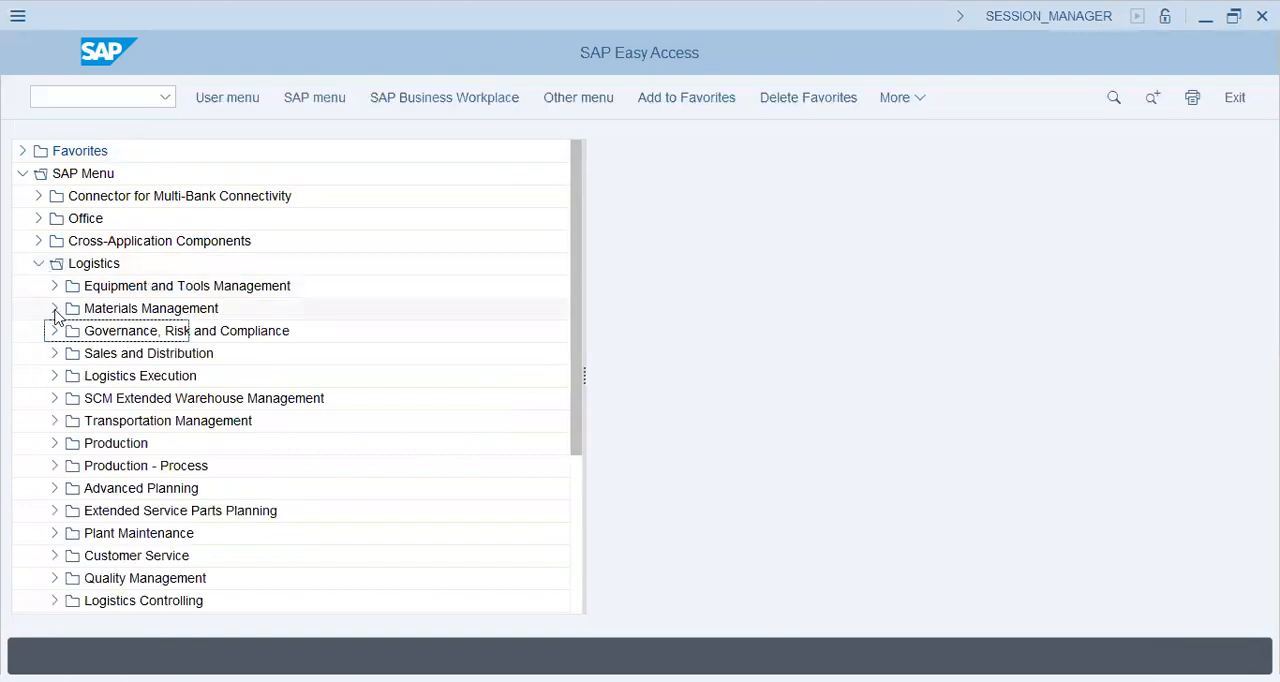
pyautogui.click(39, 263)
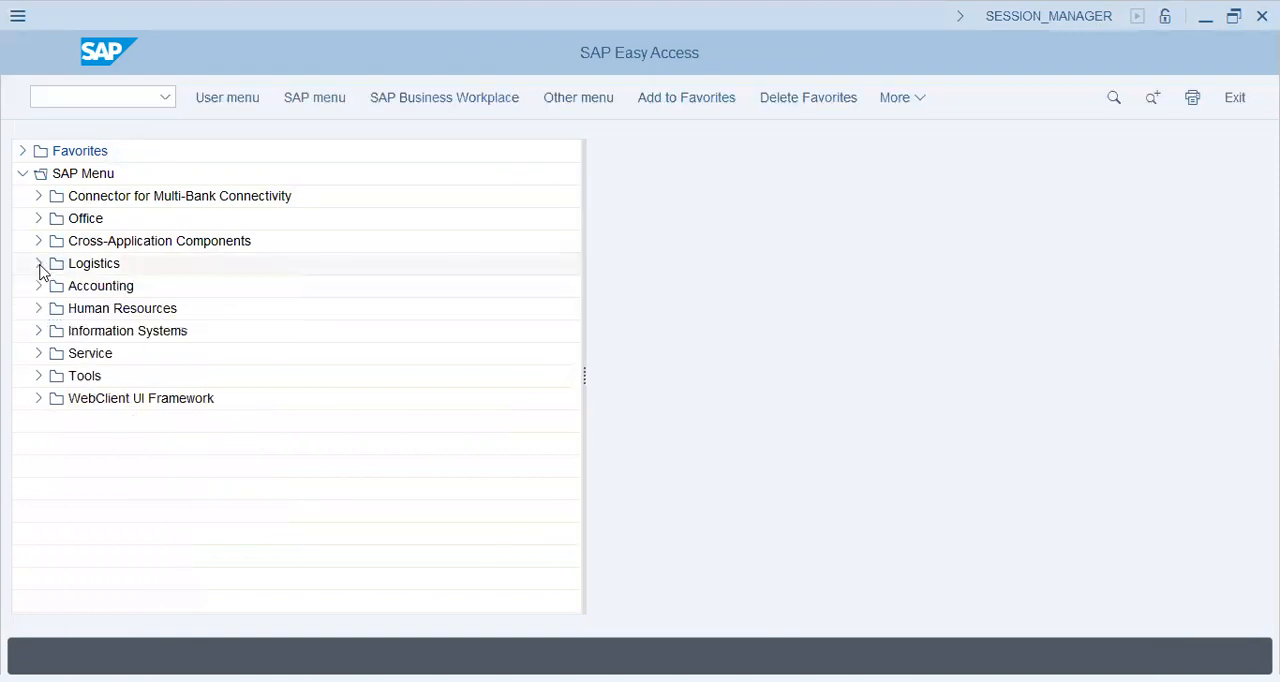
pyautogui.click(37, 265)
pyautogui.scroll(3, 86, 331)
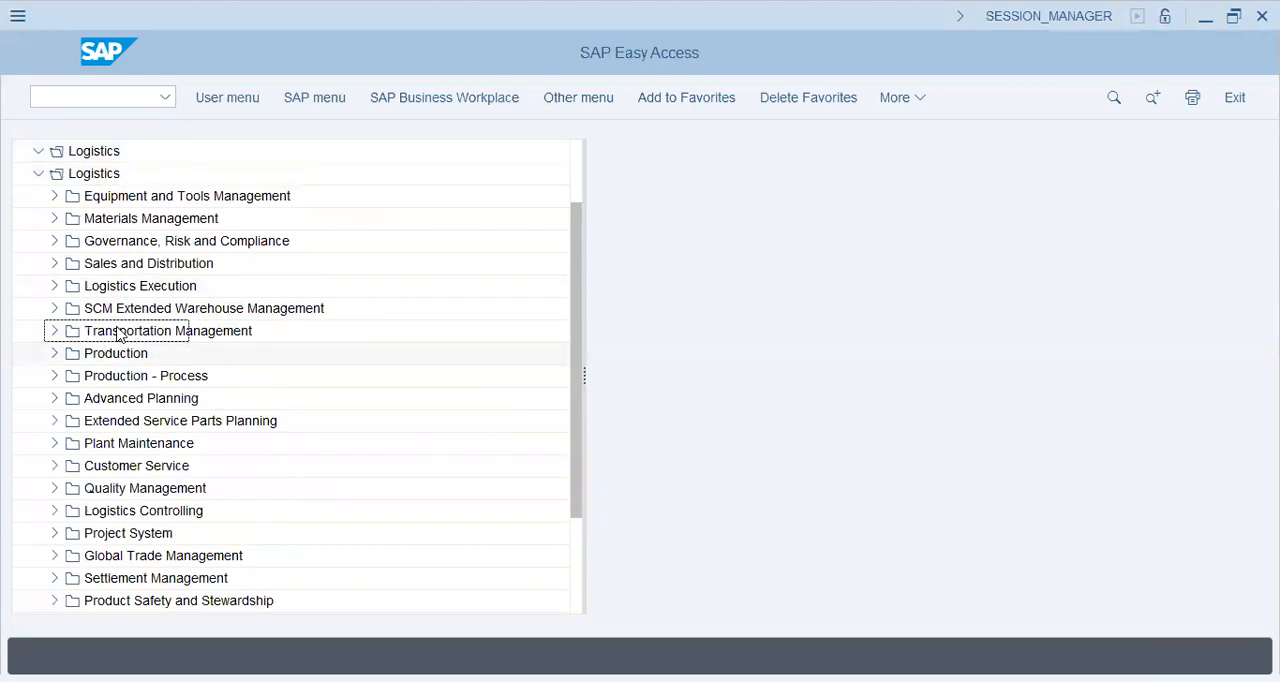
pyautogui.click(54, 264)
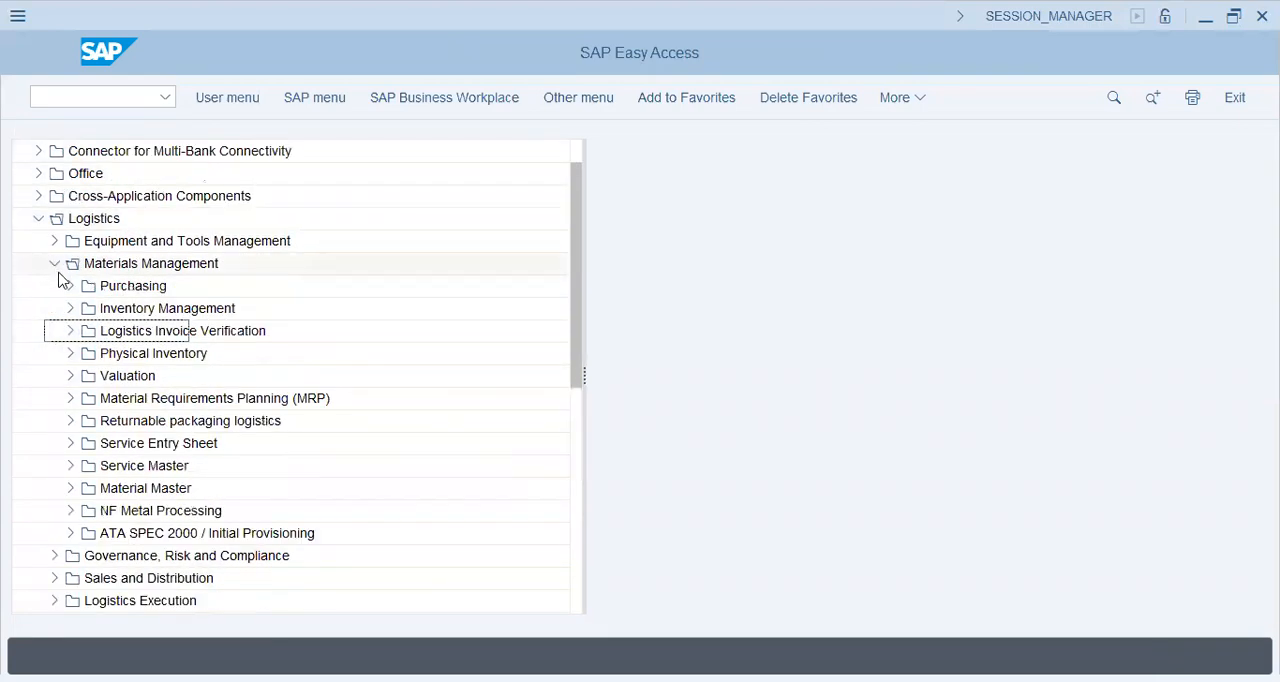
pyautogui.click(73, 489)
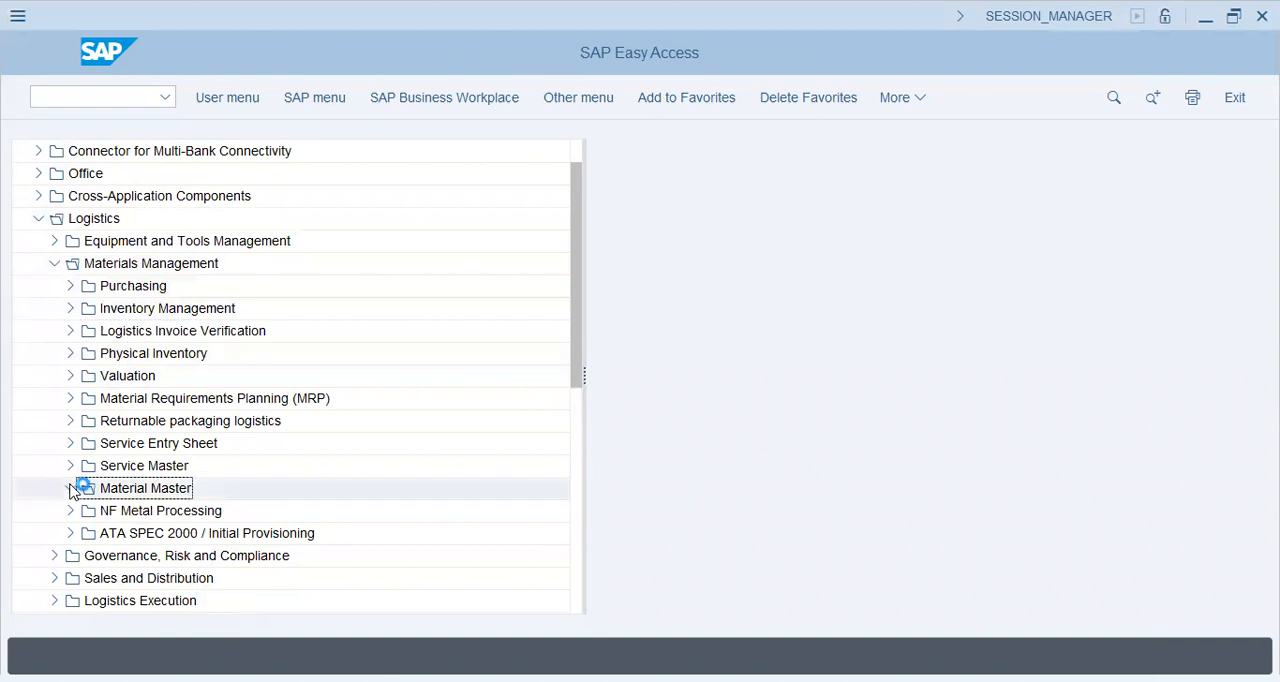
pyautogui.click(85, 511)
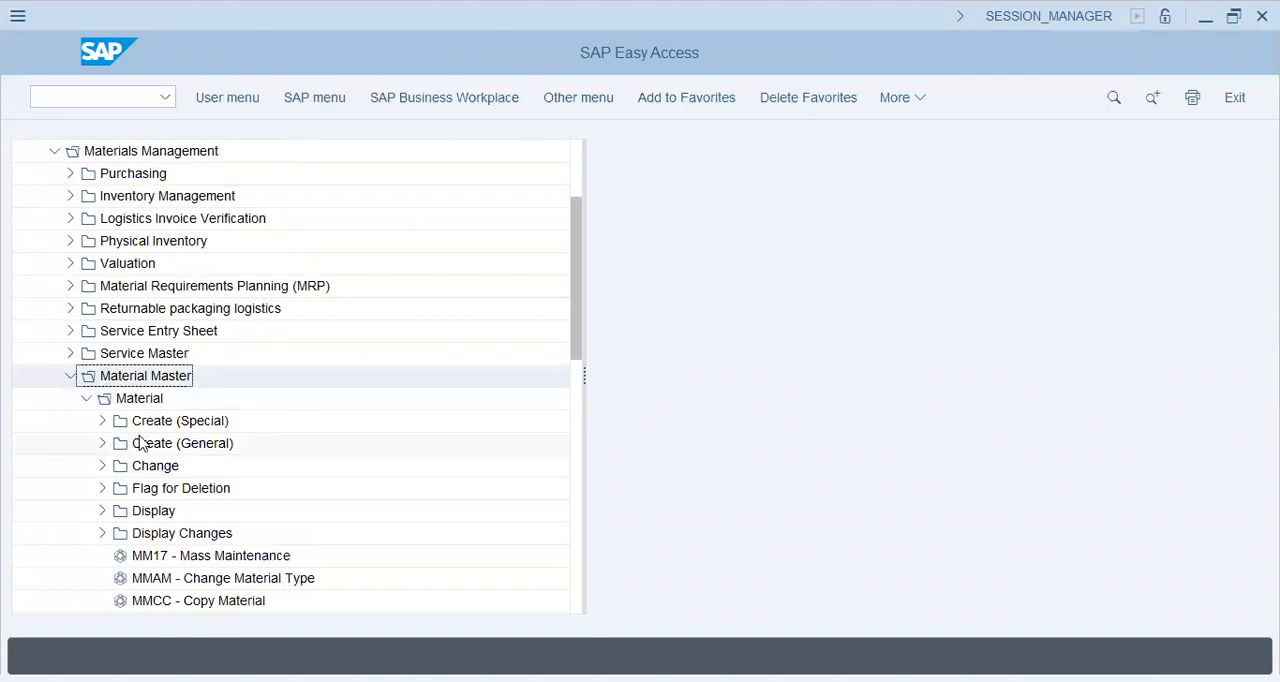
pyautogui.click(104, 444)
pyautogui.doubleClick(166, 466)
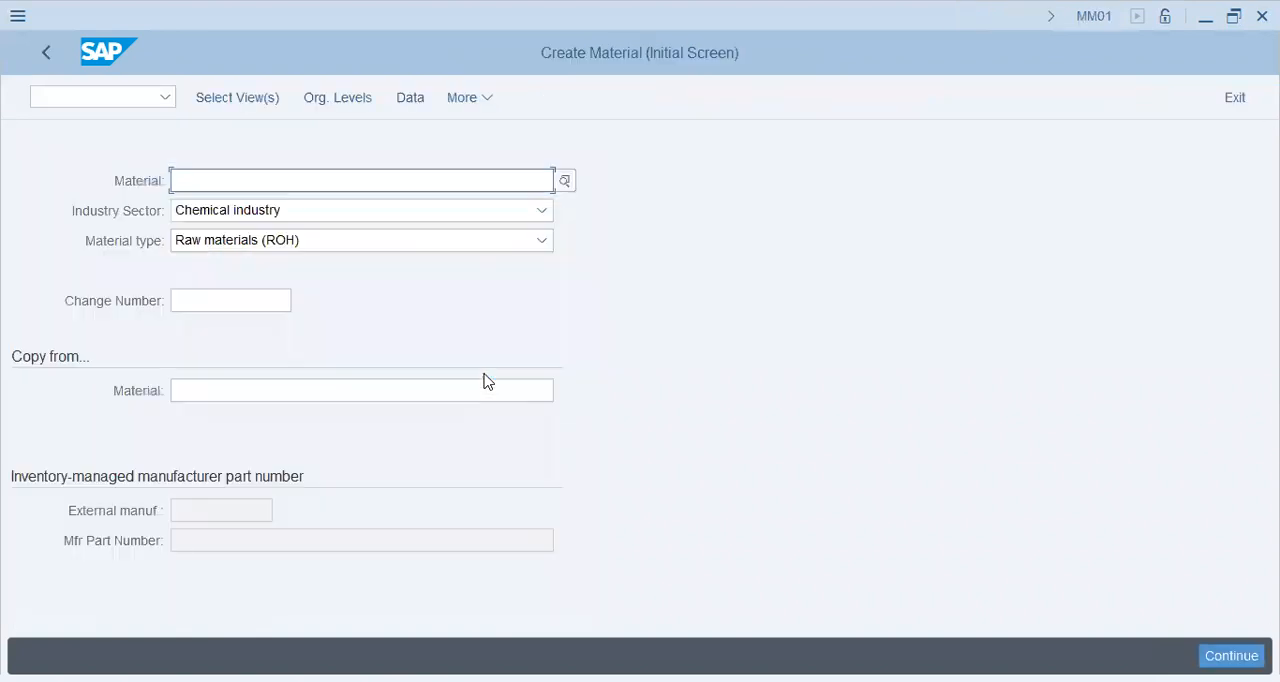
# Set the new material's industry sector to Pharmaceuticals.
pyautogui.click(309, 214)
pyautogui.click(309, 214)
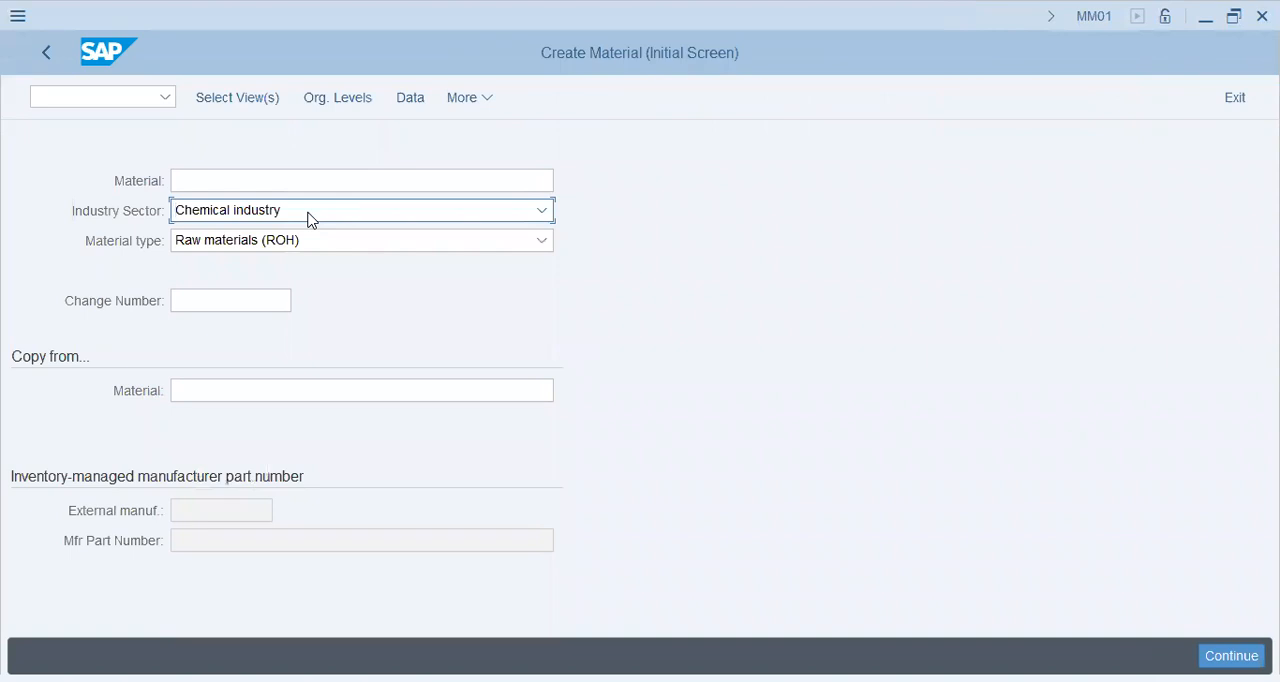
pyautogui.click(309, 219)
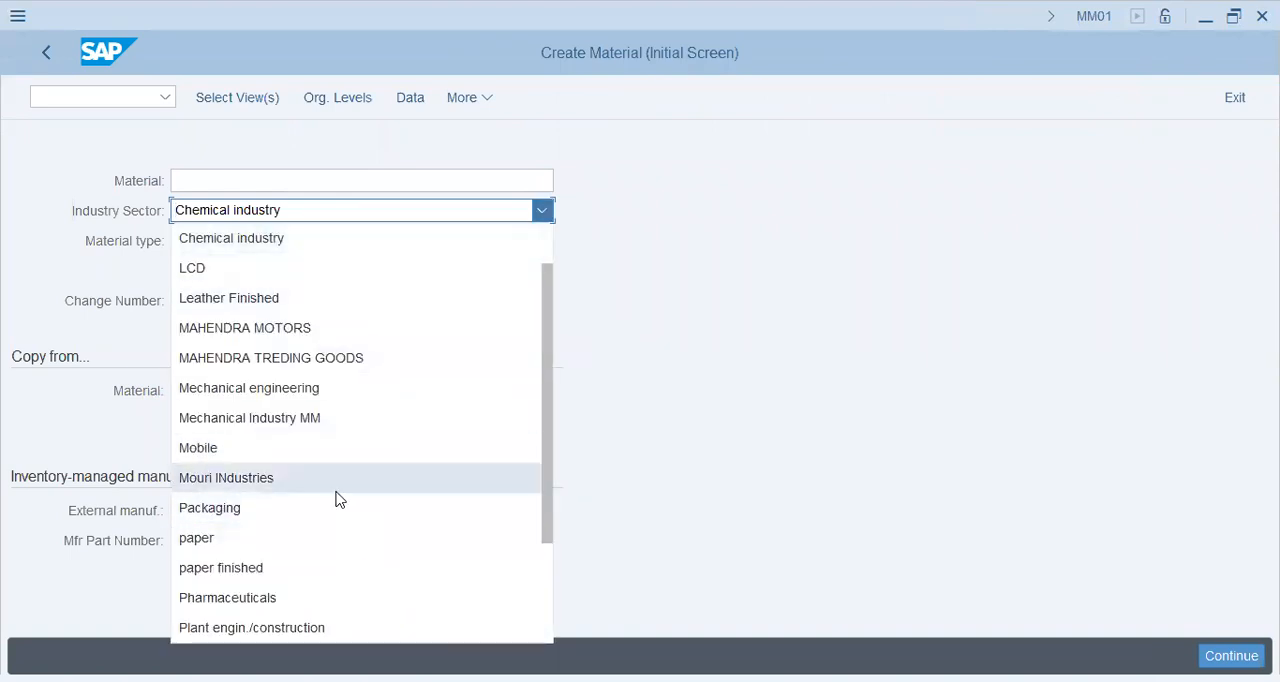
pyautogui.scroll(-3, 334, 497)
pyautogui.click(337, 421)
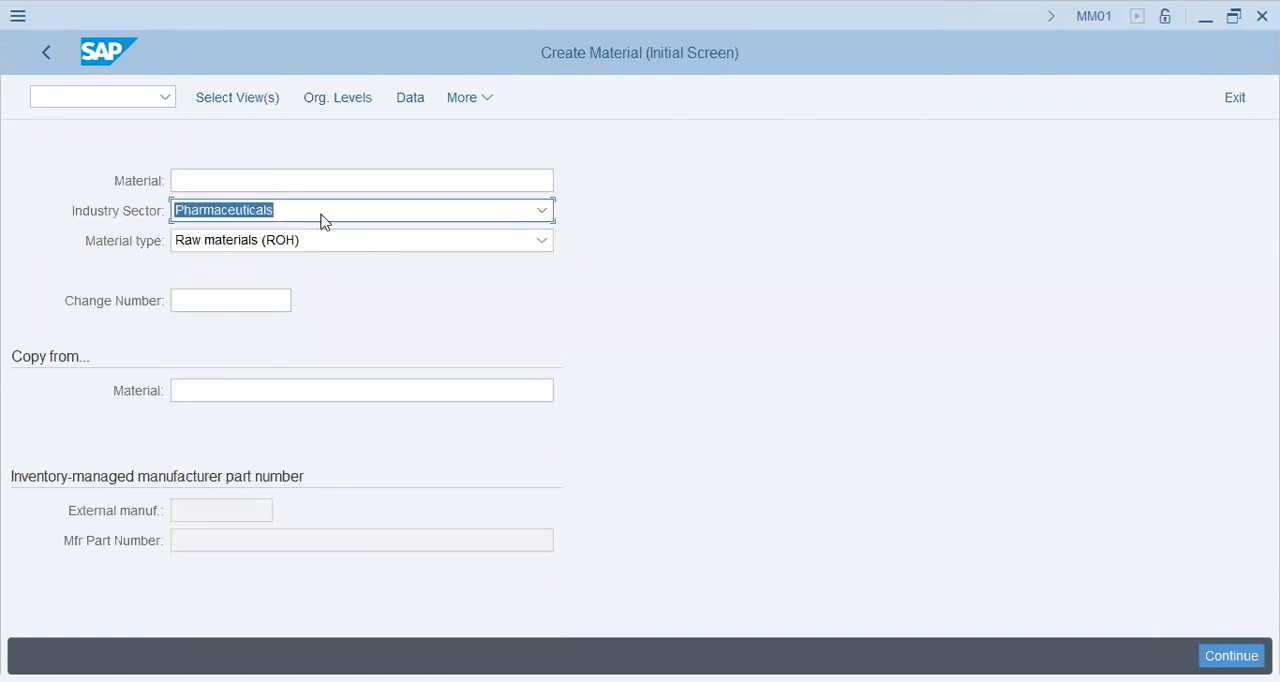
# Set the new material's material type to Champion ROH (Raw Matl).
pyautogui.click(323, 242)
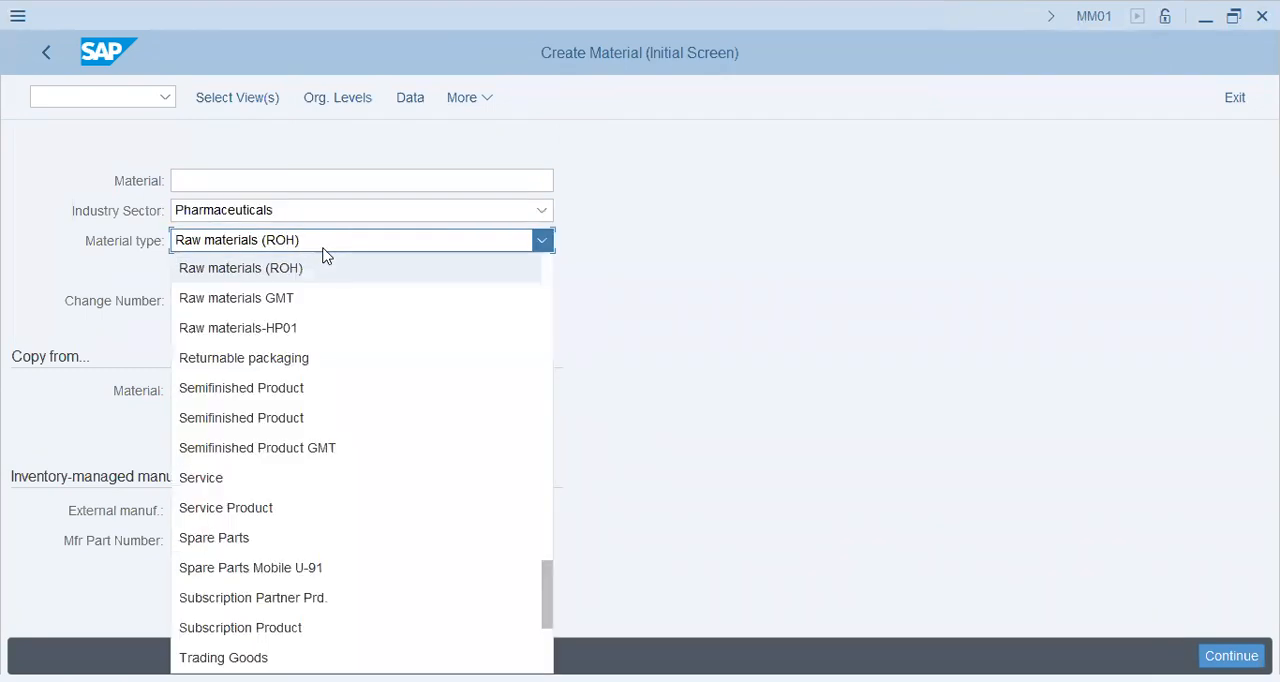
pyautogui.scroll(9, 337, 390)
pyautogui.scroll(9, 337, 392)
pyautogui.scroll(7, 337, 392)
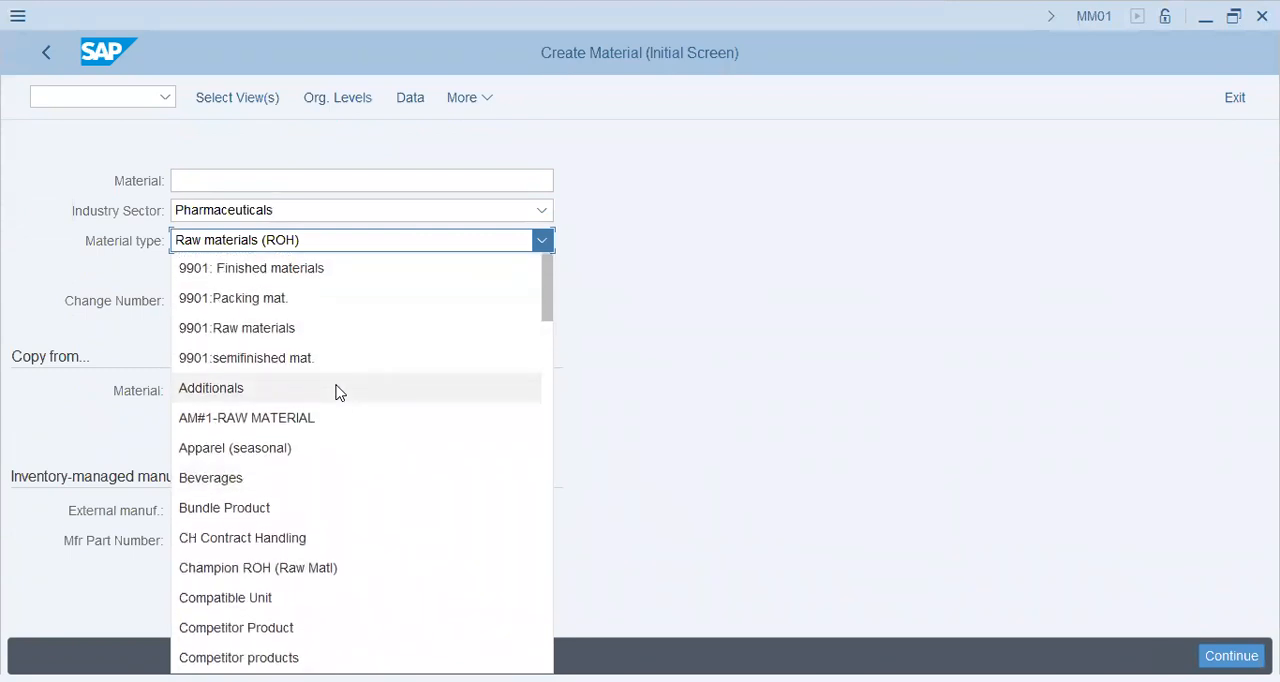
pyautogui.scroll(-3, 337, 392)
pyautogui.click(302, 386)
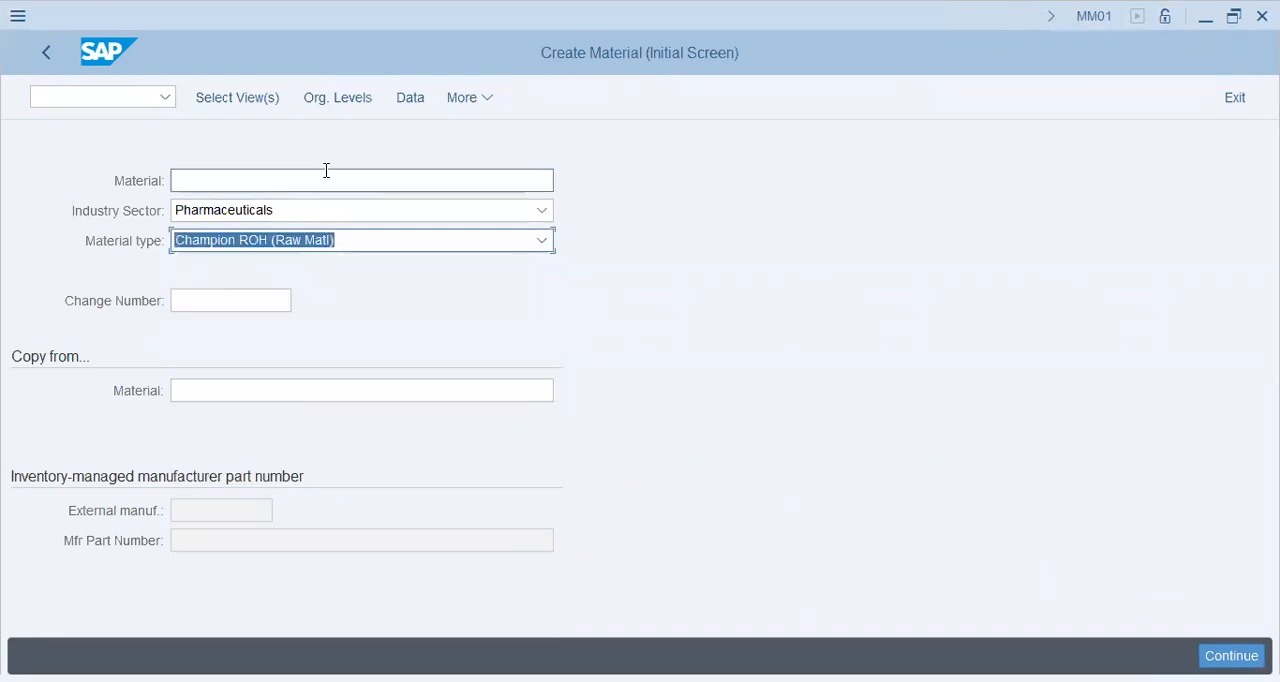
# Bring up the view selection for the new material and include Basic Data 1, Basic Data 2, Classification and Purchasing.
pyautogui.click(337, 97)
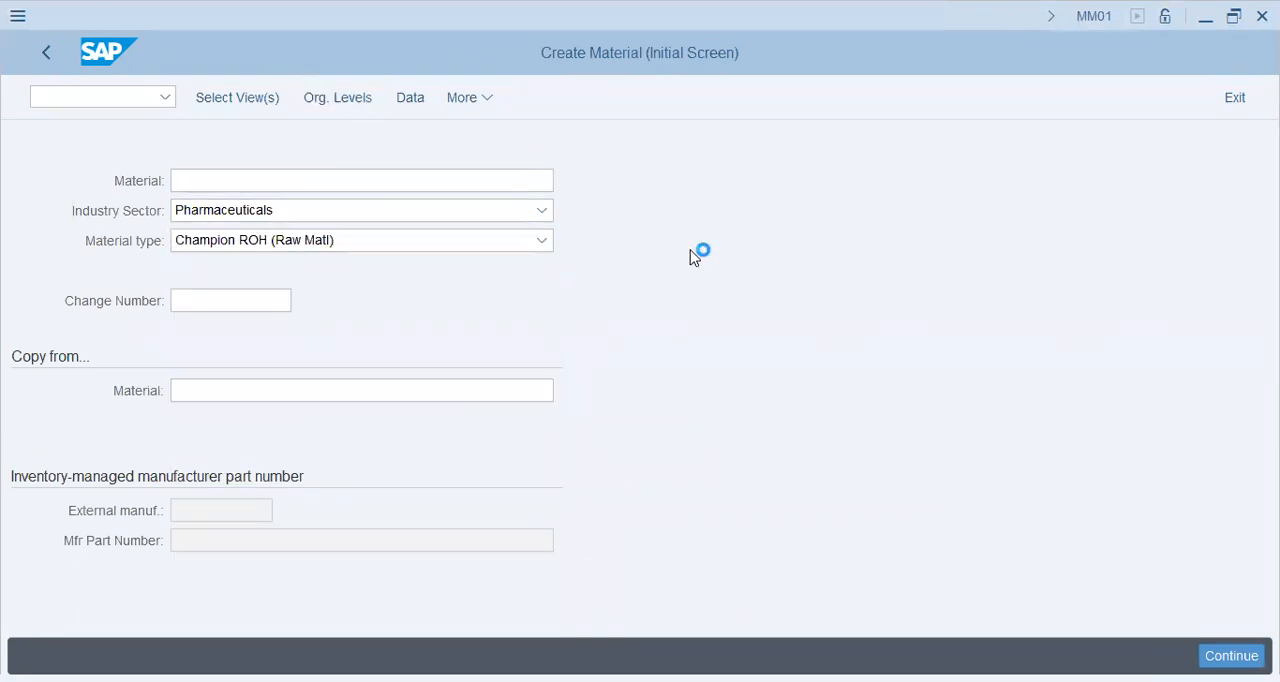
pyautogui.click(408, 147)
pyautogui.click(408, 170)
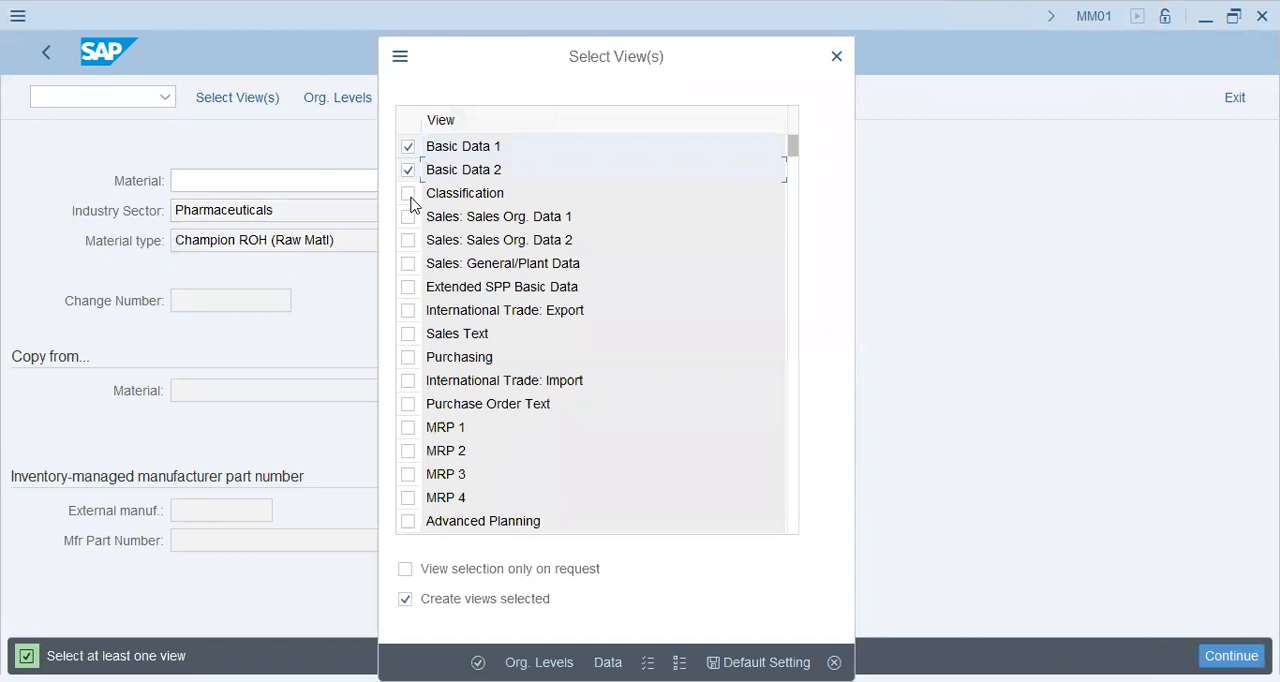
pyautogui.click(408, 194)
pyautogui.click(408, 357)
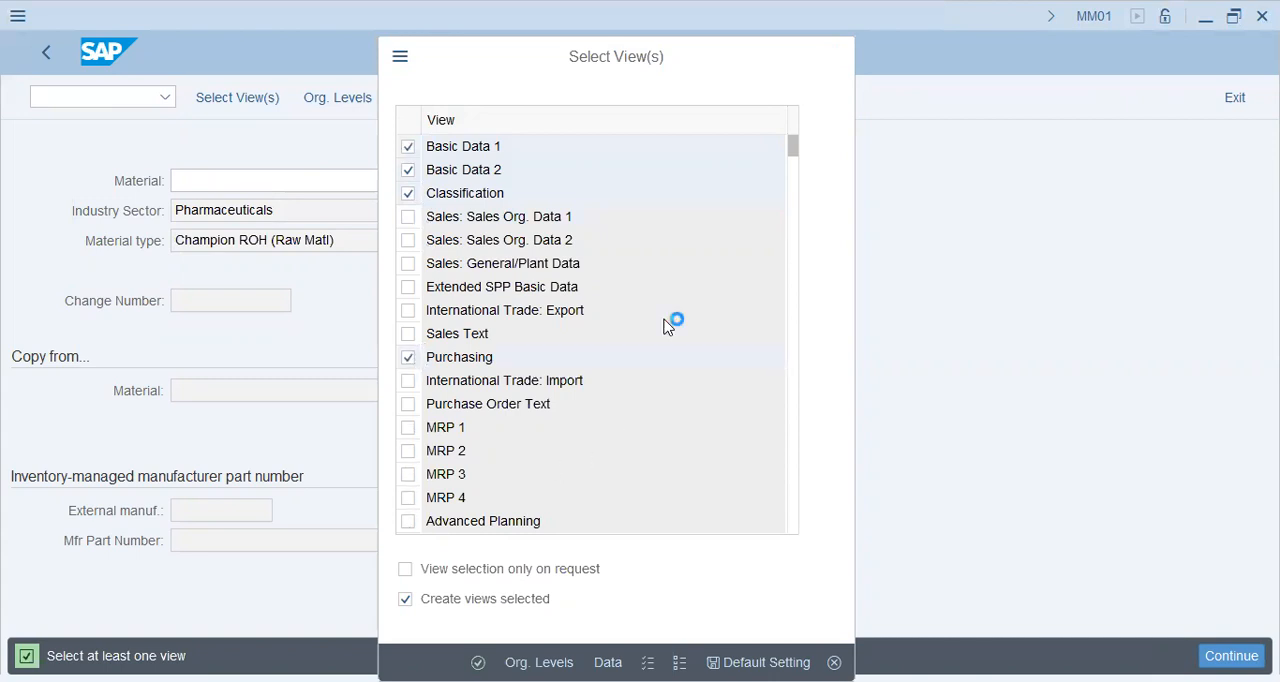
# Include both General Plant Data / Storage, Warehouse Management, Accounting and Costing views plus WM Execution and WM Packaging, and confirm the selection.
pyautogui.scroll(-5, 670, 315)
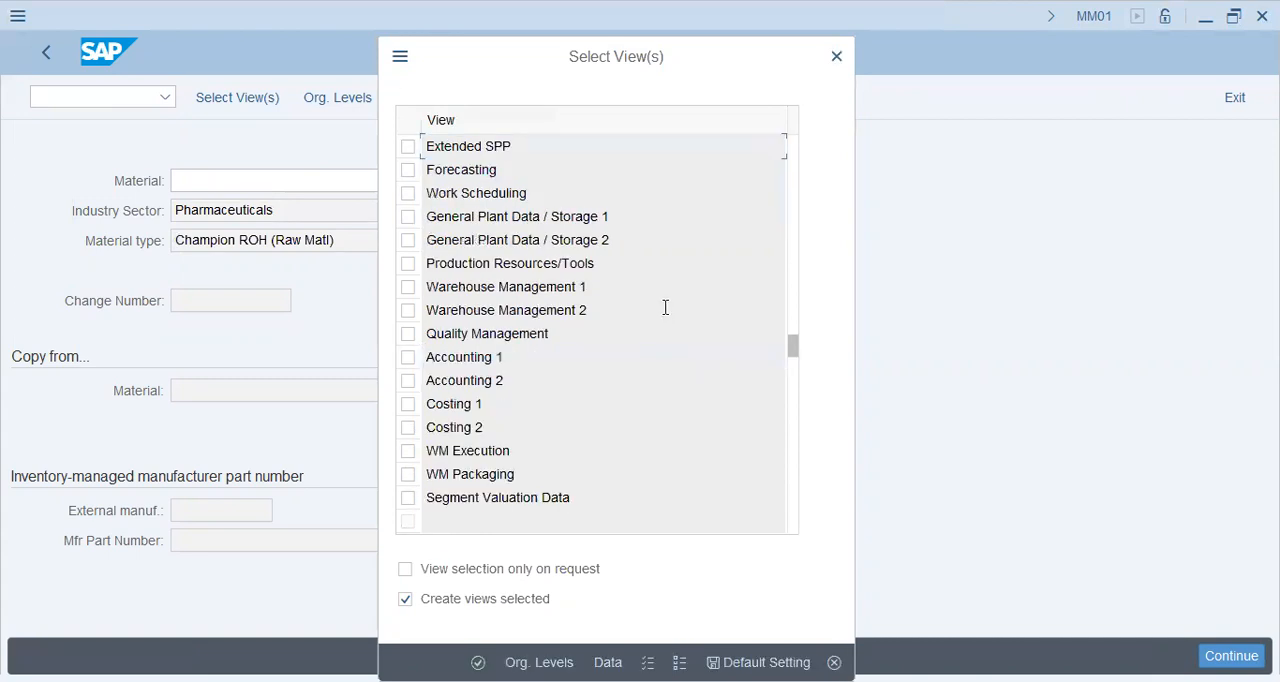
pyautogui.click(408, 217)
pyautogui.click(408, 357)
pyautogui.click(408, 381)
pyautogui.click(408, 404)
pyautogui.click(408, 427)
pyautogui.click(408, 451)
pyautogui.click(408, 475)
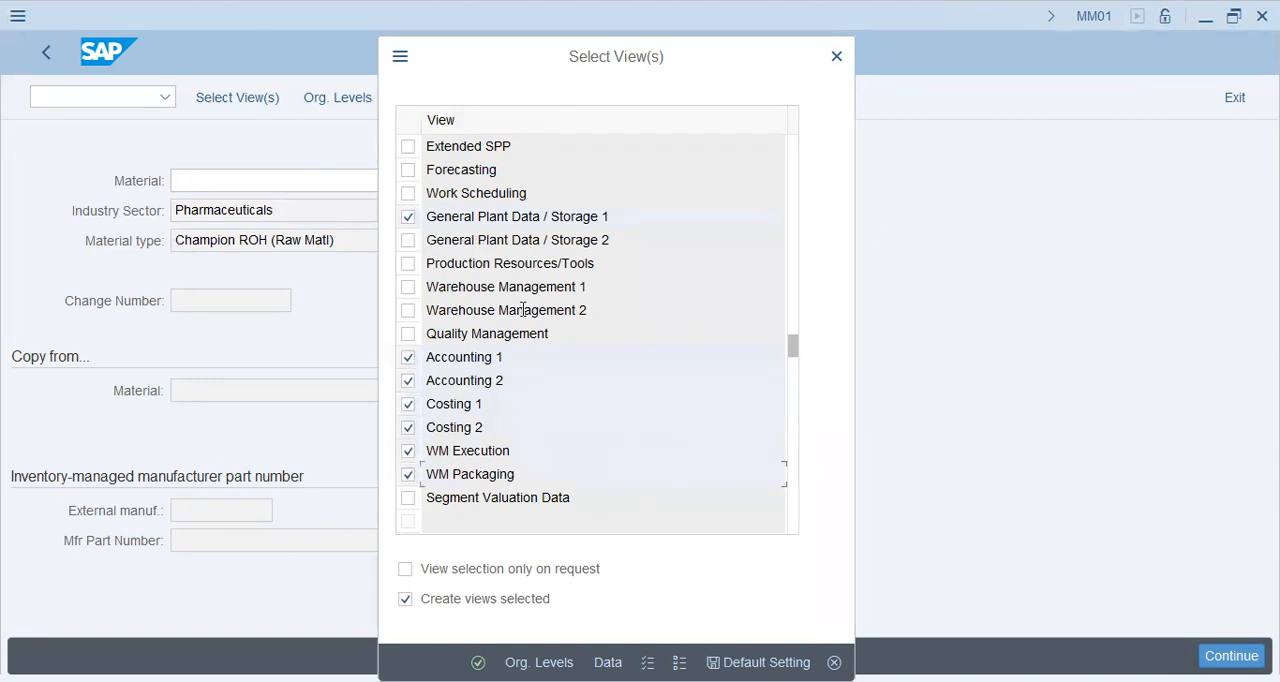
pyautogui.click(408, 287)
pyautogui.click(408, 310)
pyautogui.click(408, 240)
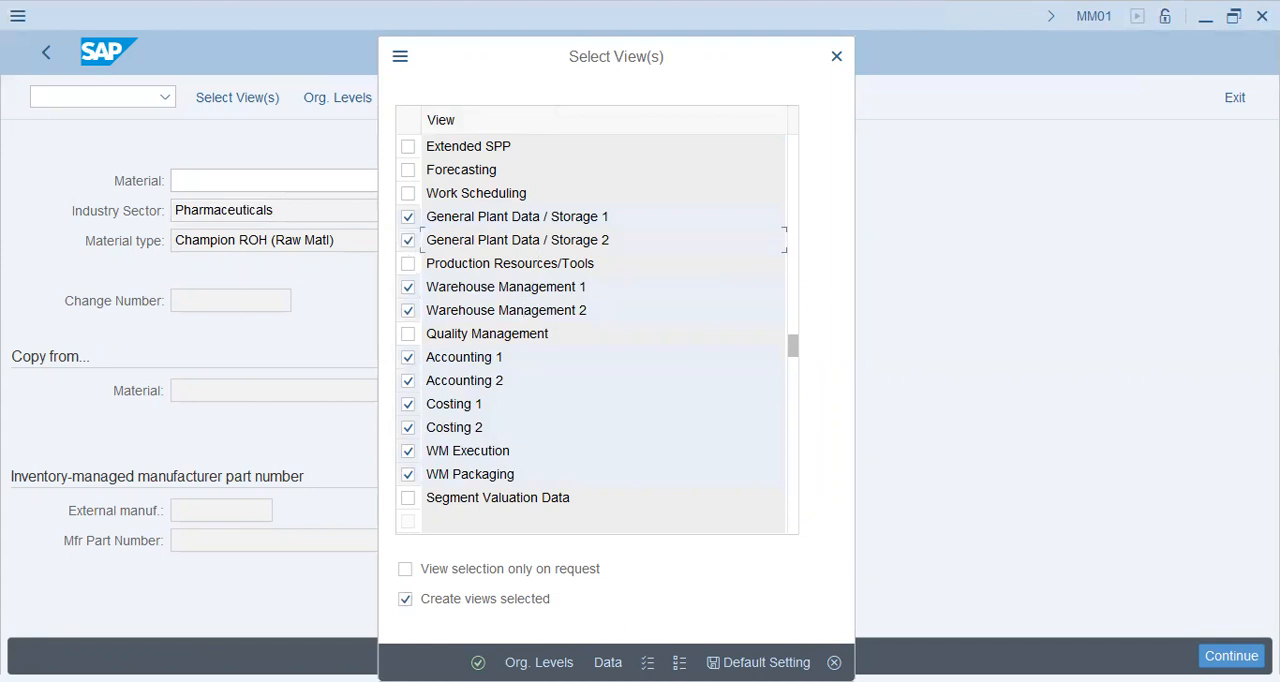
pyautogui.click(478, 662)
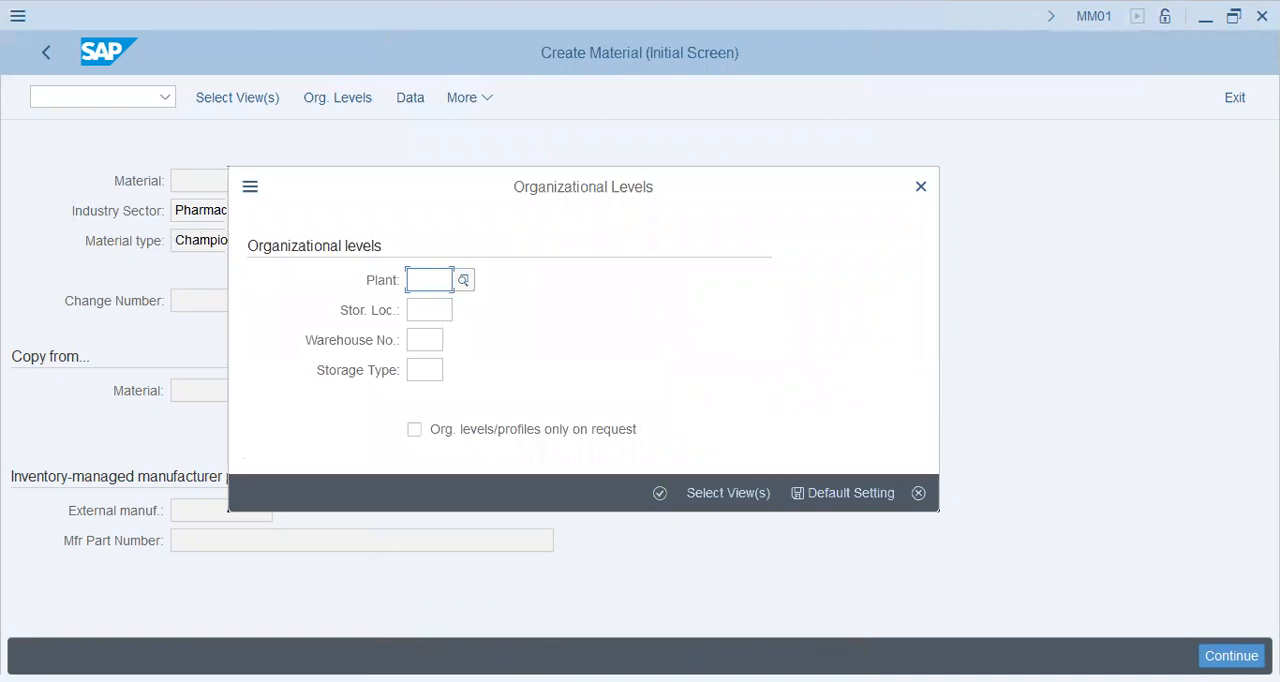
# Try to set the material's organizational levels to plant C45 and storage location LHR, without a warehouse number or storage type.
pyautogui.write('c45')
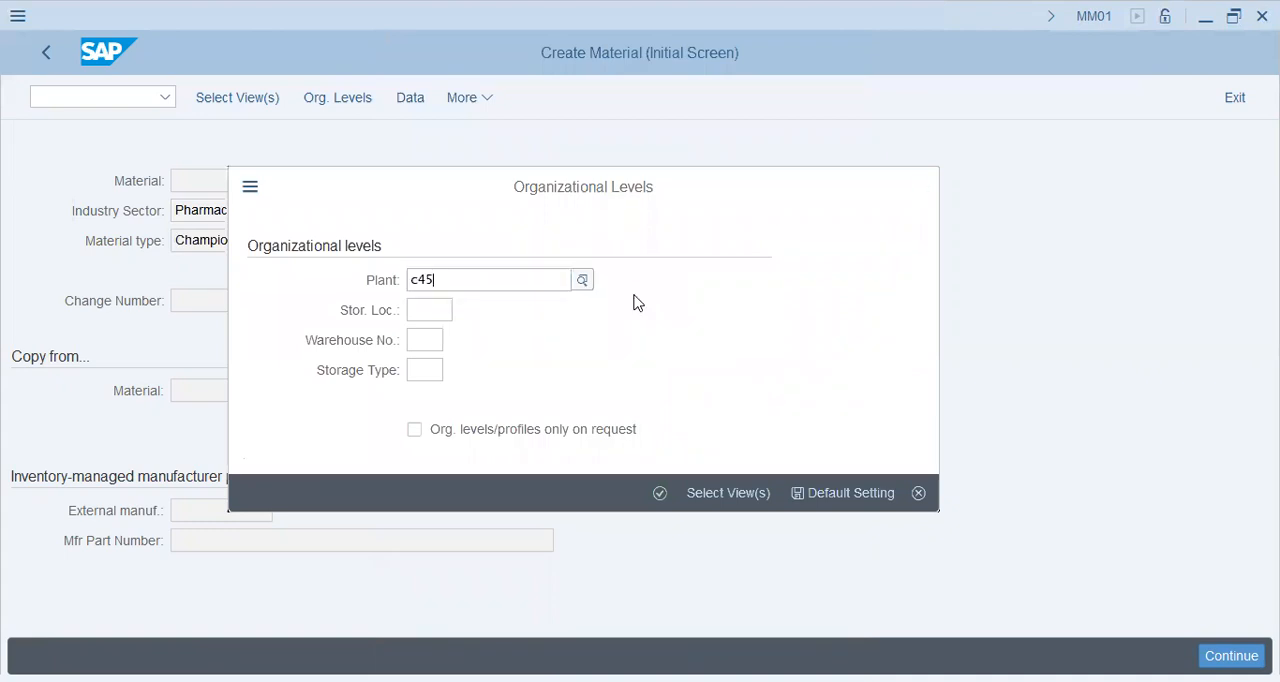
pyautogui.press('Tab')
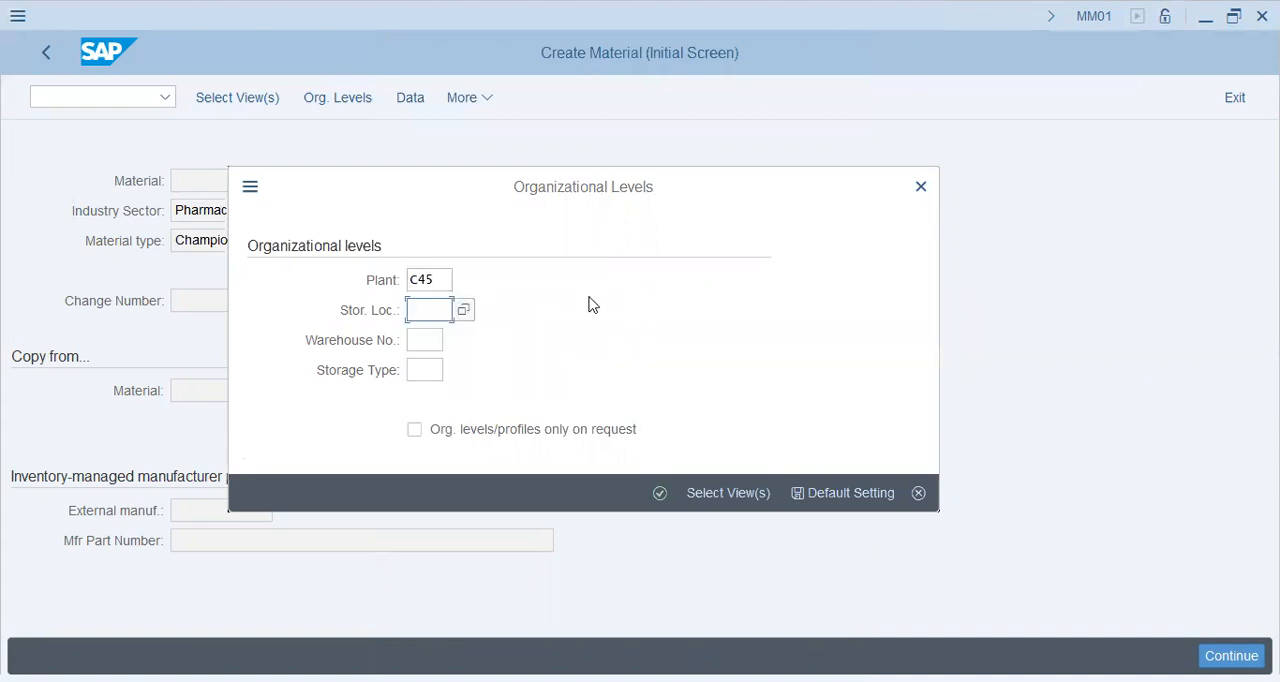
pyautogui.click(463, 310)
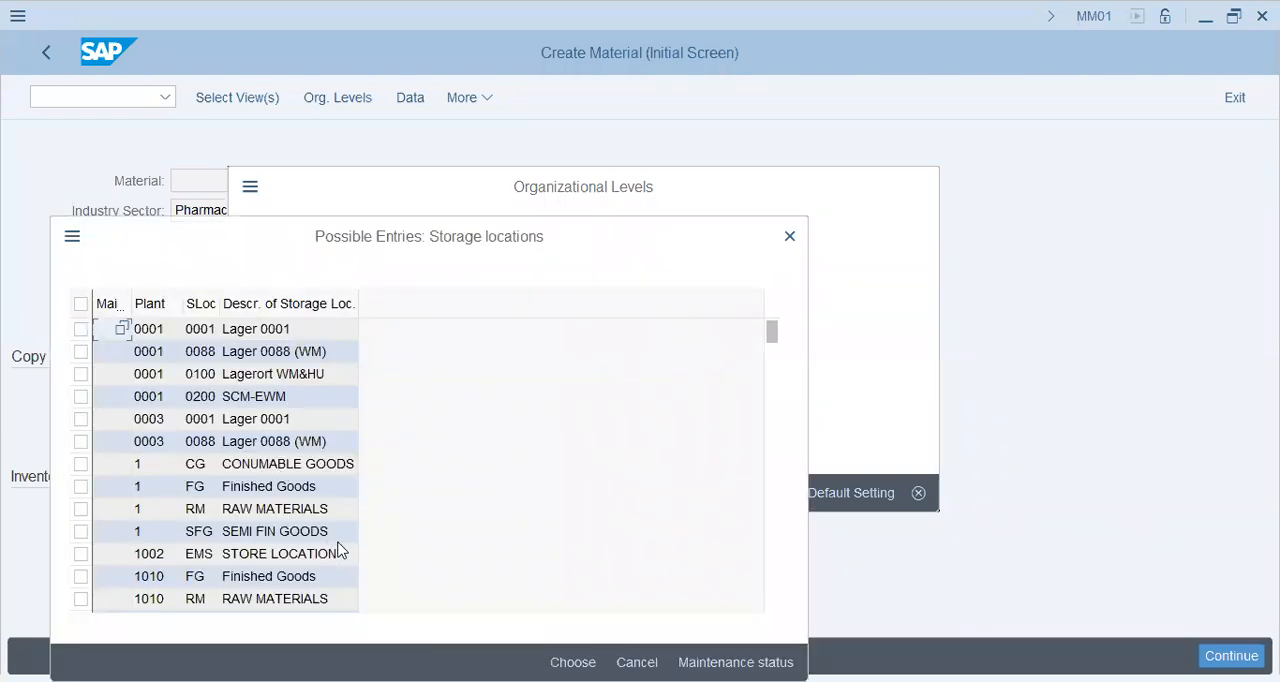
pyautogui.scroll(-15, 338, 550)
pyautogui.scroll(-10, 272, 536)
pyautogui.scroll(10, 271, 535)
pyautogui.scroll(-10, 270, 532)
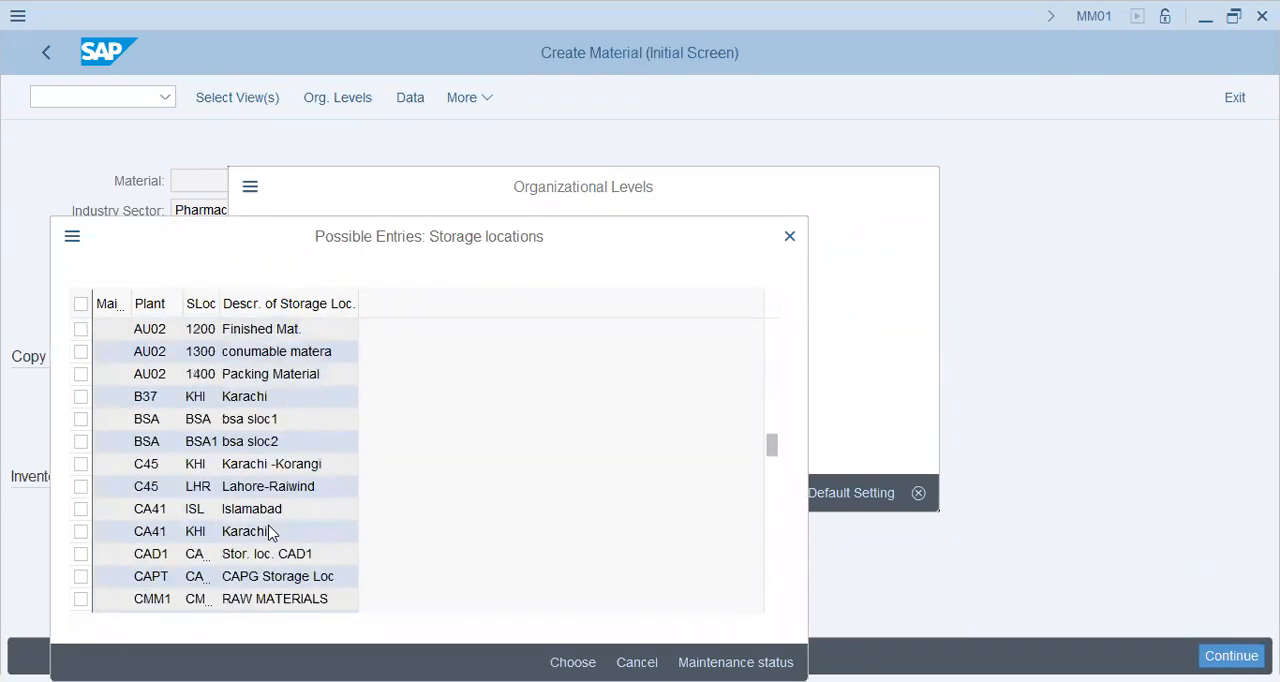
pyautogui.click(142, 534)
pyautogui.scroll(-1, 252, 515)
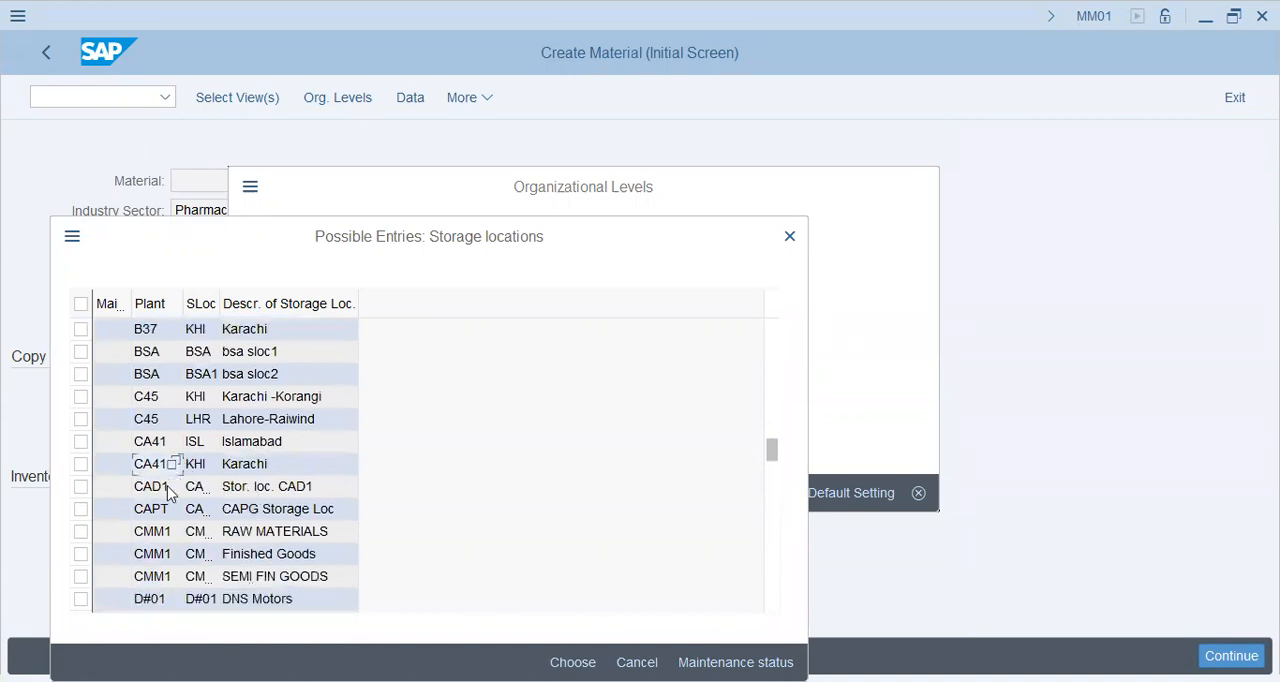
pyautogui.scroll(-1, 232, 484)
pyautogui.click(254, 354)
pyautogui.click(435, 338)
pyautogui.click(418, 371)
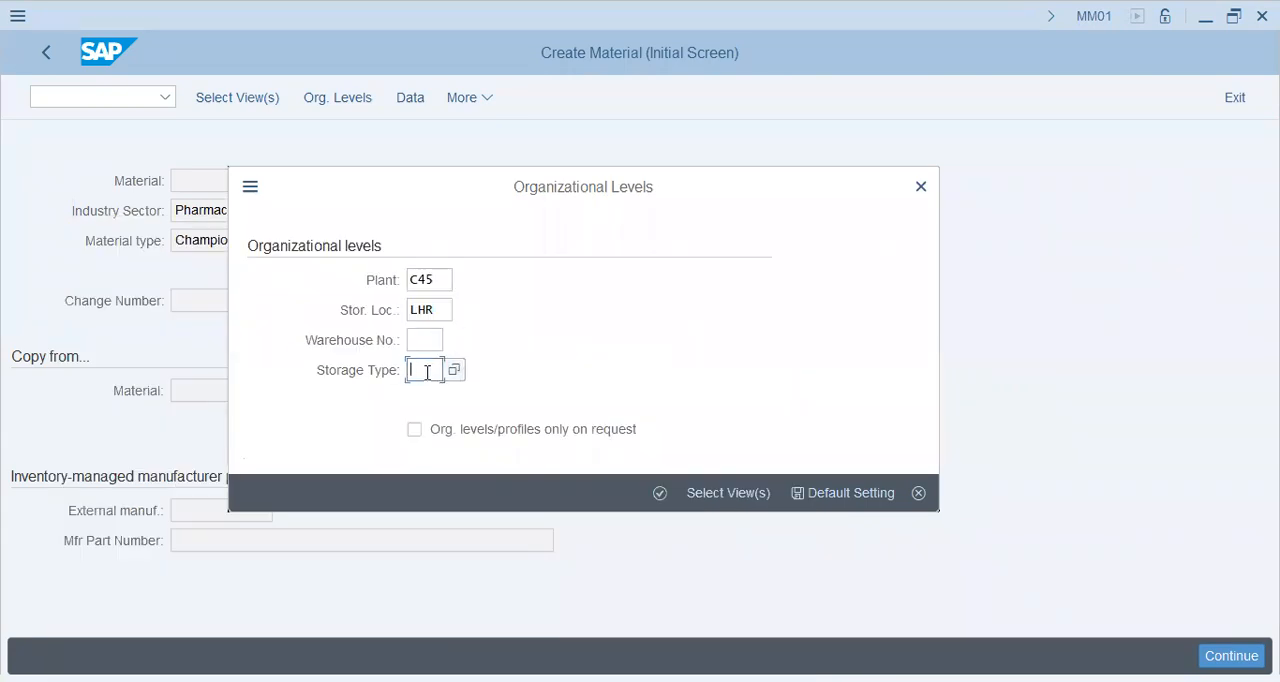
pyautogui.click(663, 494)
# Read the error message about the organizational levels, acknowledge it and close the organizational levels entry.
pyautogui.moveTo(287, 498); pyautogui.dragTo(498, 500)
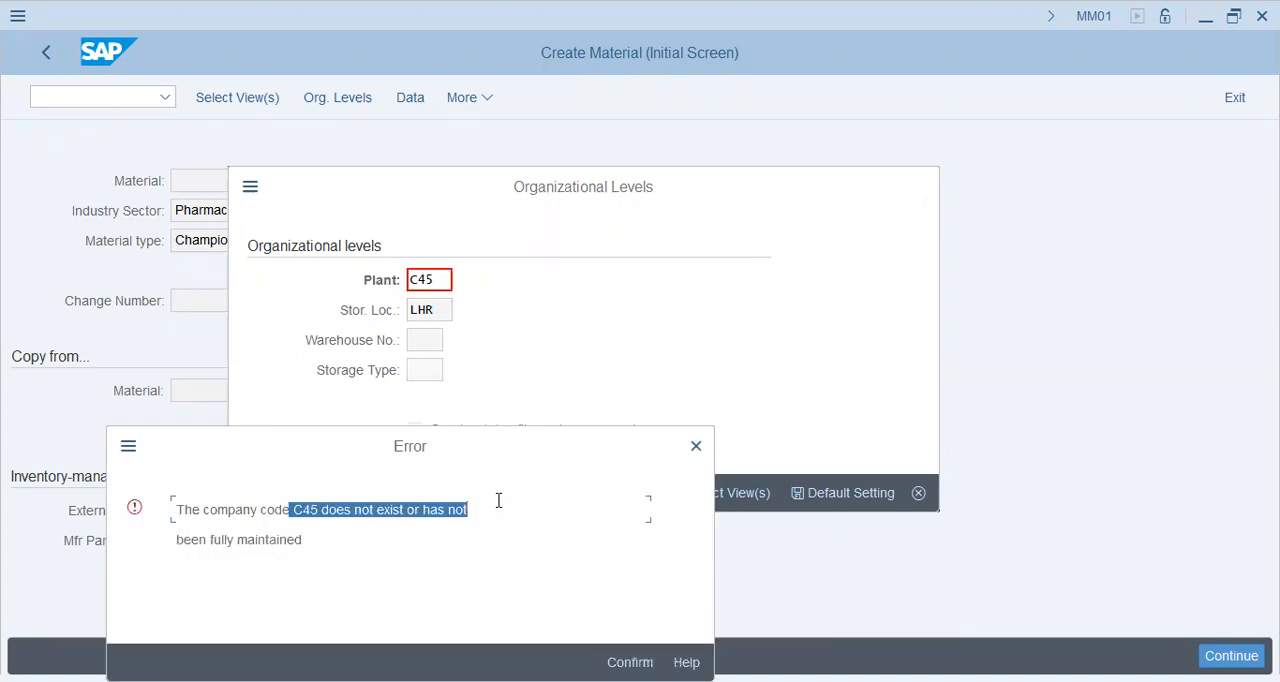
pyautogui.moveTo(211, 541); pyautogui.dragTo(390, 543)
pyautogui.click(302, 515)
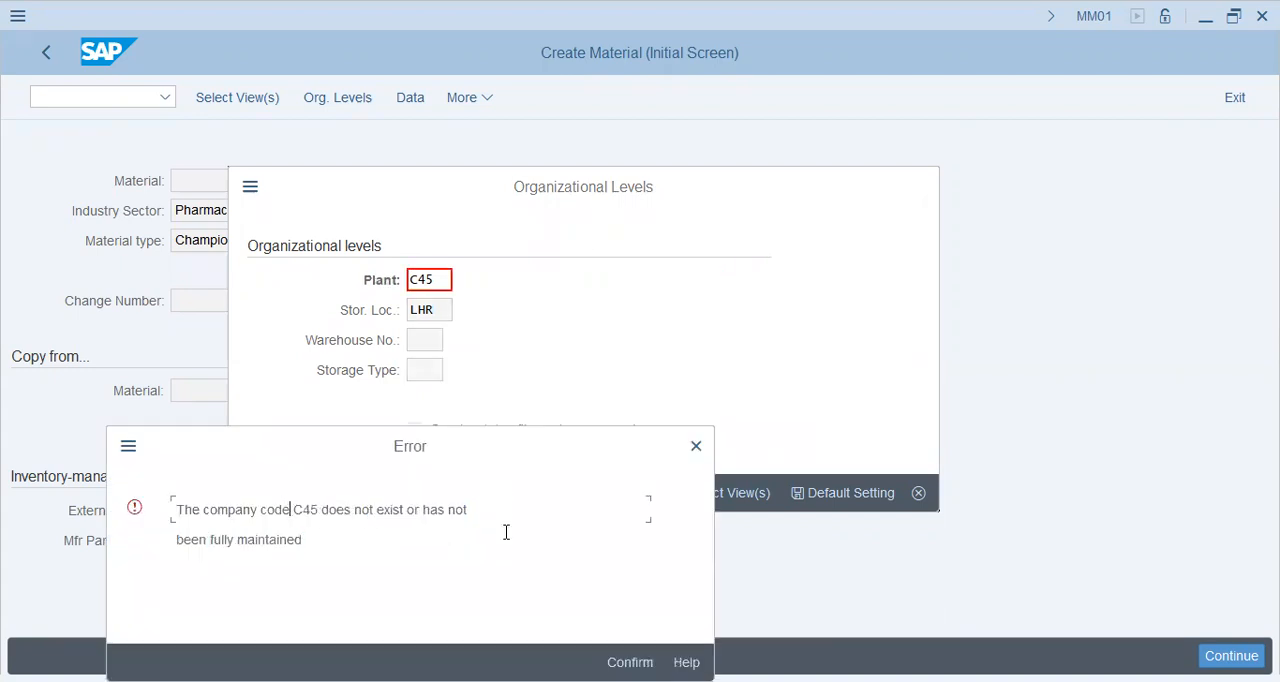
pyautogui.moveTo(291, 510); pyautogui.dragTo(468, 511)
pyautogui.press('Return')
pyautogui.click(929, 184)
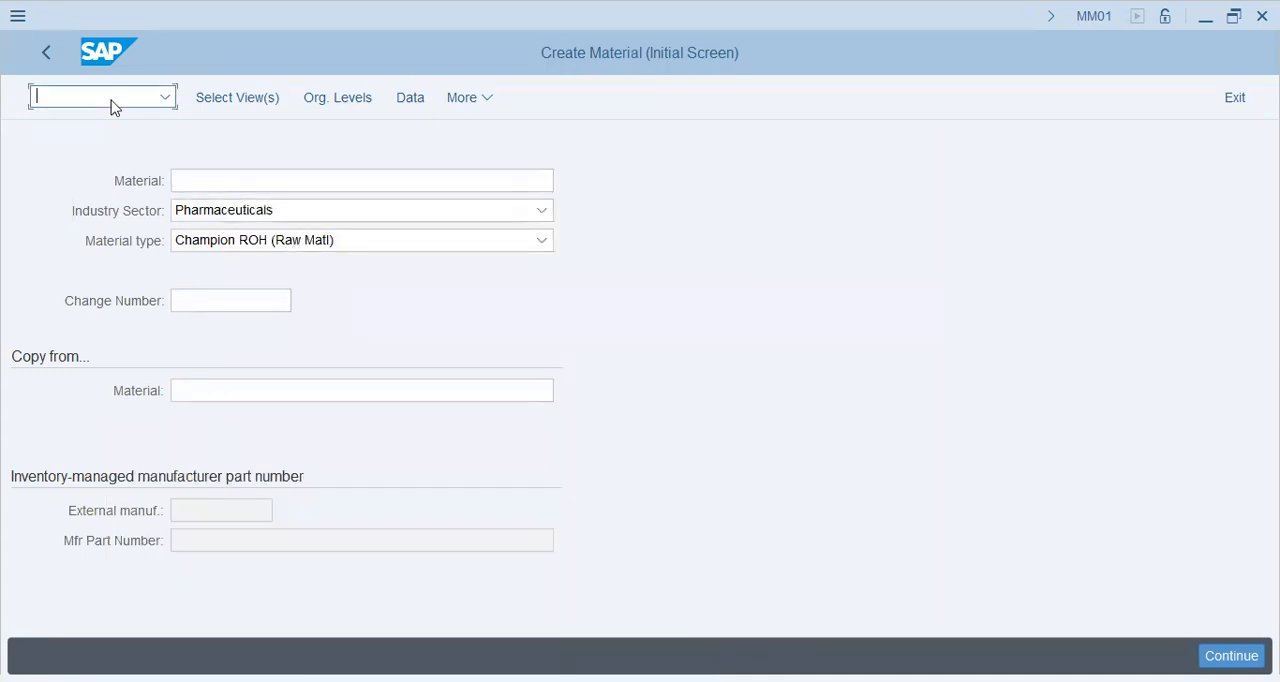
# Leave material creation for transaction SPRO and display the SAP Reference IMG.
pyautogui.write('/nspro')
pyautogui.press('Return')
pyautogui.click(272, 100)
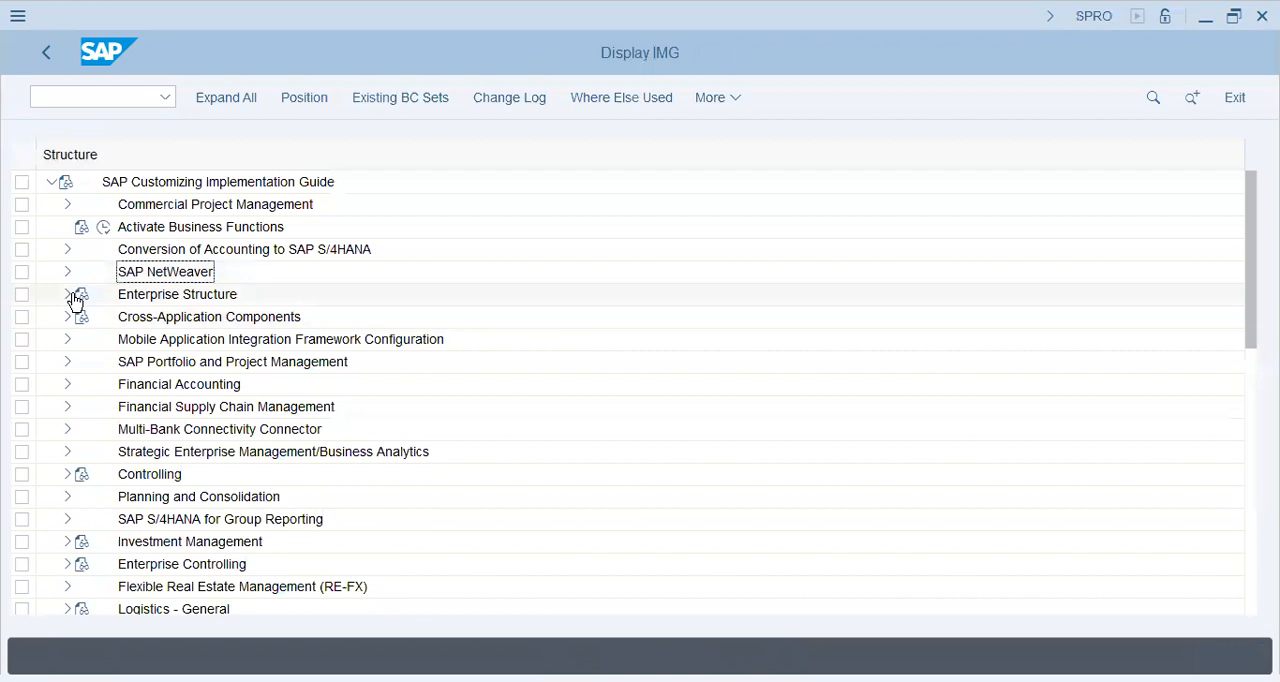
# Open the Edit, Copy, Delete, Check Company Code activity in the Financial Accounting definitions of the Enterprise Structure.
pyautogui.click(70, 295)
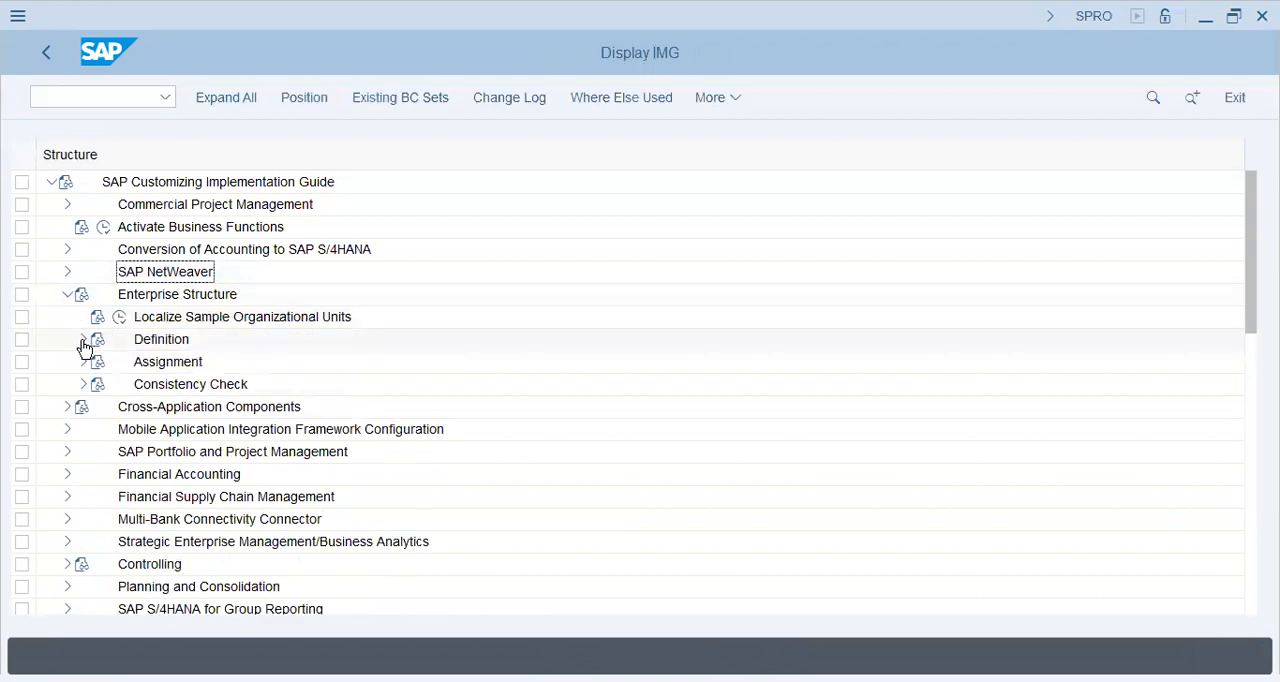
pyautogui.click(84, 341)
pyautogui.click(99, 362)
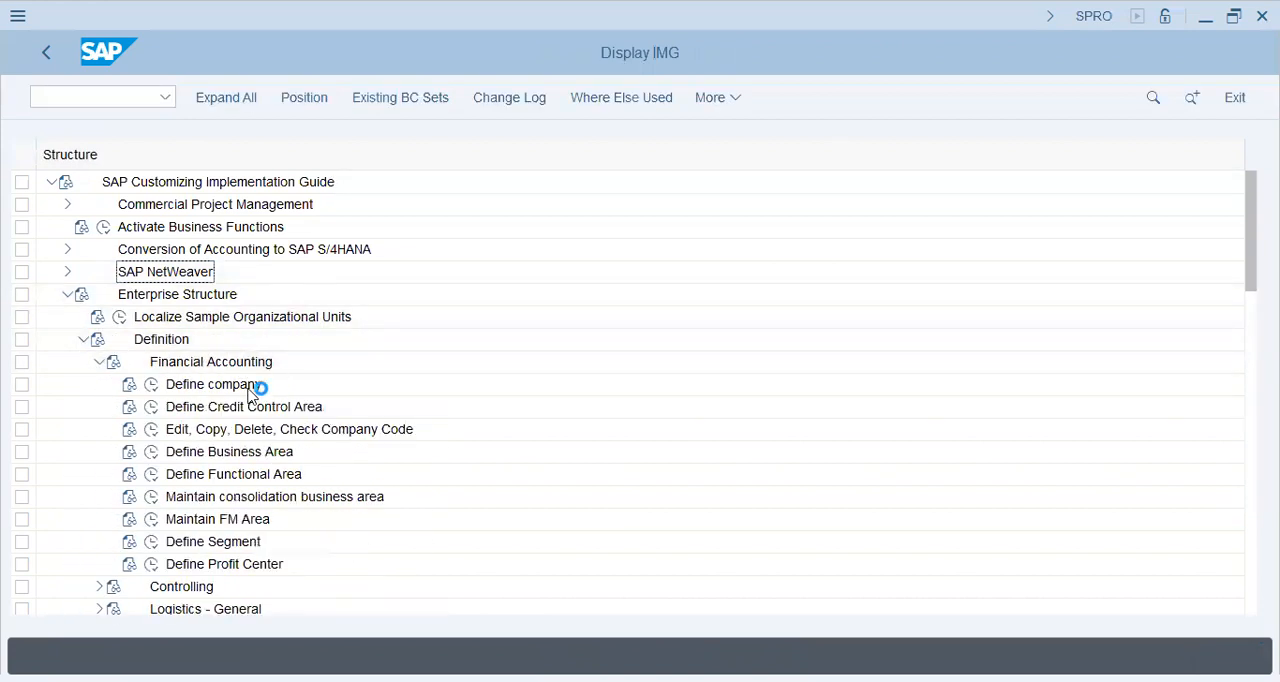
pyautogui.click(151, 429)
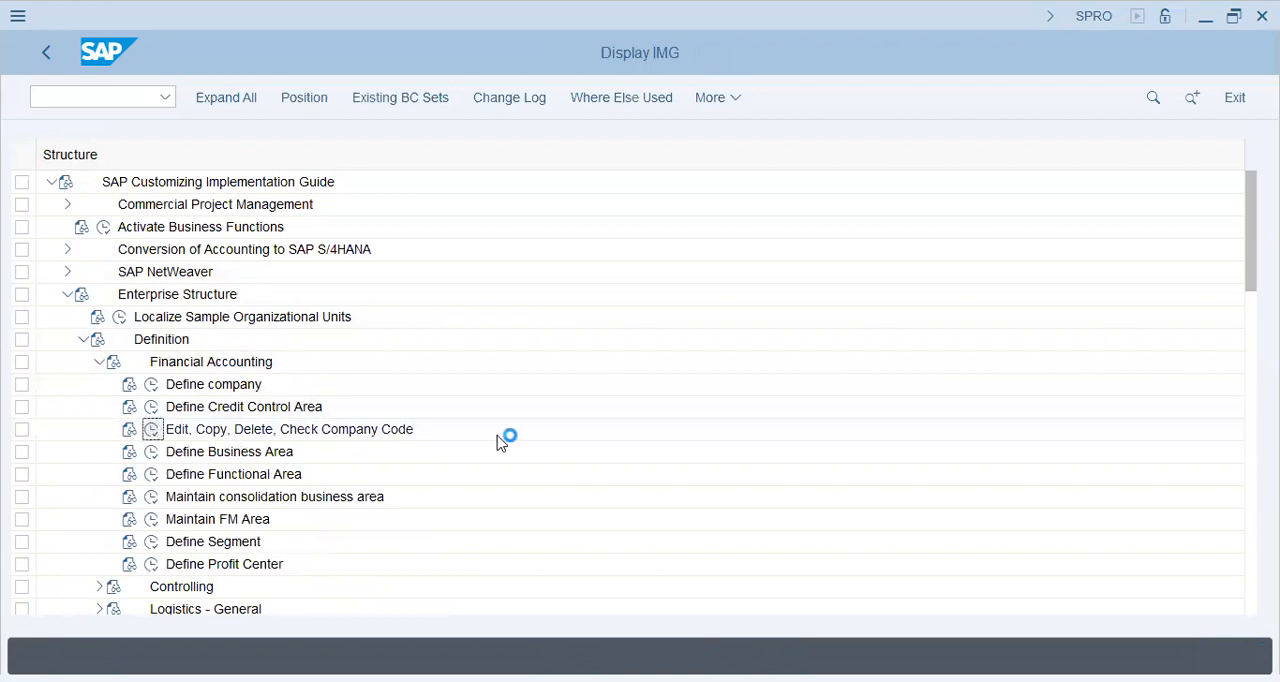
# Look up company code C45 in Edit Company Code Data, view its details and return to the IMG structure.
pyautogui.doubleClick(185, 199)
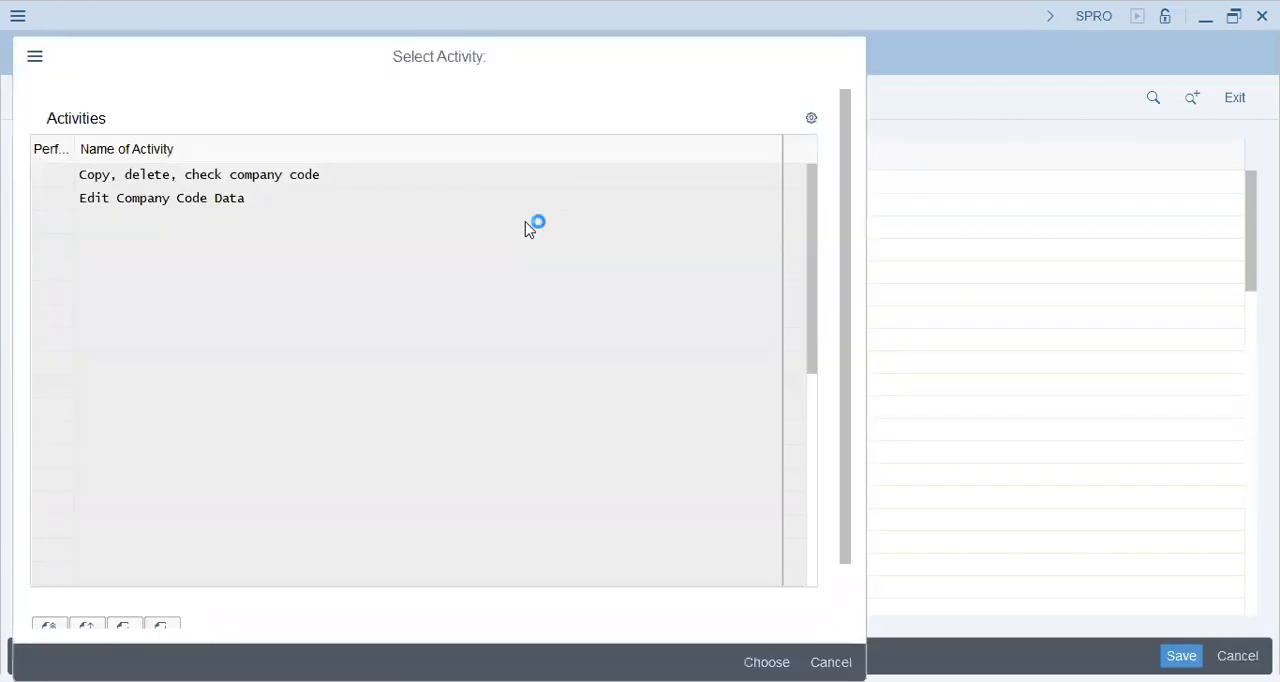
pyautogui.click(288, 601)
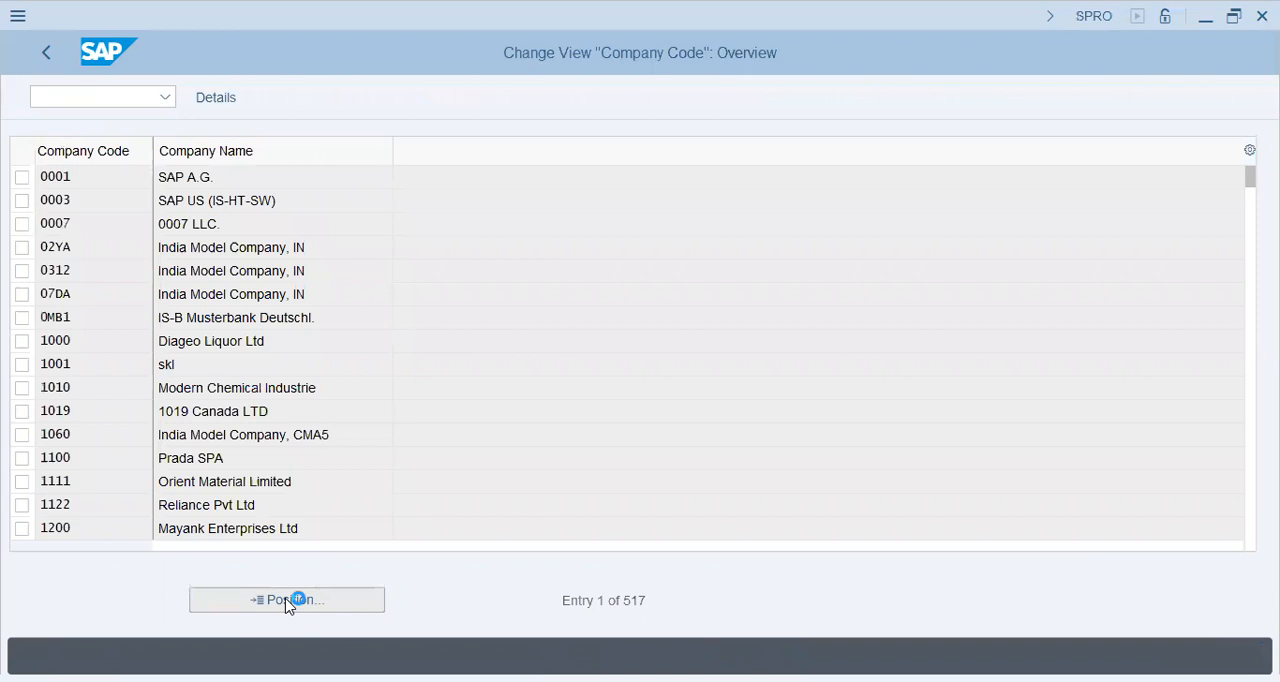
pyautogui.write('C45')
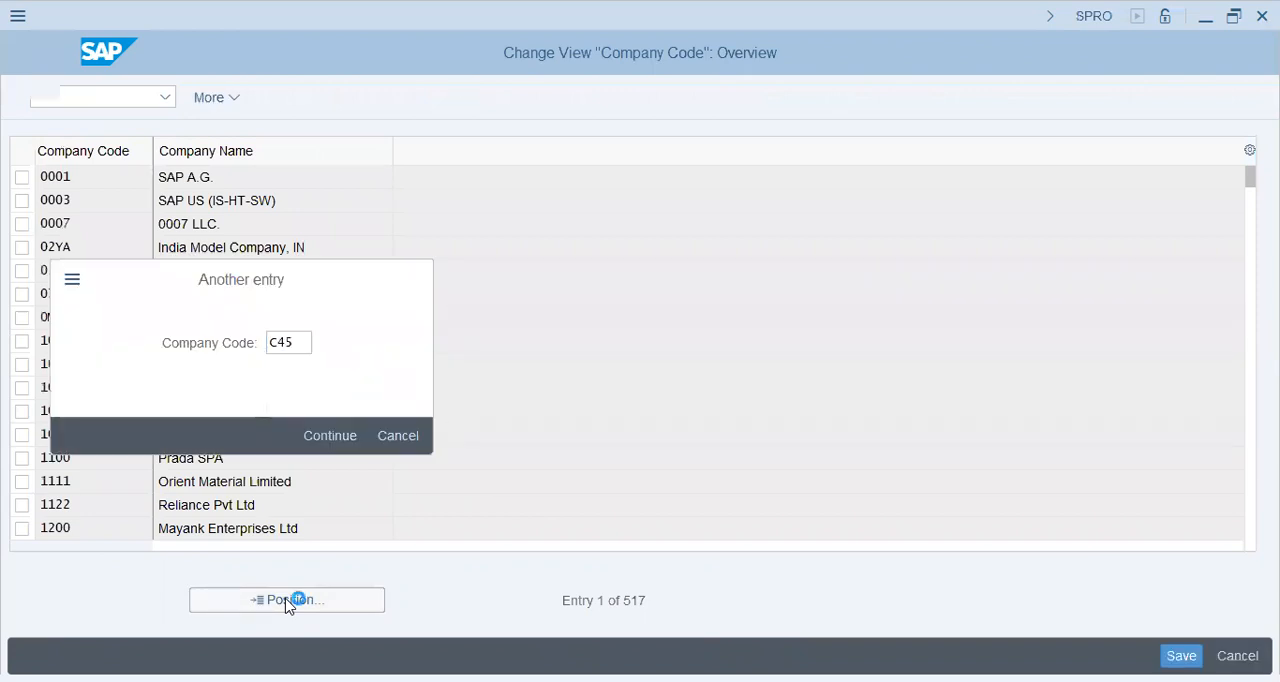
pyautogui.press('Return')
pyautogui.doubleClick(279, 180)
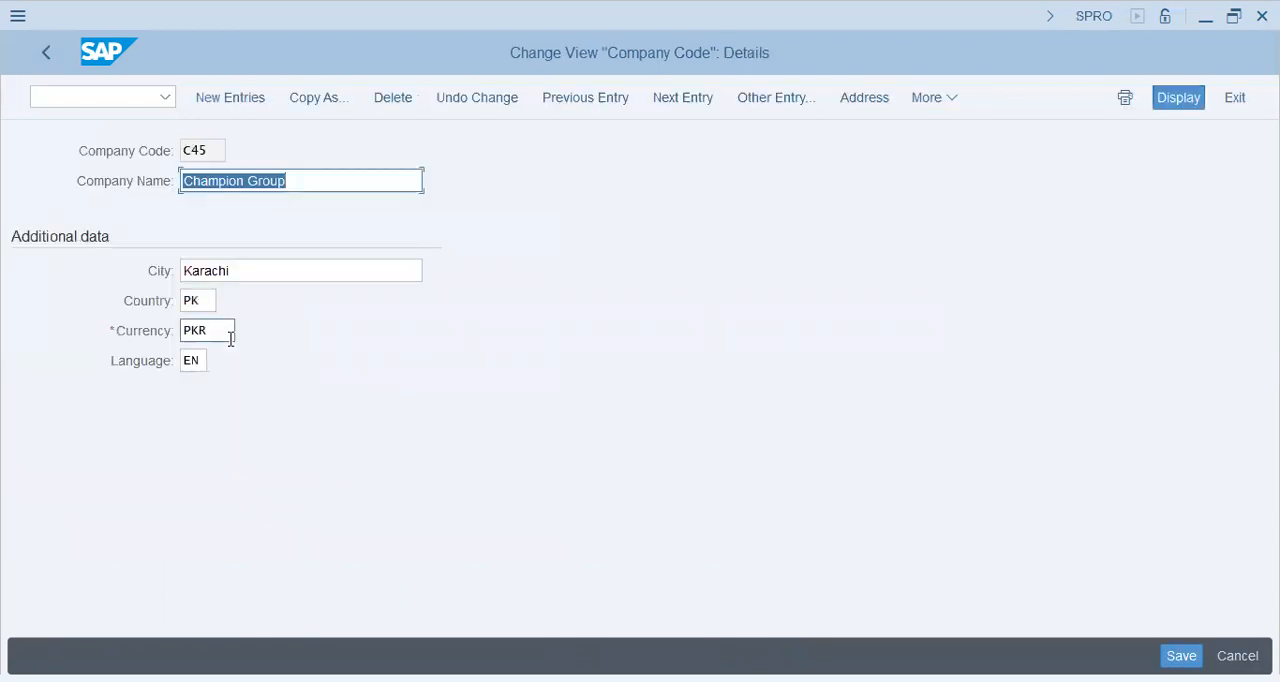
pyautogui.click(50, 53)
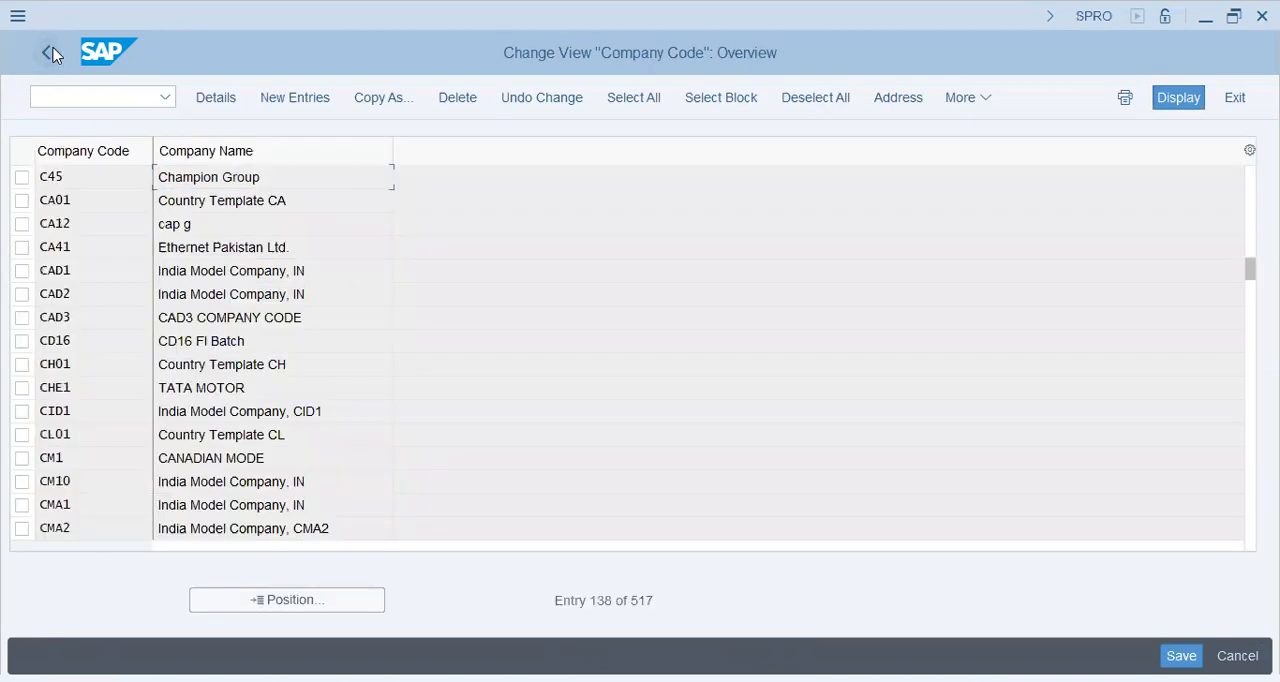
pyautogui.click(52, 54)
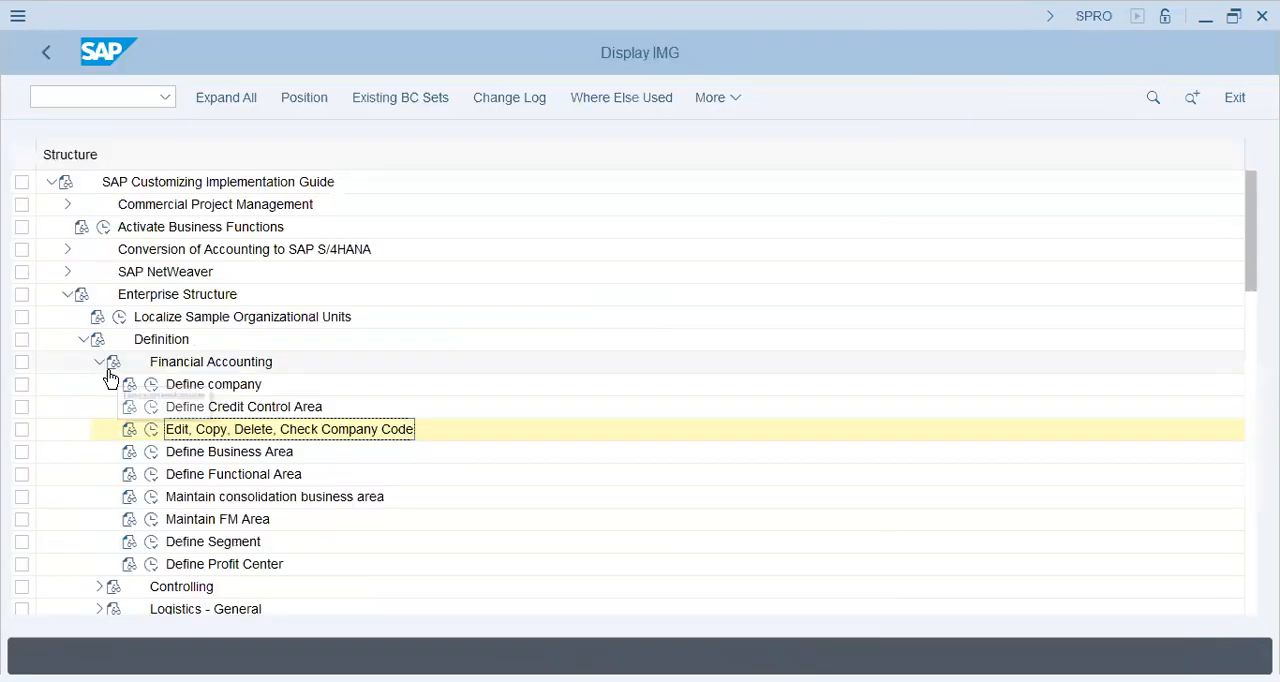
# Open the Define Plant activity in the Logistics - General definitions of the Enterprise Structure.
pyautogui.click(100, 362)
pyautogui.click(99, 406)
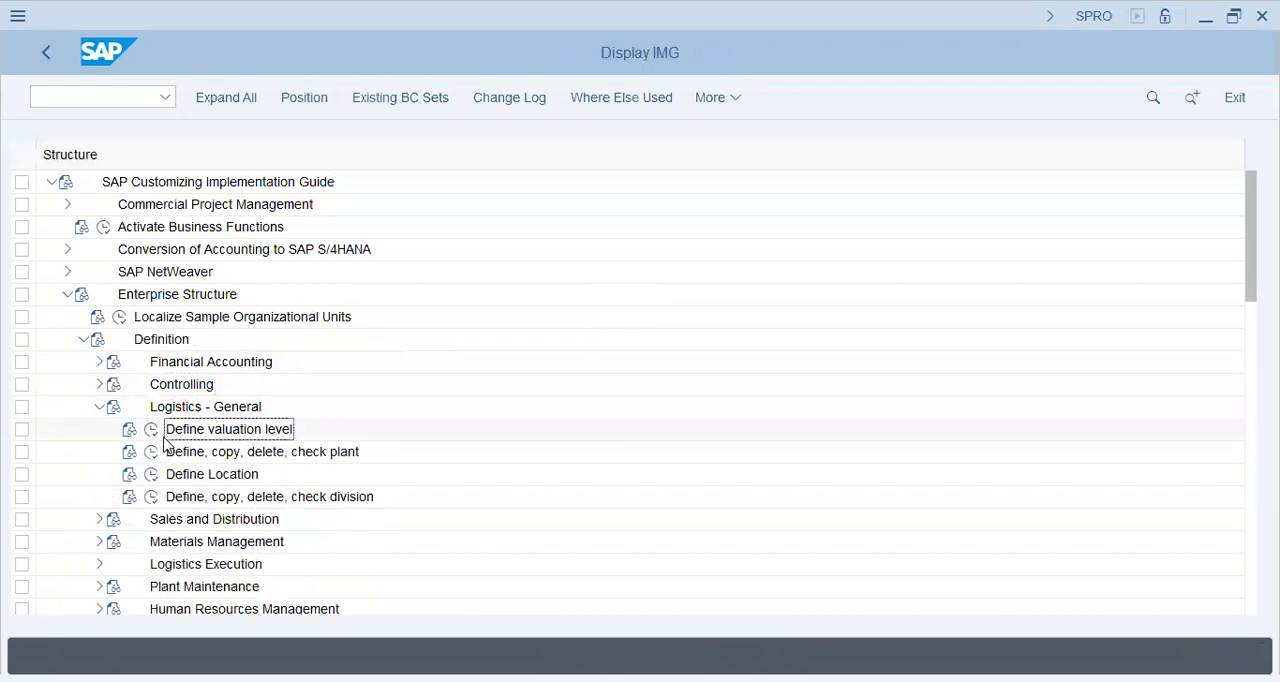
pyautogui.click(151, 451)
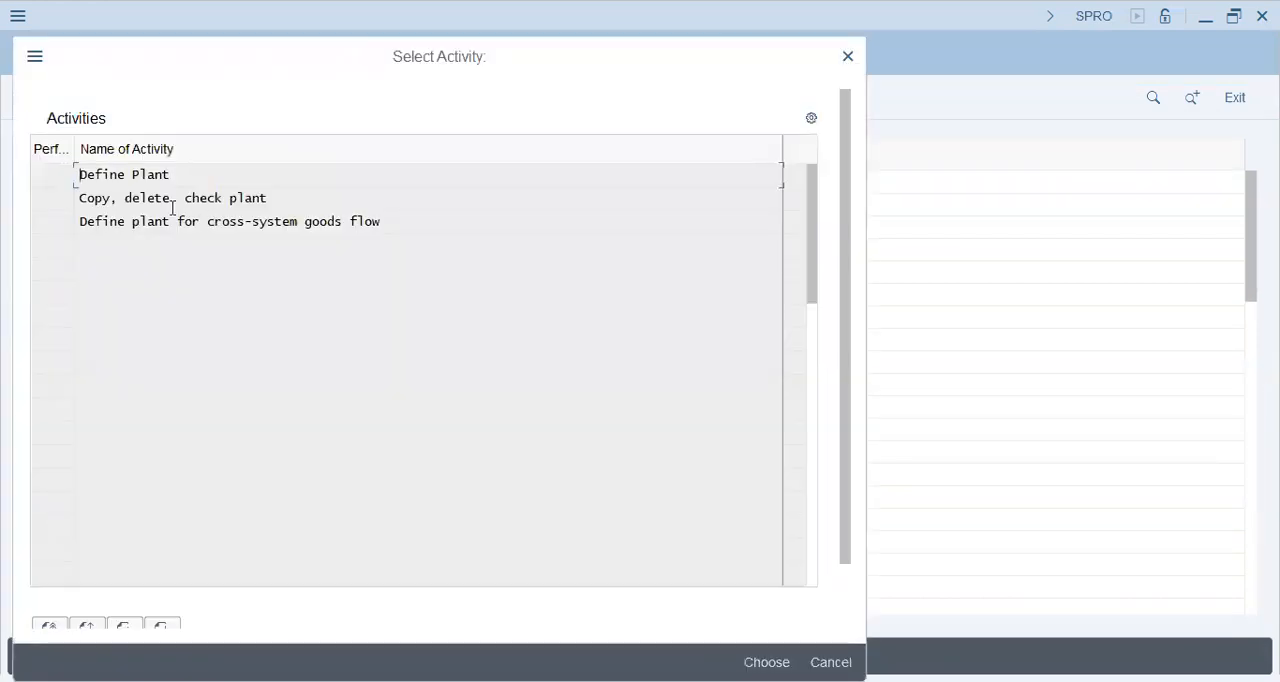
pyautogui.click(172, 205)
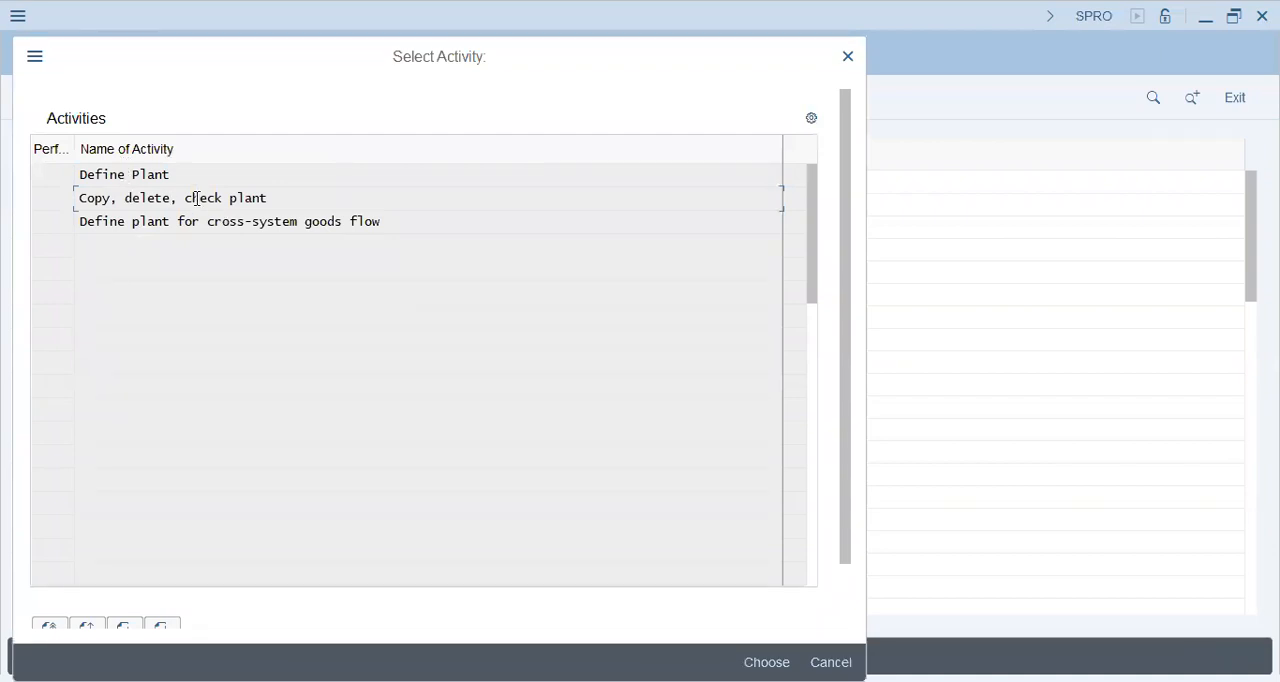
pyautogui.doubleClick(155, 176)
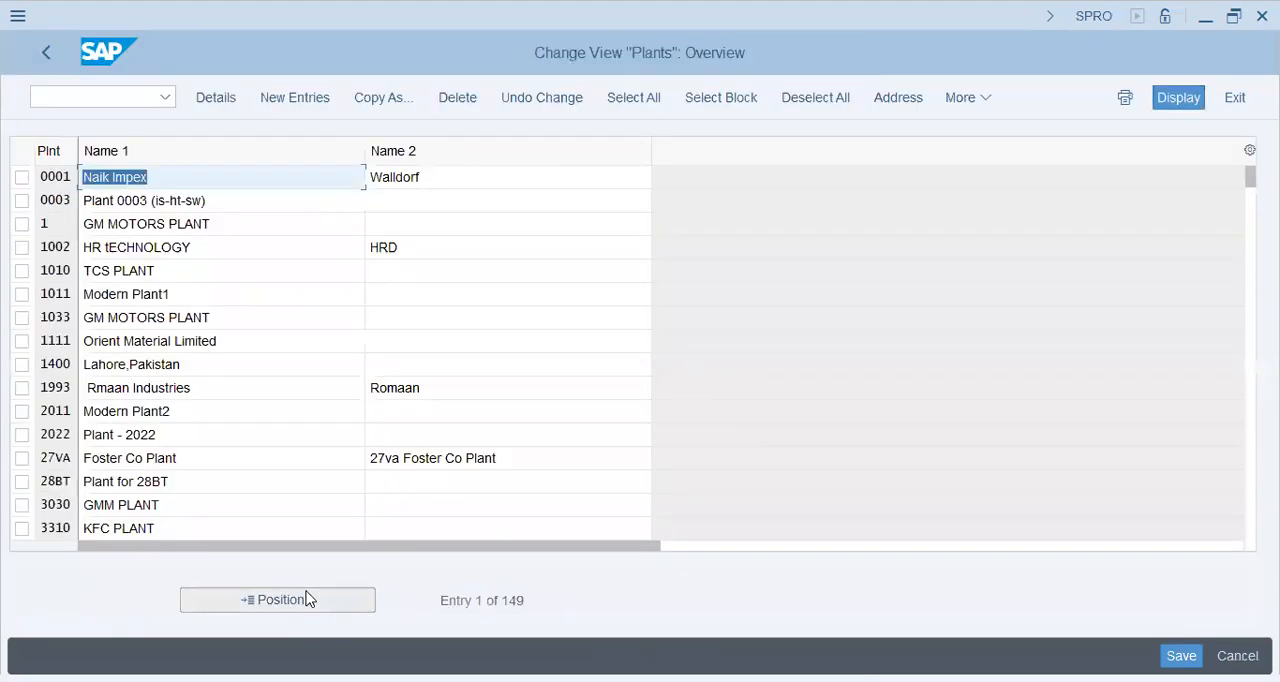
# Look up plant C45 in the plants overview, check its entry and return to the IMG structure.
pyautogui.click(307, 598)
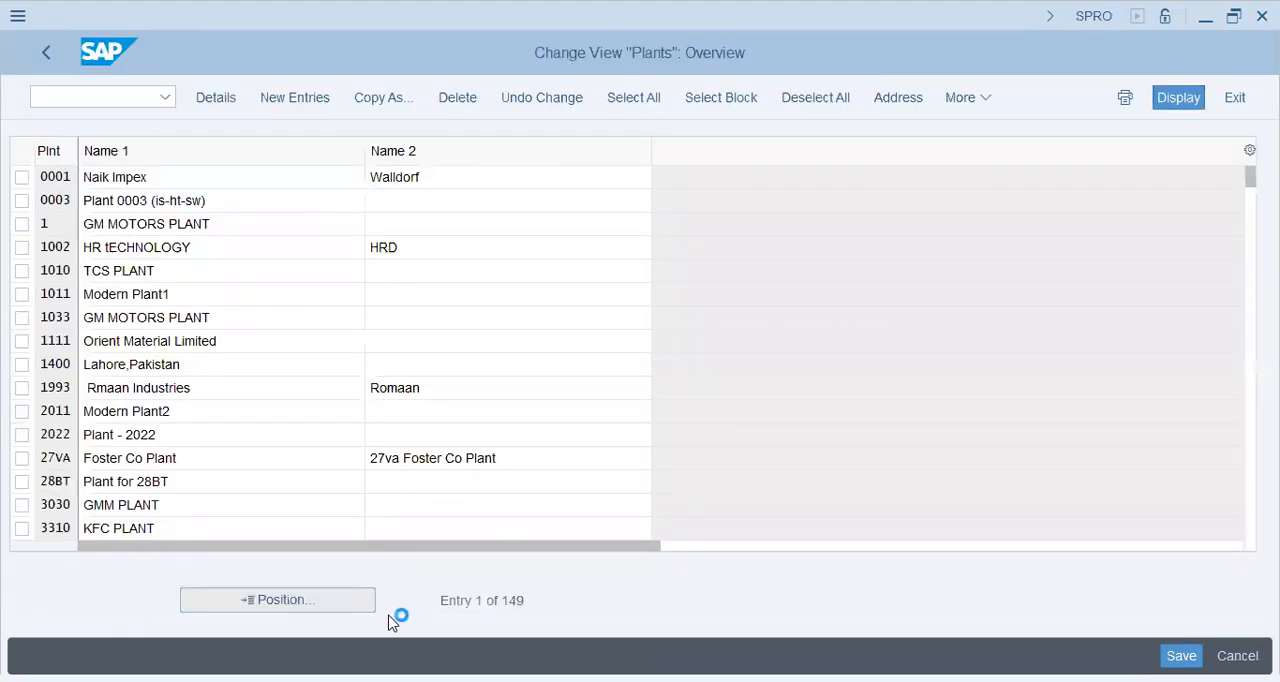
pyautogui.write('c45')
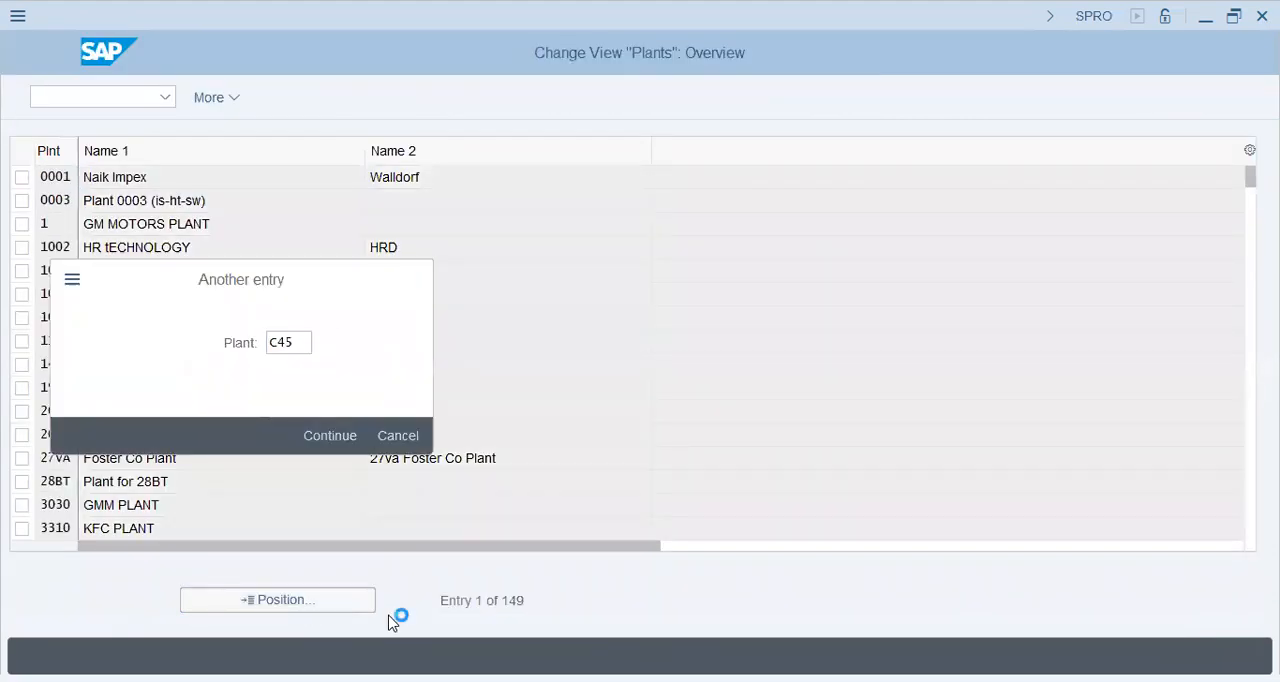
pyautogui.press('Return')
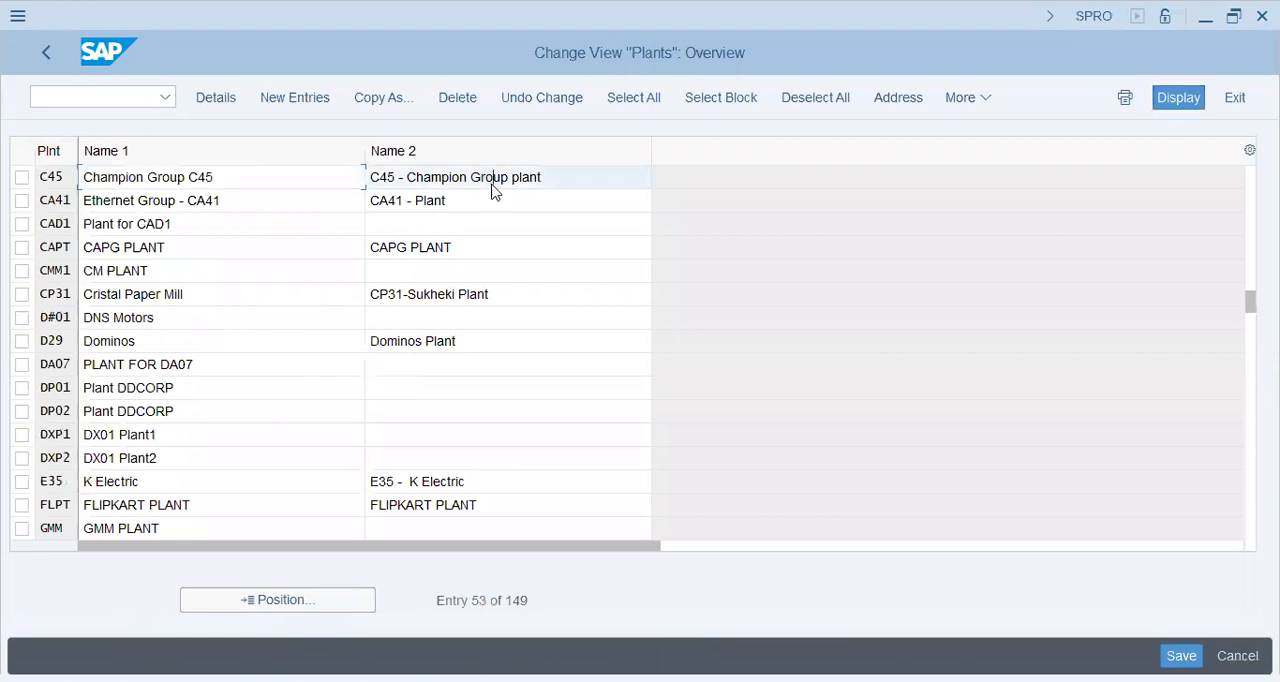
pyautogui.click(49, 51)
pyautogui.click(847, 57)
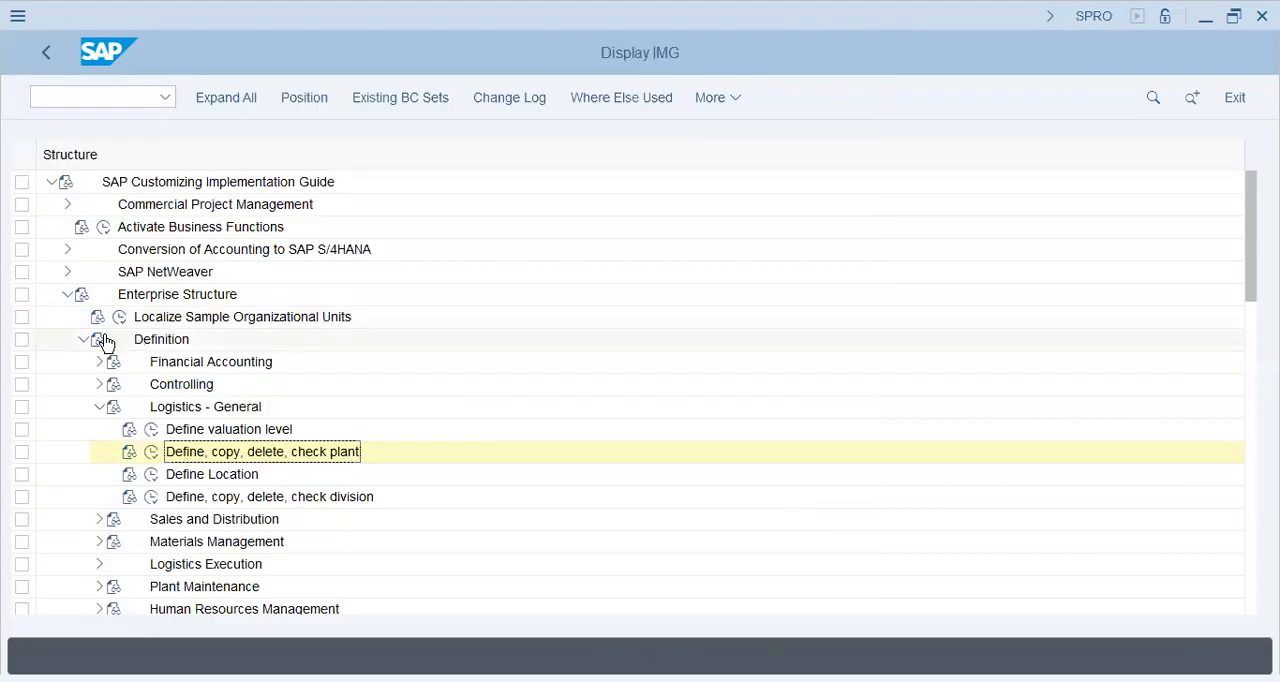
# Open the Define Field Status Variants activity for ledger fields in the Financial Accounting Global Settings.
pyautogui.click(80, 340)
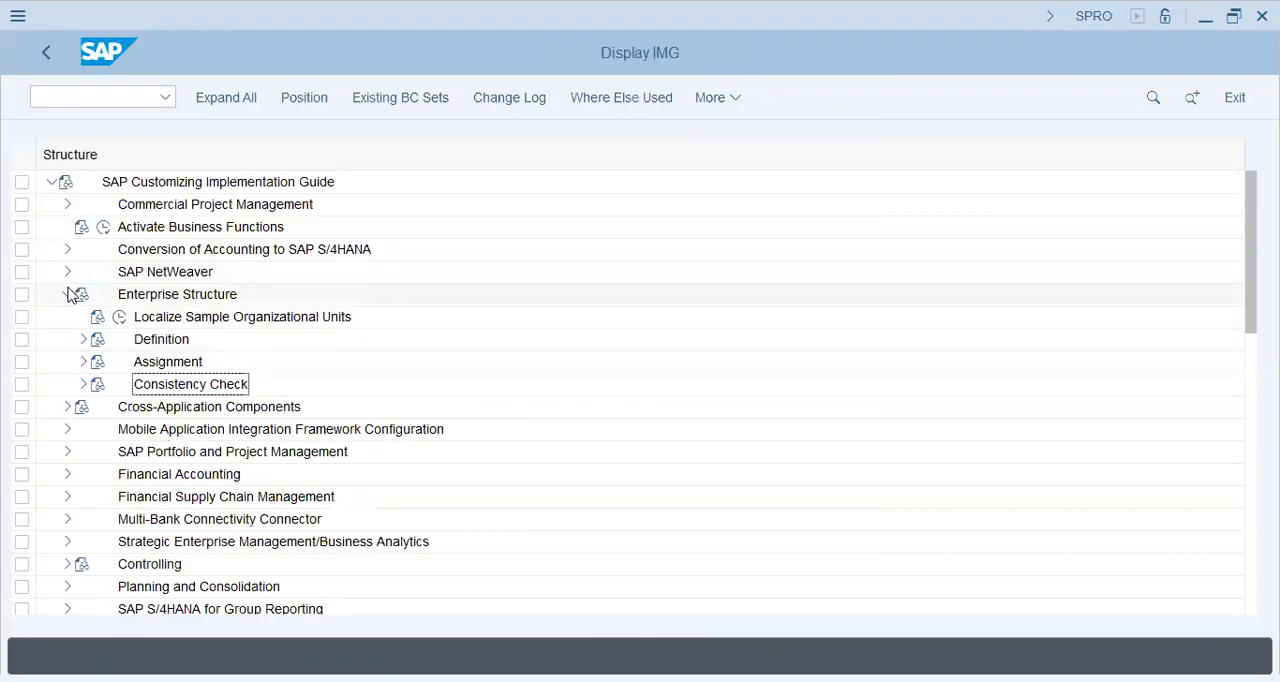
pyautogui.click(70, 294)
pyautogui.click(67, 385)
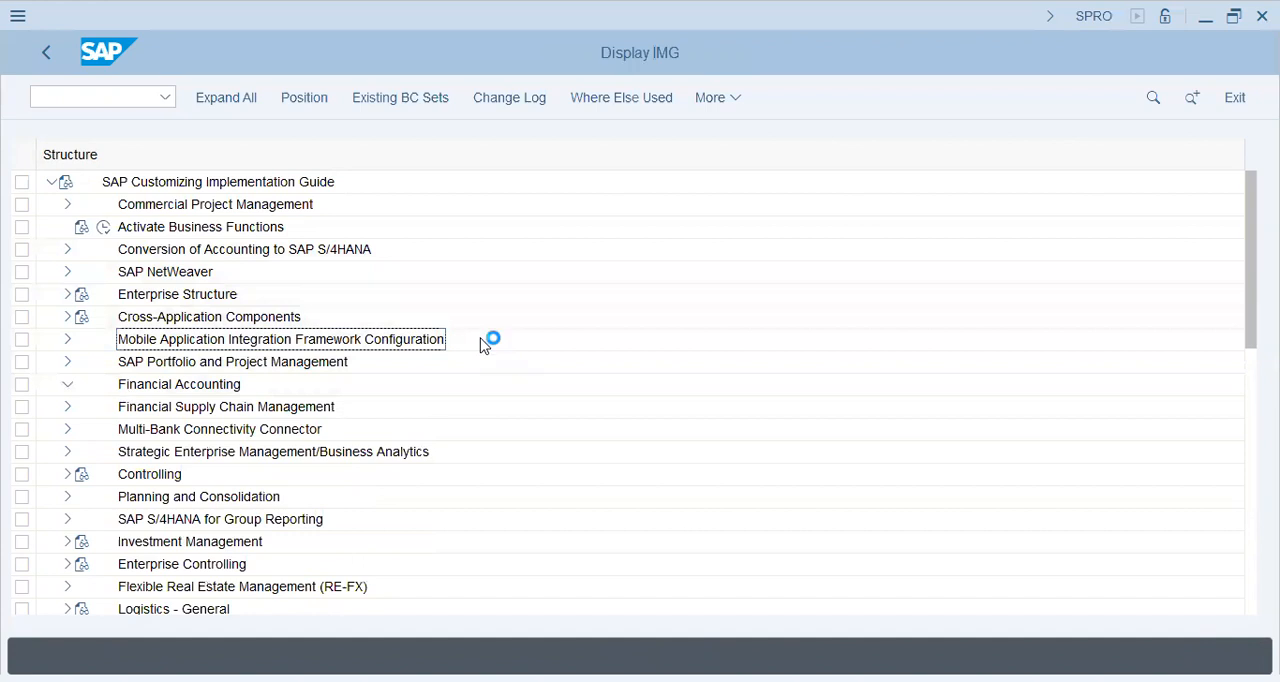
pyautogui.click(83, 340)
pyautogui.click(101, 318)
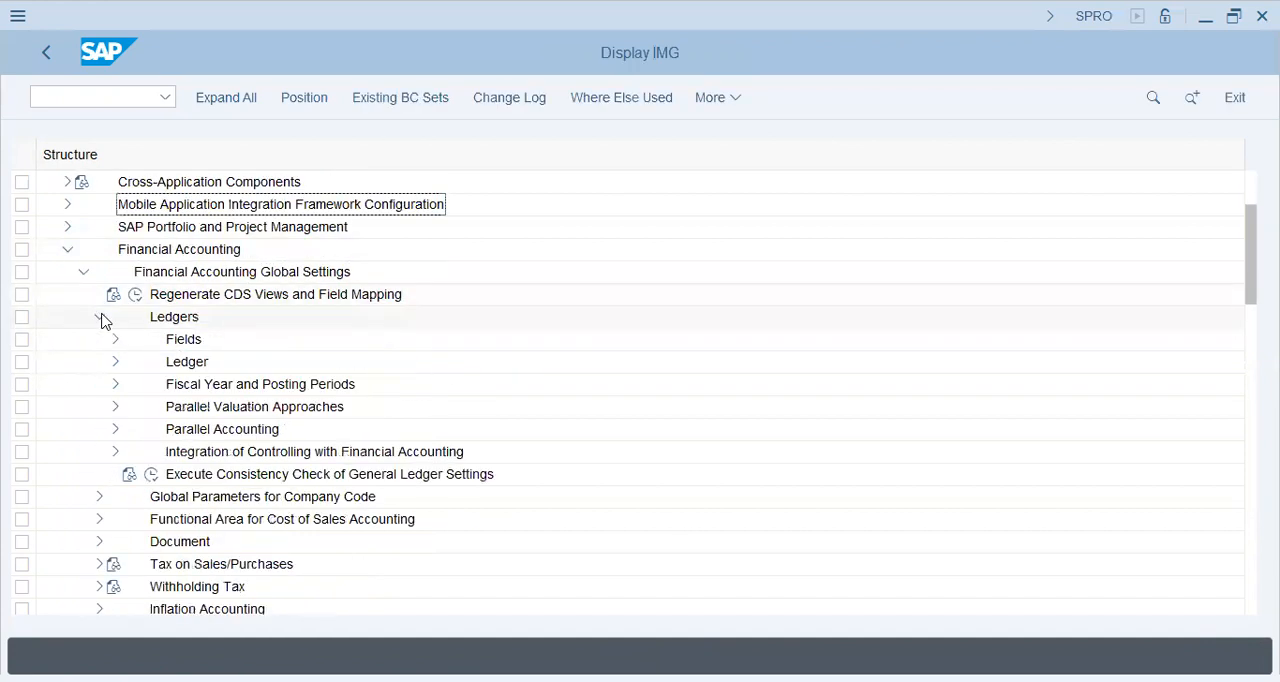
pyautogui.click(116, 341)
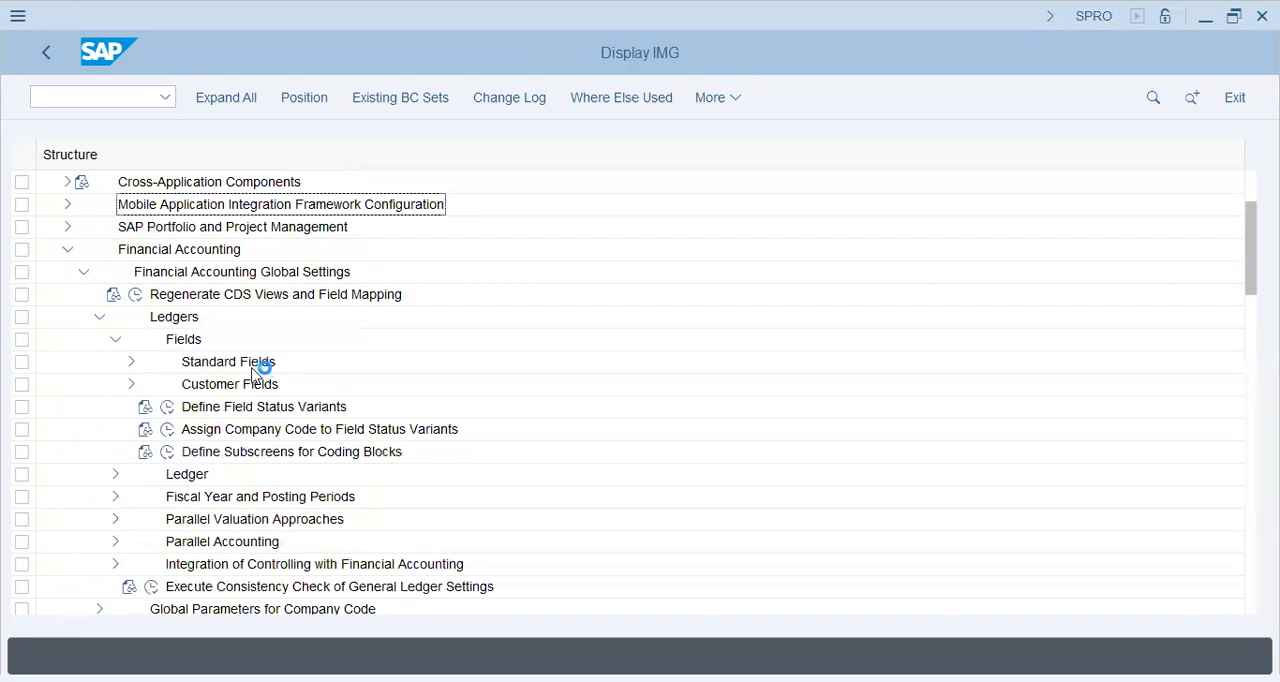
pyautogui.click(167, 406)
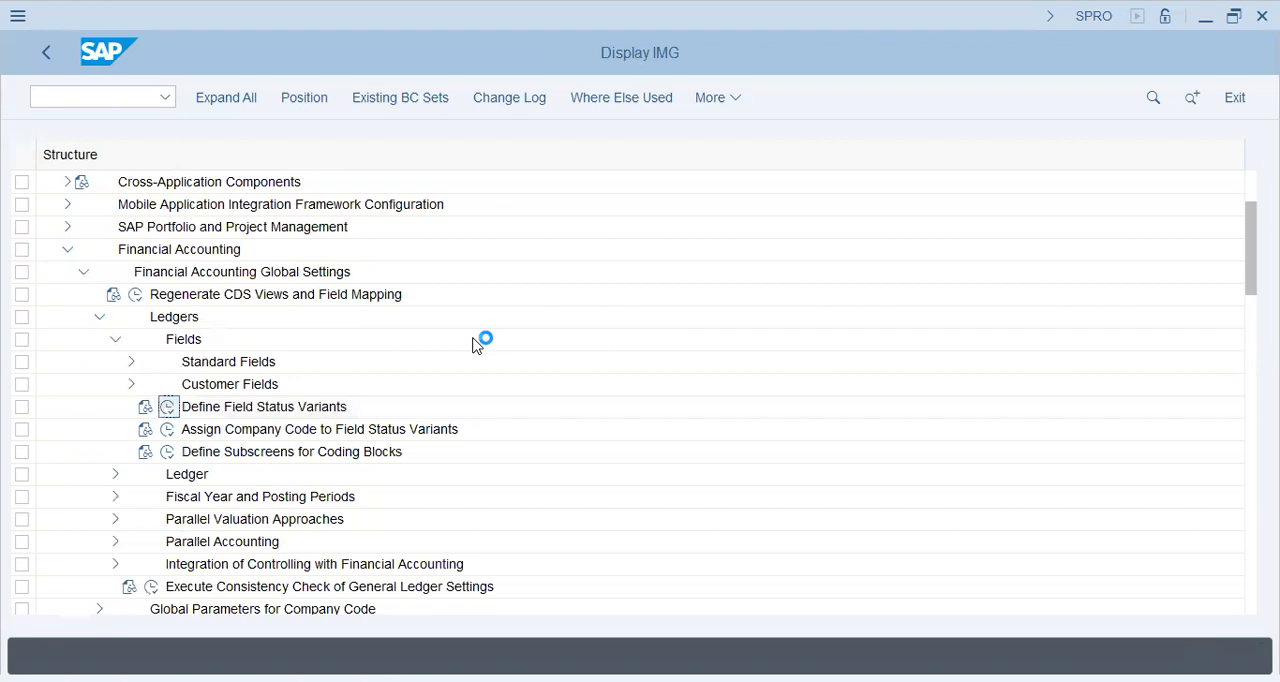
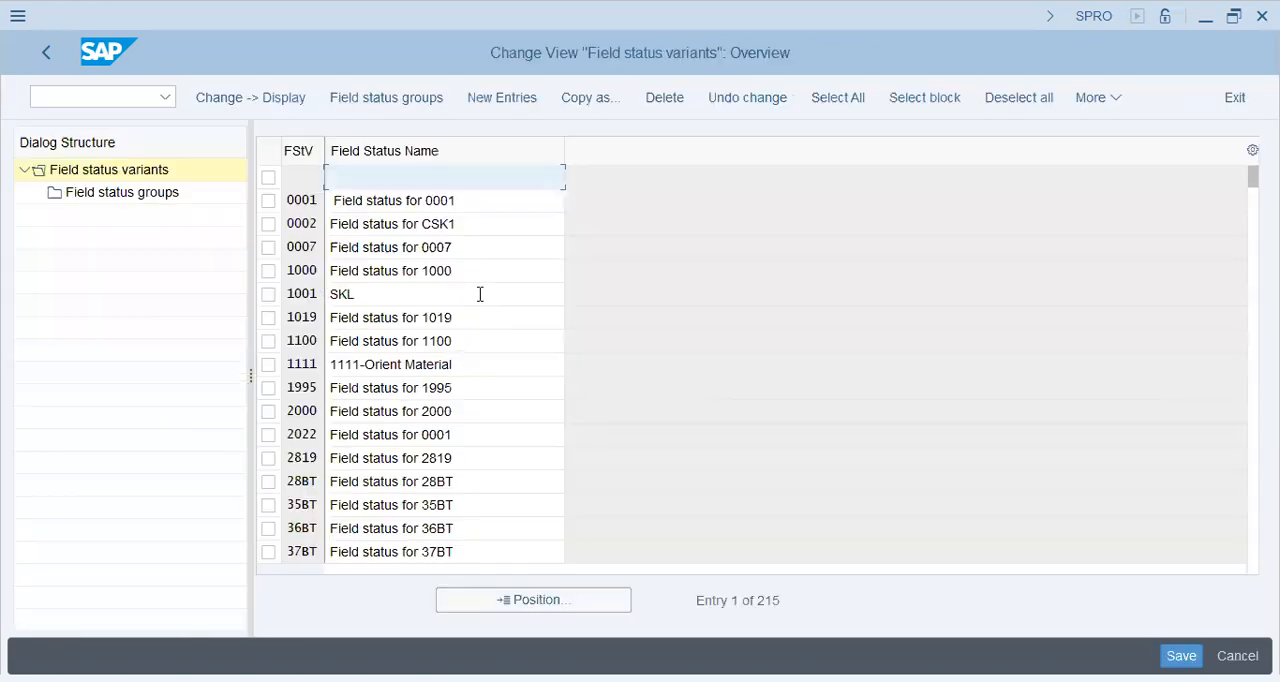
# Start a copy of field status variant 0001 and enter C45 as the new variant's key.
pyautogui.click(269, 201)
pyautogui.click(528, 100)
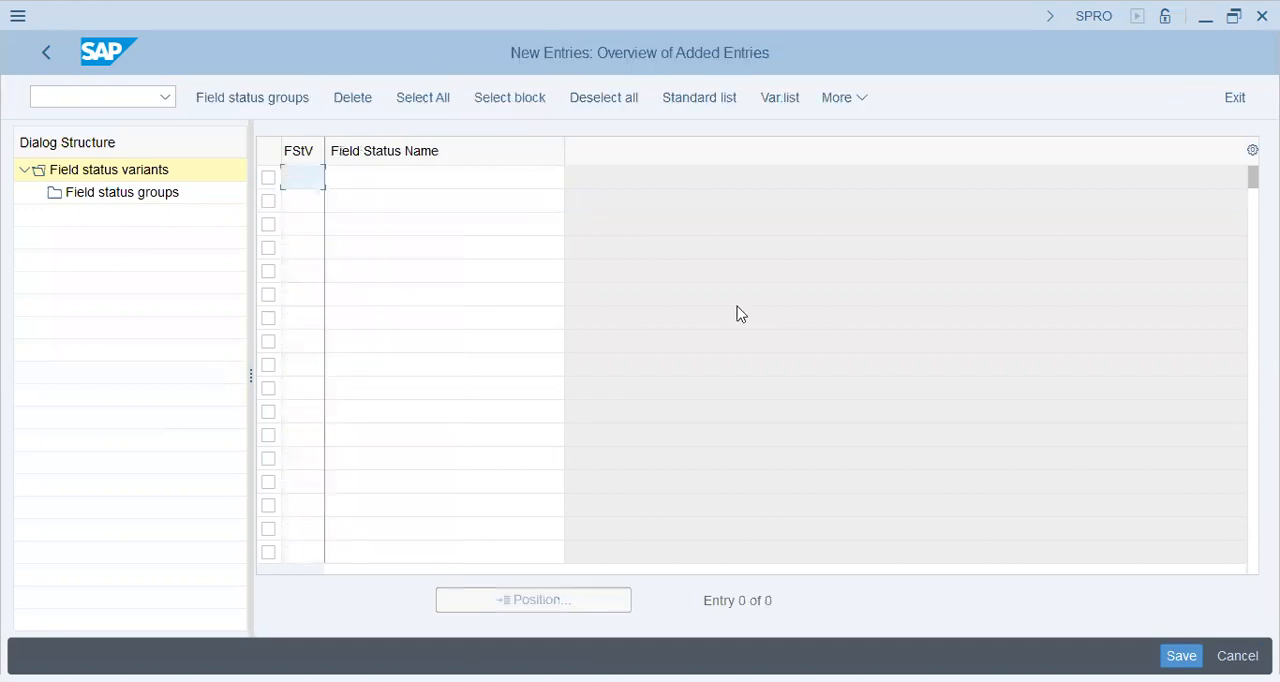
pyautogui.press('F3')
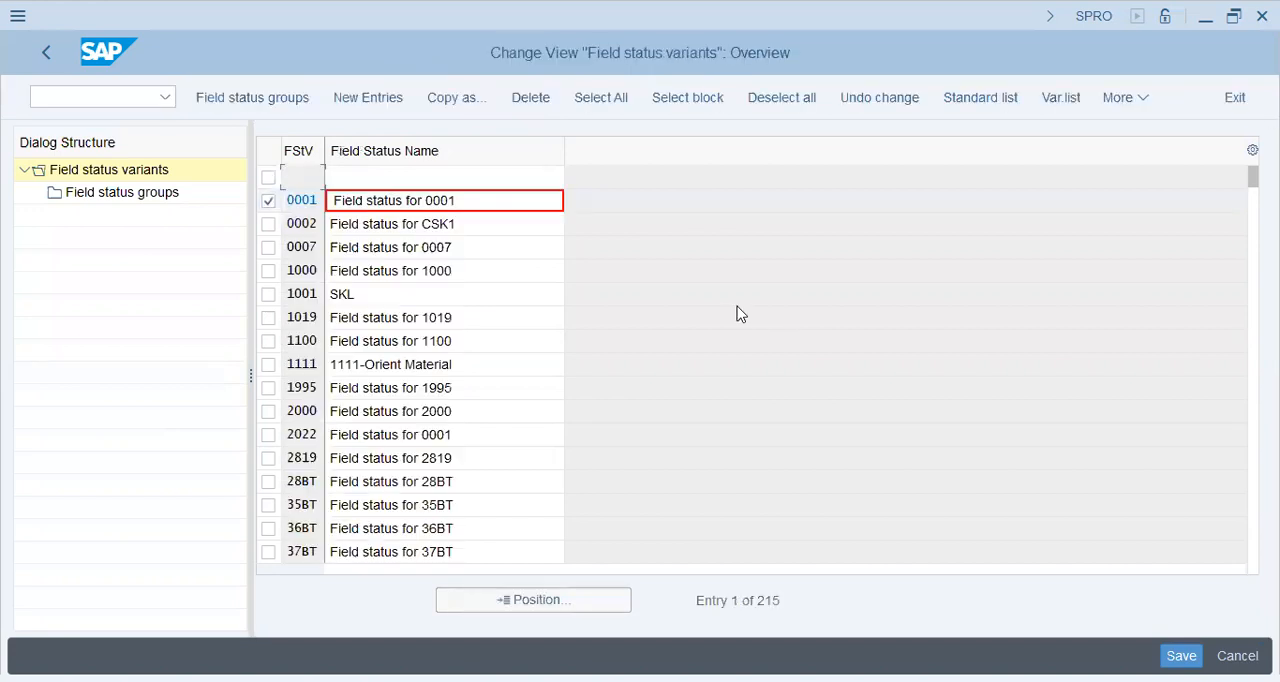
pyautogui.click(445, 97)
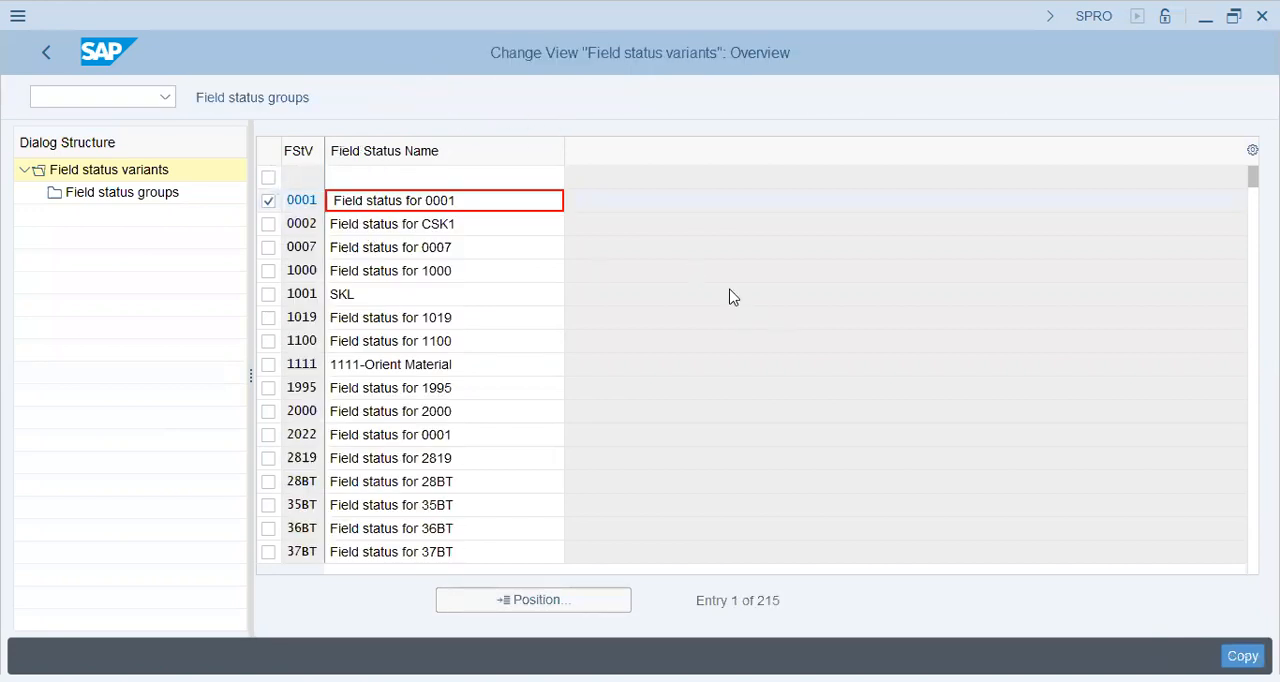
pyautogui.write('c45')
pyautogui.press('Tab')
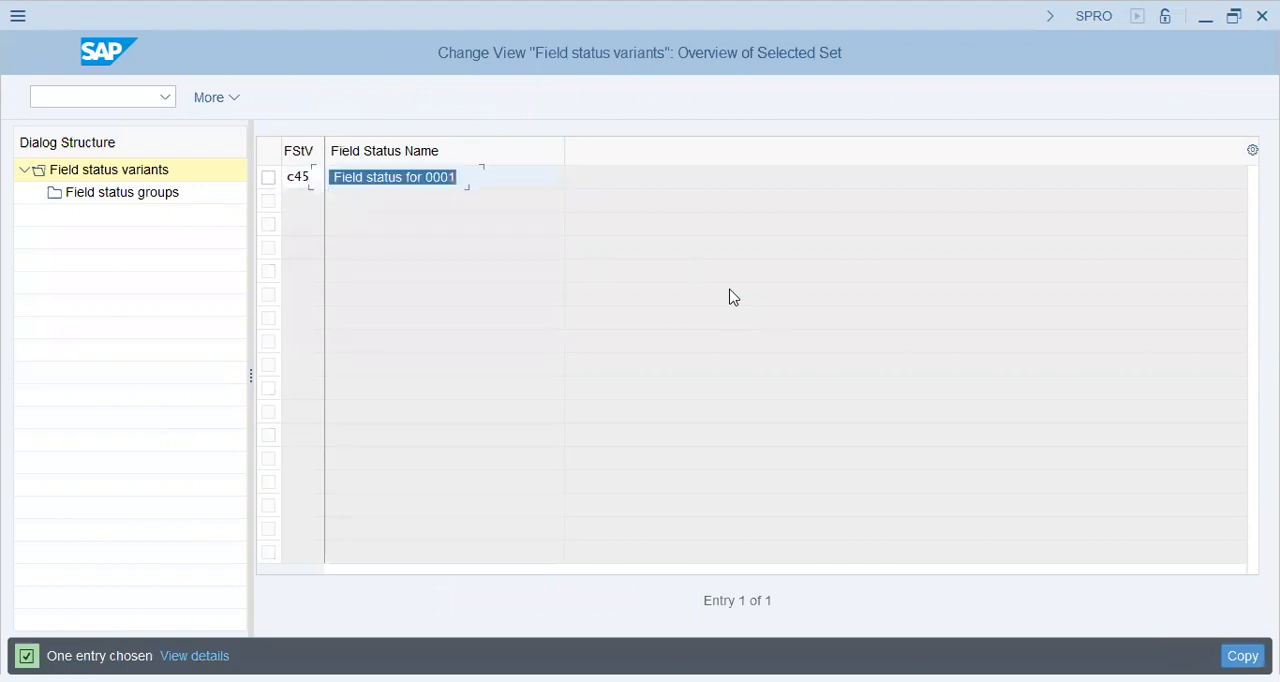
# Name the copied variant Field status for C45, complete the copy and leave the field status variants overview.
pyautogui.press('End')
pyautogui.hotkey('shift', 'Left')
pyautogui.hotkey('shift', 'Left')
pyautogui.hotkey('shift', 'Left')
pyautogui.hotkey('shift', 'Left')
pyautogui.press('BackSpace')
pyautogui.press('Return')
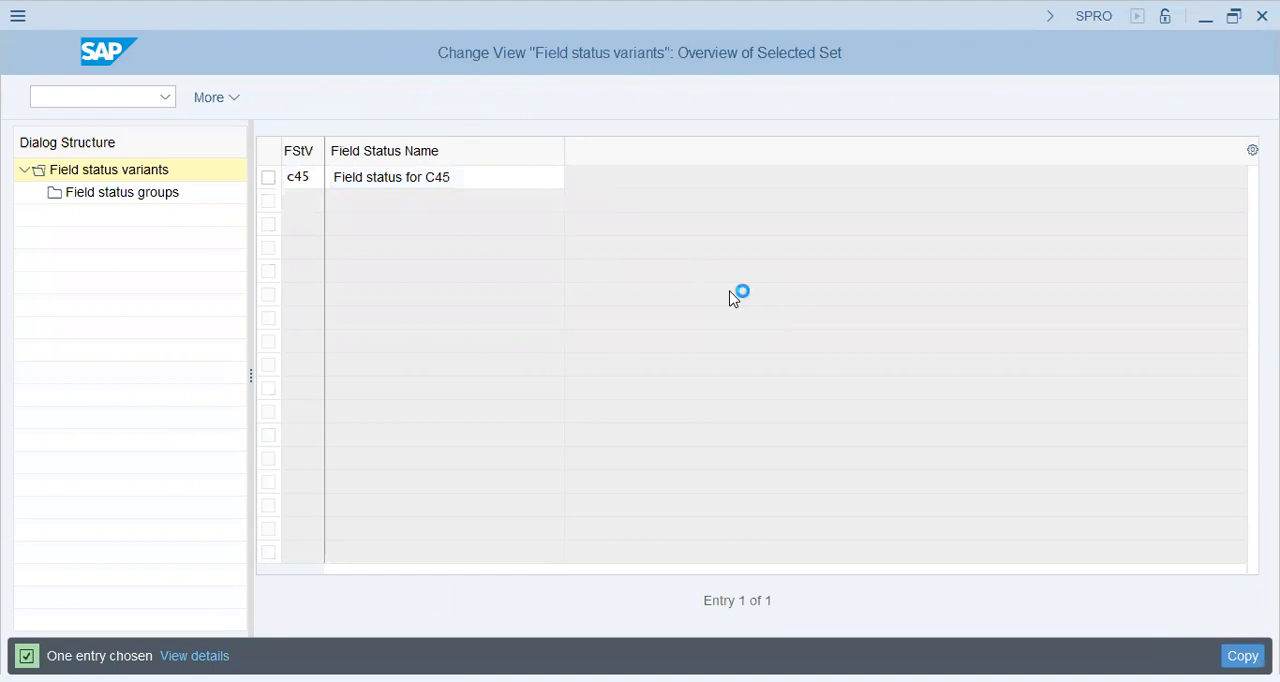
pyautogui.click(716, 399)
pyautogui.press('Return')
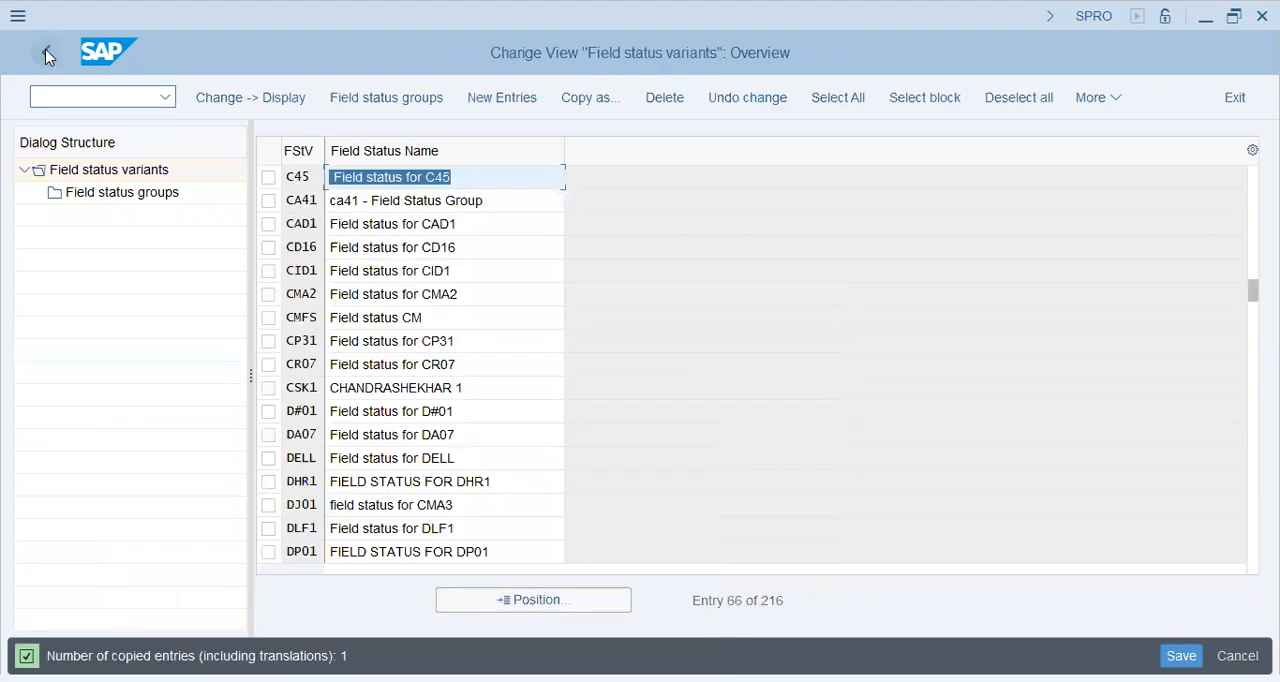
pyautogui.click(46, 53)
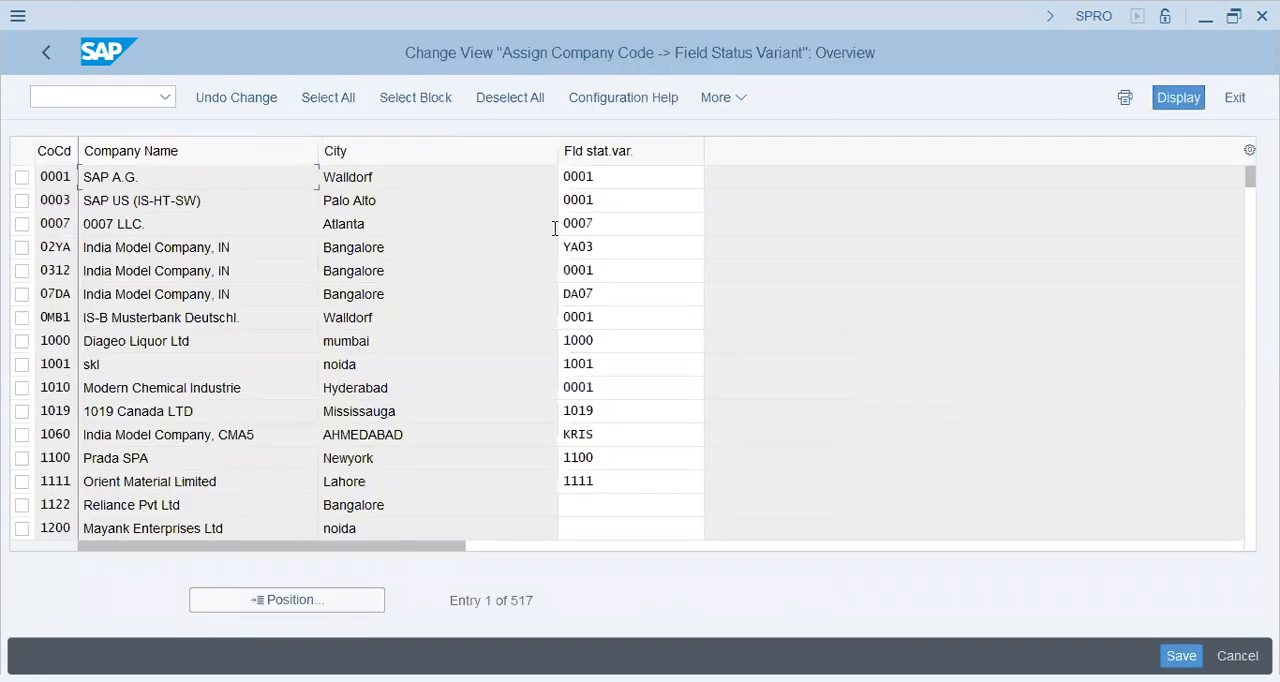
# Assign field status variant C45 to company code C45, save to the customizing request and return to the IMG structure.
pyautogui.click(289, 597)
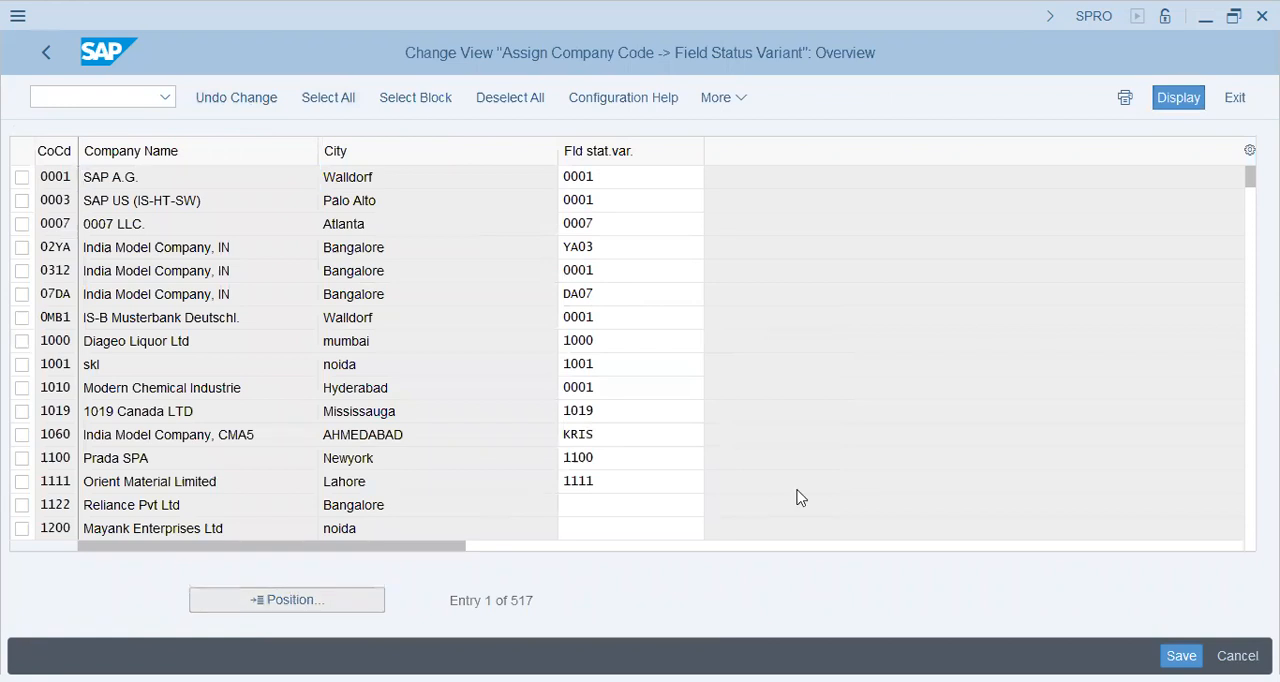
pyautogui.write('c45')
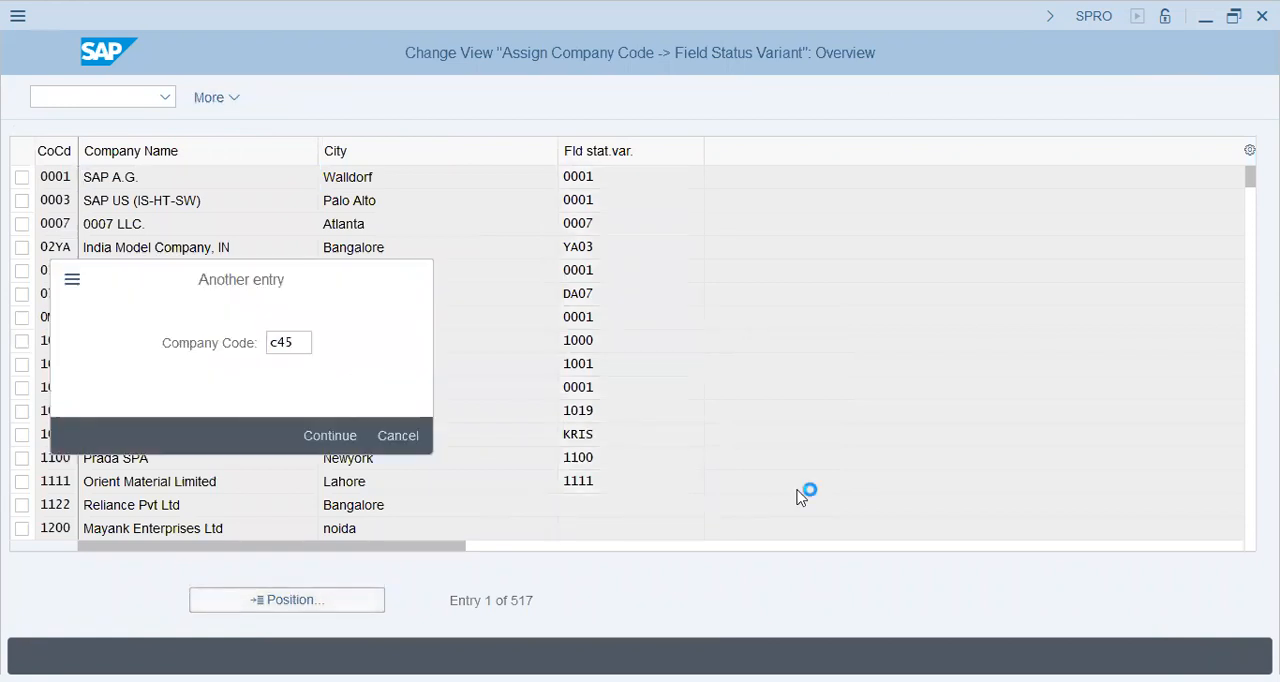
pyautogui.click(628, 176)
pyautogui.write('c45')
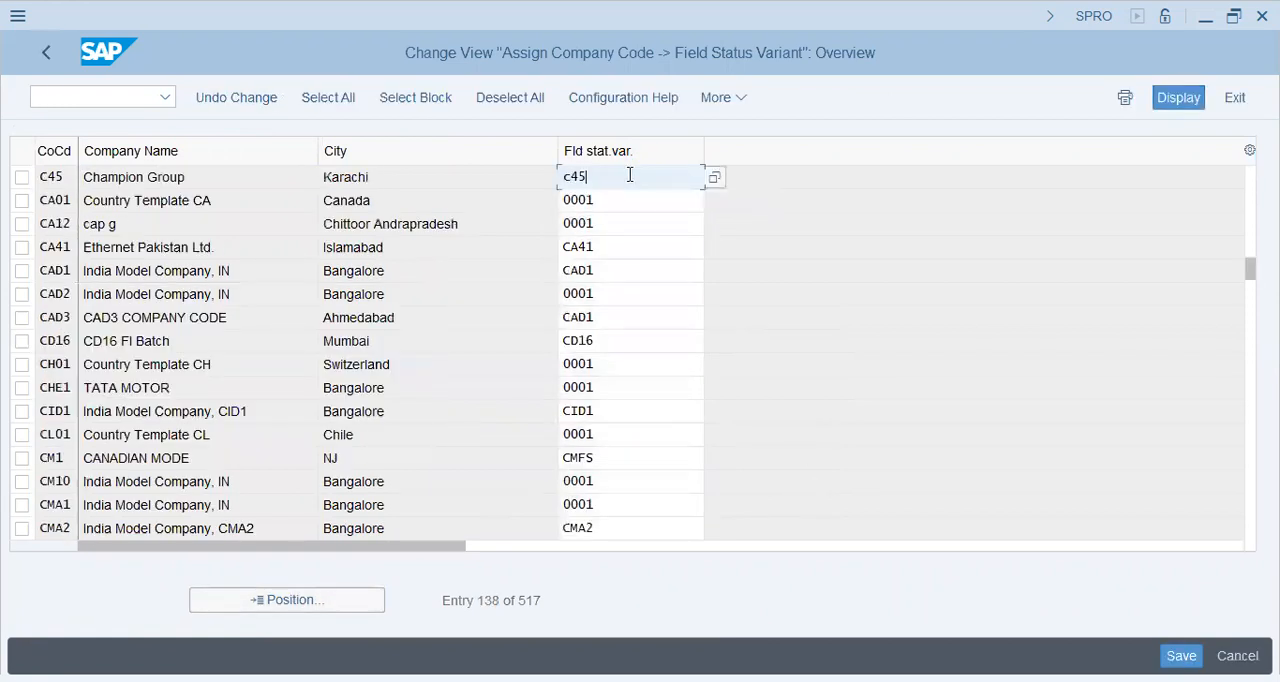
pyautogui.press('Return')
pyautogui.hotkey('ctrl', 's')
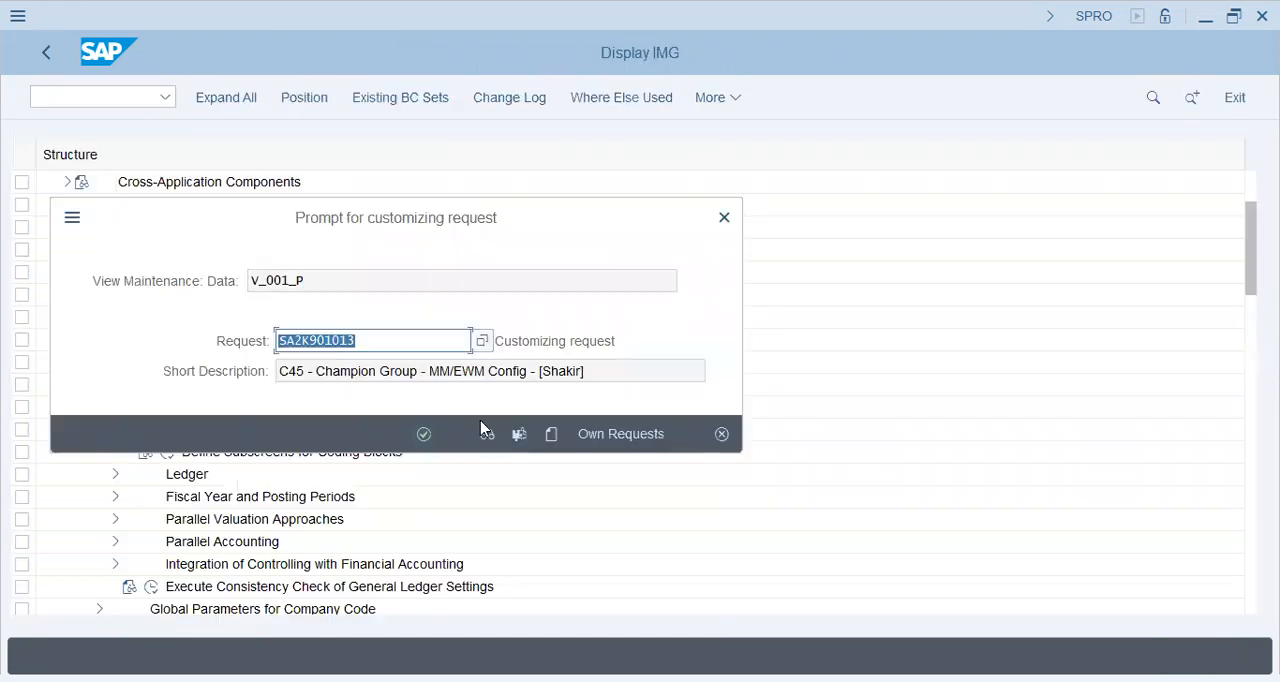
pyautogui.click(423, 433)
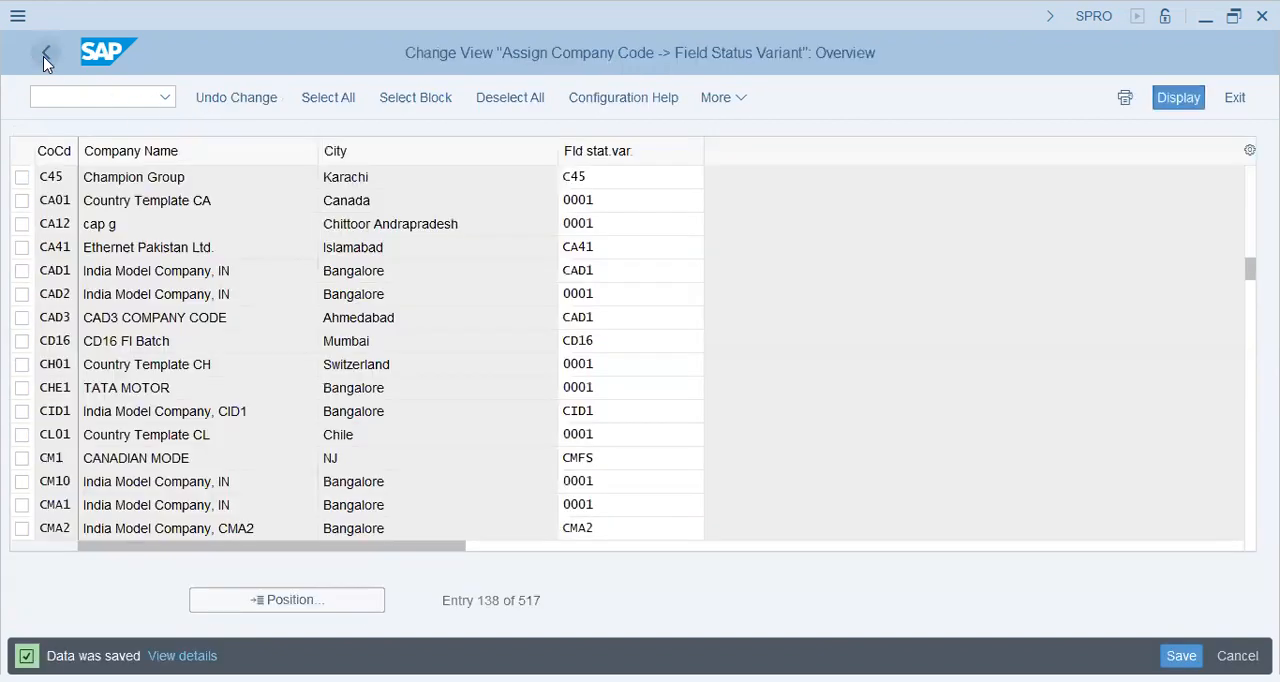
pyautogui.click(44, 57)
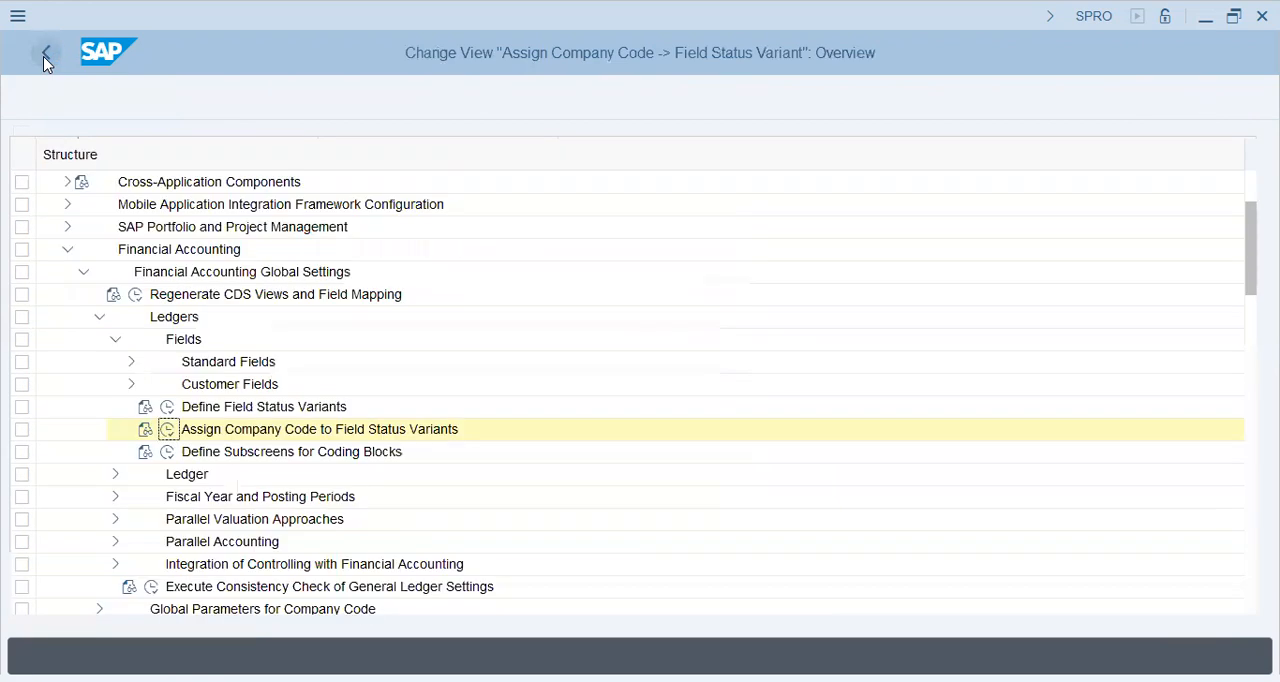
# Collapse the ledger fields, expand Fiscal Year and Posting Periods and look into the Maintain Fiscal Year Variant activity.
pyautogui.click(115, 339)
pyautogui.click(115, 384)
pyautogui.click(268, 432)
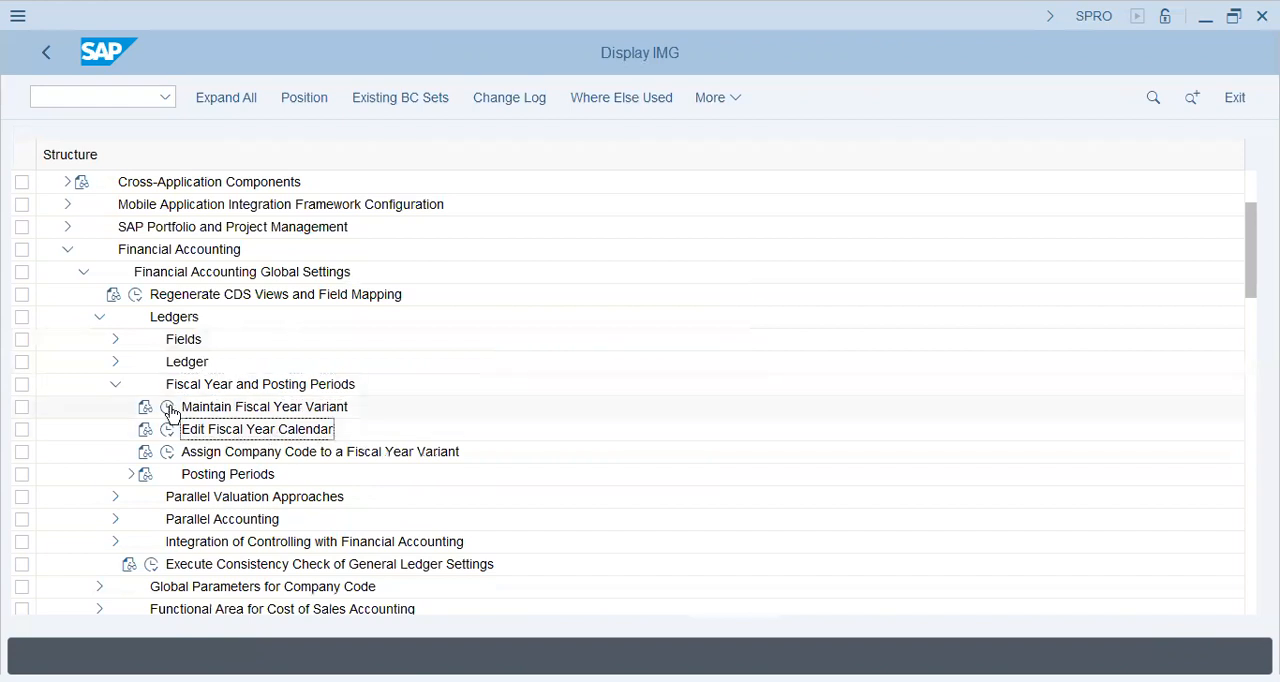
pyautogui.click(168, 408)
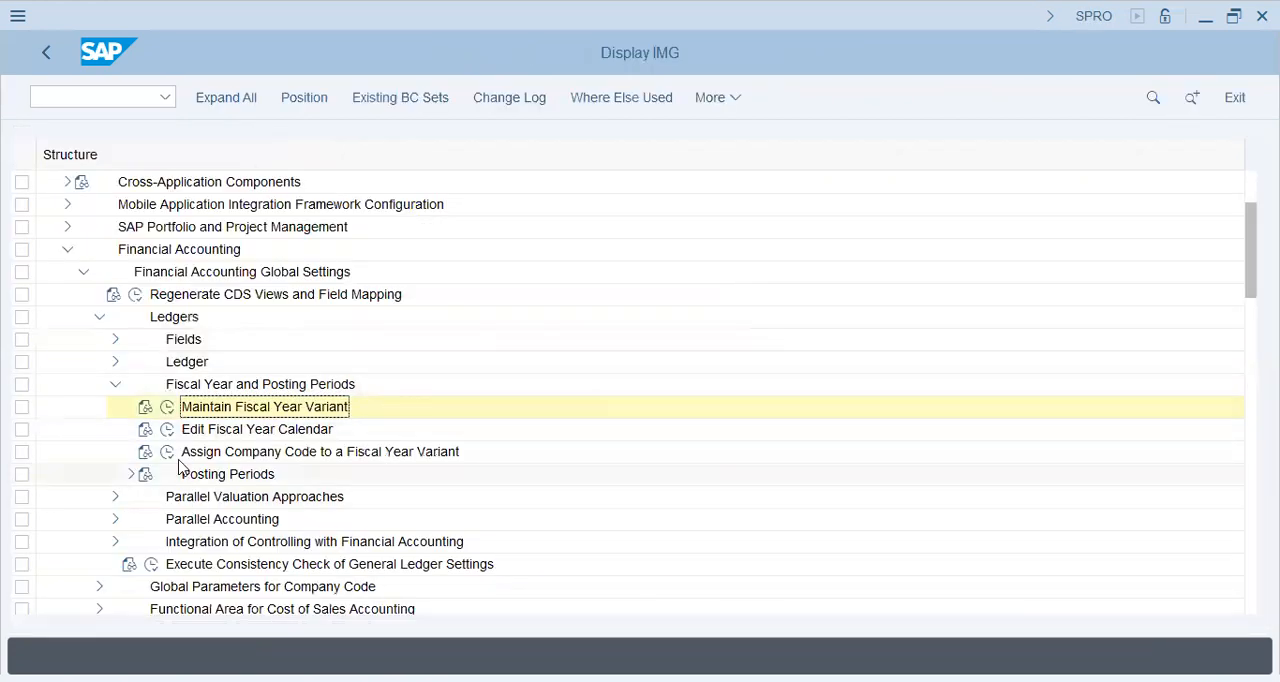
# Assign fiscal year variant K4 to company code C45 in Assign Company Code to a Fiscal Year Variant and save.
pyautogui.click(168, 451)
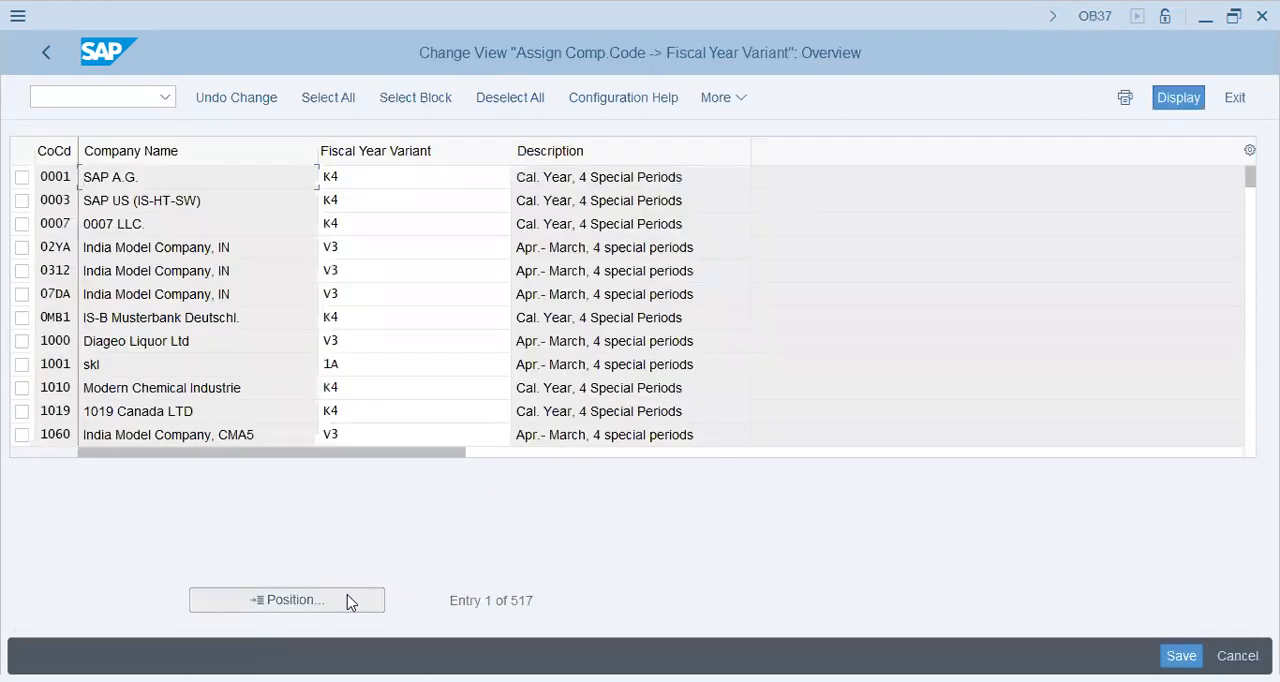
pyautogui.click(350, 602)
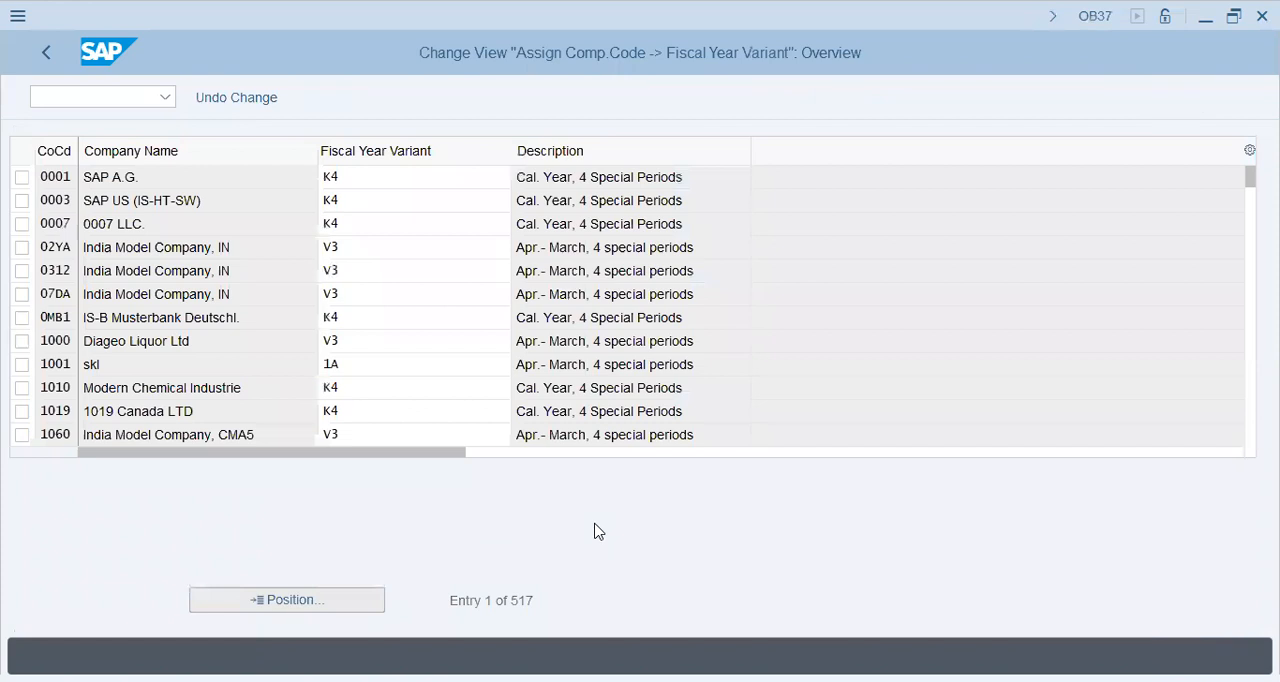
pyautogui.write('C45')
pyautogui.press('Return')
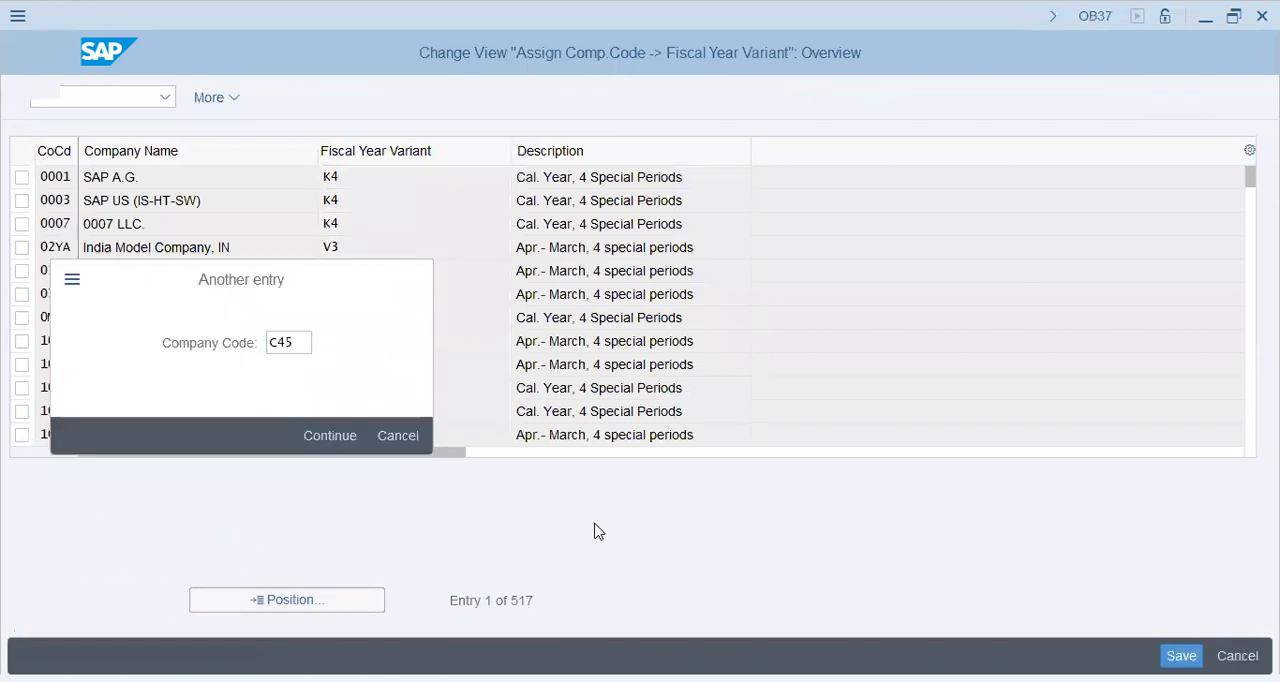
pyautogui.click(364, 176)
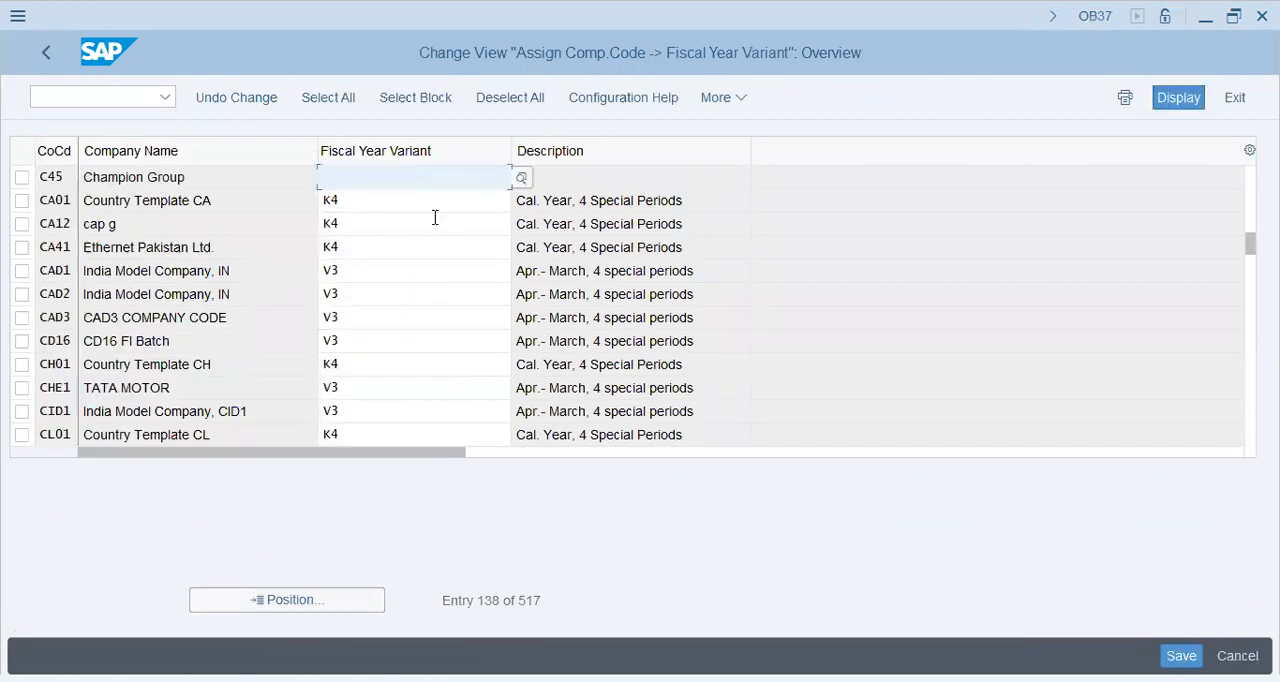
pyautogui.write('JK')
pyautogui.press('BackSpace')
pyautogui.write('K4')
pyautogui.press('Return')
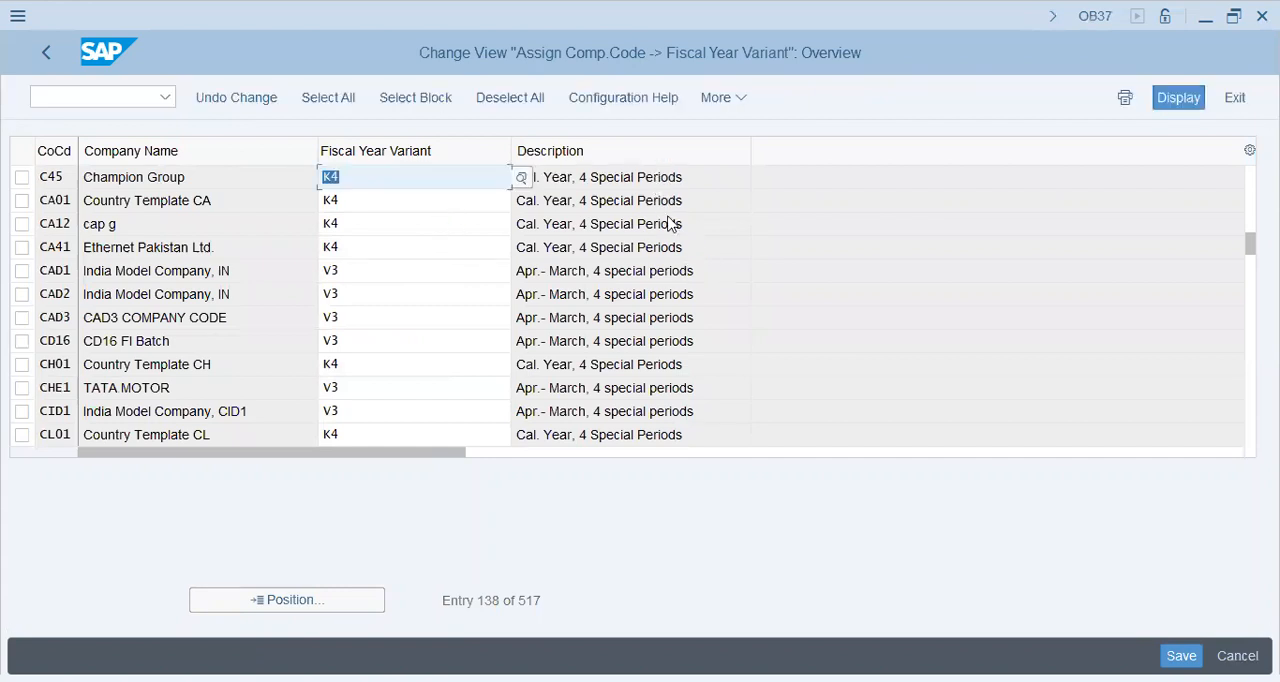
pyautogui.hotkey('ctrl', 's')
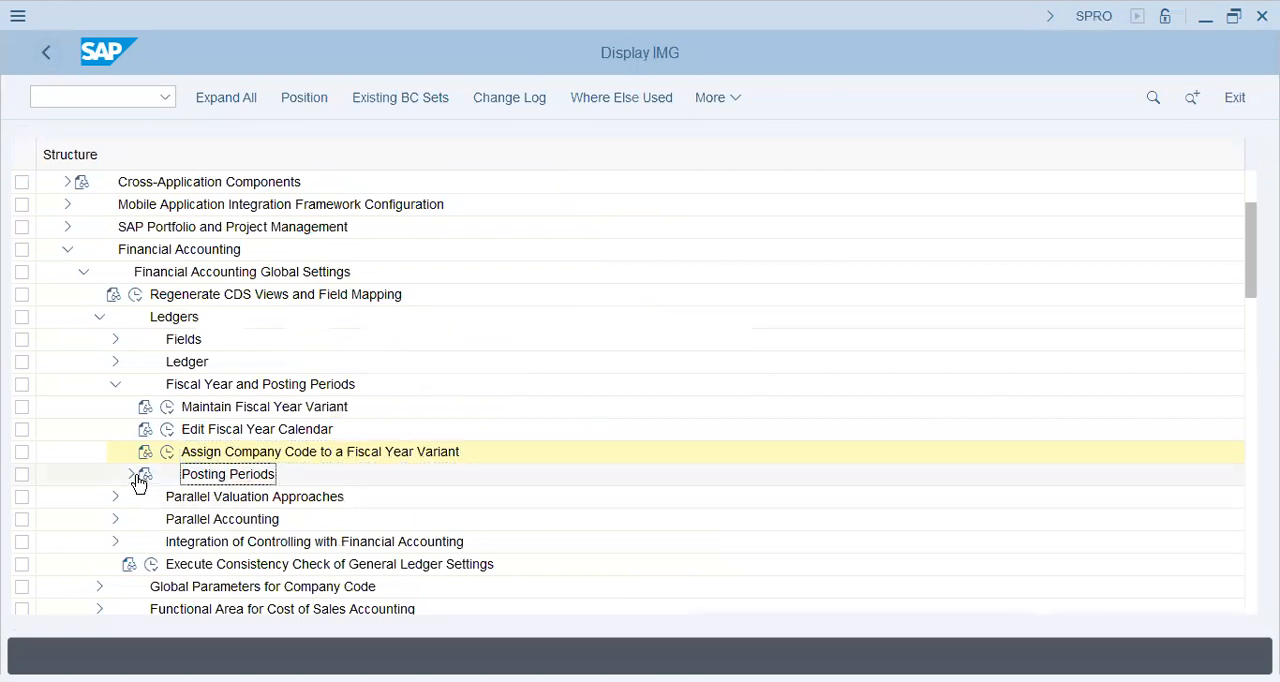
# Expand Posting Periods in the IMG structure to show its activities for open posting periods.
pyautogui.click(133, 476)
pyautogui.click(285, 497)
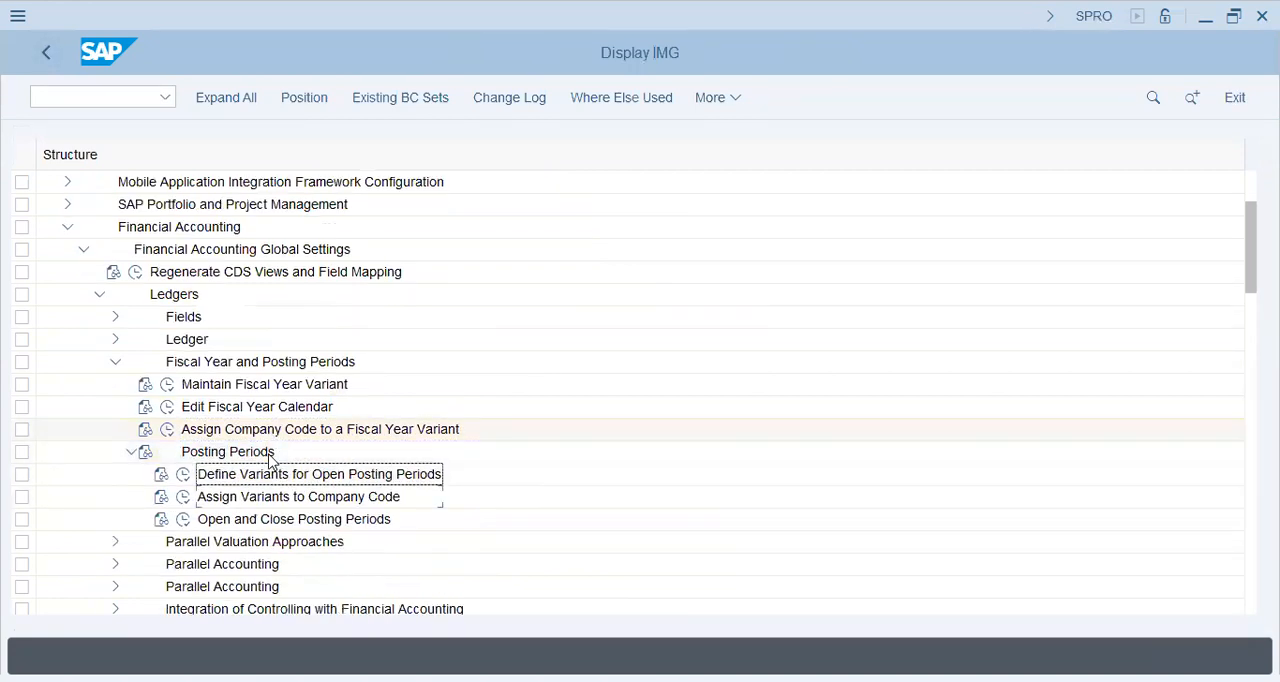
pyautogui.click(245, 476)
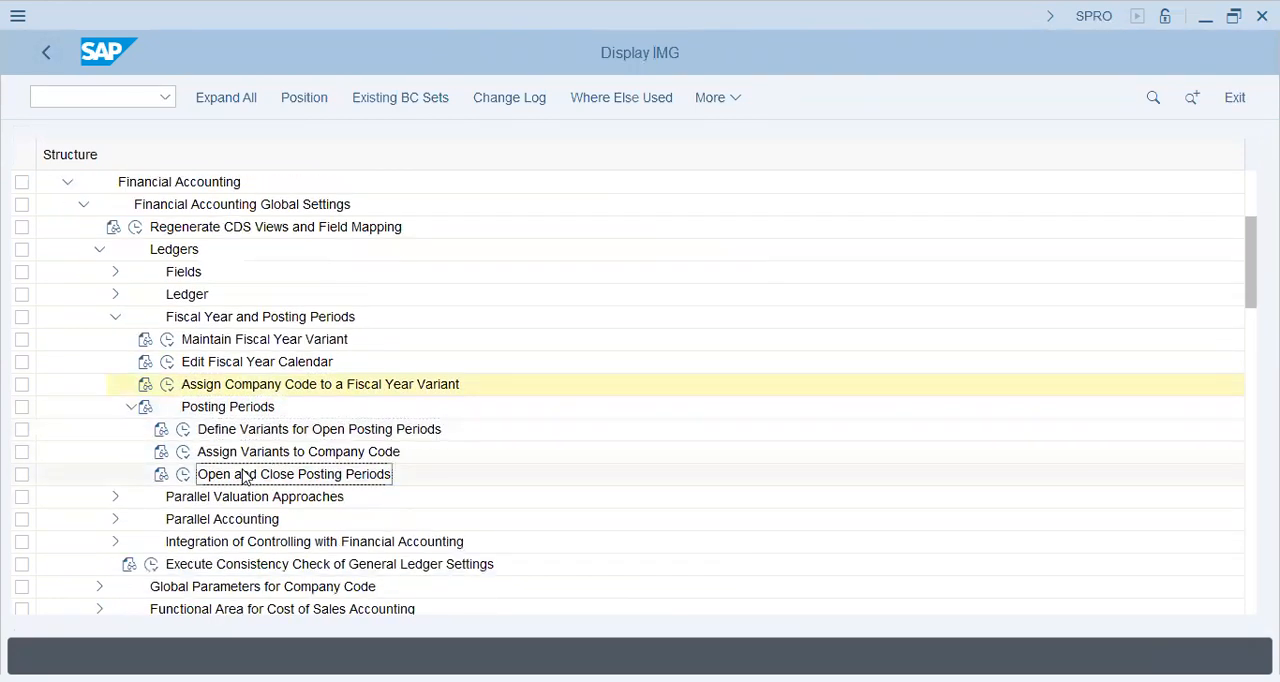
pyautogui.scroll(-1, 245, 477)
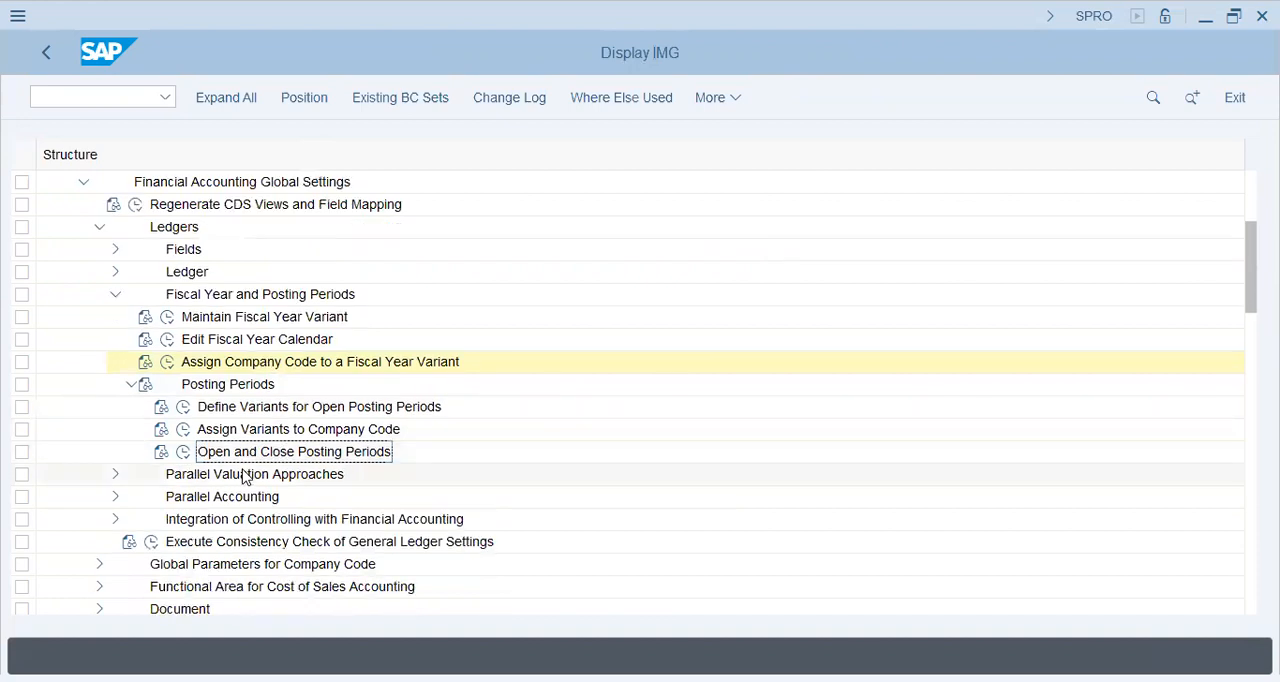
# Start transaction SE10 in the Create Material session and display the list of transport requests.
pyautogui.click(136, 105)
pyautogui.write('/')
pyautogui.write('NSE10')
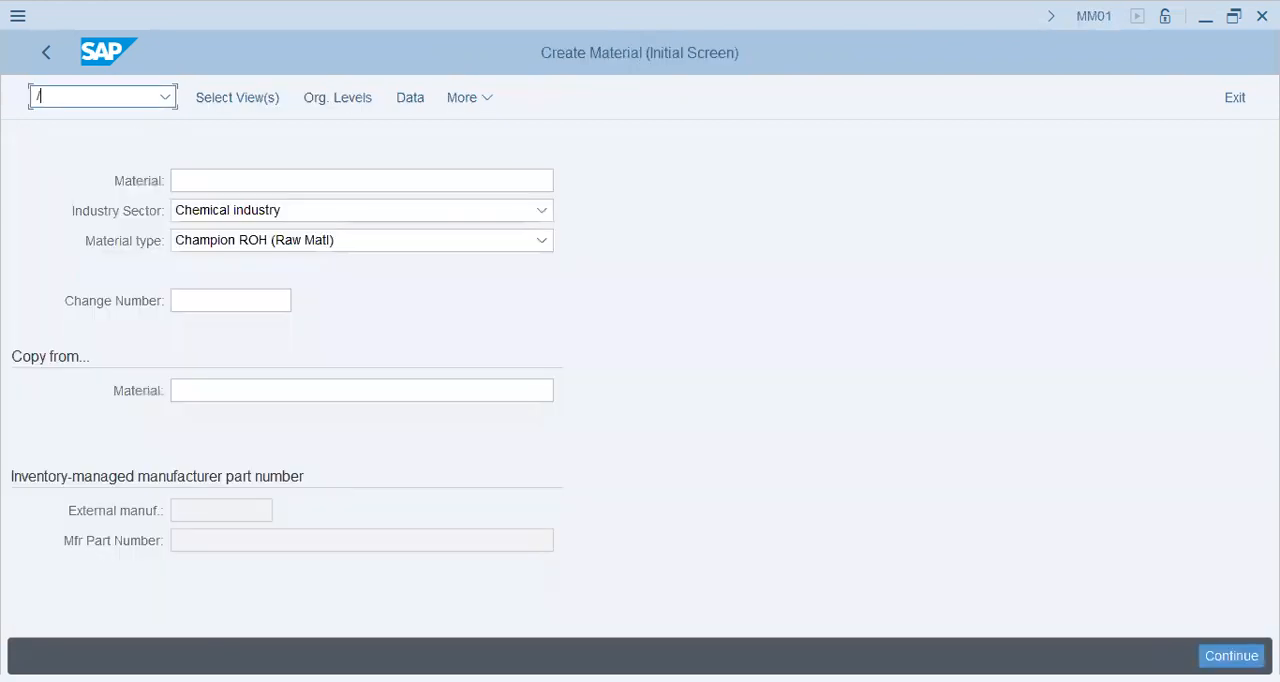
pyautogui.press('Return')
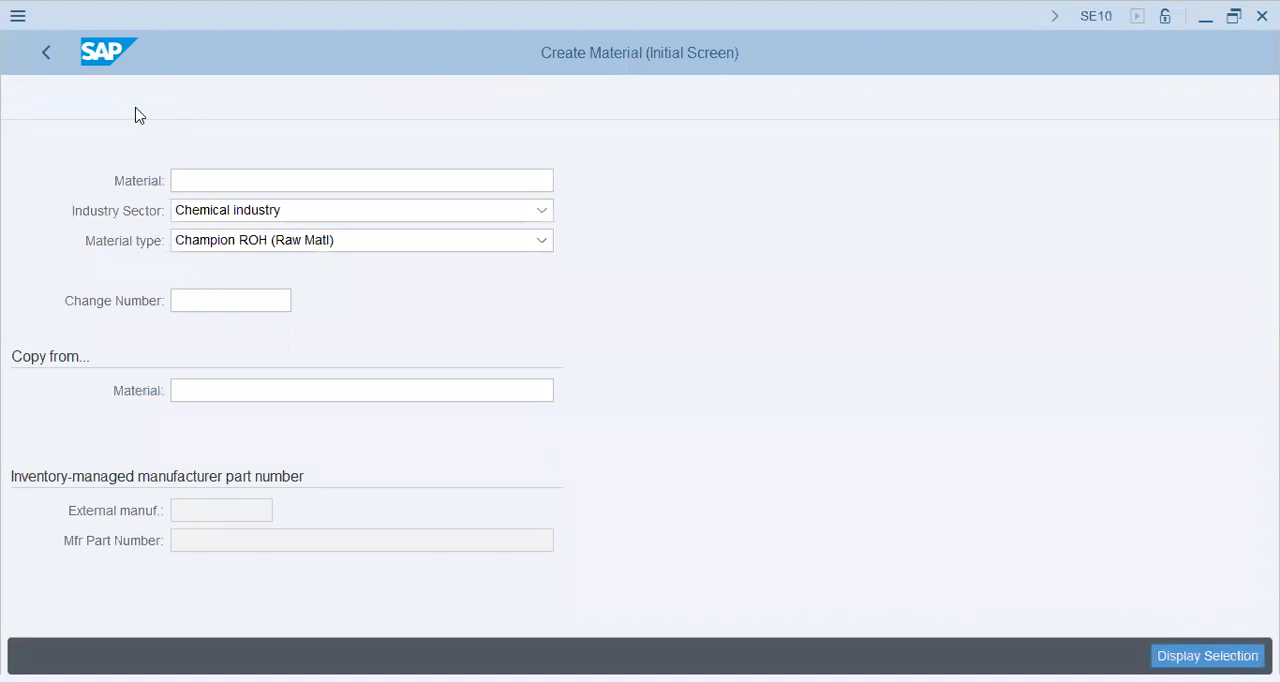
pyautogui.click(116, 539)
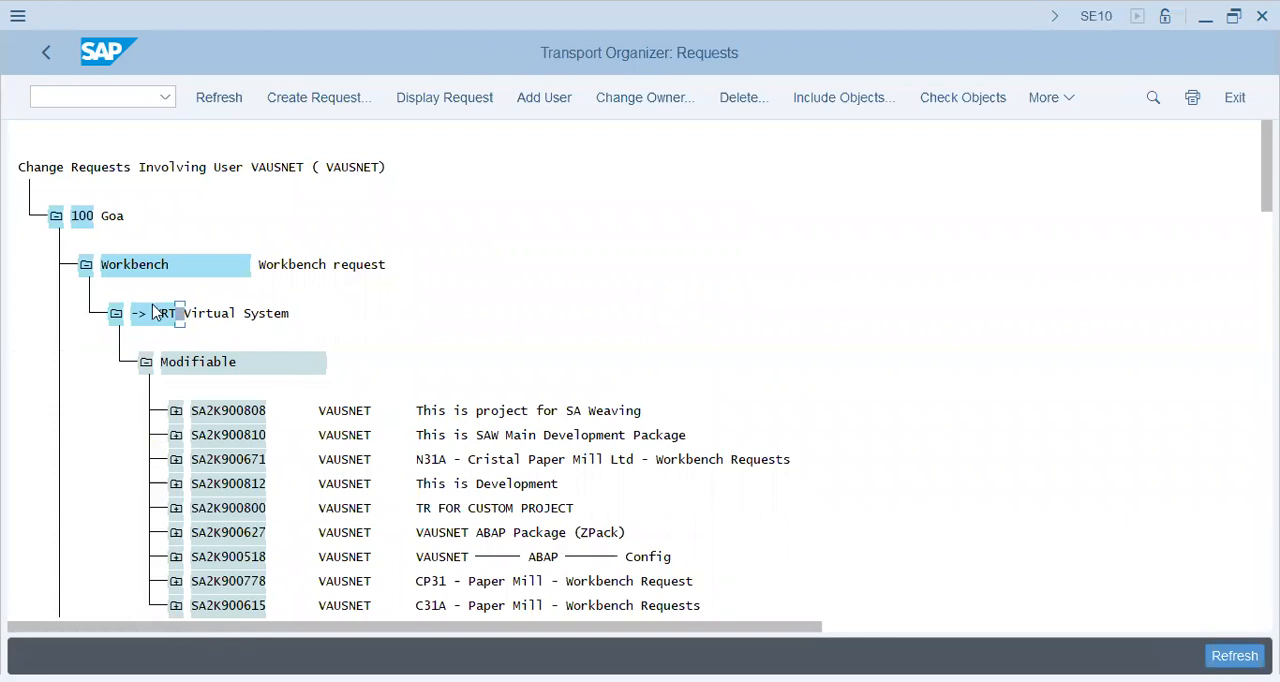
# Collapse the workbench requests, review the modifiable customizing requests including Champion Group's, and return to the IMG session.
pyautogui.click(116, 313)
pyautogui.click(86, 265)
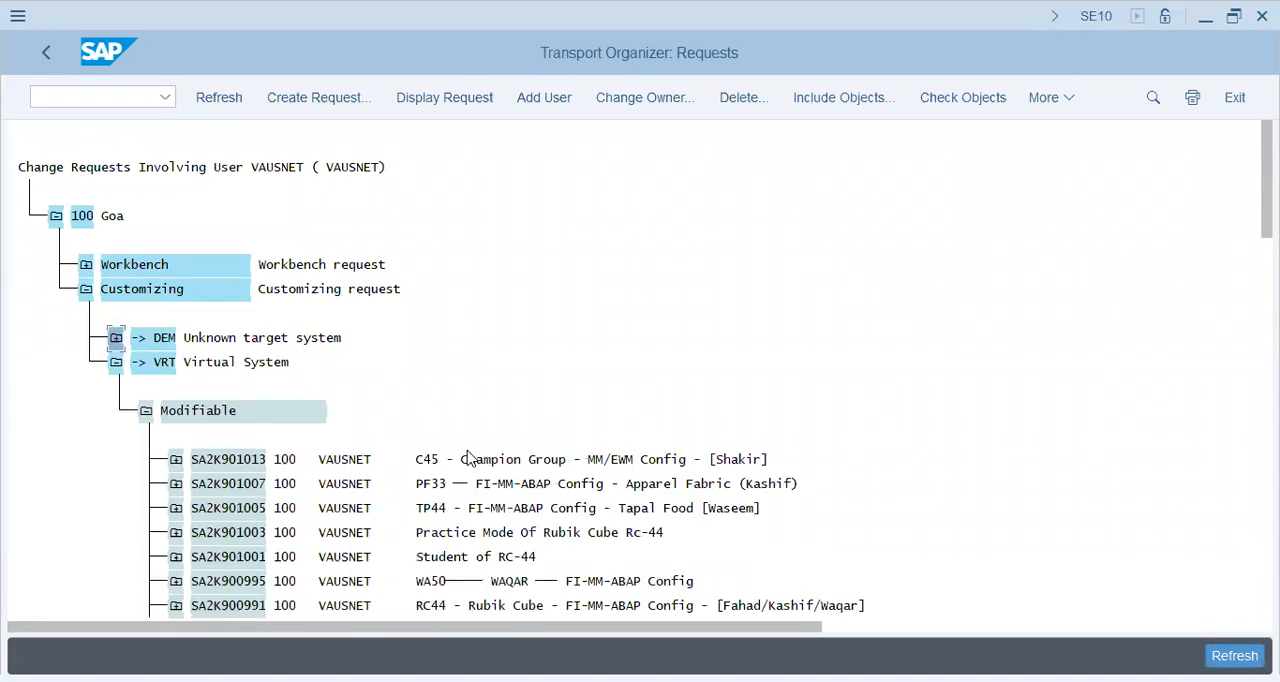
pyautogui.click(446, 510)
pyautogui.click(727, 509)
pyautogui.click(443, 535)
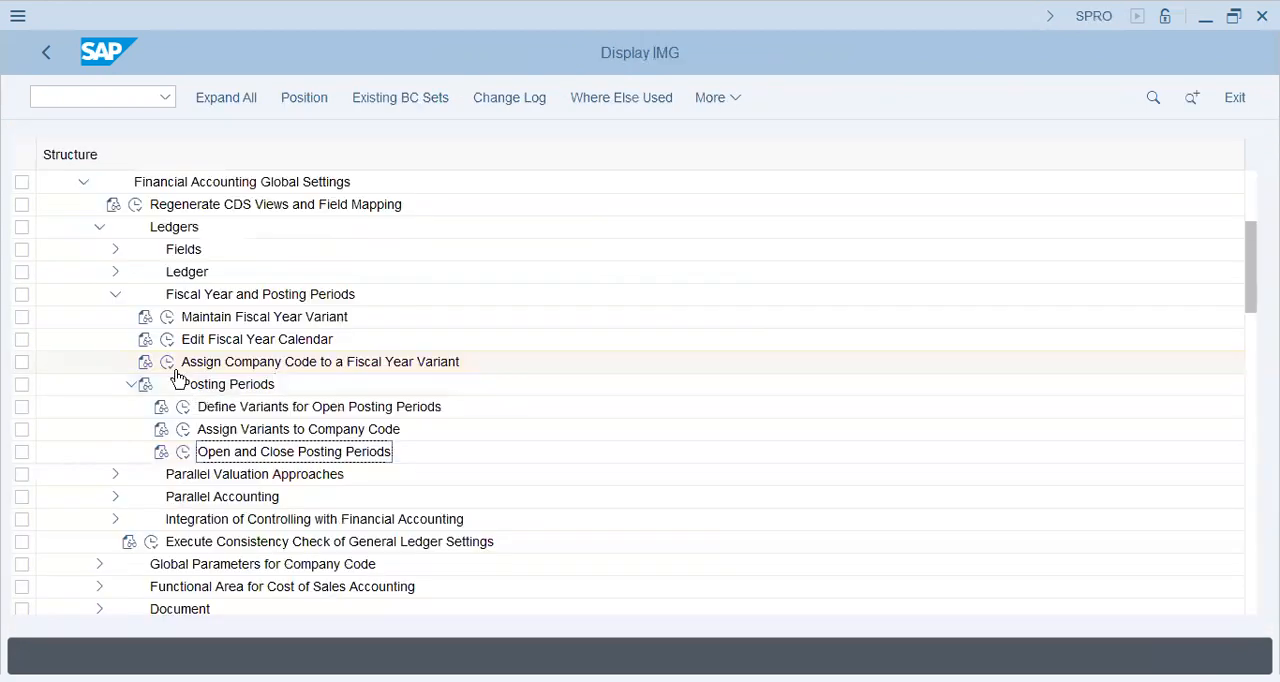
pyautogui.click(176, 368)
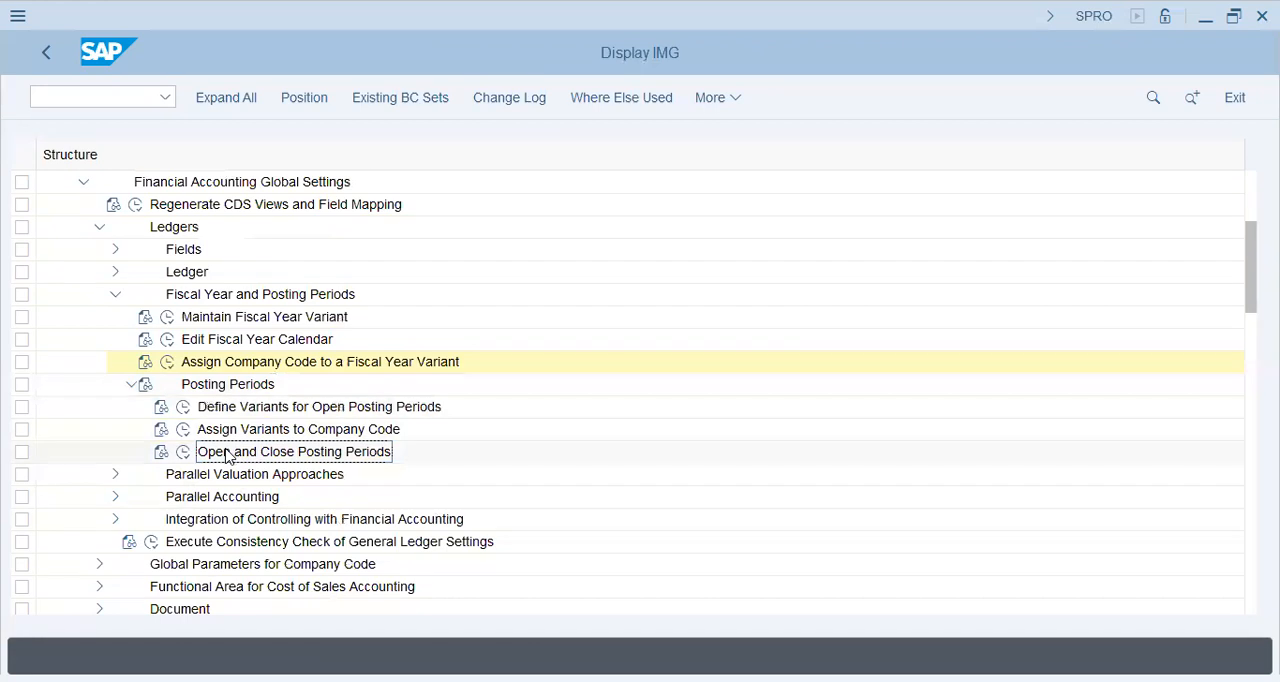
# Open Define Variants for Open Posting Periods and start a new entry with variant C45.
pyautogui.click(183, 407)
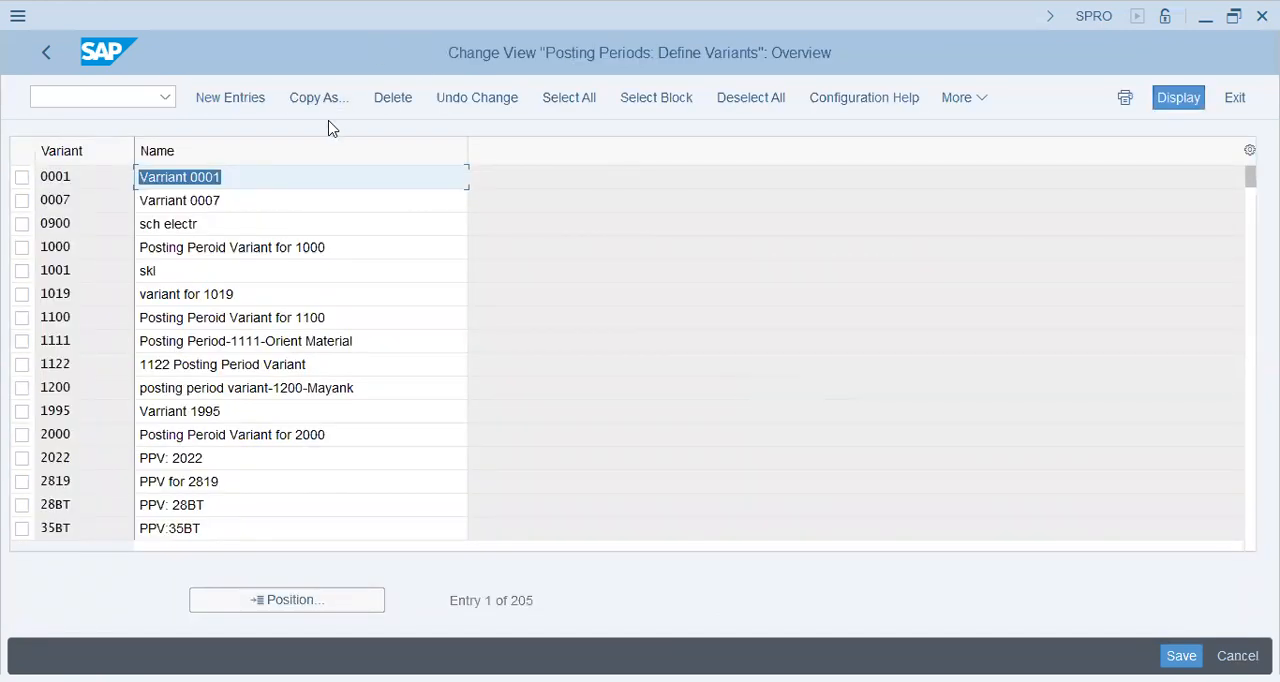
pyautogui.click(232, 98)
pyautogui.write('rc4')
pyautogui.press('BackSpace')
pyautogui.press('BackSpace')
pyautogui.press('BackSpace')
pyautogui.write('c45')
pyautogui.press('Tab')
# Name the variant Posting Period Var - C45, save it to Champion Group's customizing request and return to the IMG structure.
pyautogui.write('p')
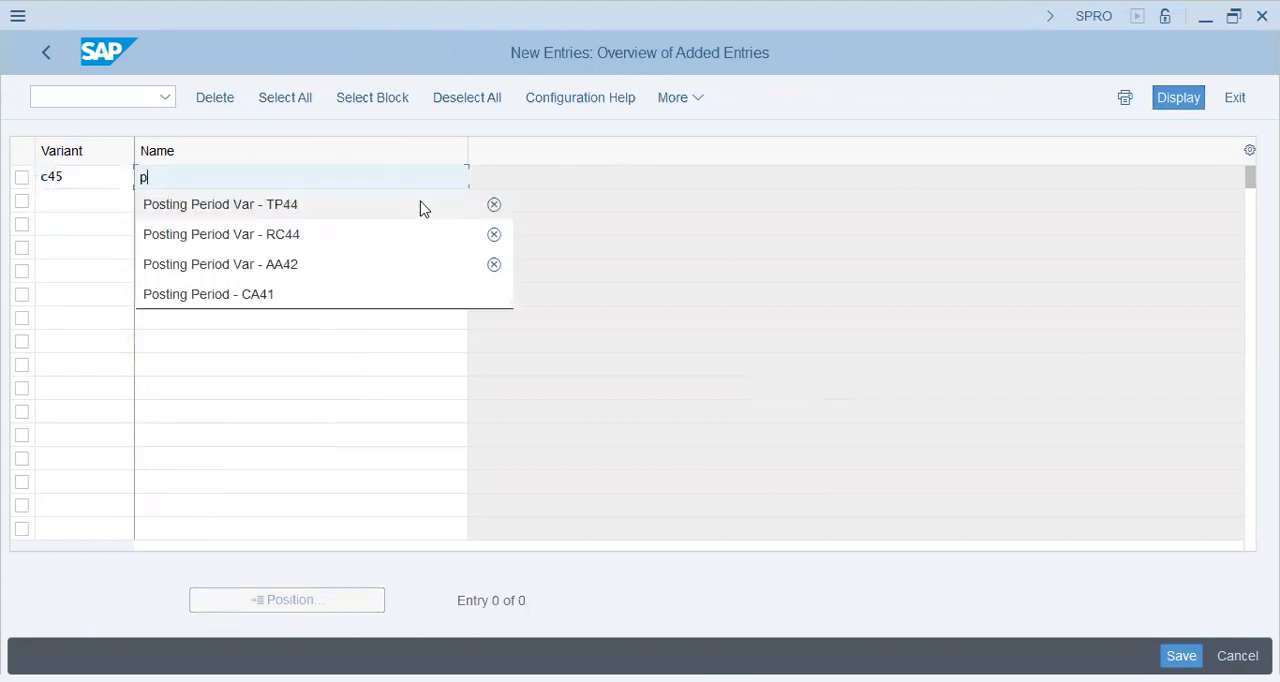
pyautogui.click(420, 205)
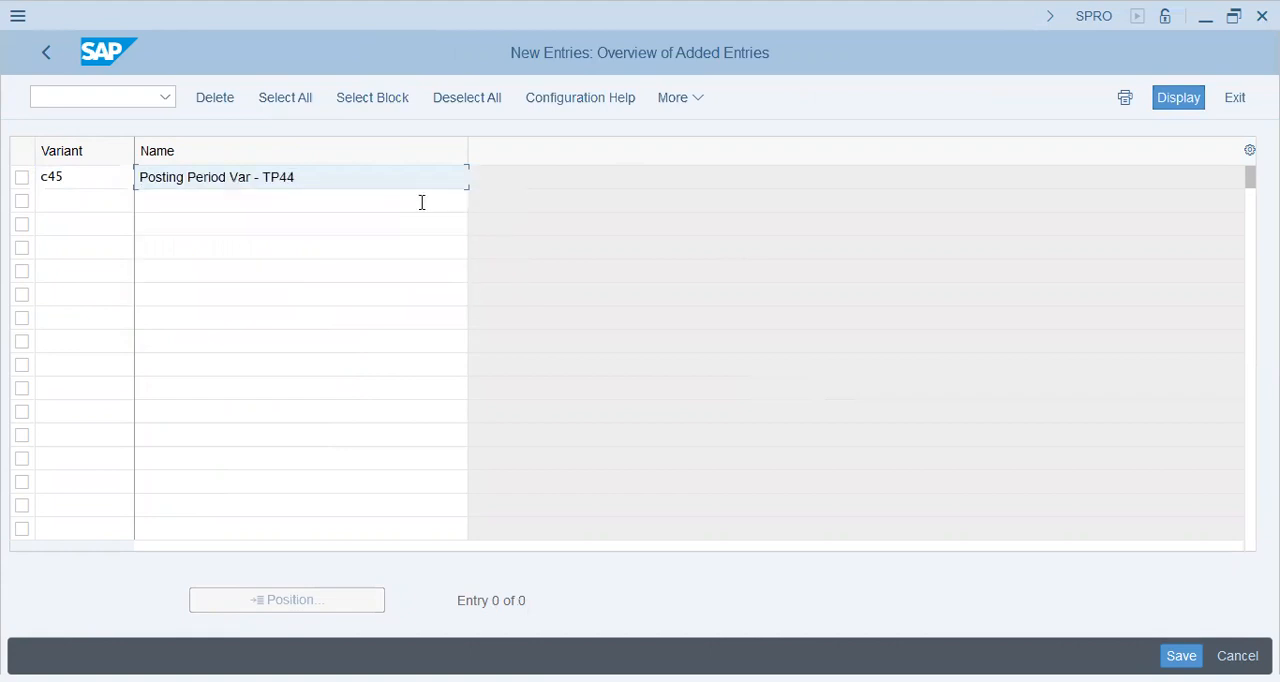
pyautogui.hotkey('shift', 'Left')
pyautogui.hotkey('shift', 'Left')
pyautogui.hotkey('shift', 'Left')
pyautogui.write('C')
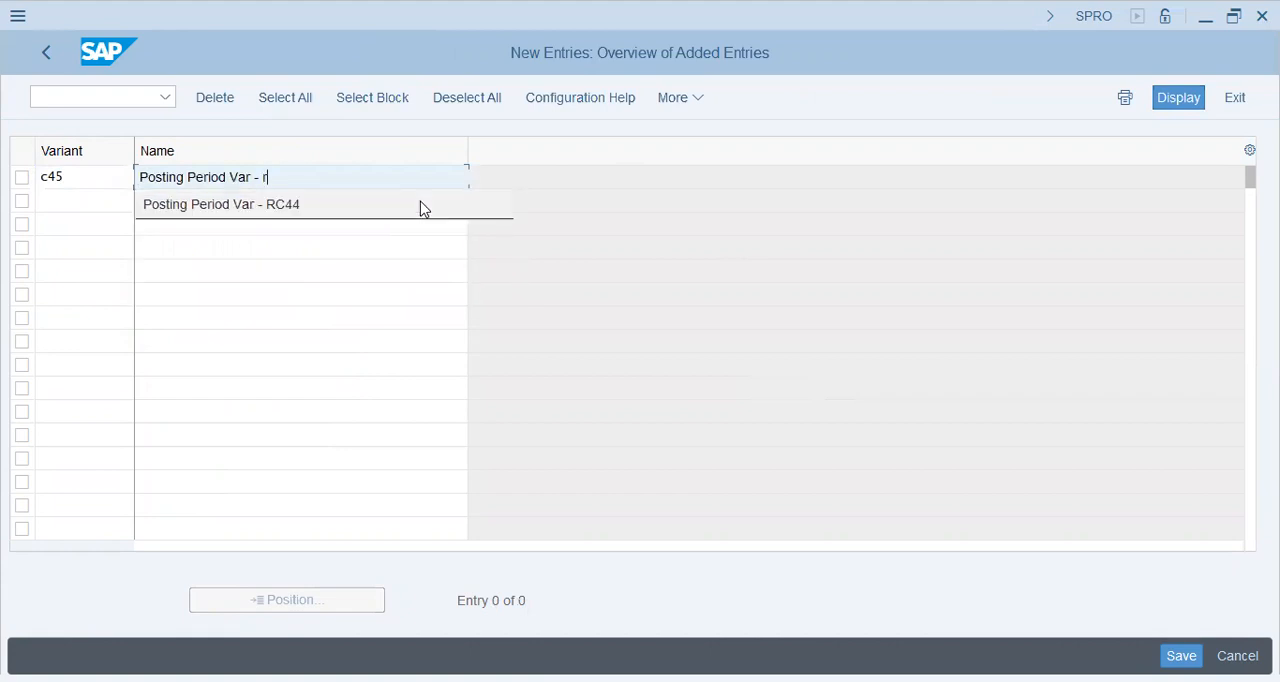
pyautogui.write('45')
pyautogui.press('Return')
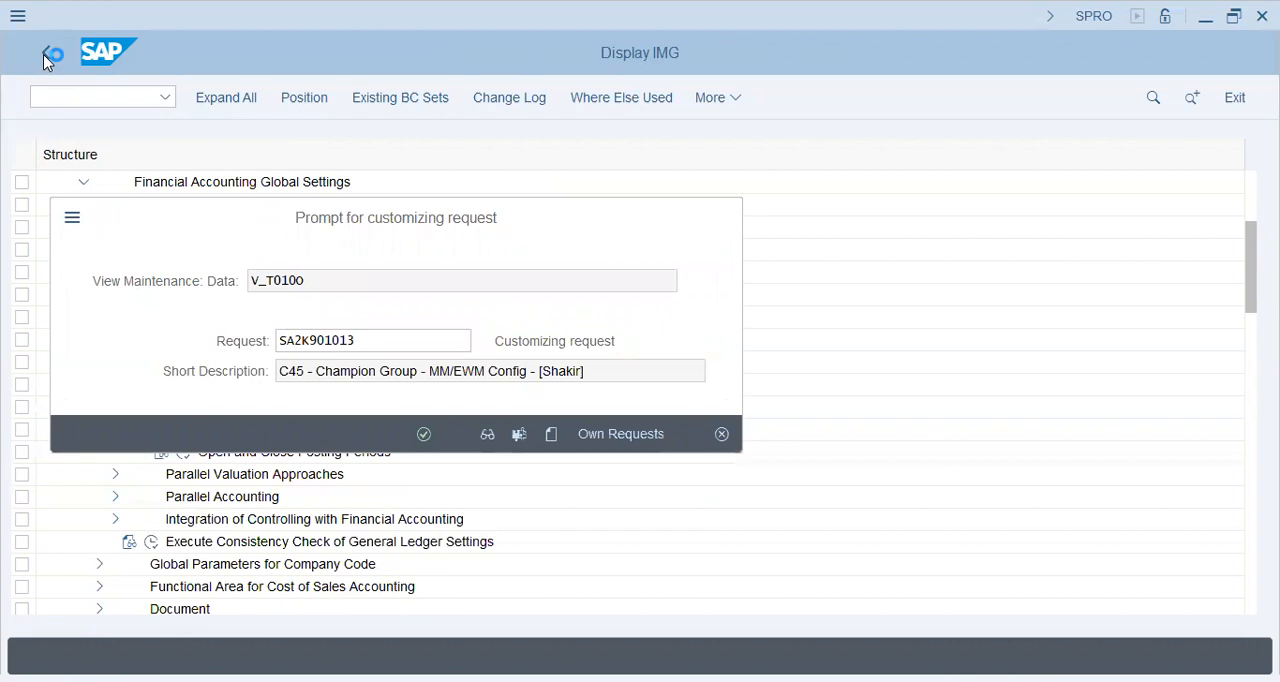
pyautogui.click(425, 434)
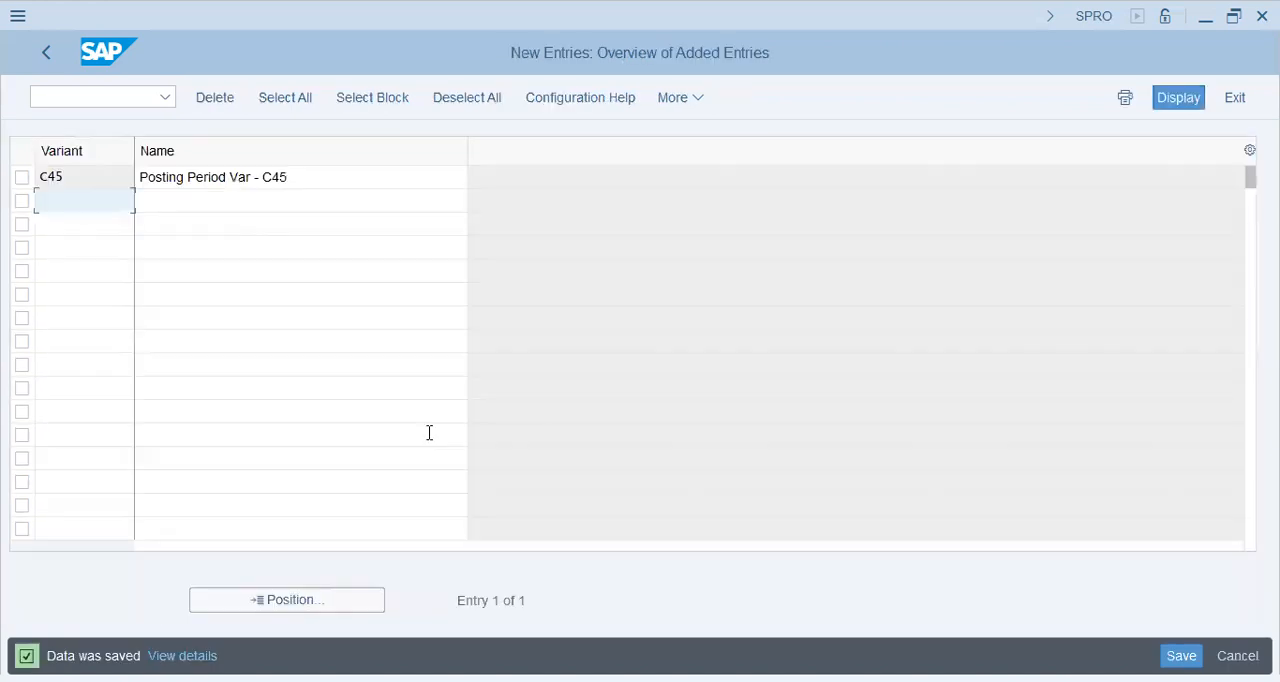
pyautogui.click(44, 52)
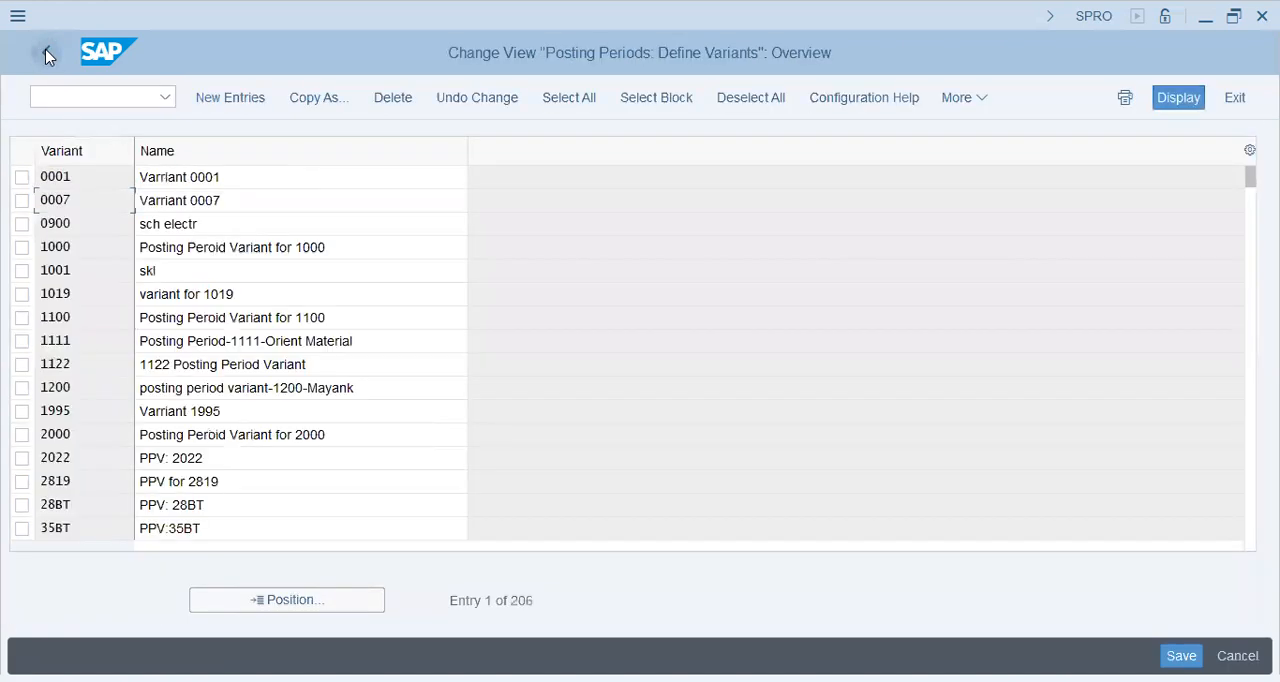
pyautogui.click(45, 53)
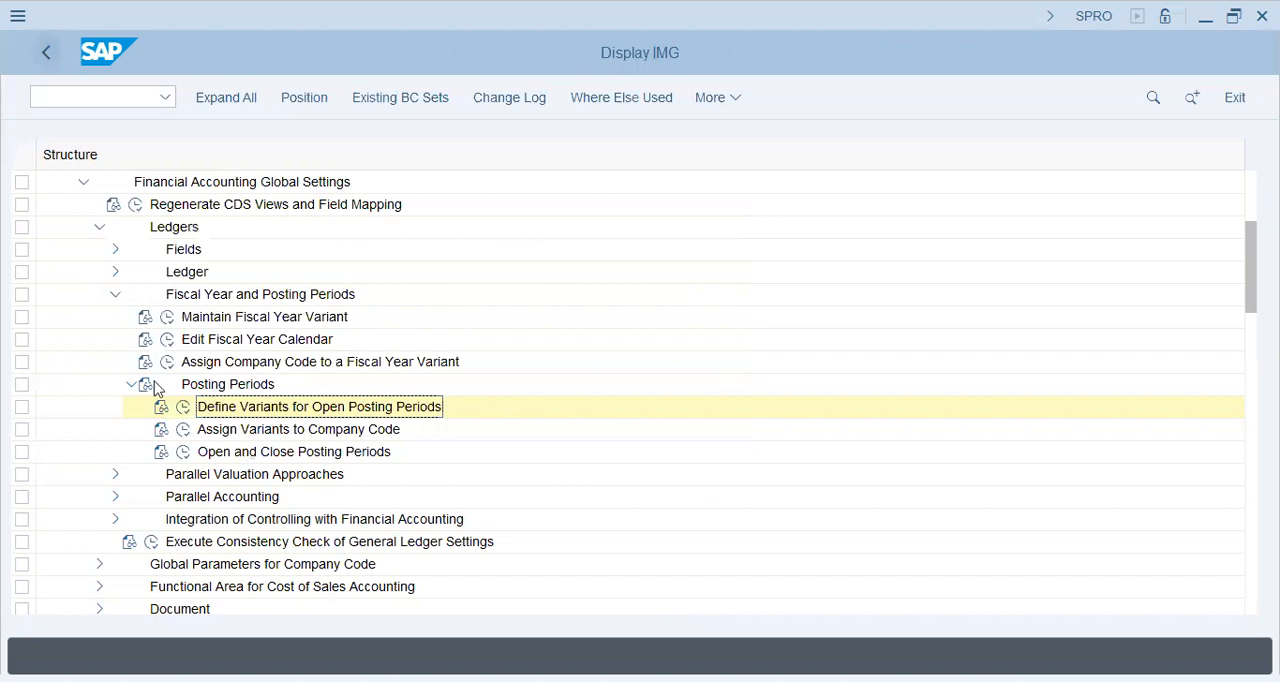
# Open Assign Variants to Company Code and position the list at company code C45.
pyautogui.click(185, 430)
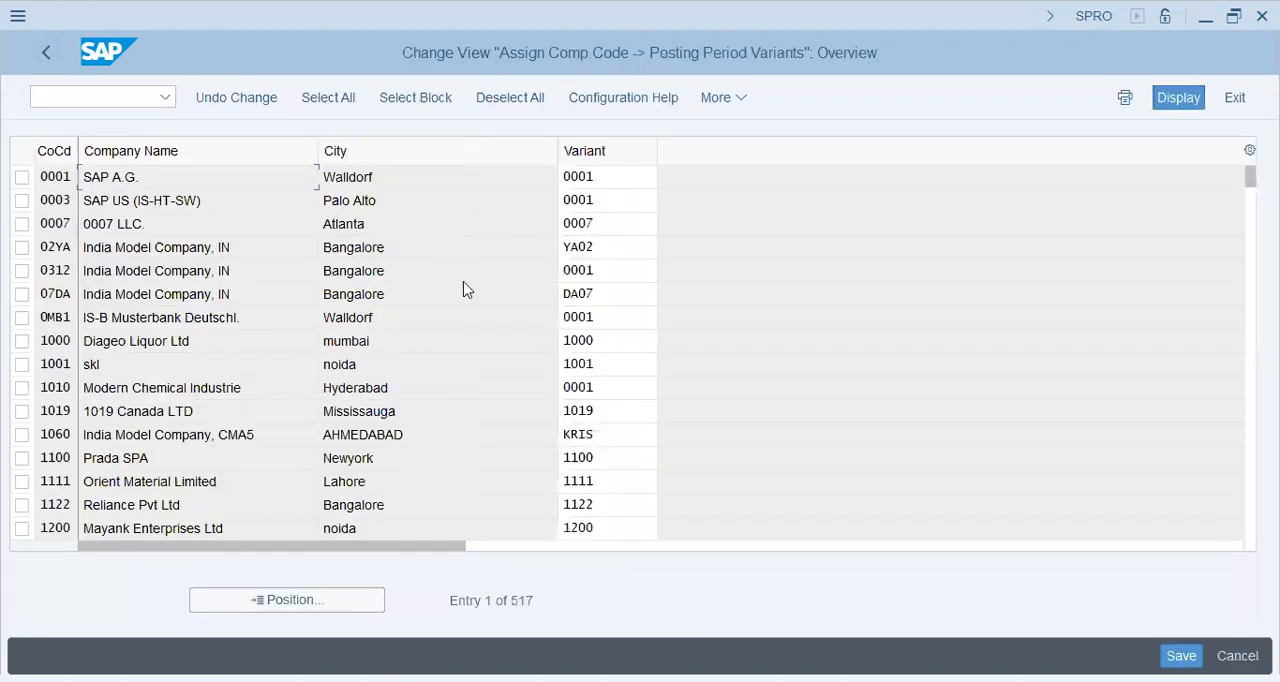
pyautogui.click(309, 609)
pyautogui.write('c')
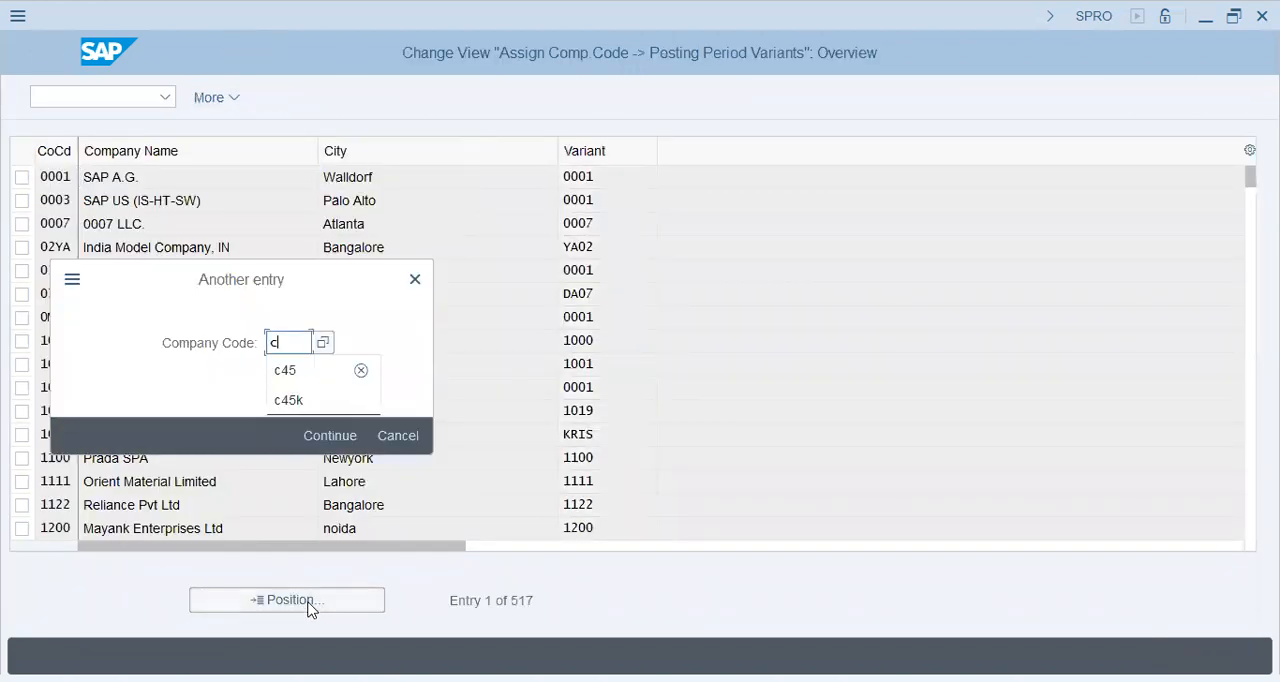
pyautogui.write('45')
pyautogui.press('Return')
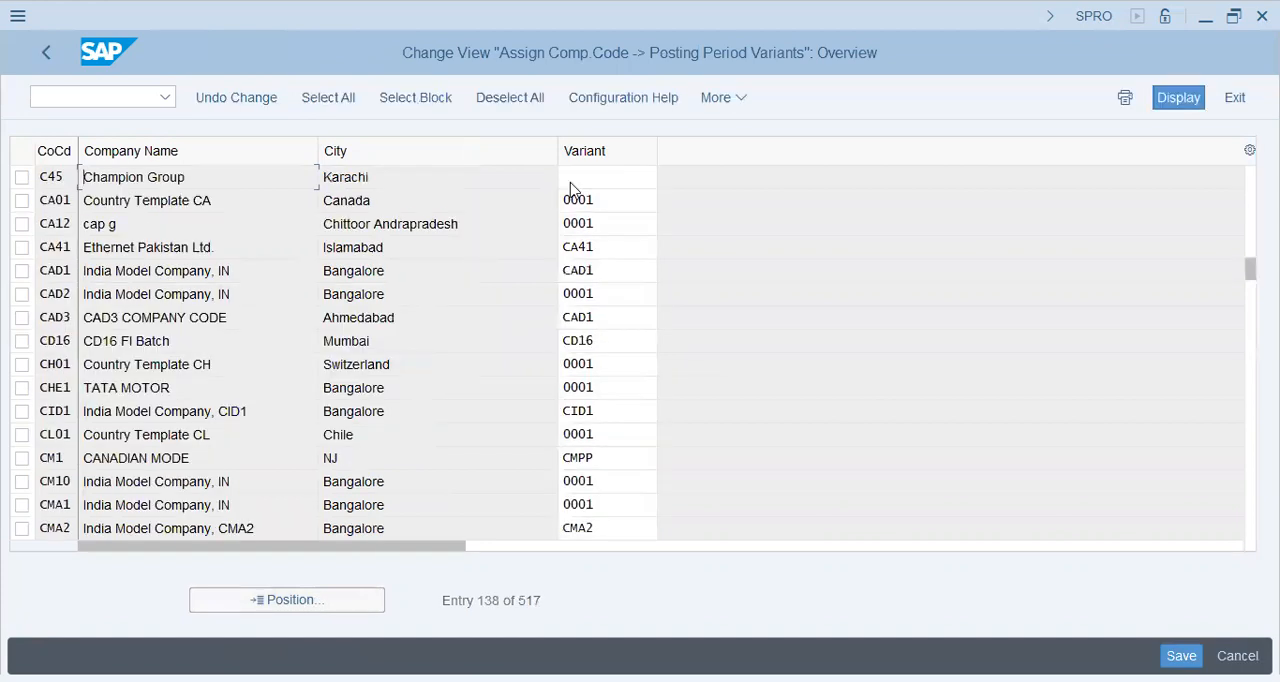
# Assign posting period variant C45 to Champion Group, save it to the customizing request and return to the IMG structure.
pyautogui.click(617, 178)
pyautogui.write('C45')
pyautogui.press('Return')
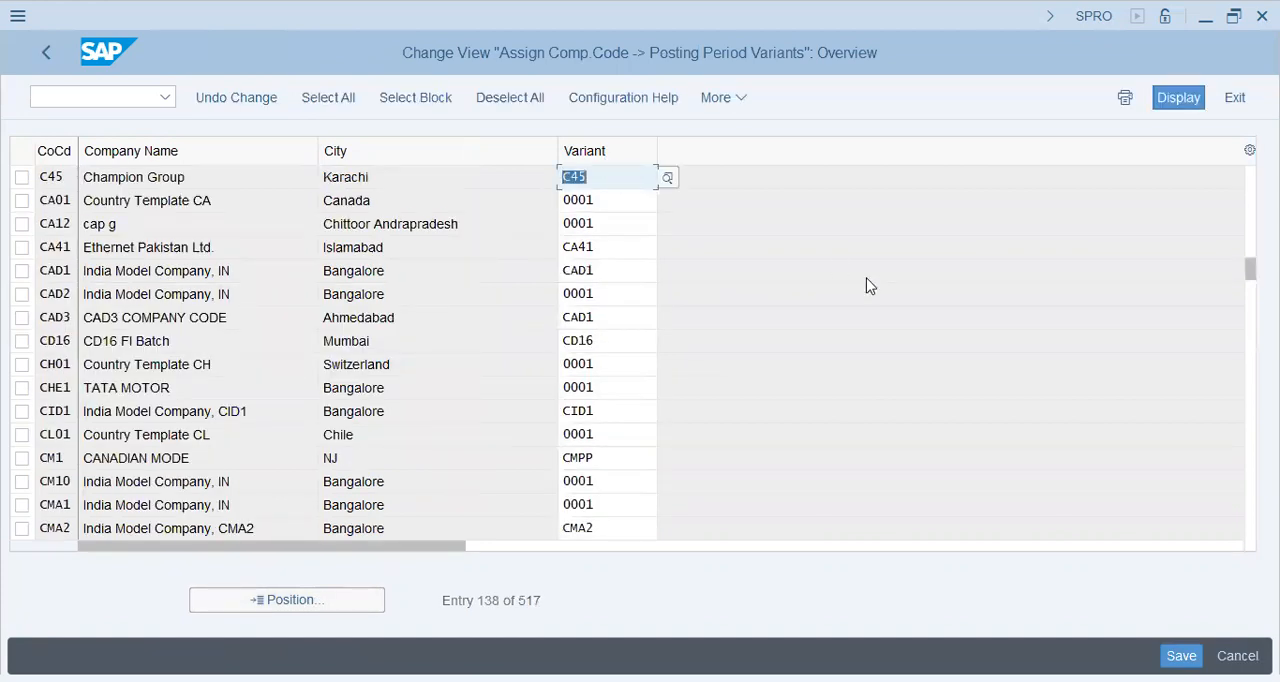
pyautogui.hotkey('ctrl', 's')
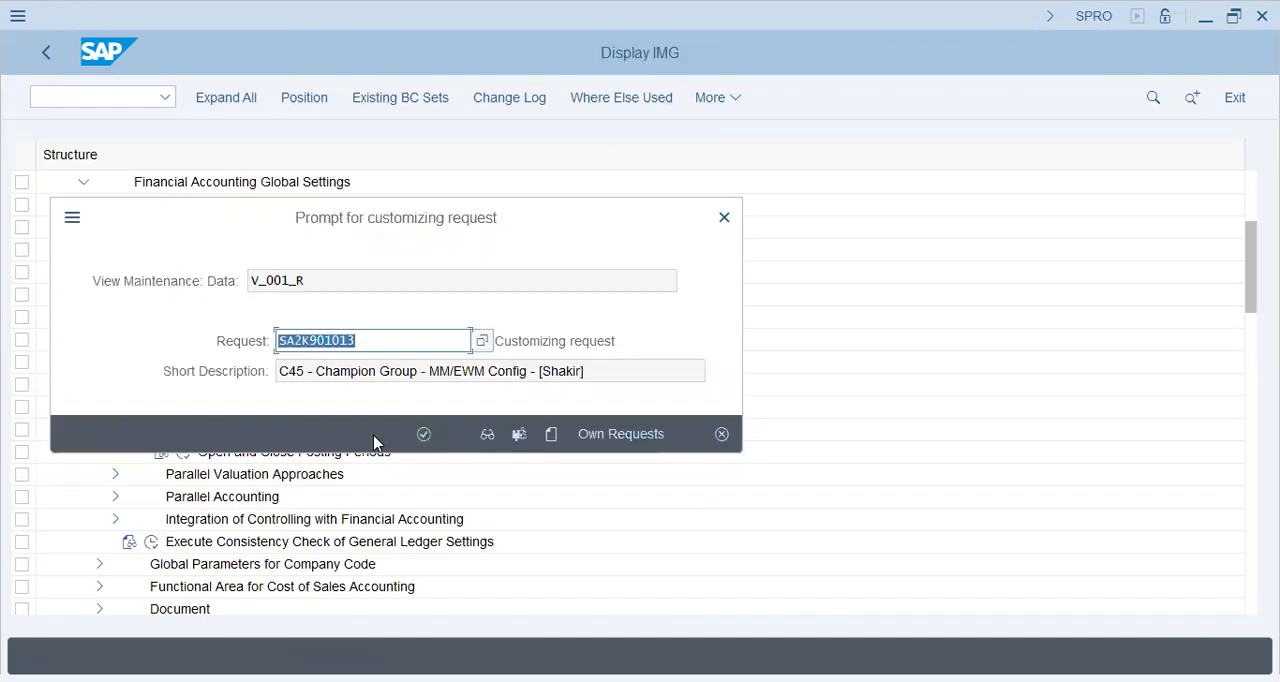
pyautogui.click(422, 434)
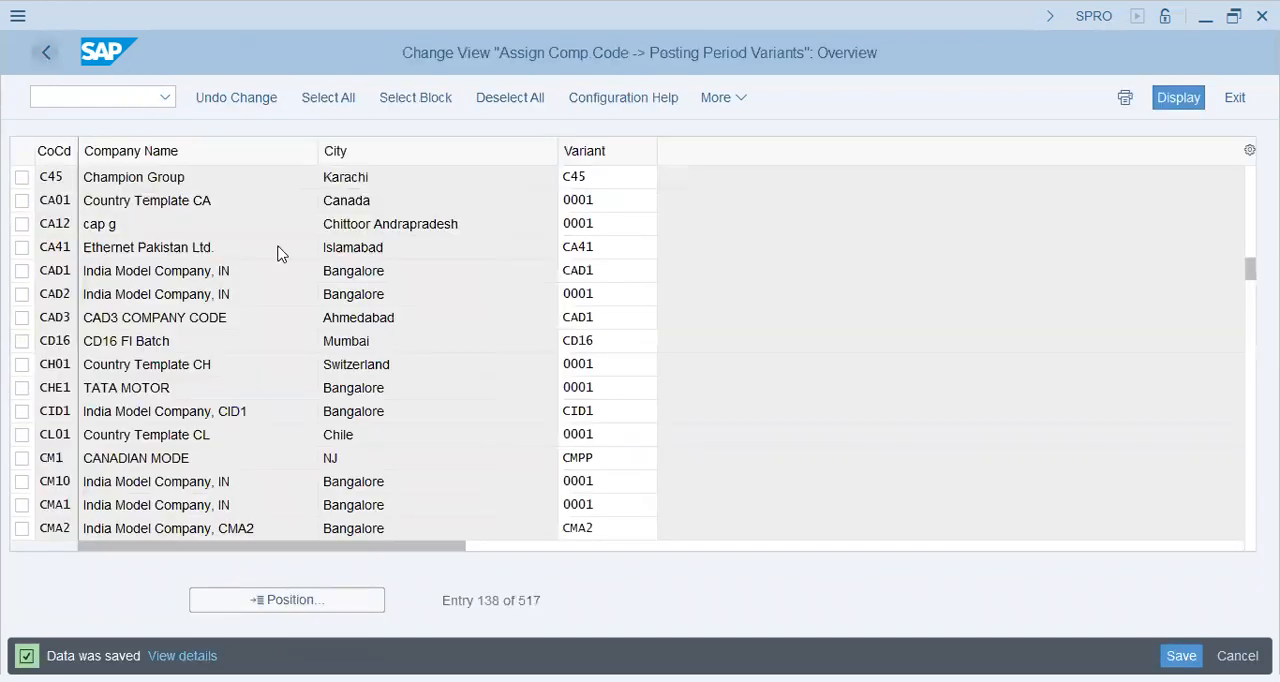
pyautogui.press('F3')
# Open Open and Close Posting Periods for all variants and position the list at variant RC44.
pyautogui.click(183, 451)
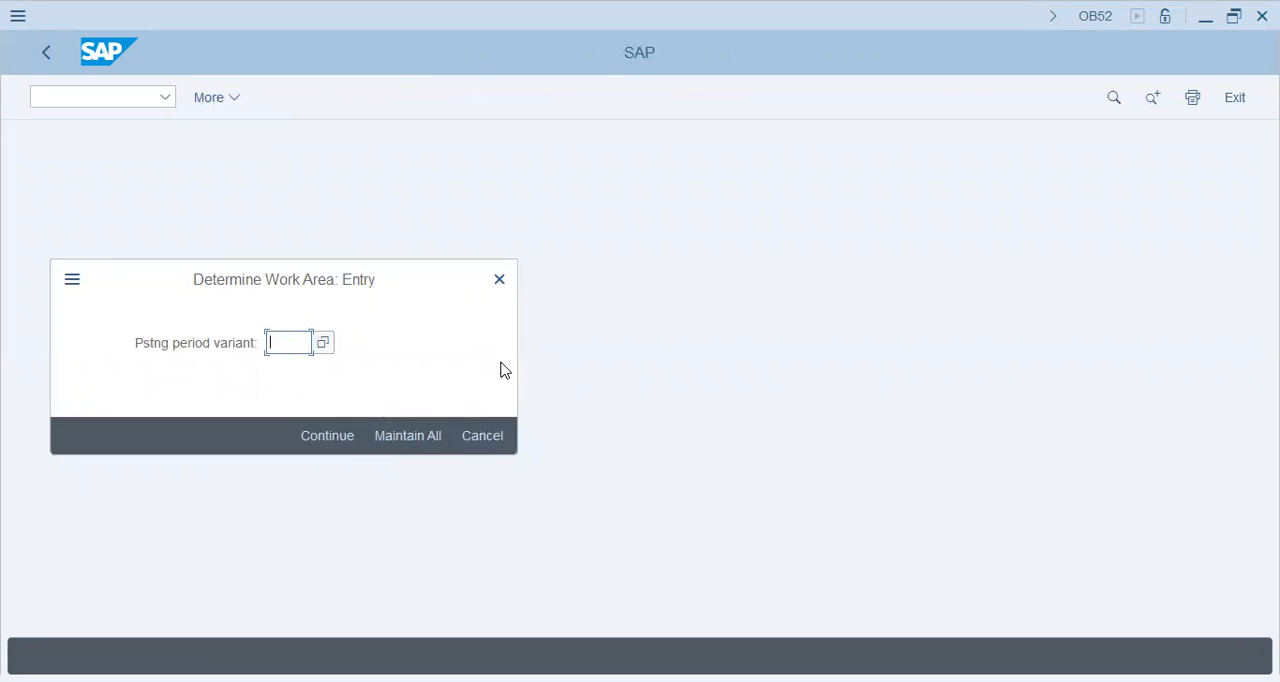
pyautogui.click(428, 436)
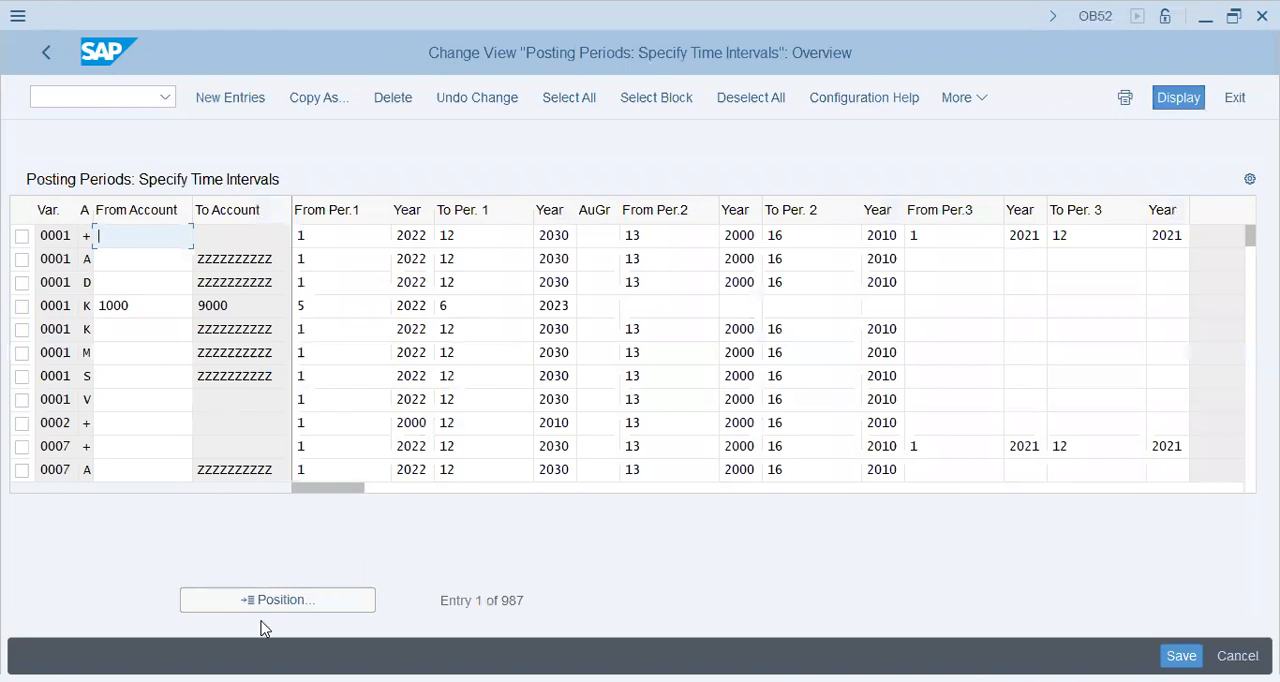
pyautogui.click(287, 606)
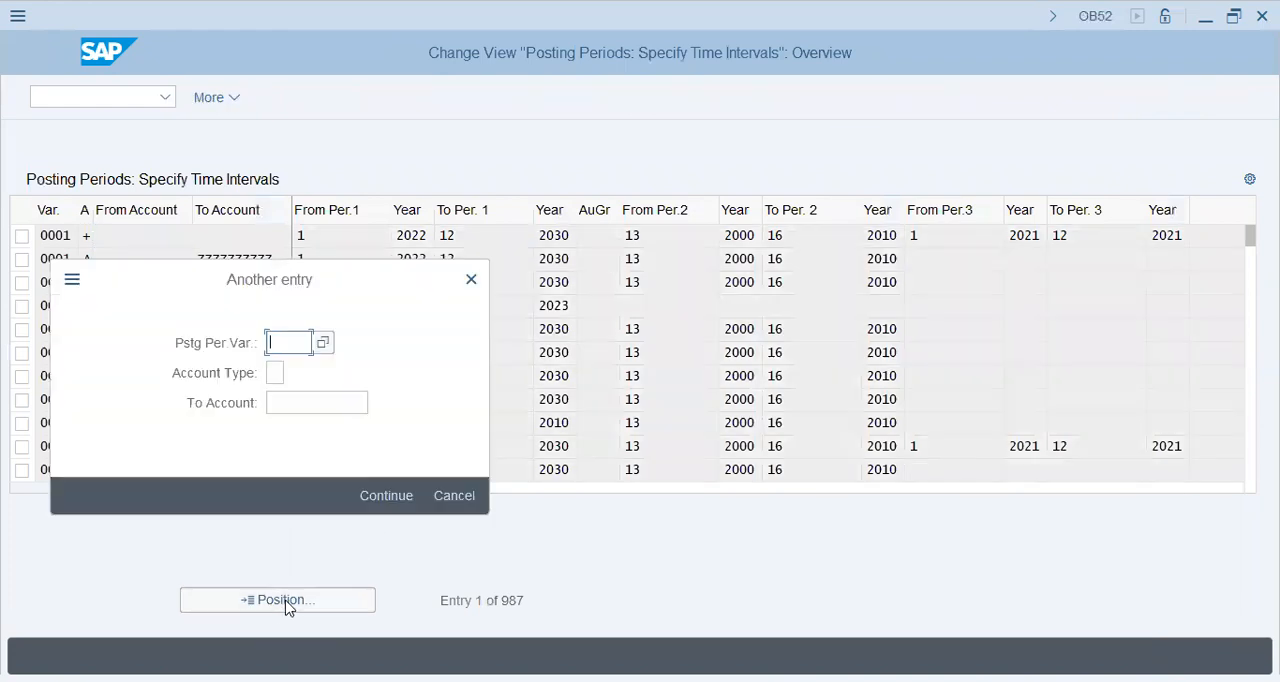
pyautogui.write('rc54')
pyautogui.press('Return')
# Select all six RC44 posting period entries and start copying them.
pyautogui.click(22, 236)
pyautogui.click(22, 259)
pyautogui.click(22, 282)
pyautogui.click(22, 306)
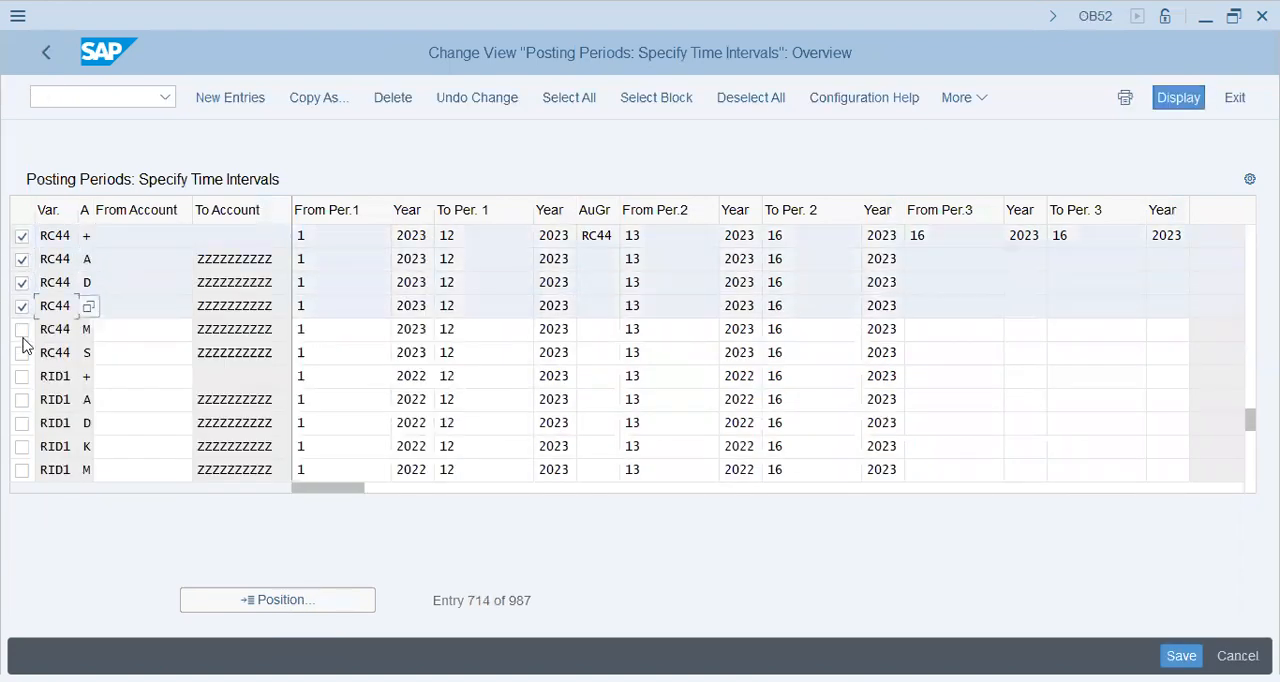
pyautogui.click(22, 329)
pyautogui.click(22, 352)
pyautogui.click(313, 97)
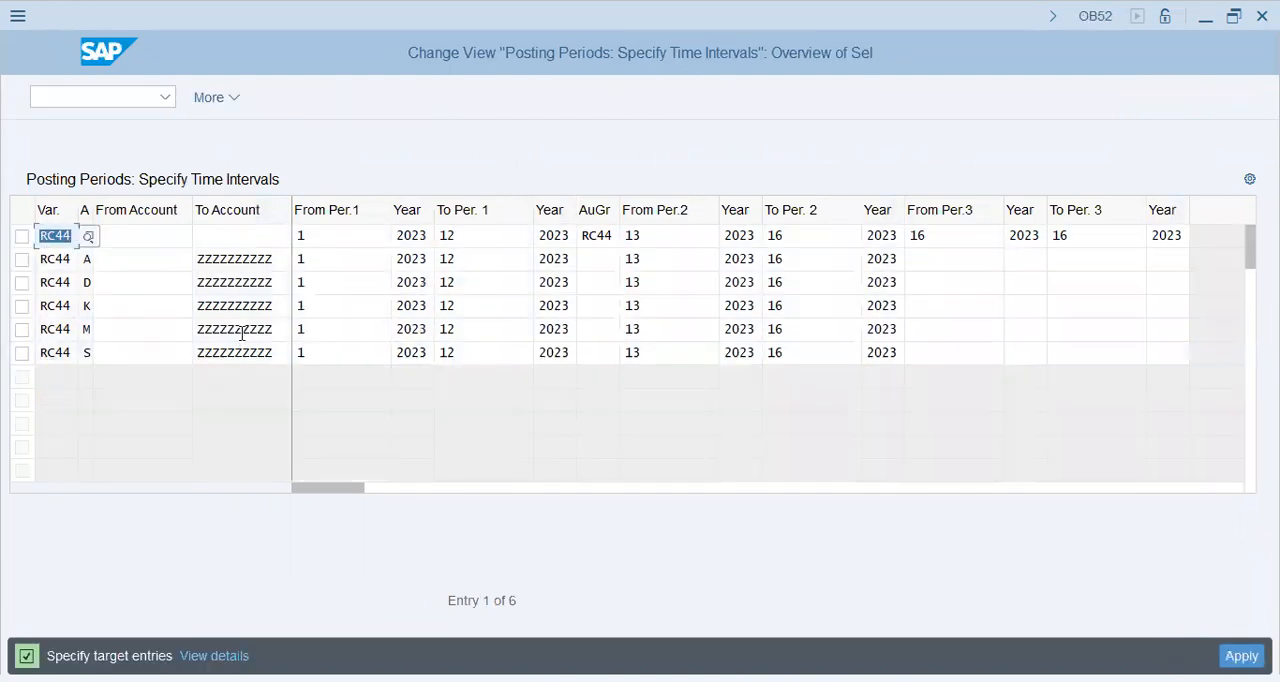
# Set the variant of all six copied entries to C45, apply the copy and save it to Champion Group's customizing request.
pyautogui.write('C45')
pyautogui.press('Return')
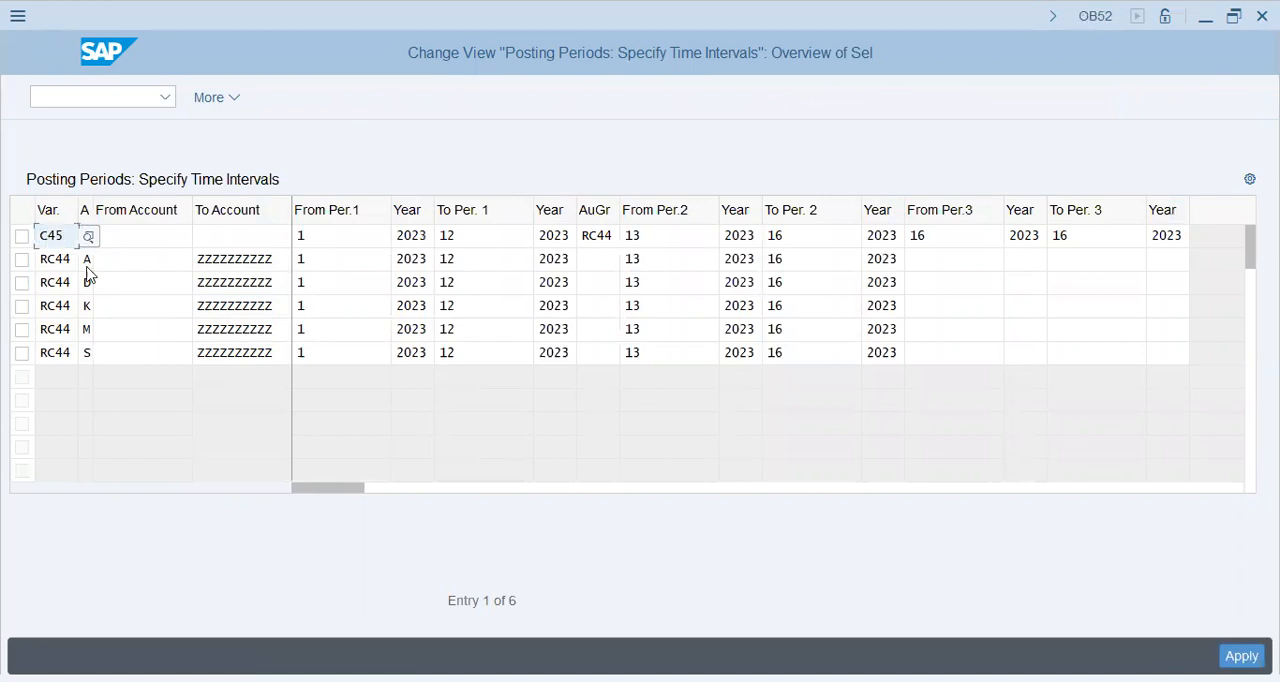
pyautogui.click(68, 258)
pyautogui.write('C45')
pyautogui.click(72, 284)
pyautogui.write('C45')
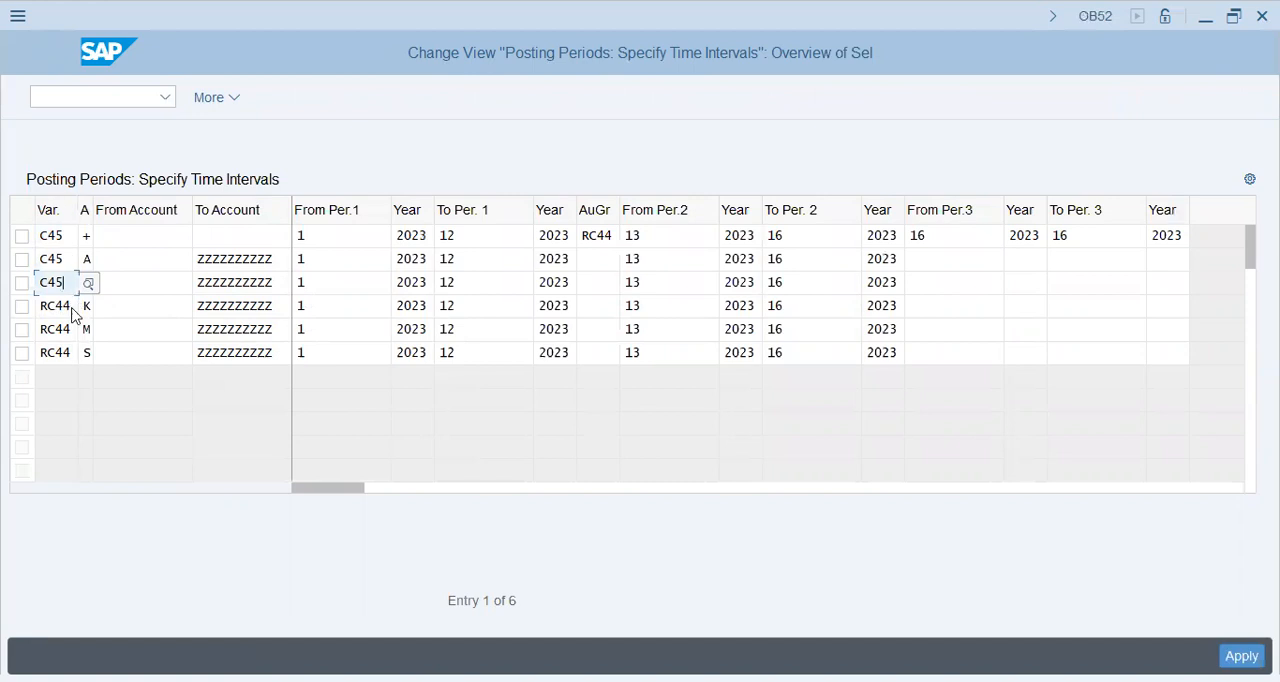
pyautogui.moveTo(72, 308); pyautogui.dragTo(8, 324)
pyautogui.write('C45')
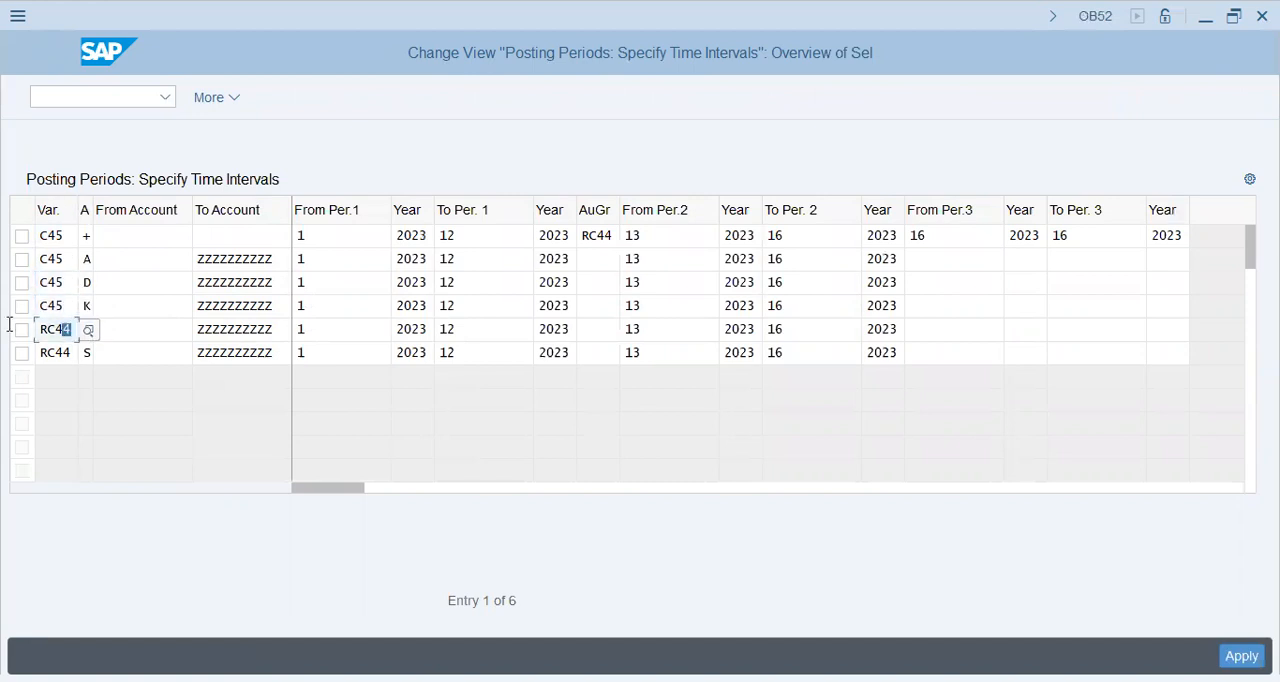
pyautogui.write('C45')
pyautogui.moveTo(72, 356); pyautogui.dragTo(7, 357)
pyautogui.write('C45')
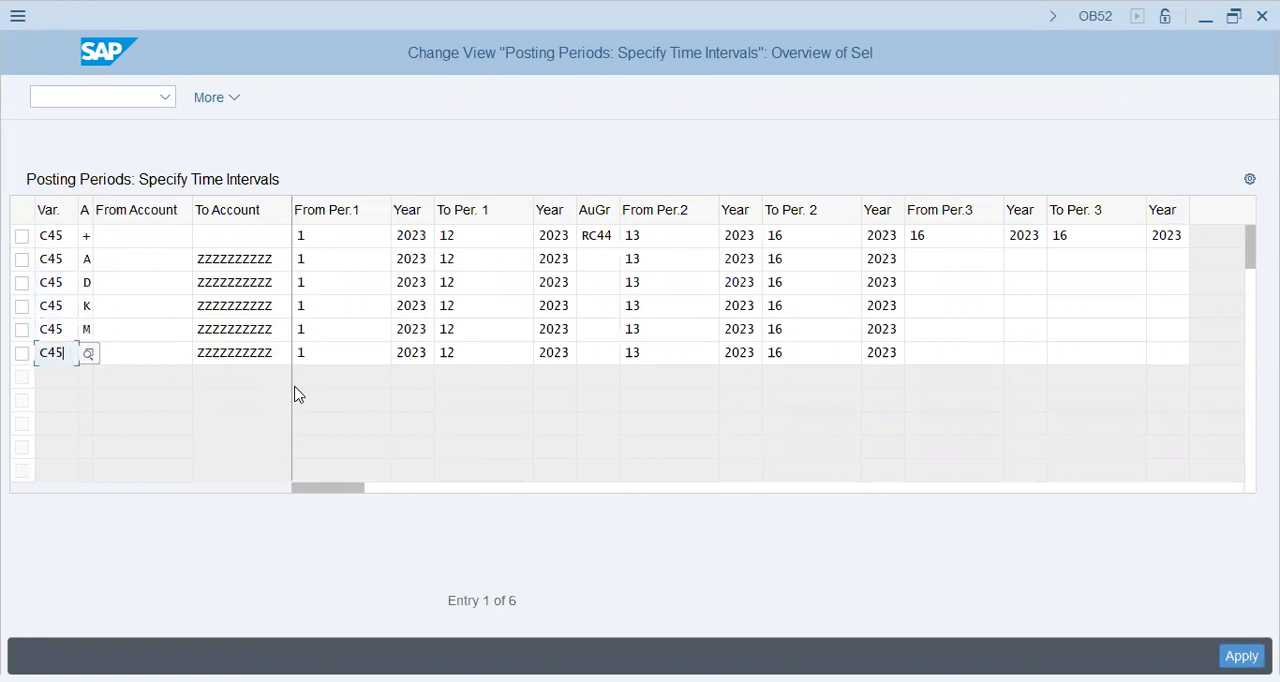
pyautogui.press('Return')
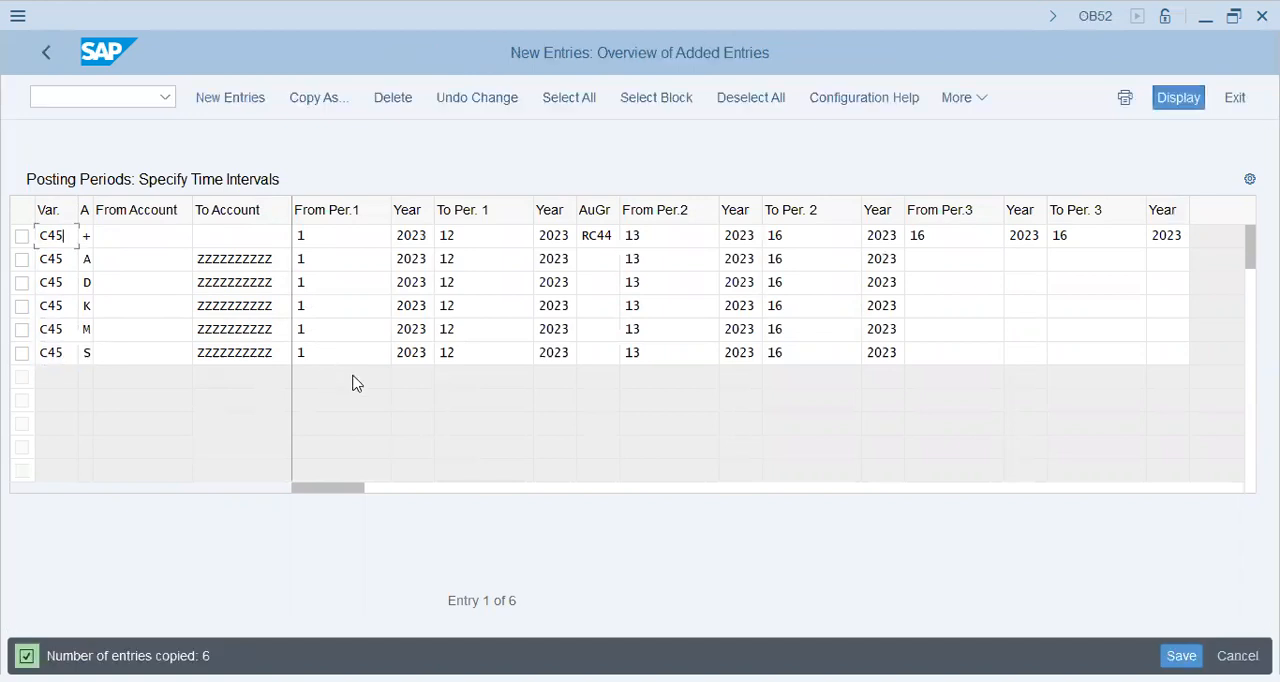
pyautogui.hotkey('ctrl', 's')
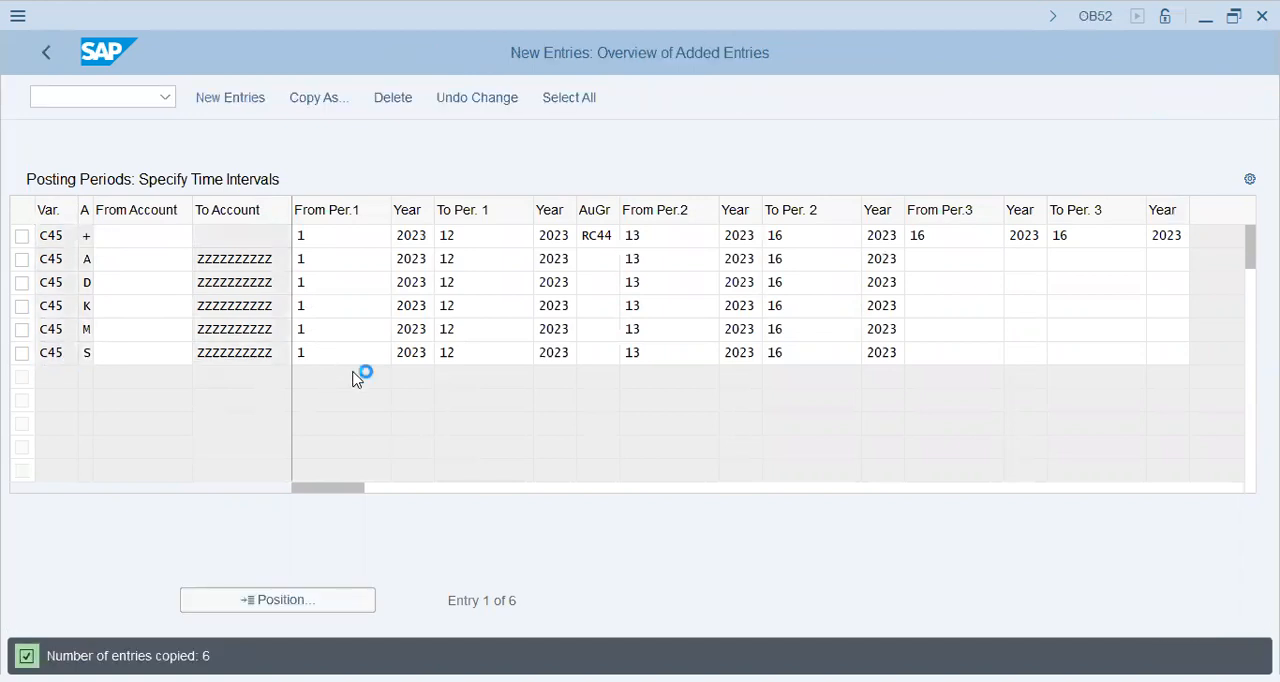
pyautogui.click(422, 439)
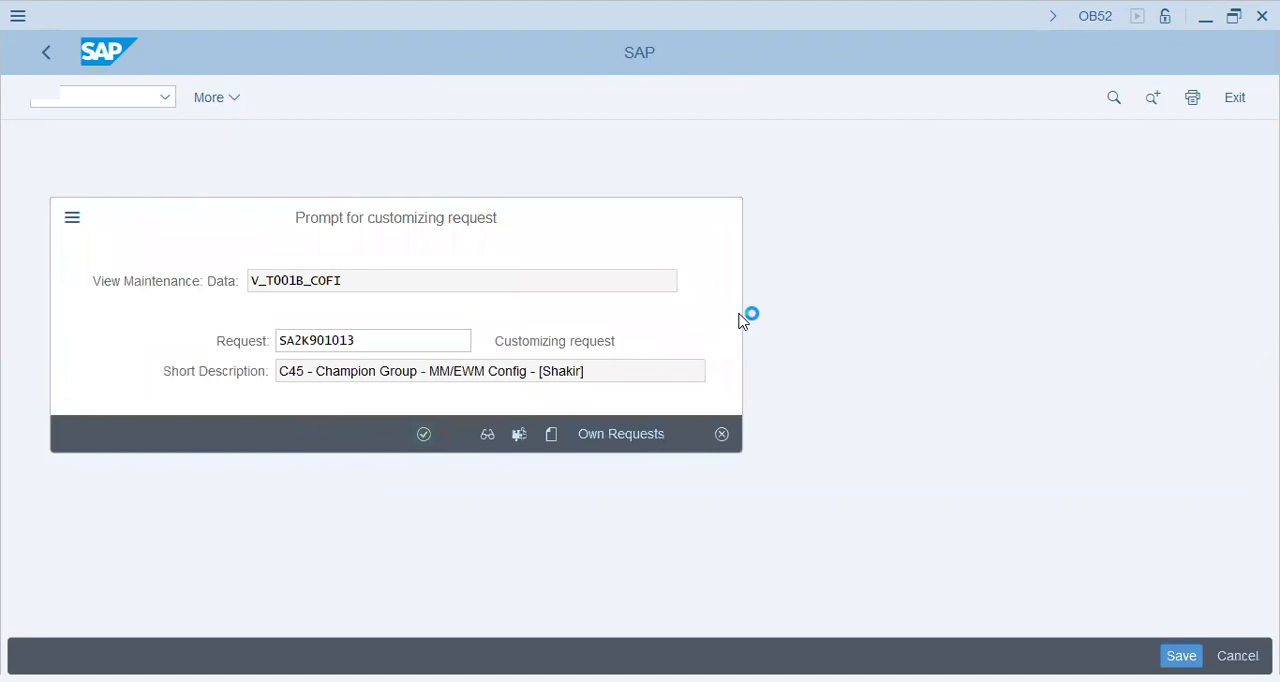
# Clear the authorization group in the C45 entry for account type + and save the change.
pyautogui.doubleClick(587, 237)
pyautogui.press('Delete')
pyautogui.press('Tab')
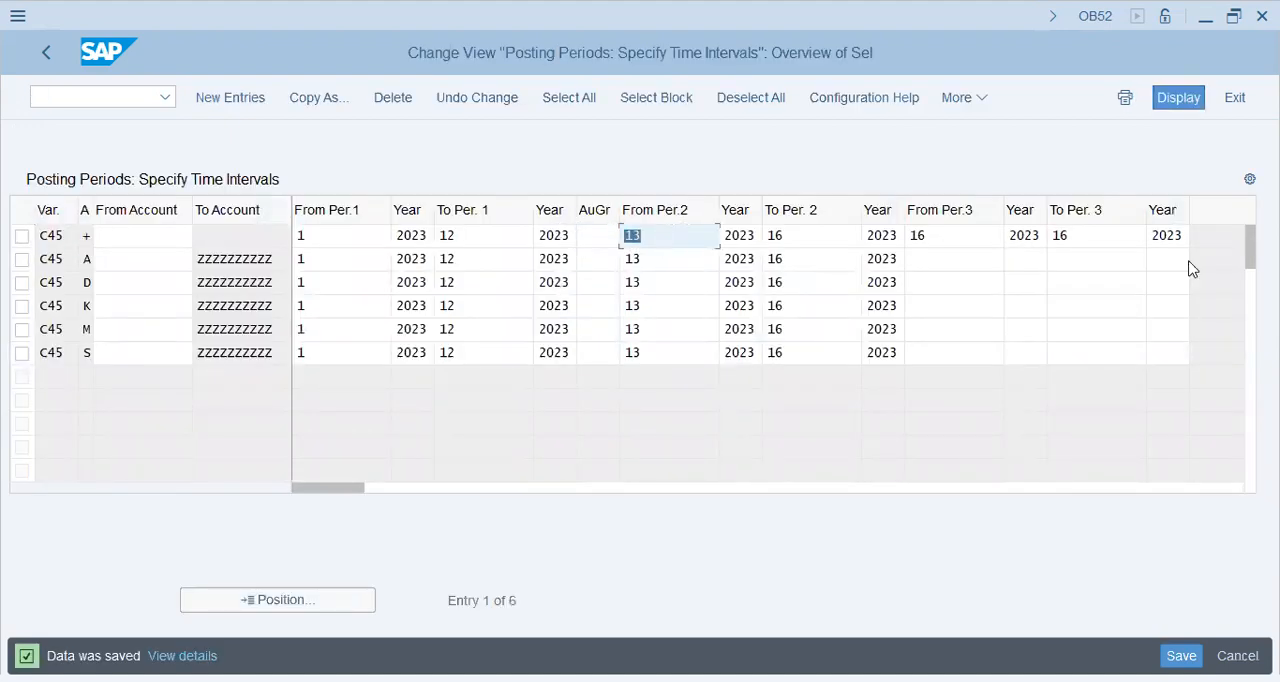
pyautogui.hotkey('ctrl', 's')
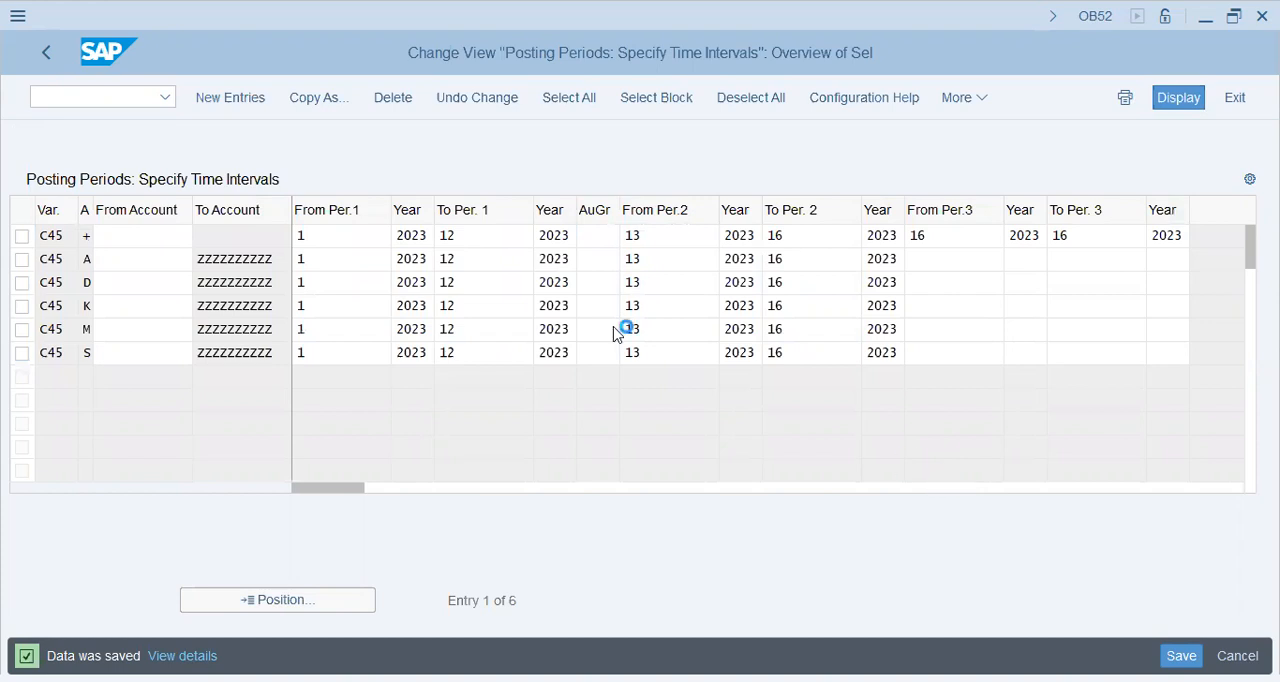
# Return to the IMG structure and collapse the Posting Periods and Fiscal Year and Posting Periods nodes.
pyautogui.click(53, 57)
pyautogui.click(54, 62)
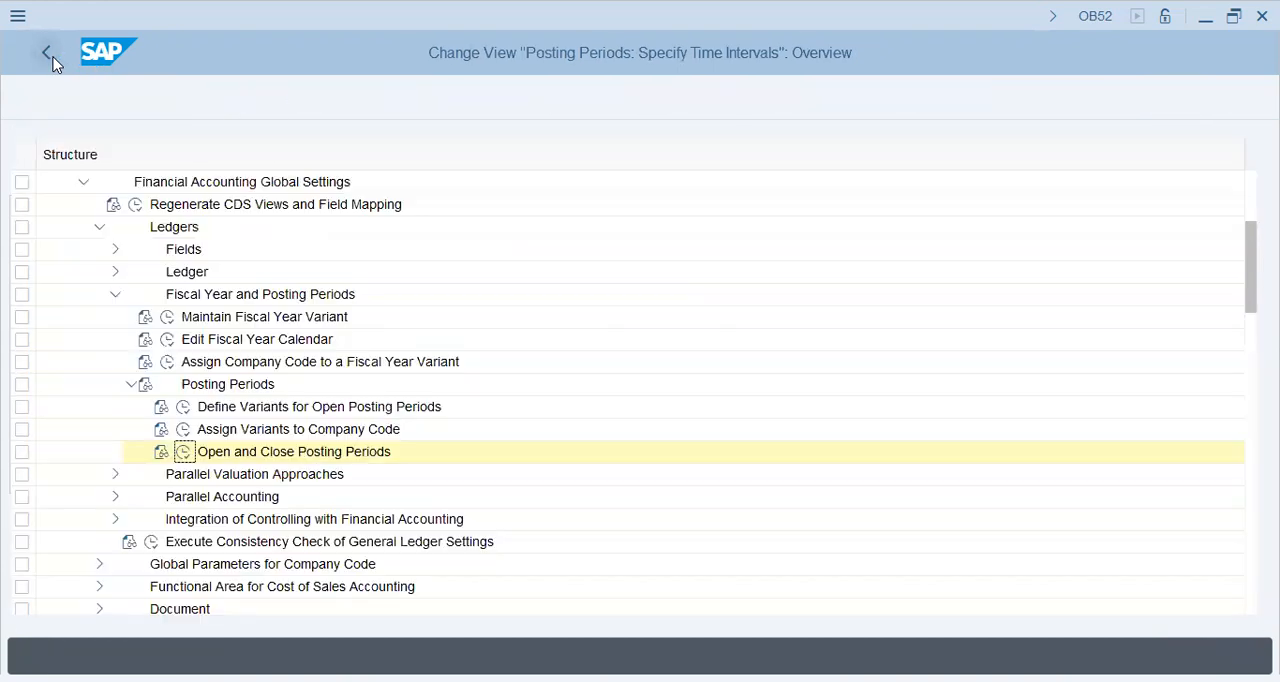
pyautogui.click(131, 385)
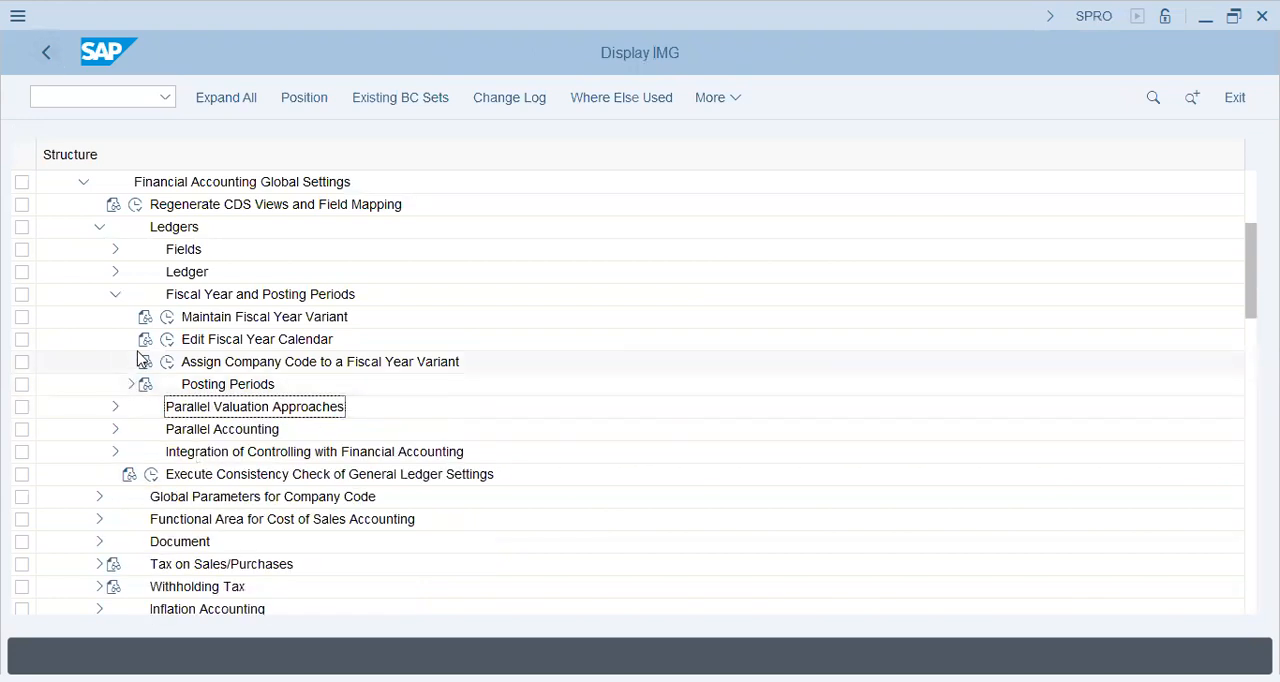
pyautogui.click(116, 295)
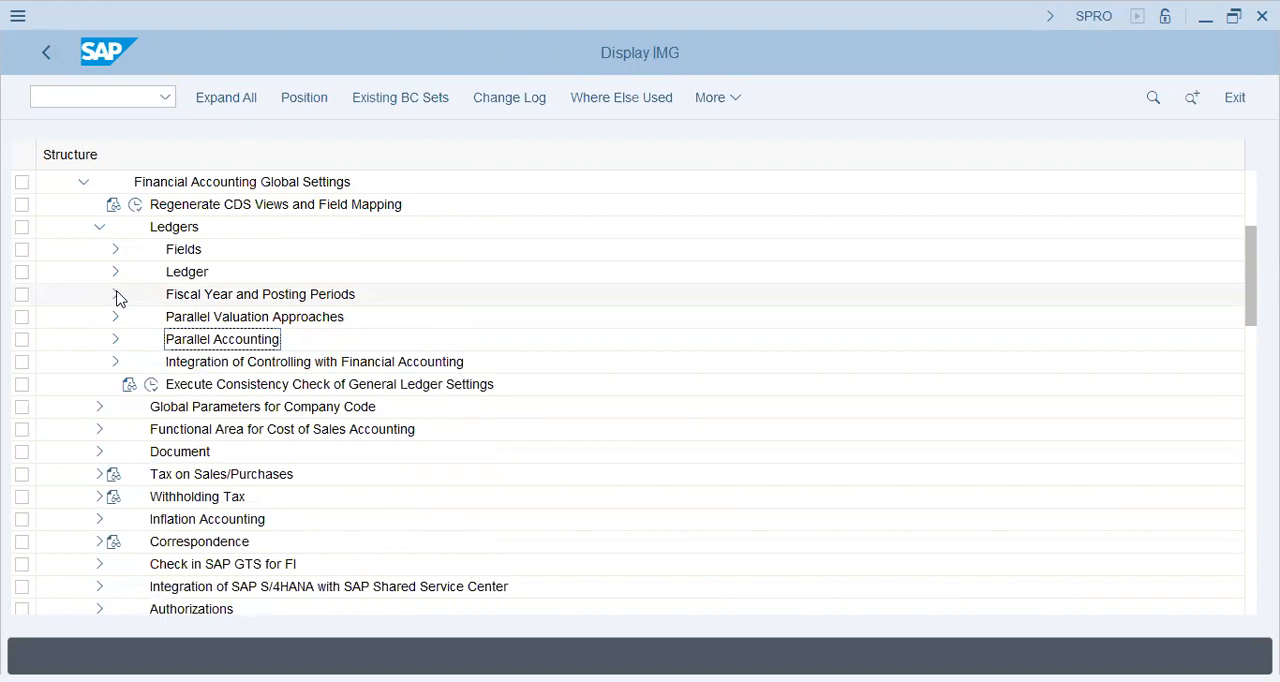
# Leave the IMG for SAP Easy Access and start transaction MM01 to create a material immediately.
pyautogui.write('/N')
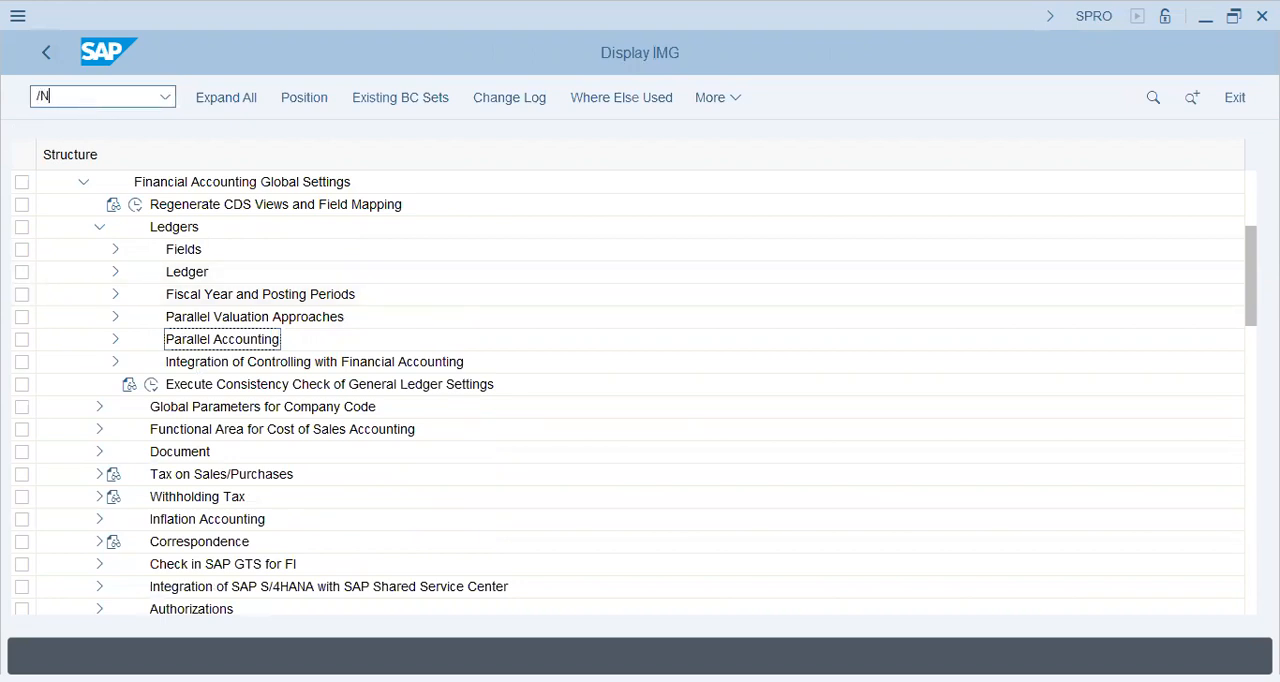
pyautogui.press('Return')
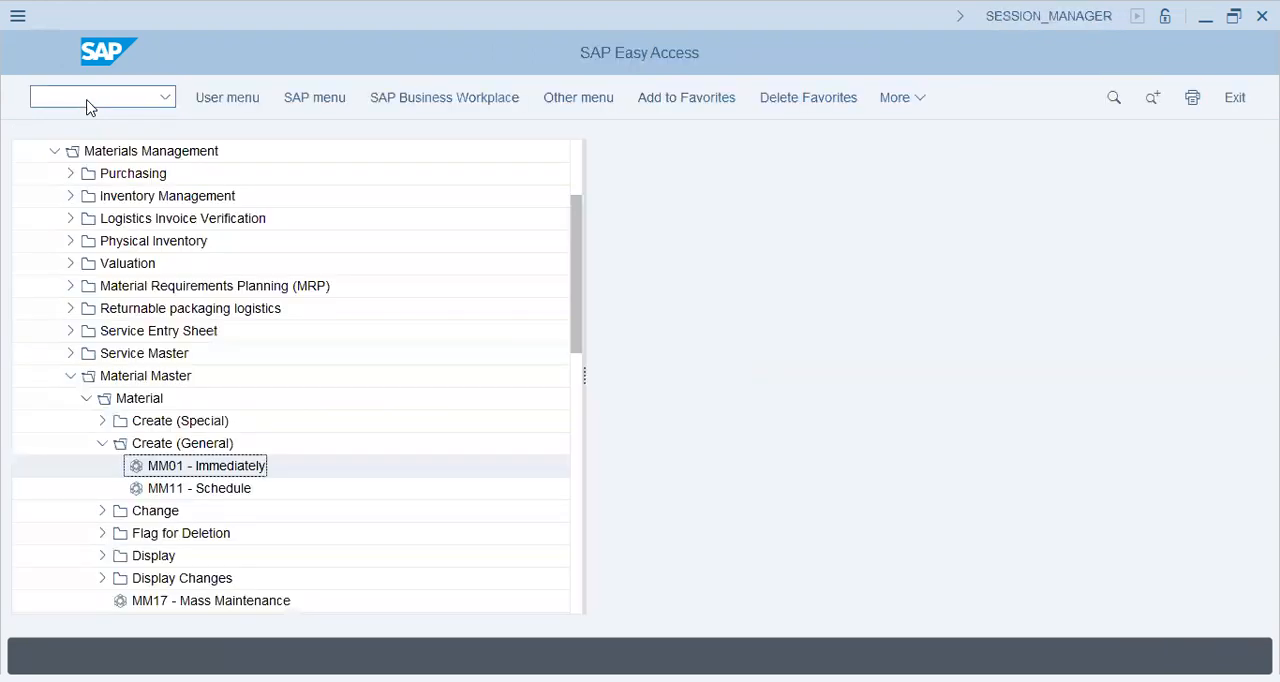
pyautogui.doubleClick(214, 463)
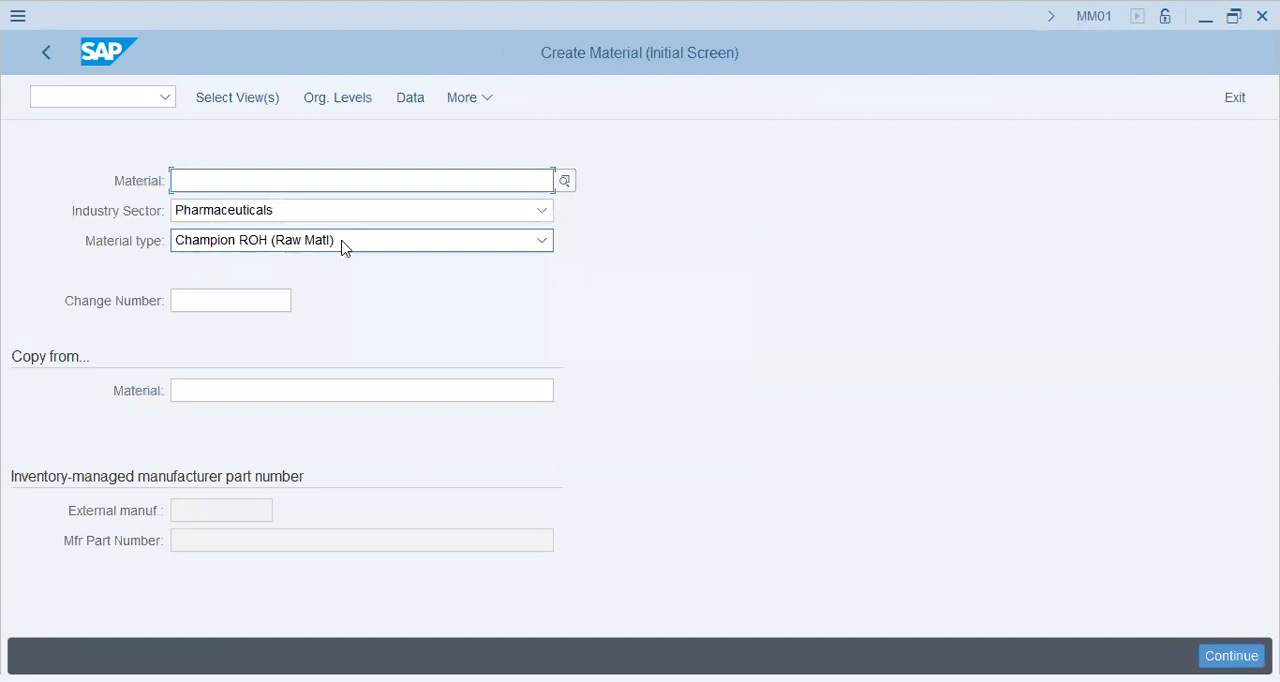
# Choose the views Basic Data 1 and 2, Purchasing, General Plant Data / Storage 1 and 2, and Accounting 1 and 2.
pyautogui.click(360, 94)
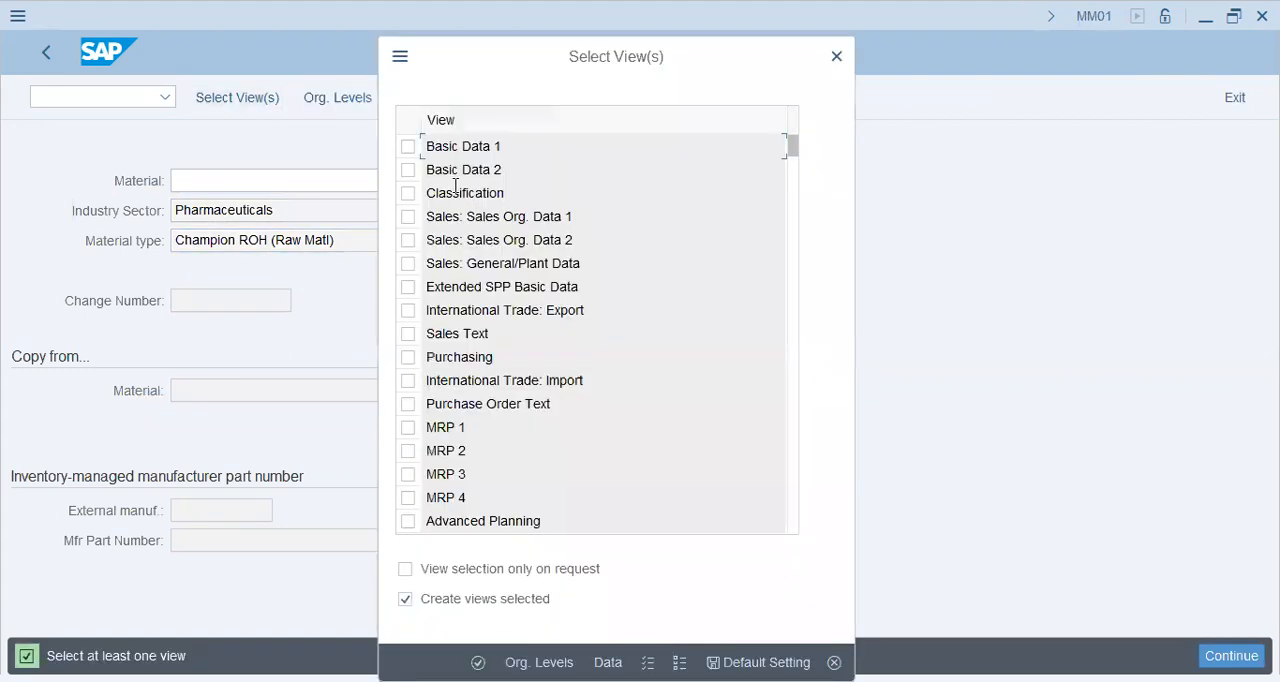
pyautogui.click(410, 148)
pyautogui.click(409, 170)
pyautogui.click(409, 358)
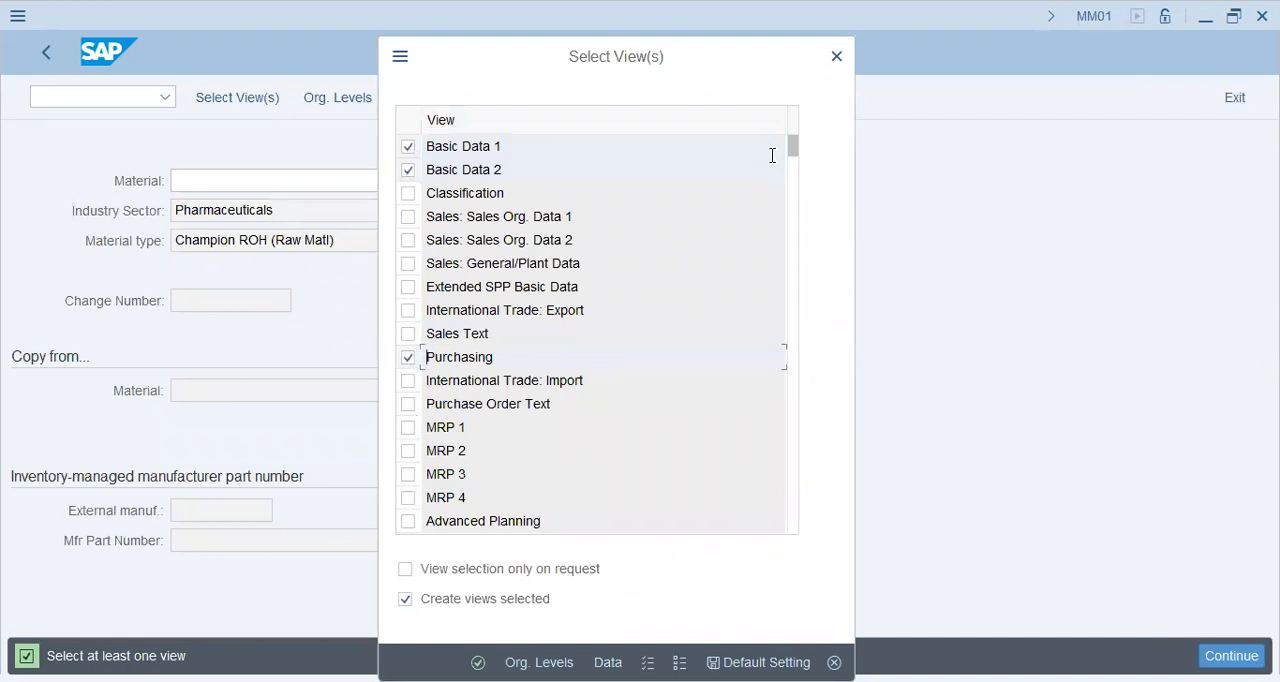
pyautogui.scroll(-6, 771, 162)
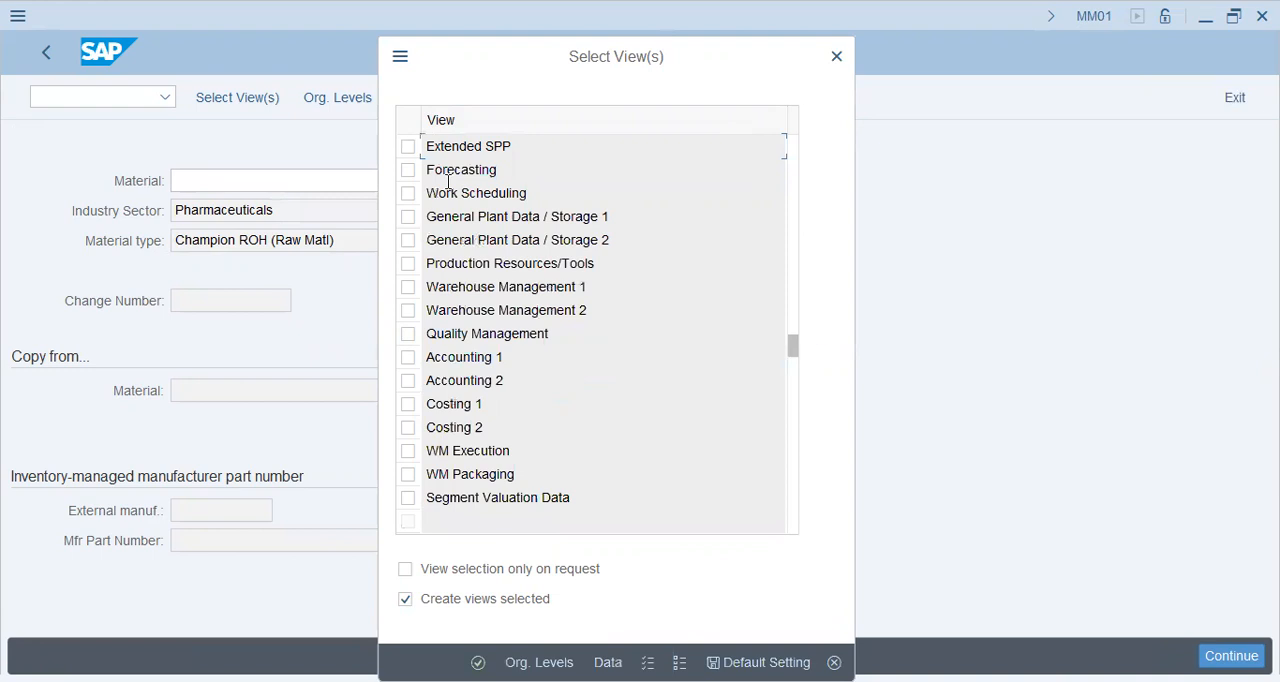
pyautogui.click(408, 218)
pyautogui.click(408, 241)
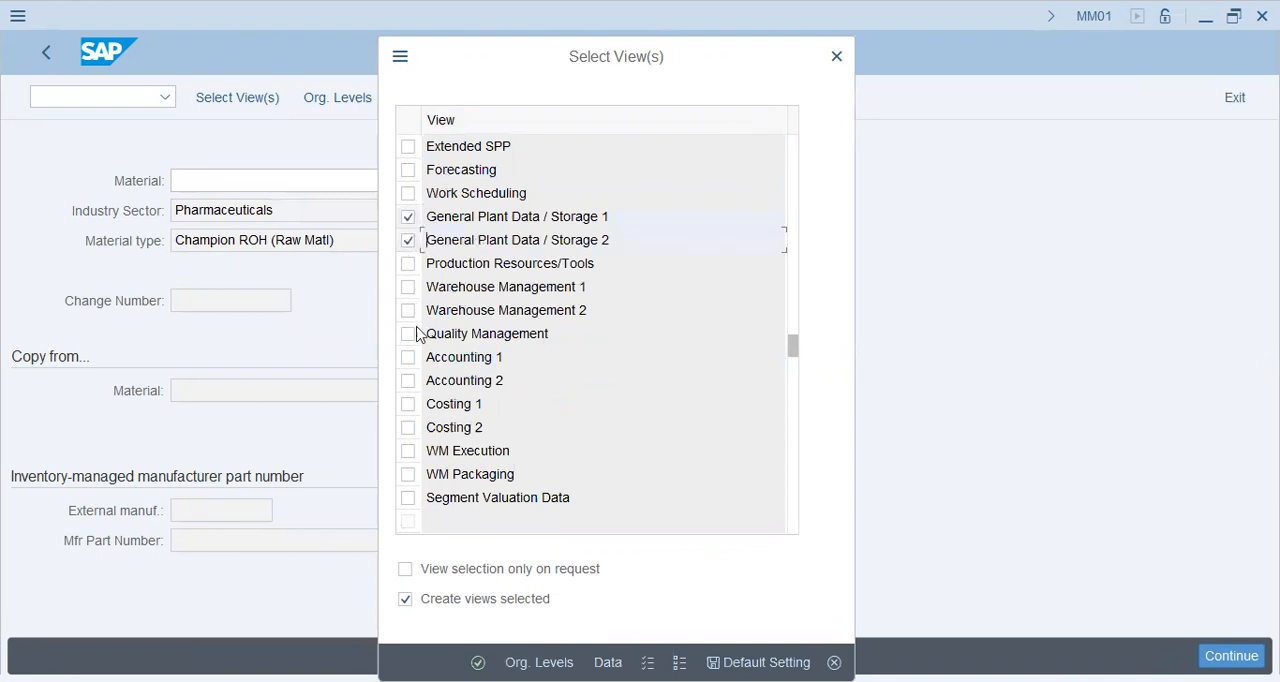
pyautogui.click(409, 358)
pyautogui.click(409, 382)
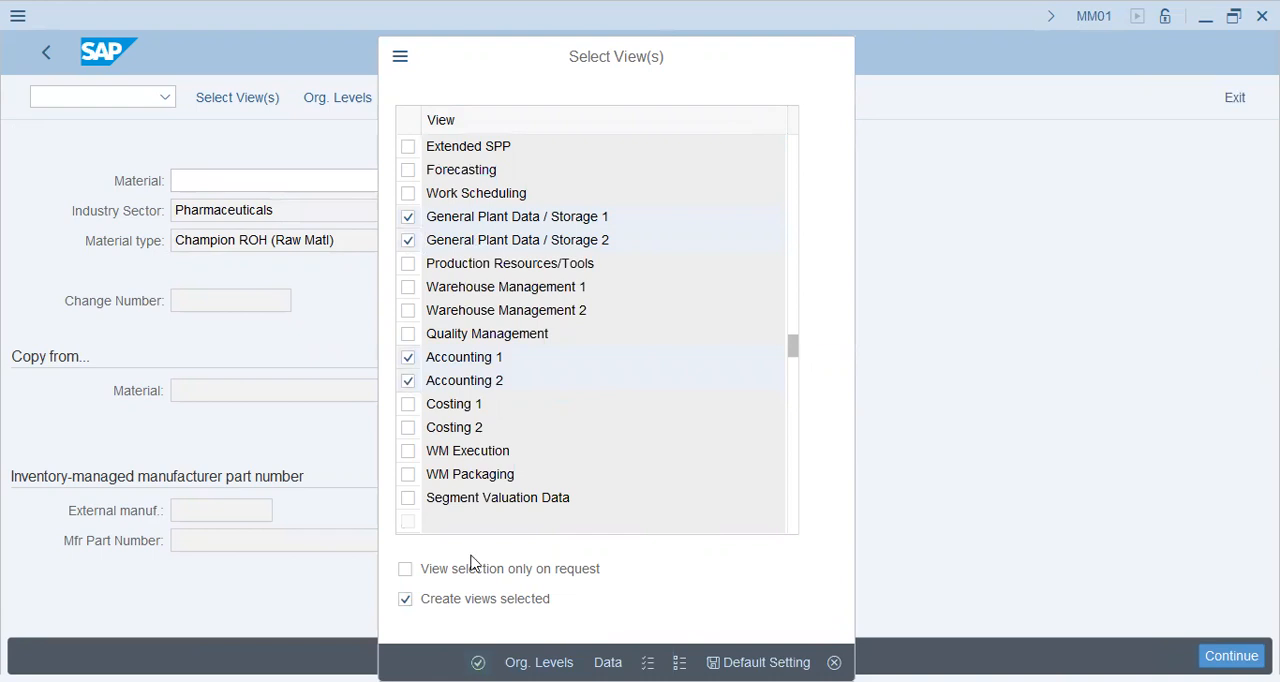
pyautogui.press('Return')
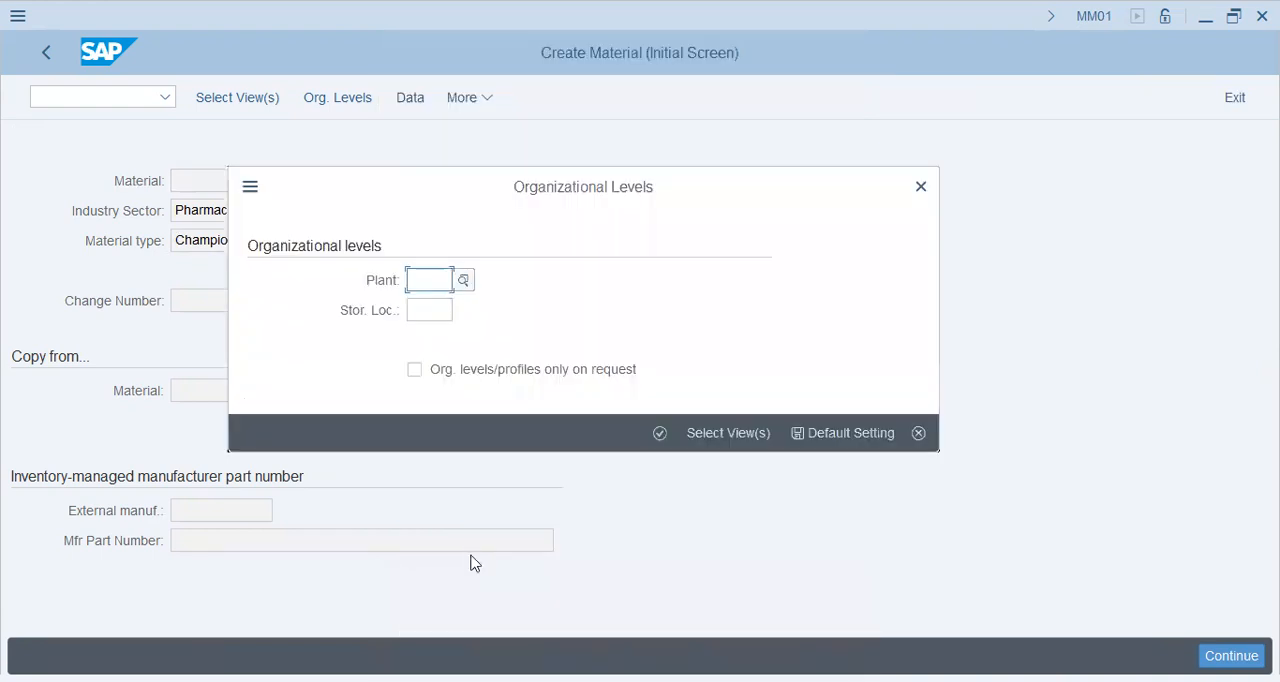
# Try to set the organizational levels to plant C45 and storage location LHR, and return to the initial material screen.
pyautogui.write('C45')
pyautogui.press('Tab')
pyautogui.write('LHR')
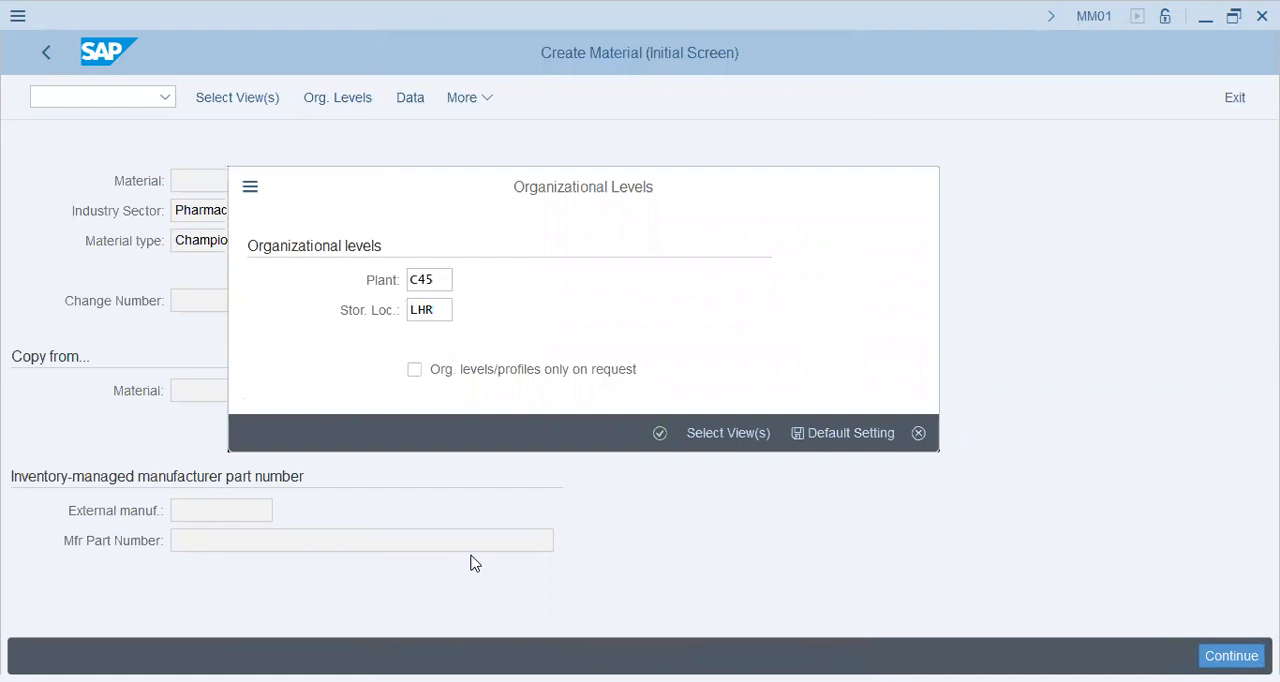
pyautogui.press('Return')
pyautogui.moveTo(211, 542); pyautogui.dragTo(340, 537)
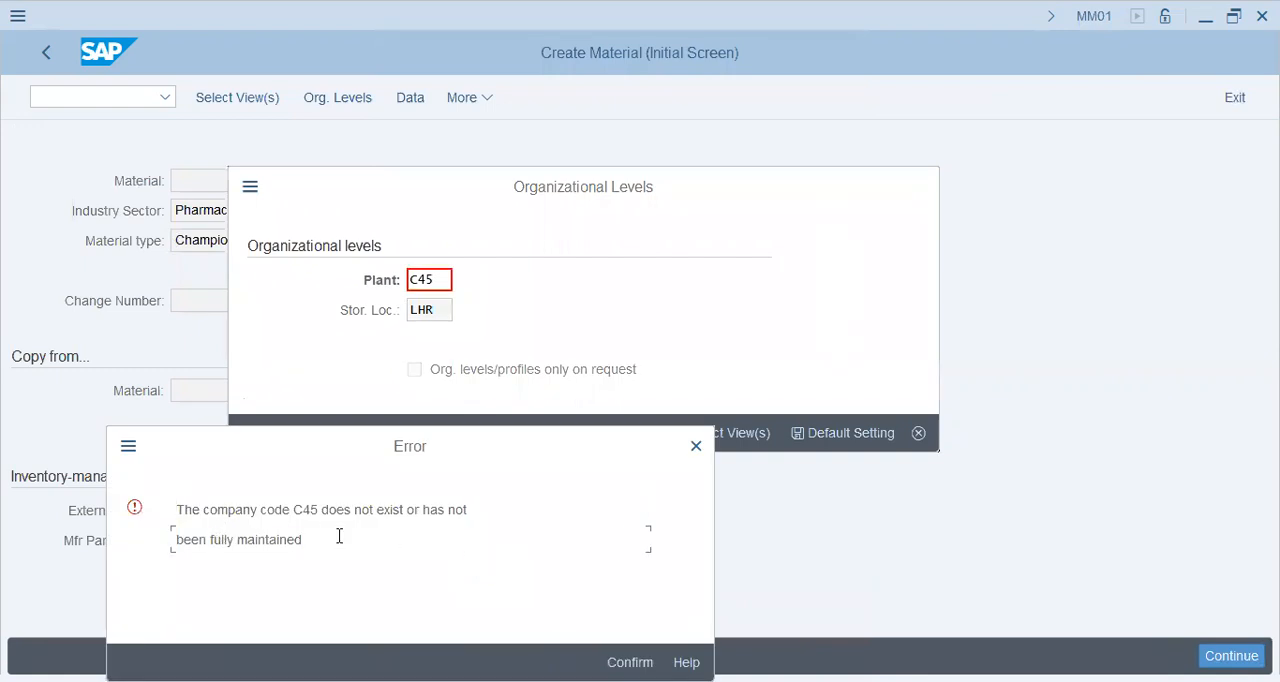
pyautogui.click(632, 661)
pyautogui.click(918, 433)
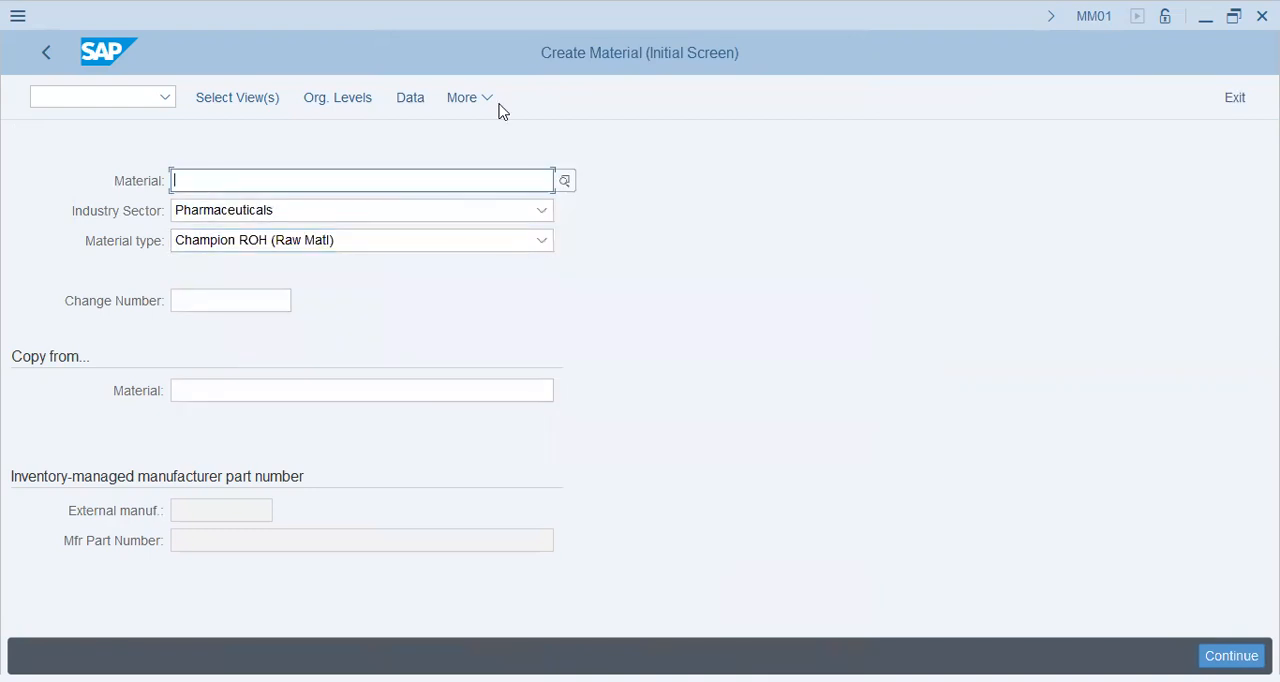